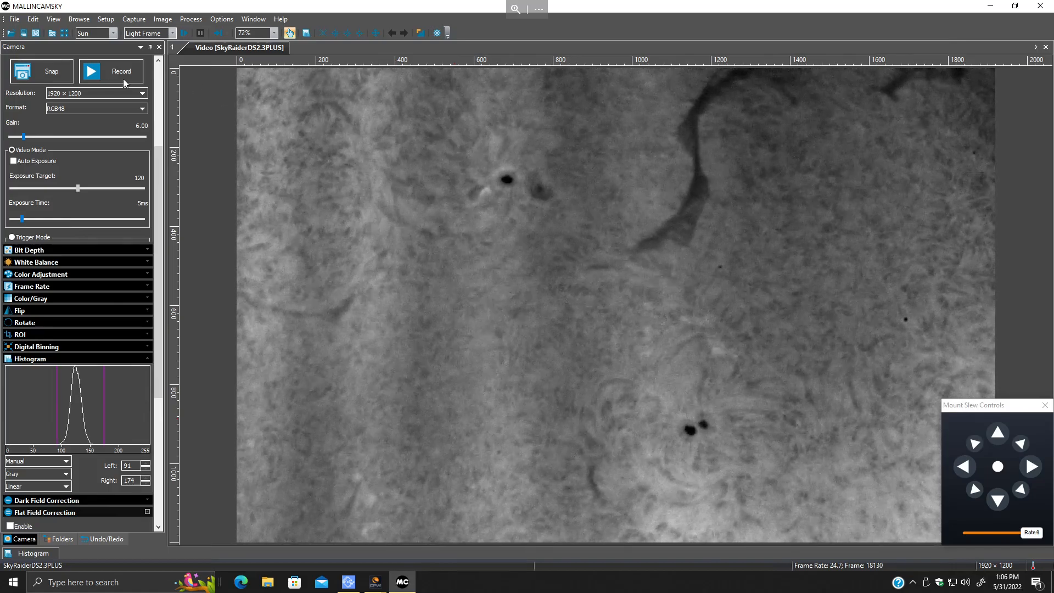
# Examine the camera's capture, bit depth, color/gray and digital binning settings.
pyautogui.moveTo(159, 165); pyautogui.dragTo(159, 82)
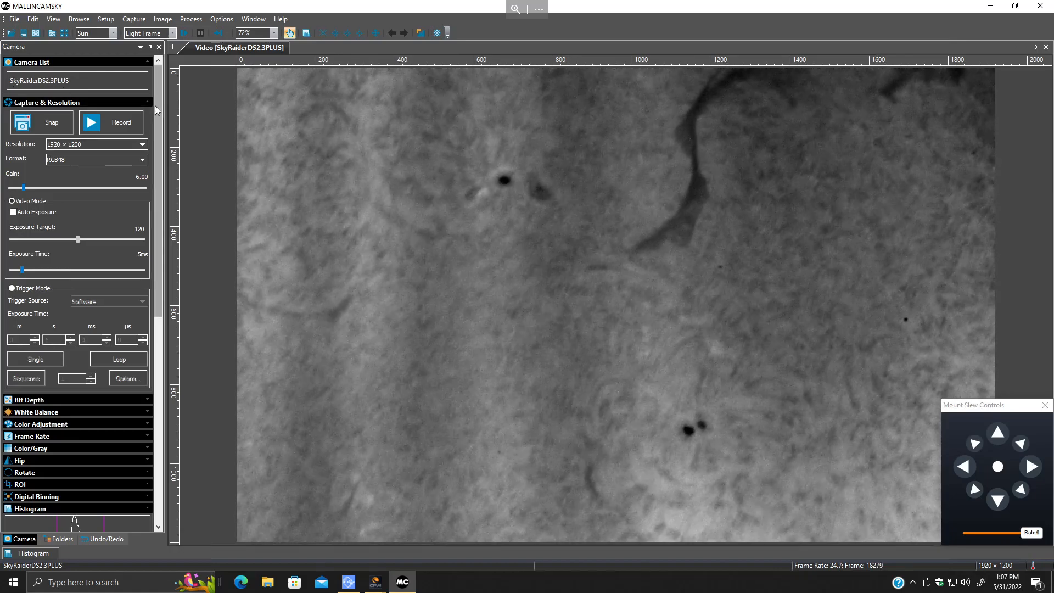
pyautogui.moveTo(155, 124); pyautogui.dragTo(156, 181)
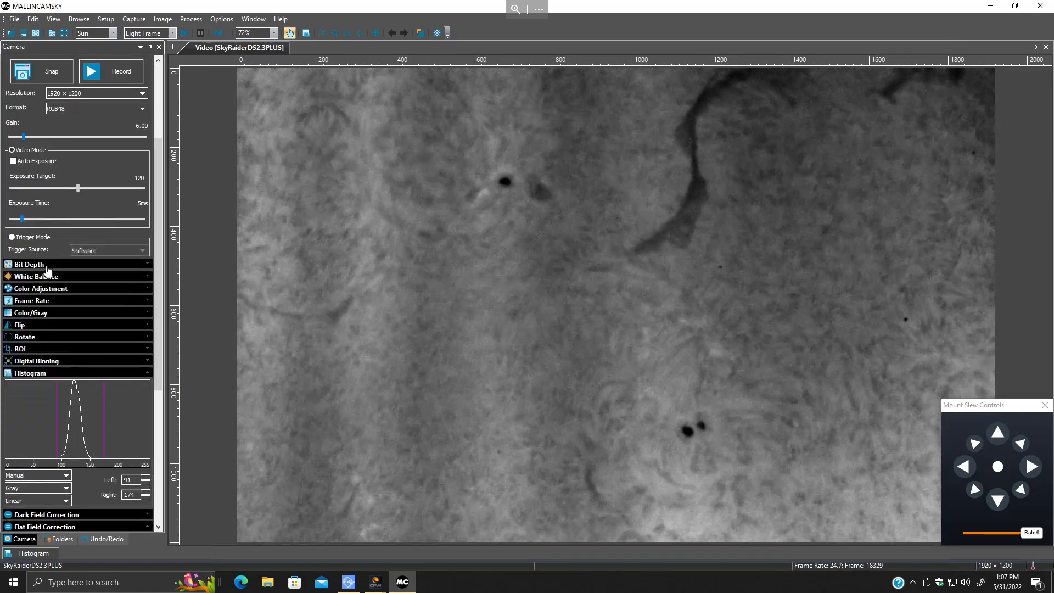
pyautogui.click(48, 266)
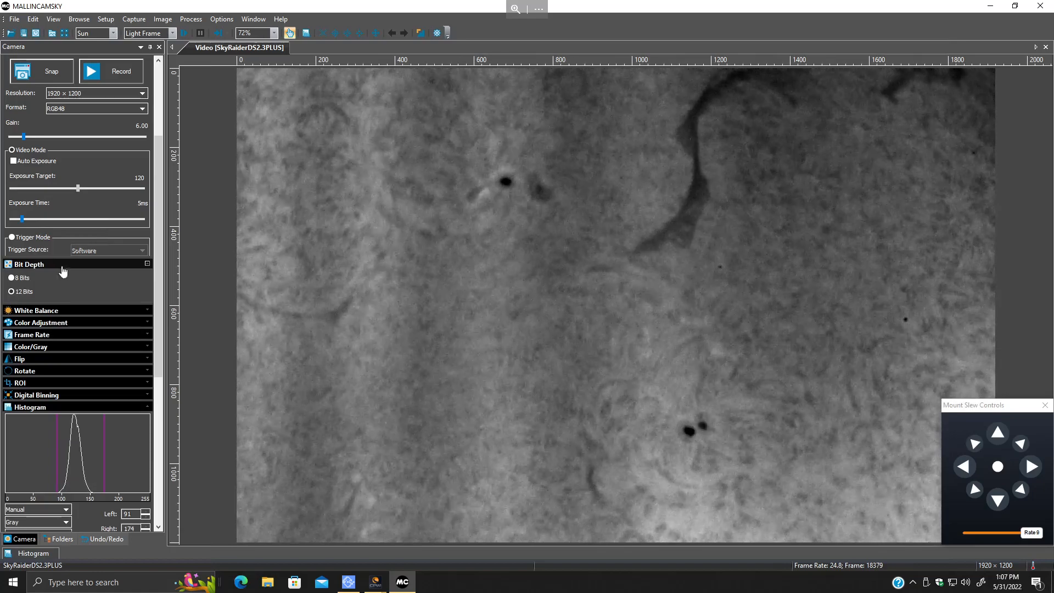
pyautogui.click(63, 268)
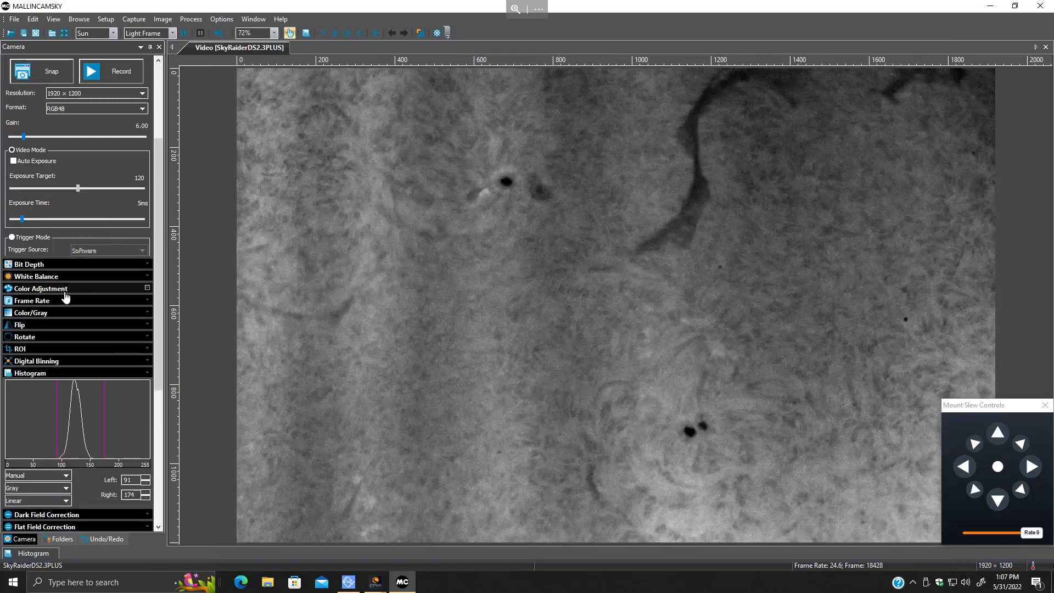
pyautogui.click(70, 313)
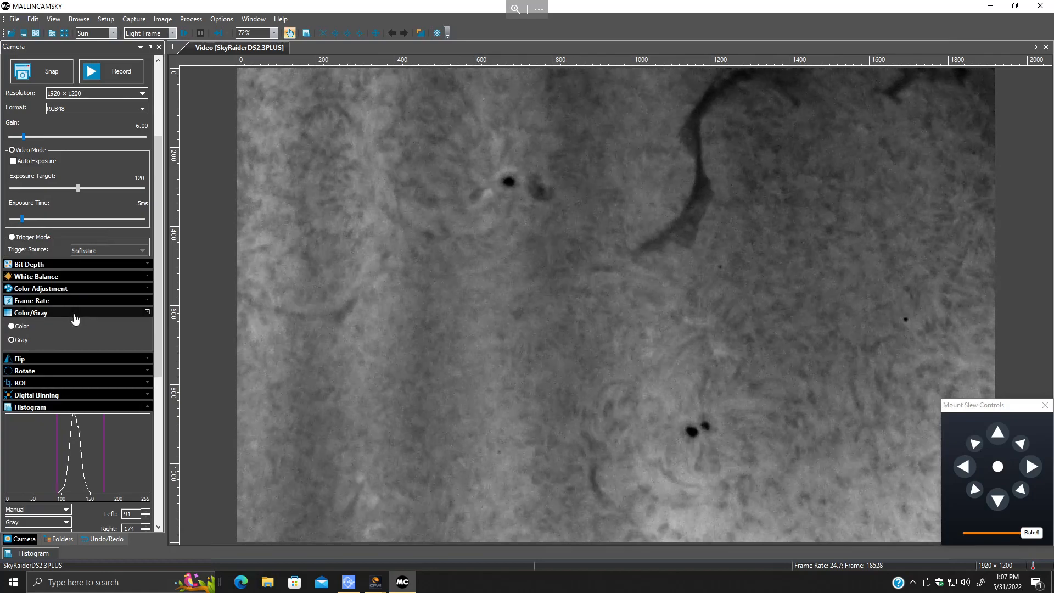
pyautogui.click(75, 316)
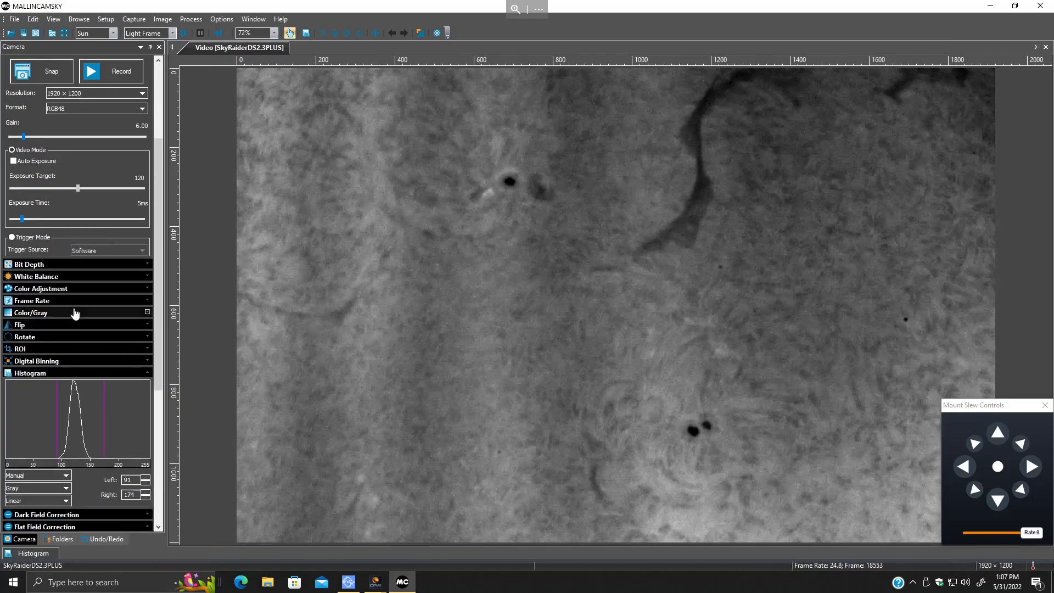
pyautogui.click(44, 361)
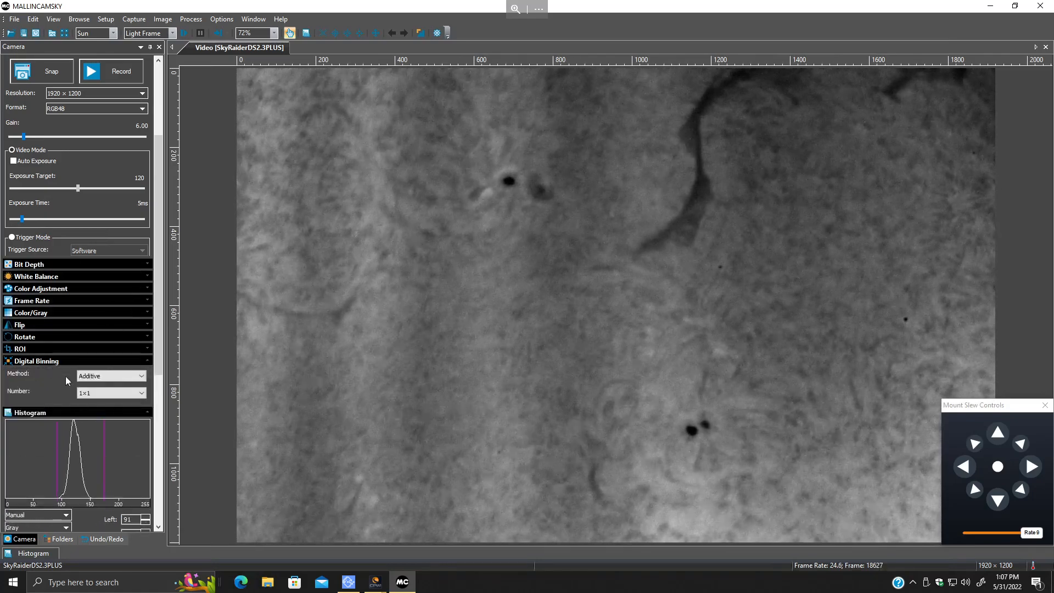
pyautogui.click(67, 361)
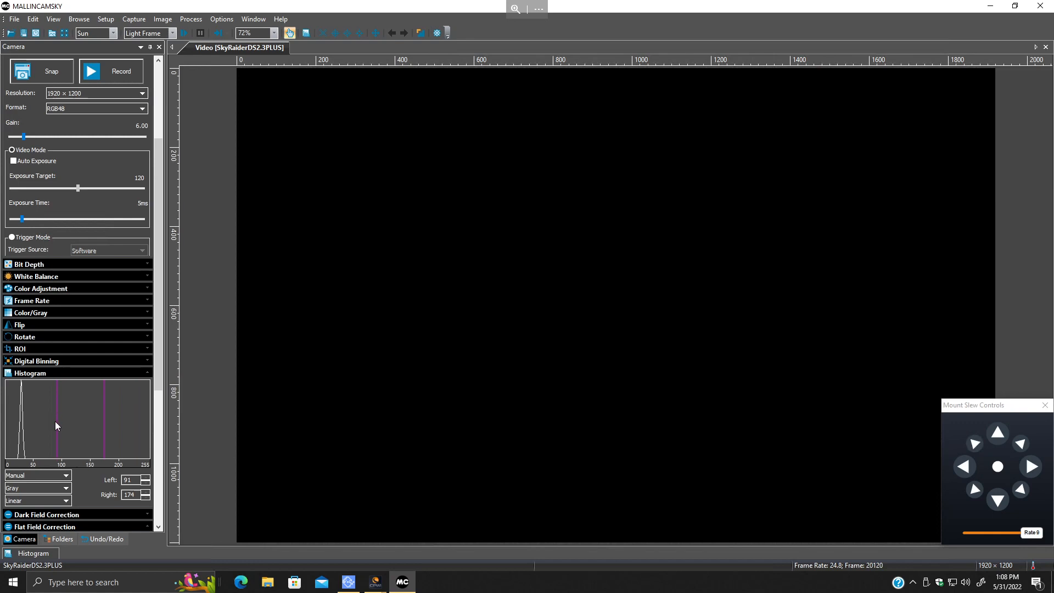
# Widen the histogram limits to 0 and 255, and raise the exposure time to about 20.711 ms.
pyautogui.moveTo(62, 423); pyautogui.dragTo(5, 420)
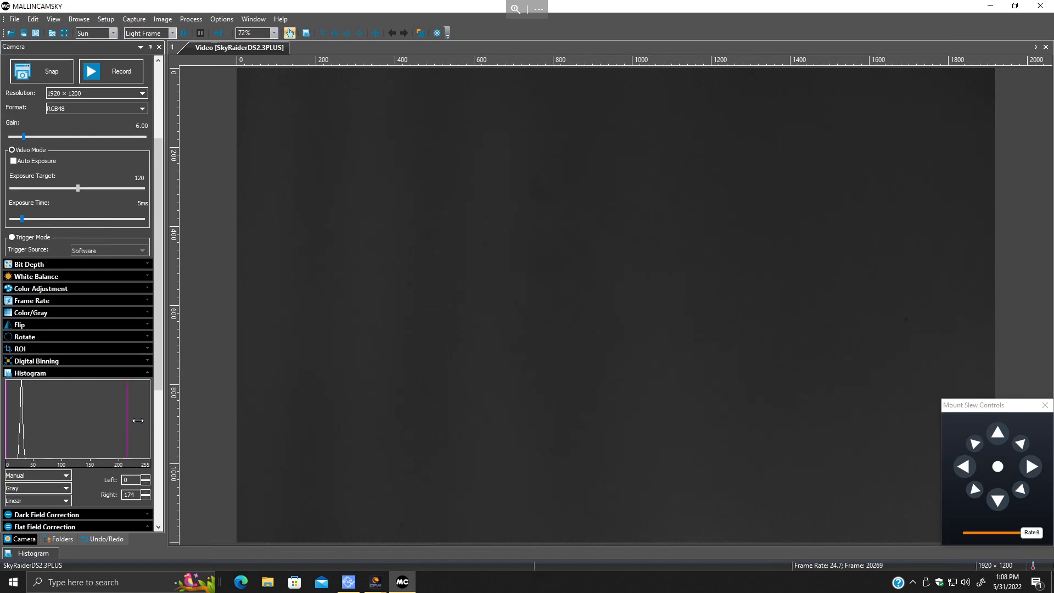
pyautogui.moveTo(138, 420); pyautogui.dragTo(171, 420)
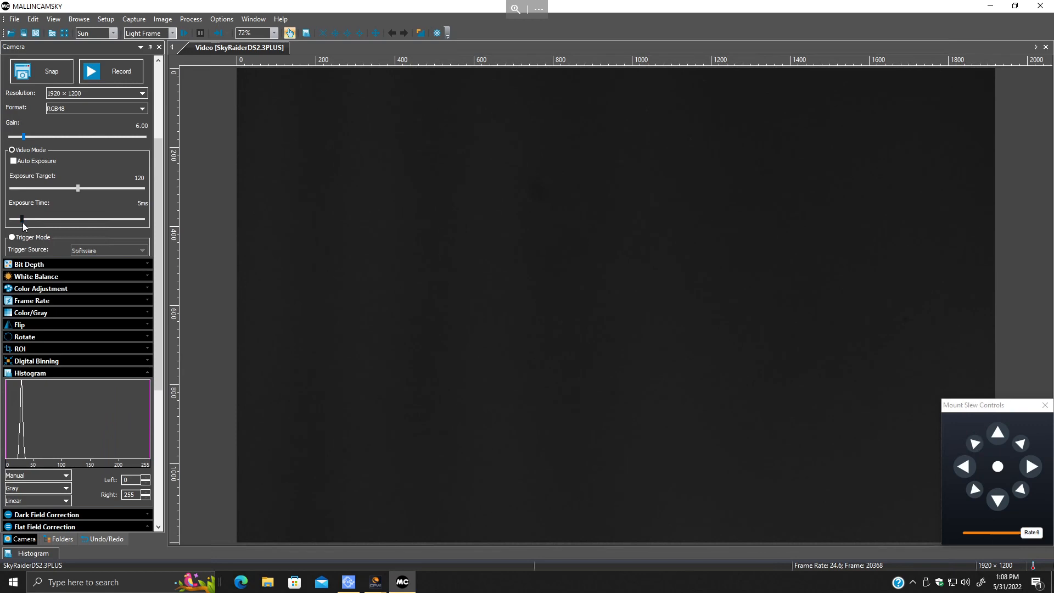
pyautogui.moveTo(22, 219); pyautogui.dragTo(32, 226)
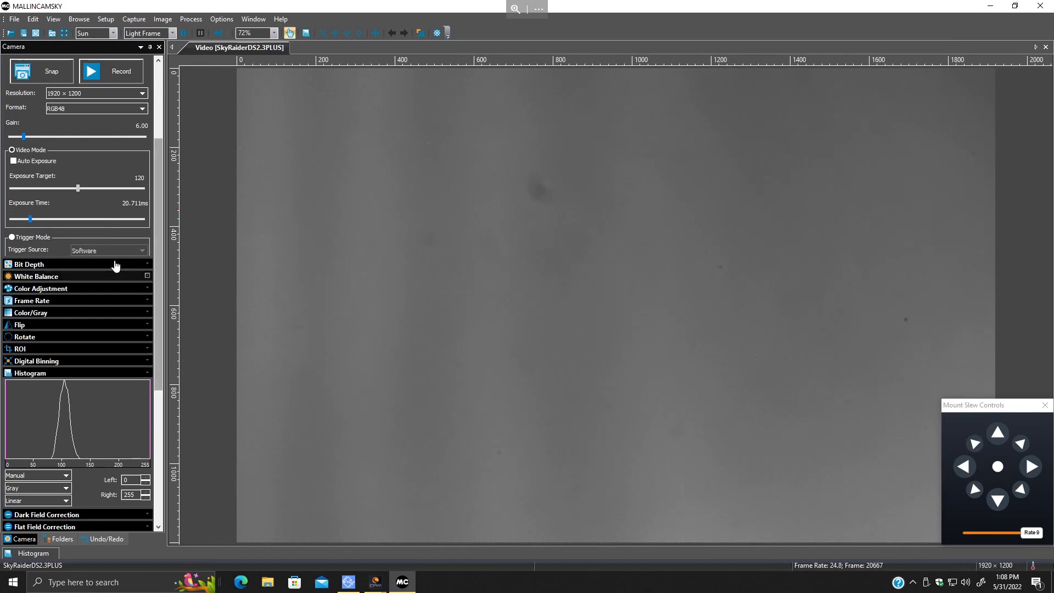
# Capture a flat field with a quantity of 10, and switch flat field correction on and off again.
pyautogui.moveTo(160, 214); pyautogui.dragTo(169, 317)
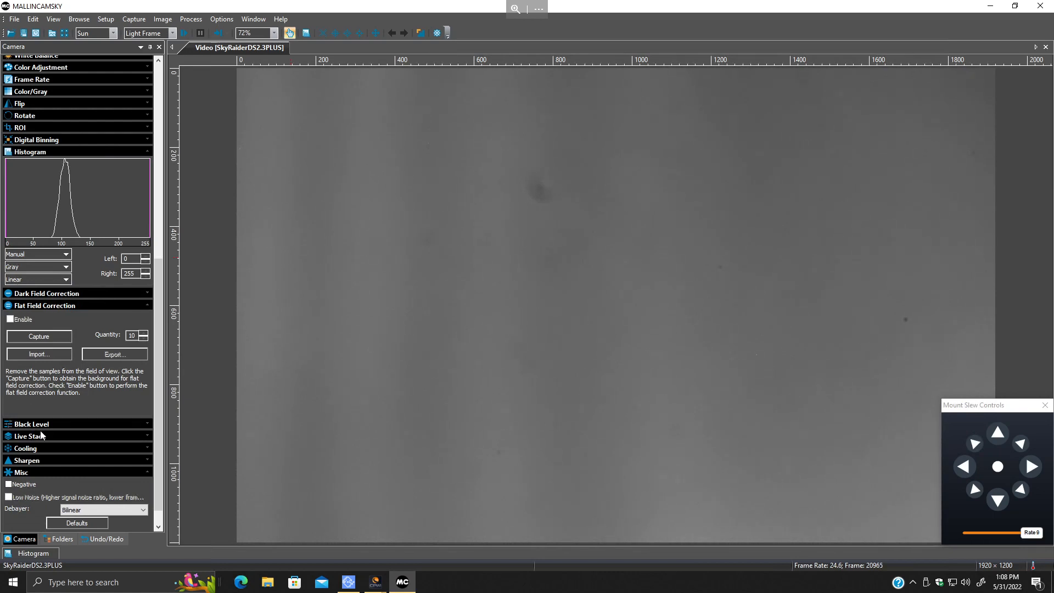
pyautogui.click(46, 338)
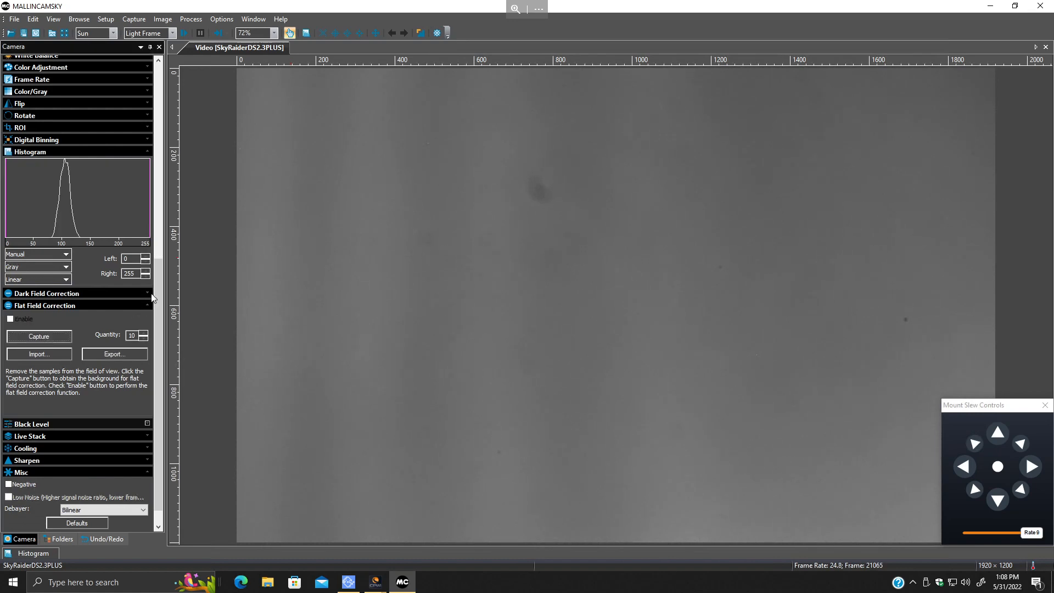
pyautogui.click(10, 320)
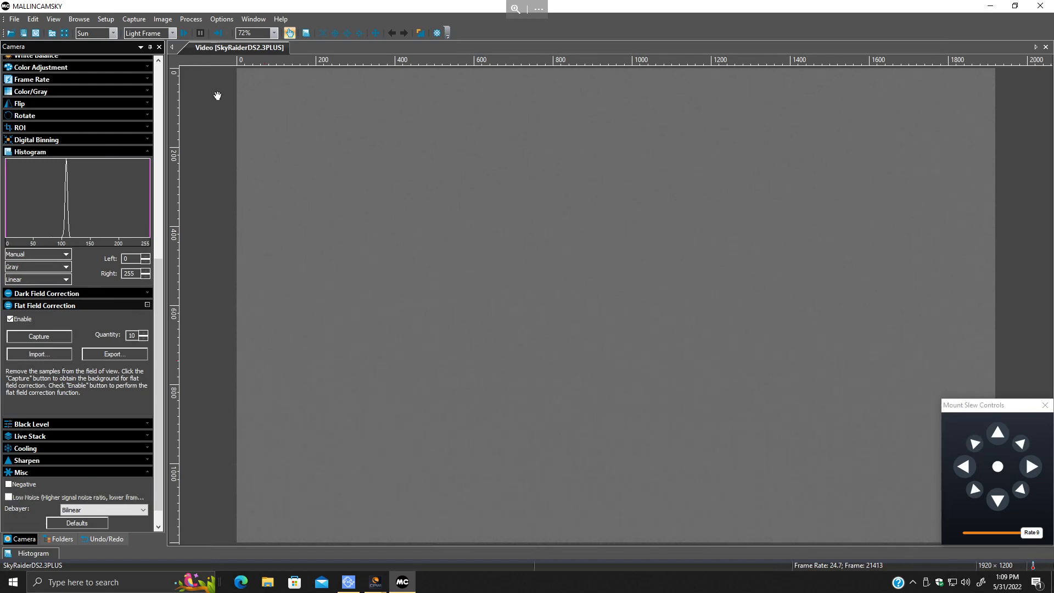
pyautogui.click(11, 320)
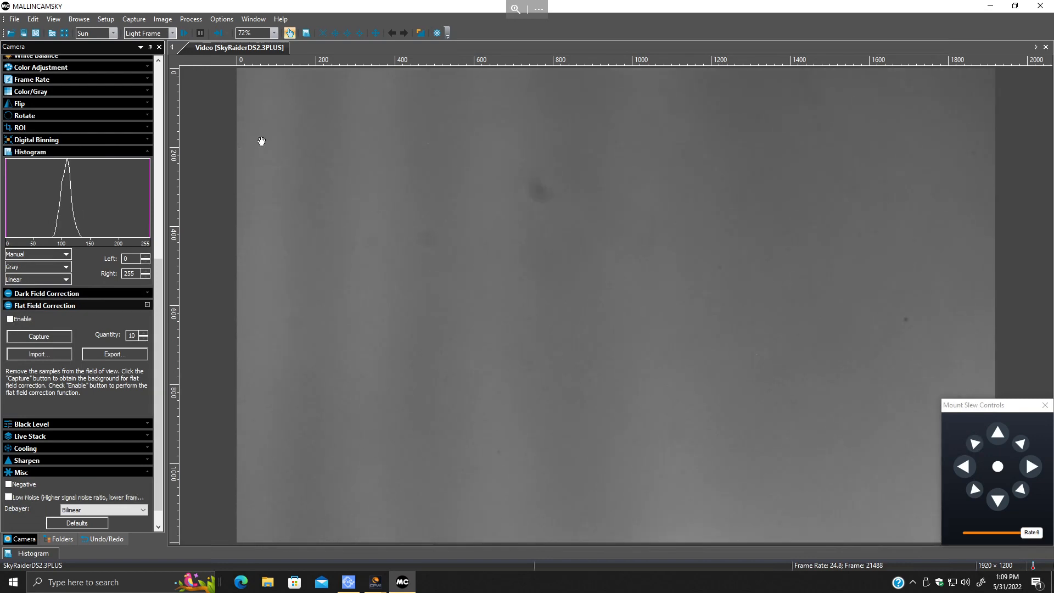
# Set the recording frame limit to 20 in the preferences and accept them.
pyautogui.click(240, 21)
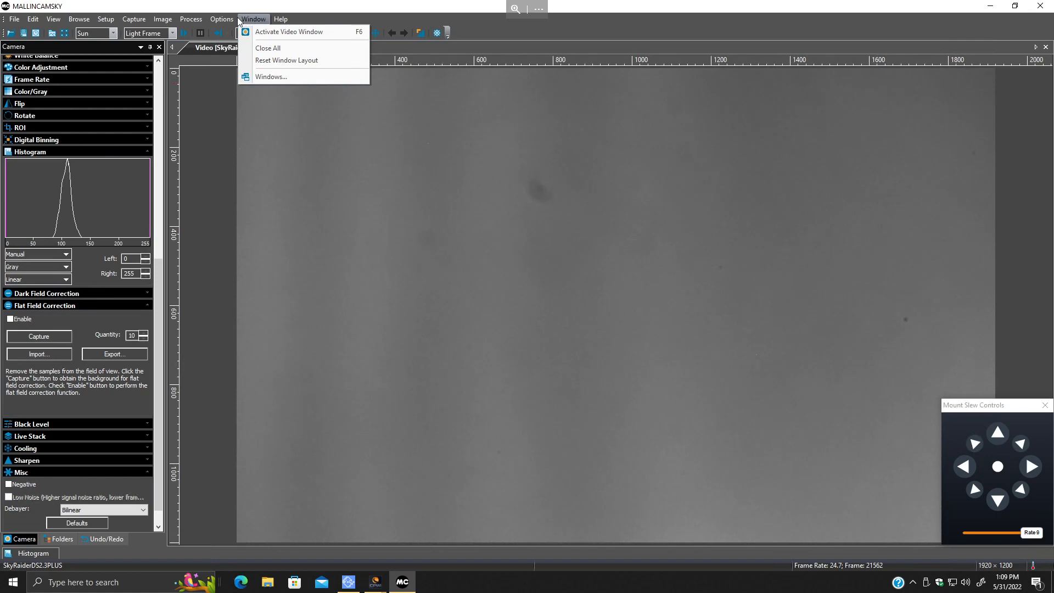
pyautogui.click(222, 20)
pyautogui.click(240, 31)
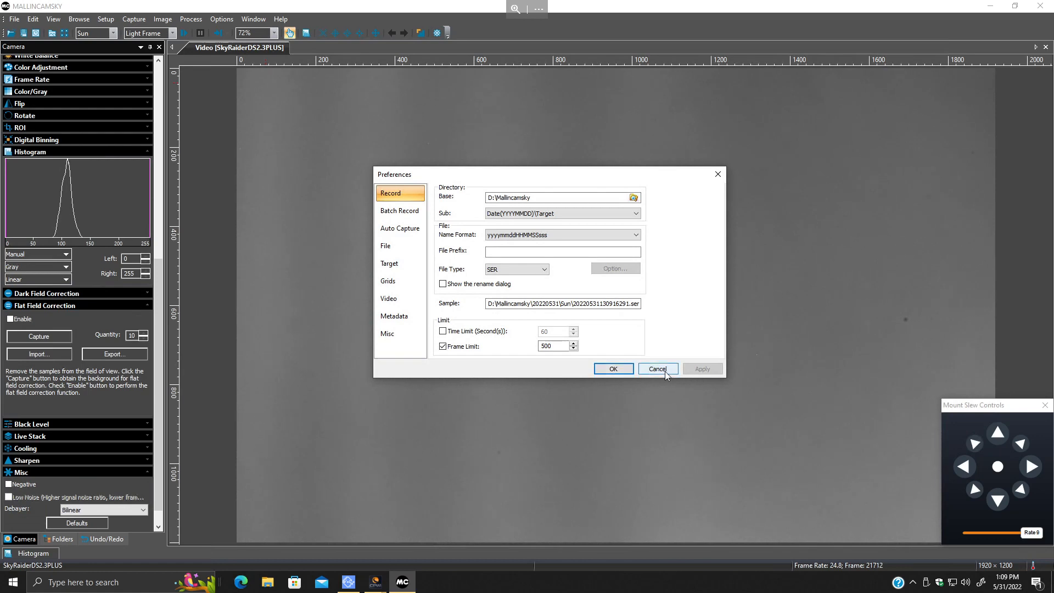
pyautogui.moveTo(665, 371); pyautogui.dragTo(663, 293)
pyautogui.click(556, 349)
pyautogui.doubleClick(553, 349)
pyautogui.write('50')
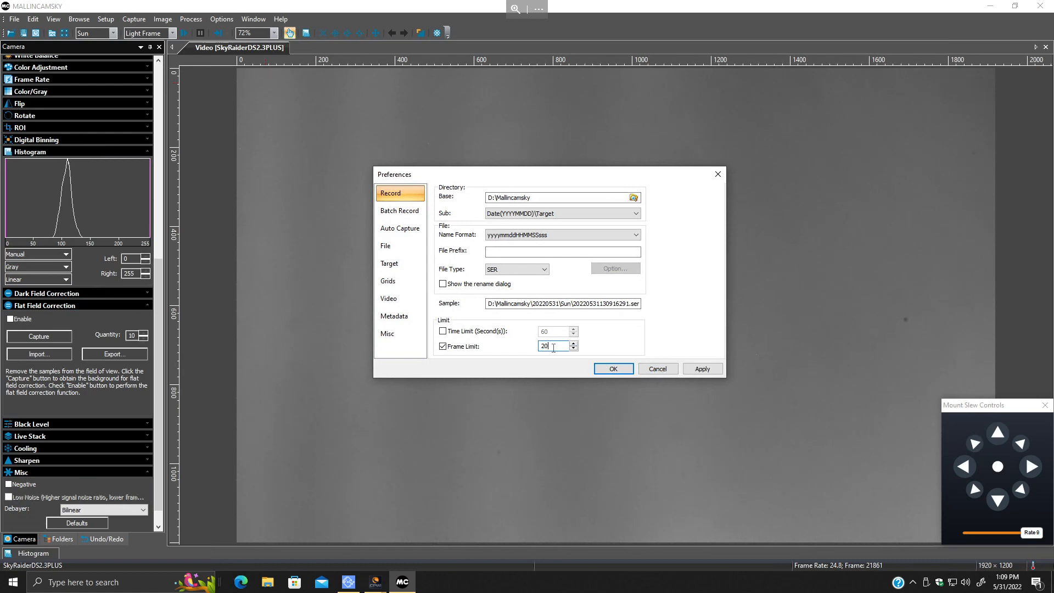
pyautogui.press('Return')
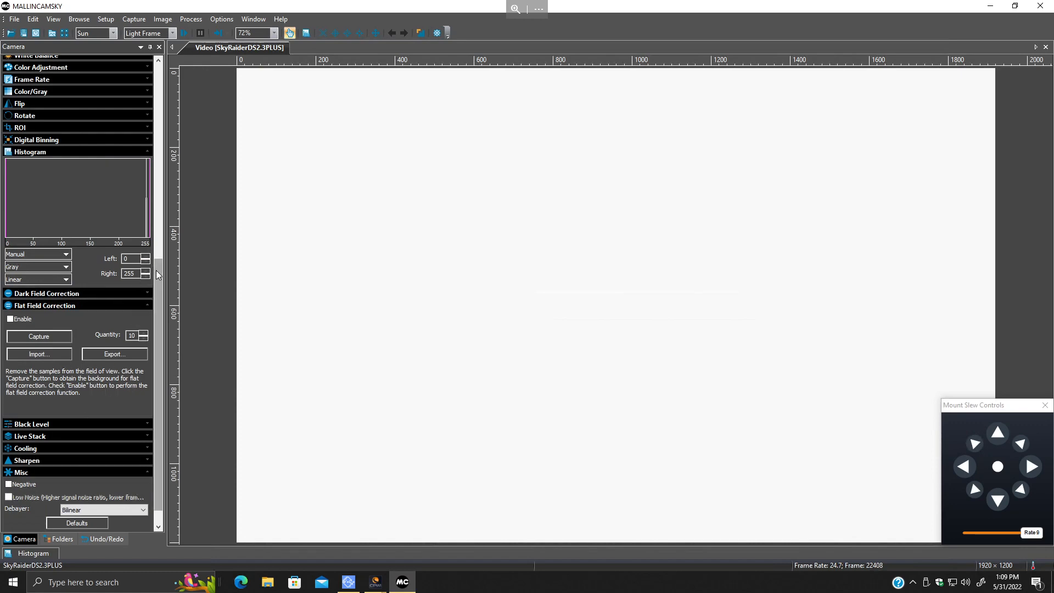
# Set the camera's exposure time to 5 ms.
pyautogui.moveTo(156, 271); pyautogui.dragTo(166, 159)
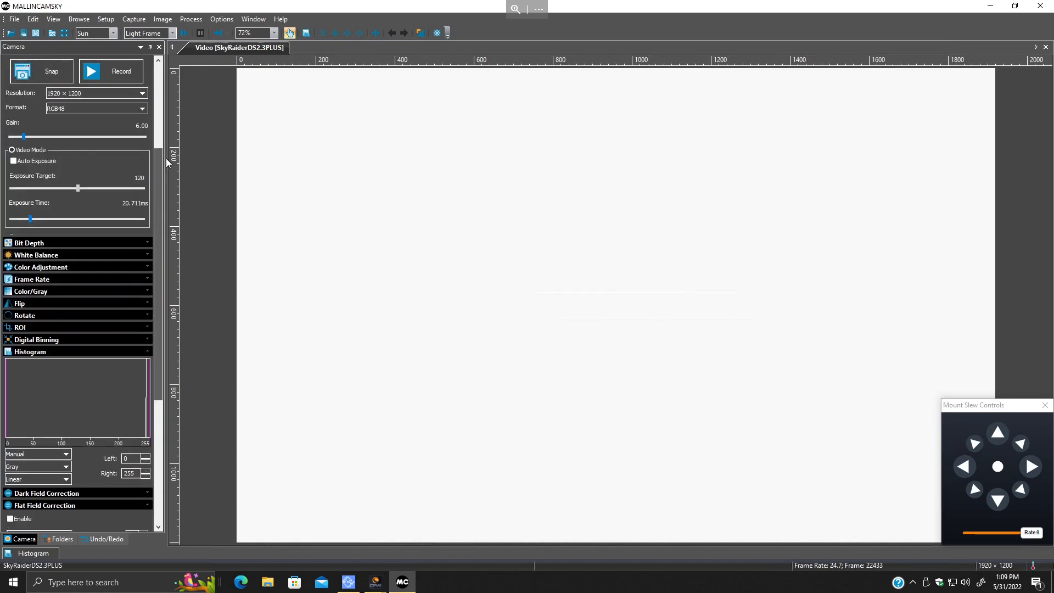
pyautogui.click(137, 202)
pyautogui.write('5')
pyautogui.press('Return')
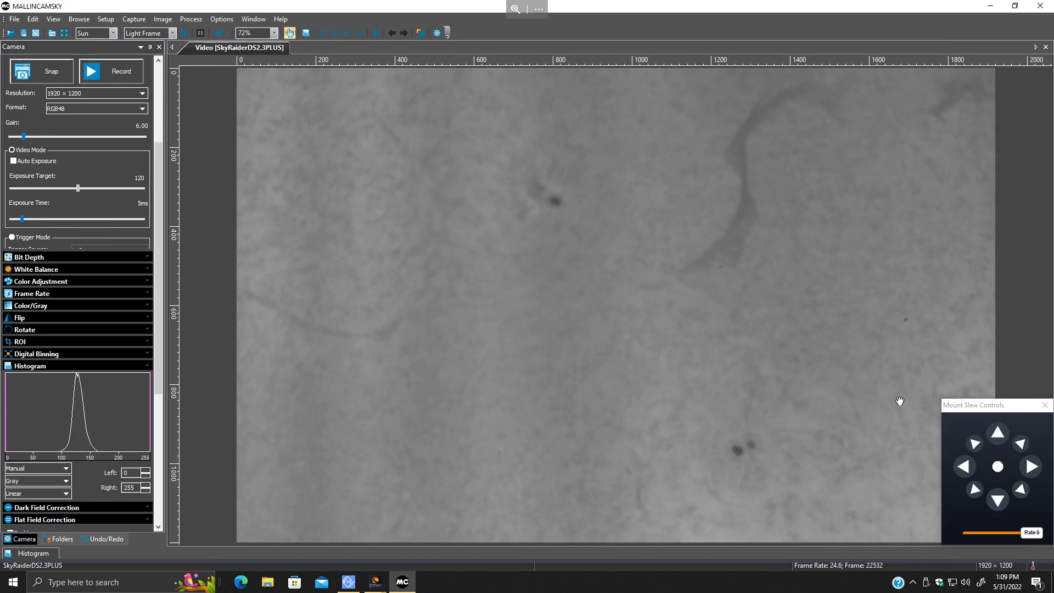
# Slew the mount across the Sun's edge and back onto the disc, reducing the slew rate to 6.
pyautogui.click(1032, 468)
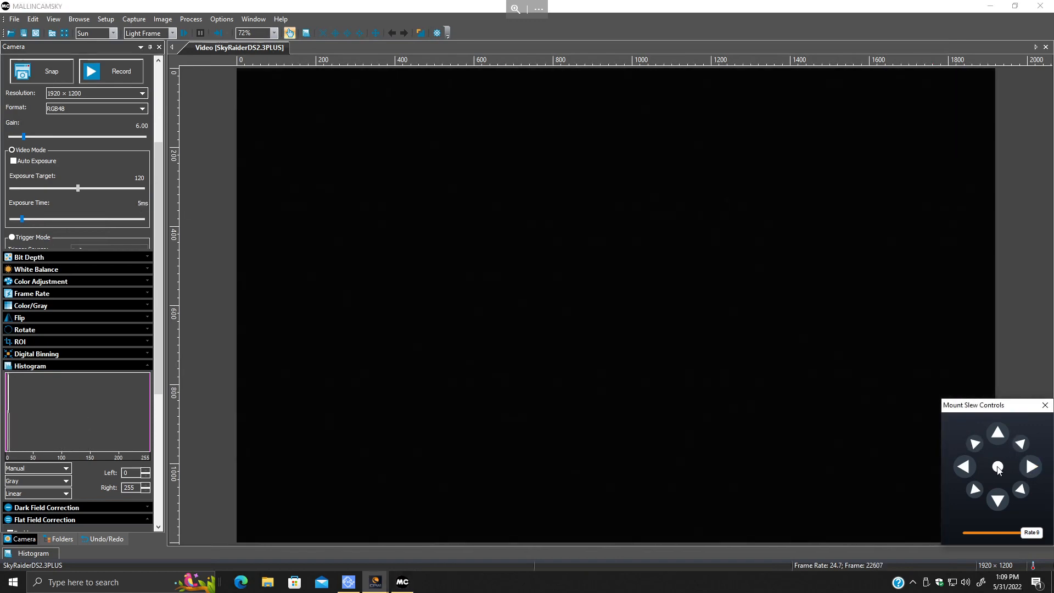
pyautogui.click(966, 471)
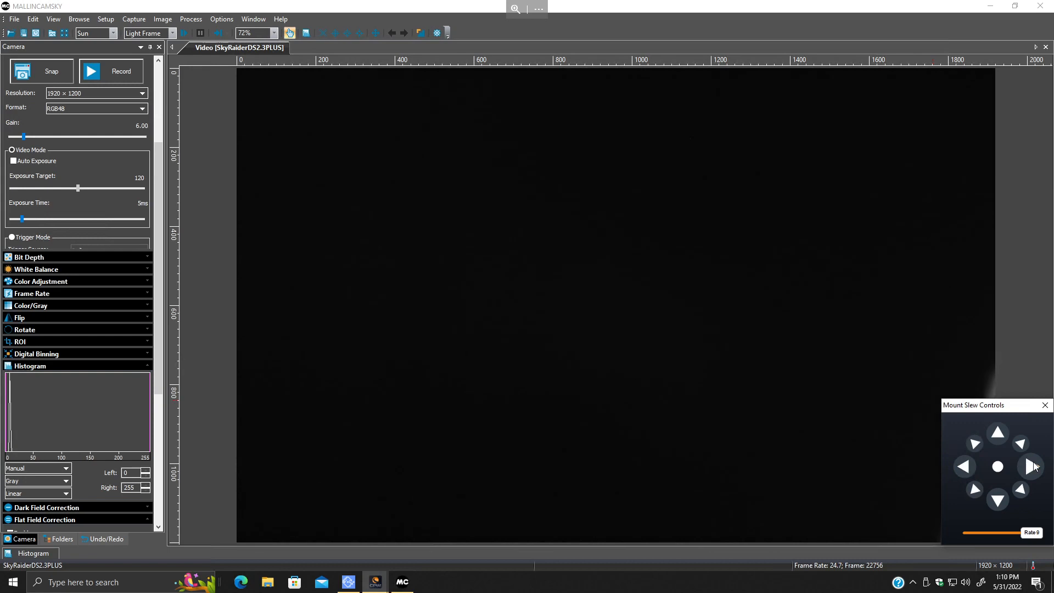
pyautogui.click(1034, 466)
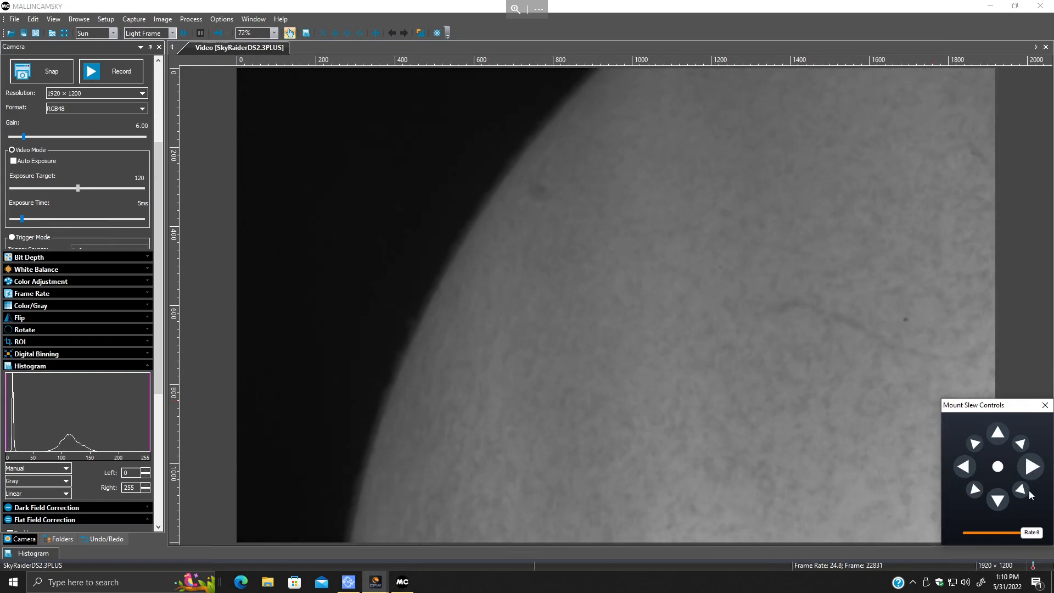
pyautogui.moveTo(1032, 532); pyautogui.dragTo(1006, 532)
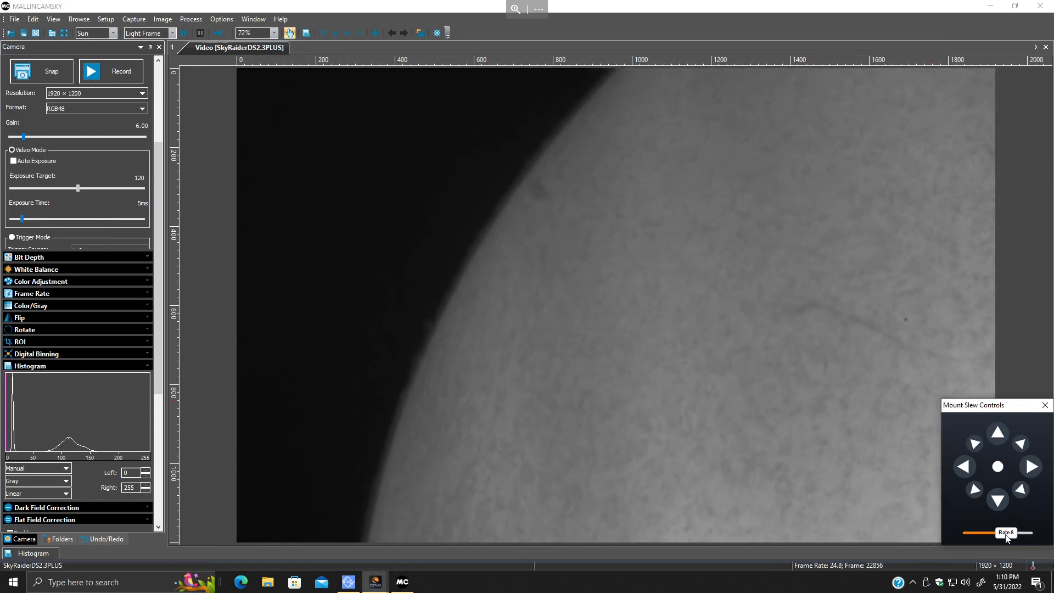
pyautogui.click(1033, 467)
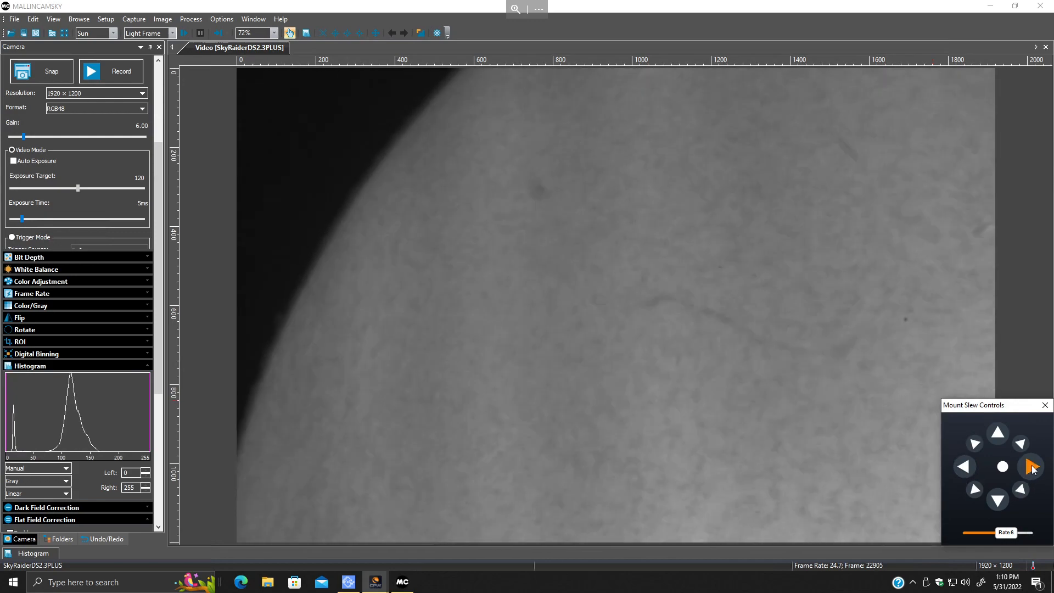
pyautogui.click(999, 500)
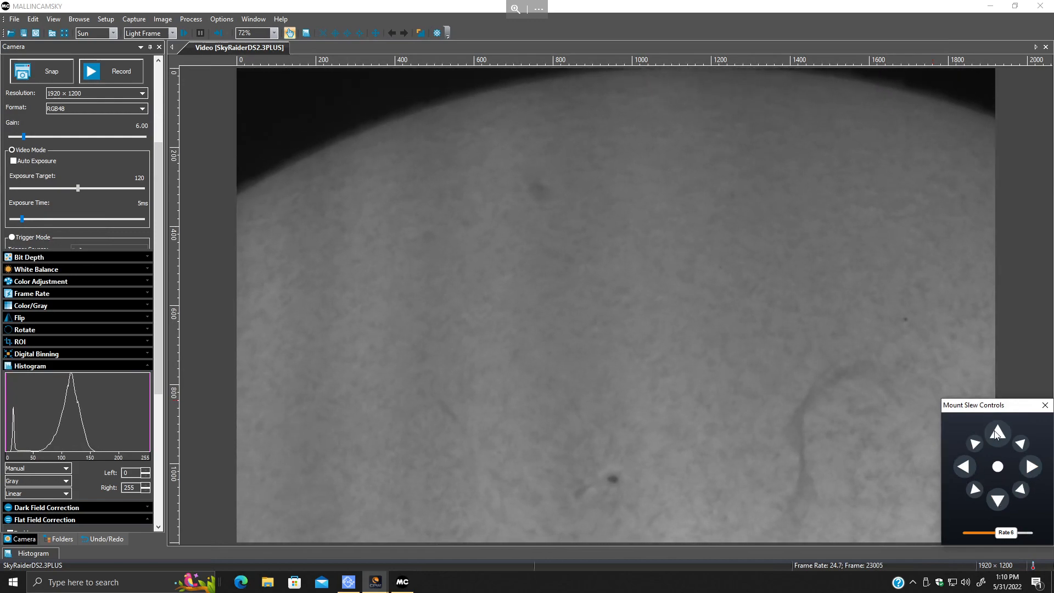
pyautogui.click(997, 434)
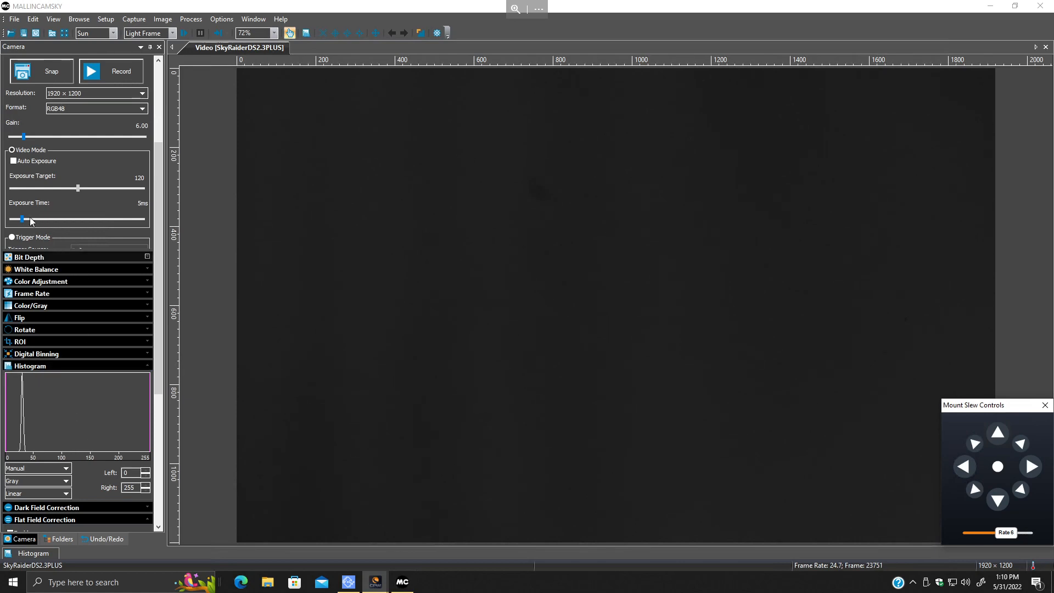
# Raise the exposure time to about 19.128 ms and record a flat-frame video with Sun Flats as the target.
pyautogui.moveTo(23, 221); pyautogui.dragTo(31, 221)
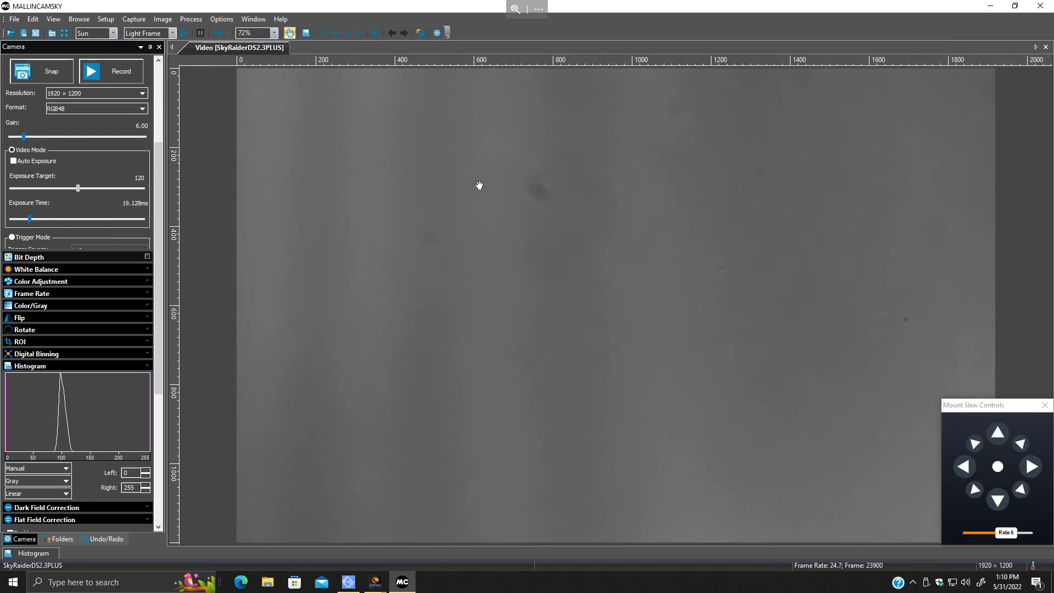
pyautogui.click(113, 34)
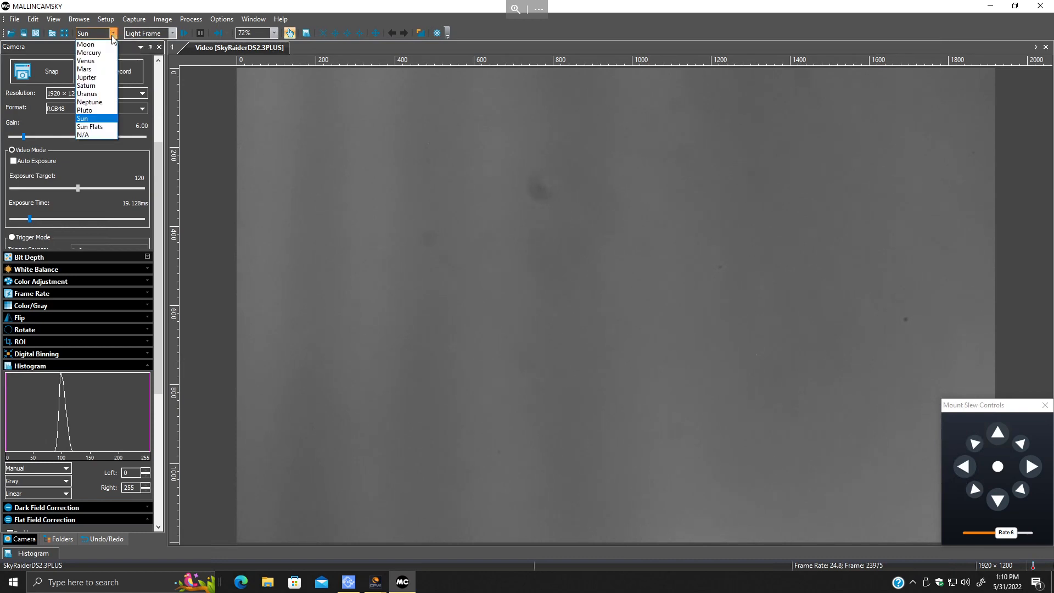
pyautogui.click(103, 126)
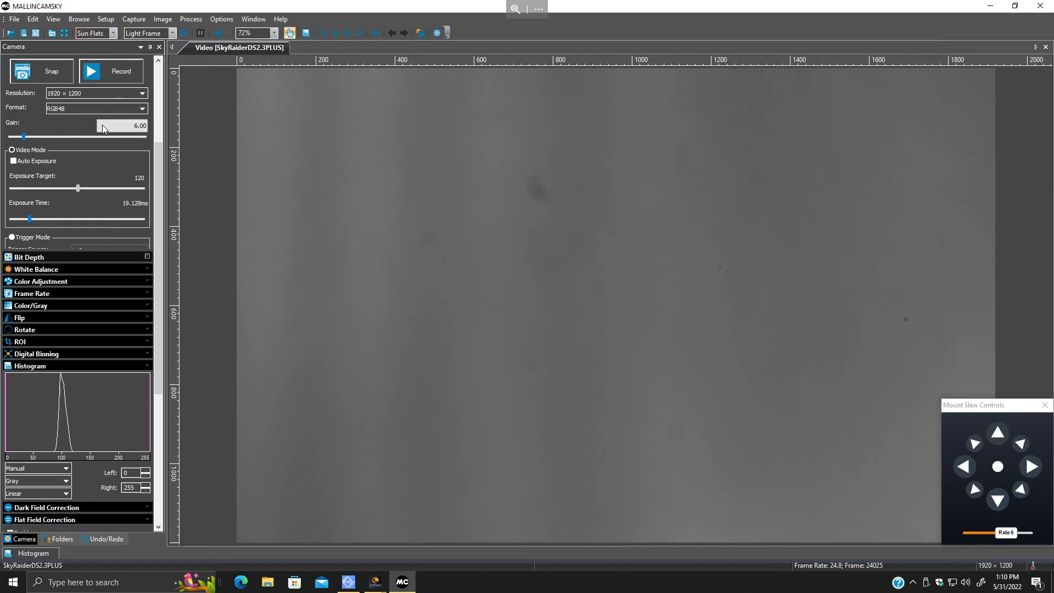
pyautogui.click(131, 71)
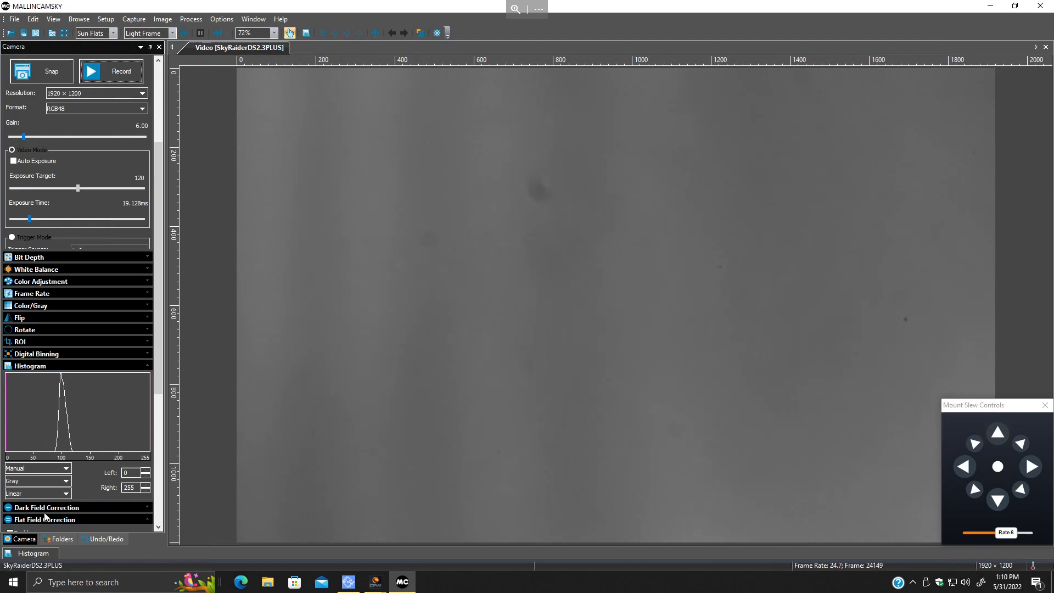
# Capture a fresh flat field with a quantity of 10 and enable flat field correction.
pyautogui.moveTo(156, 345); pyautogui.dragTo(163, 388)
pyautogui.click(46, 474)
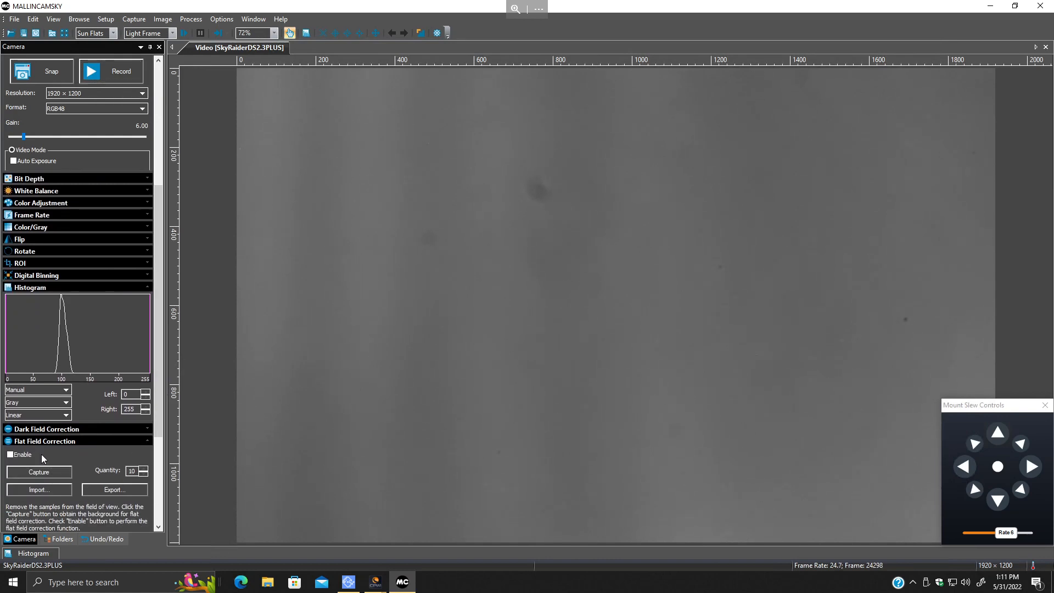
pyautogui.click(42, 453)
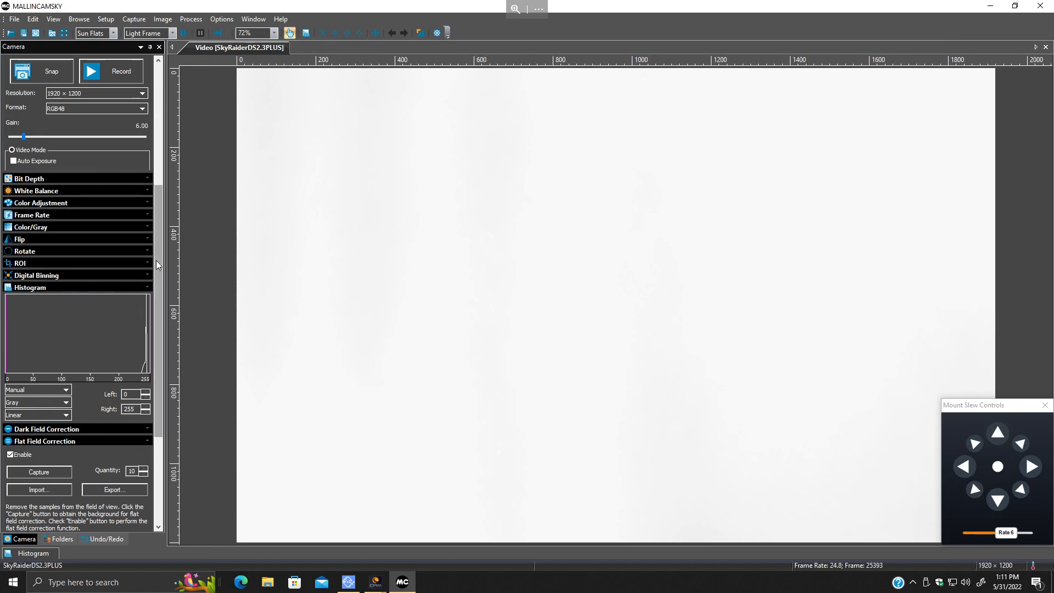
pyautogui.moveTo(157, 260); pyautogui.dragTo(166, 219)
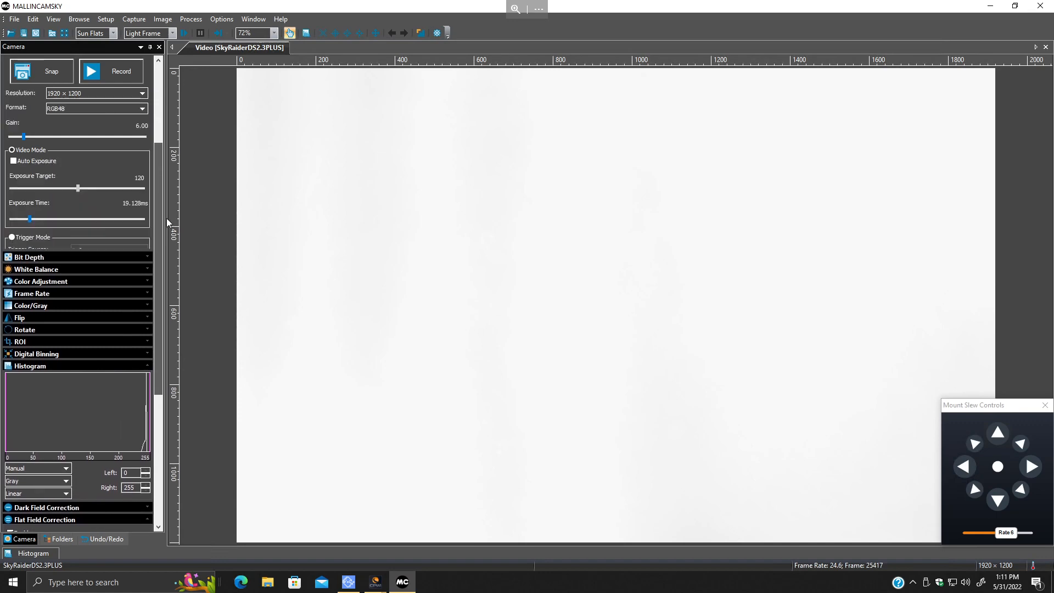
# Set the camera's exposure time to 5 ms.
pyautogui.click(138, 203)
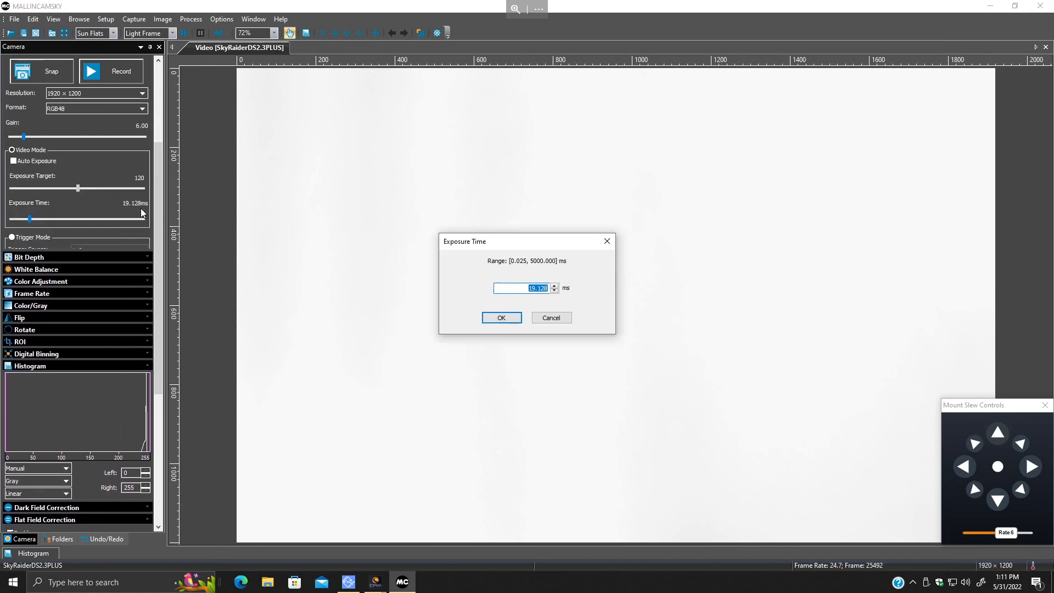
pyautogui.write('5')
pyautogui.press('Return')
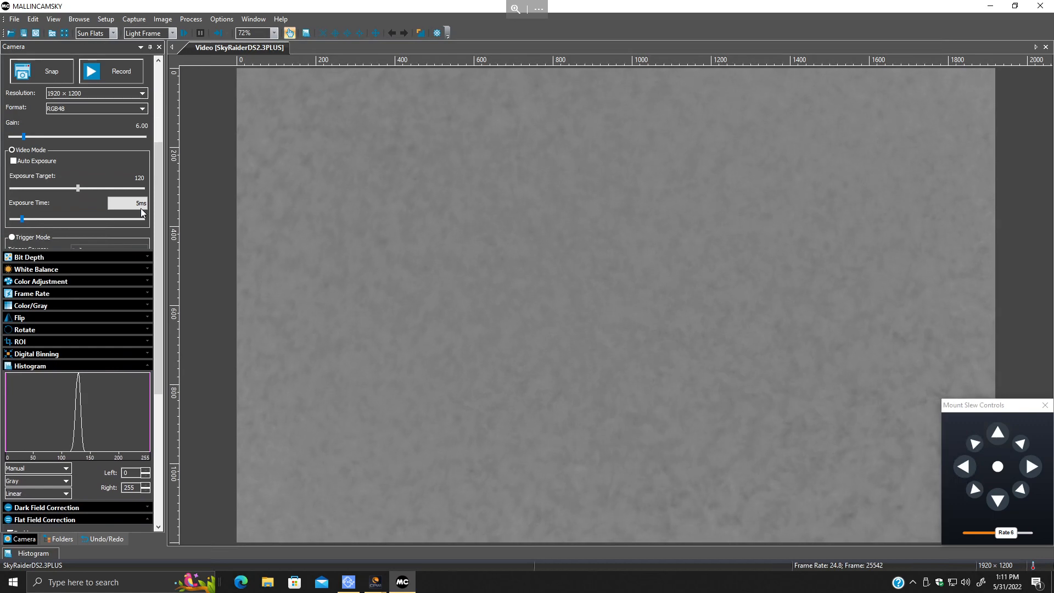
# Slew the mount to the Sun's edge and back onto the disc, and show the color adjustment settings.
pyautogui.click(998, 434)
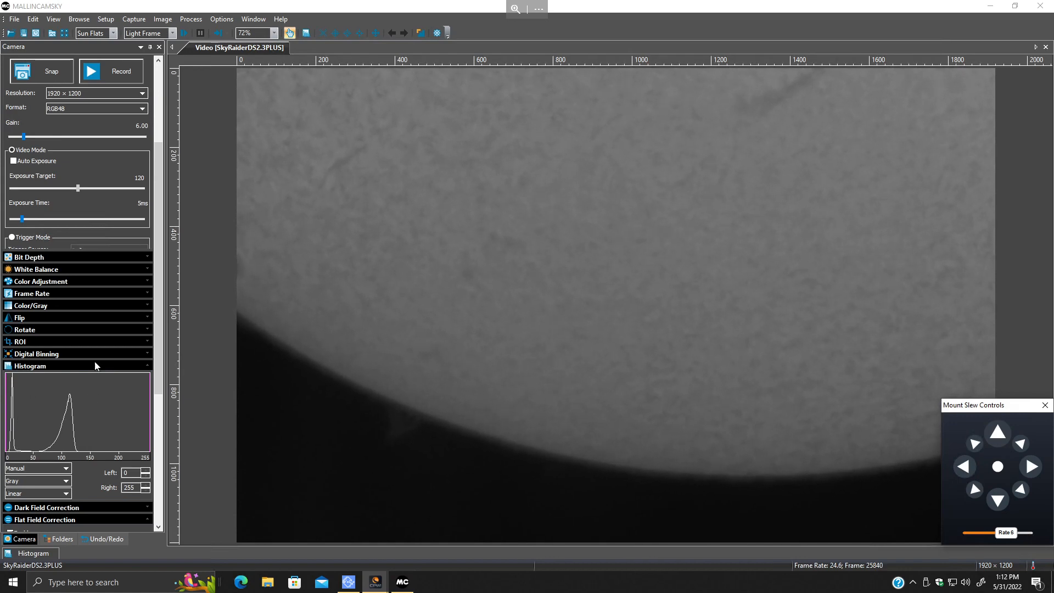
pyautogui.click(60, 282)
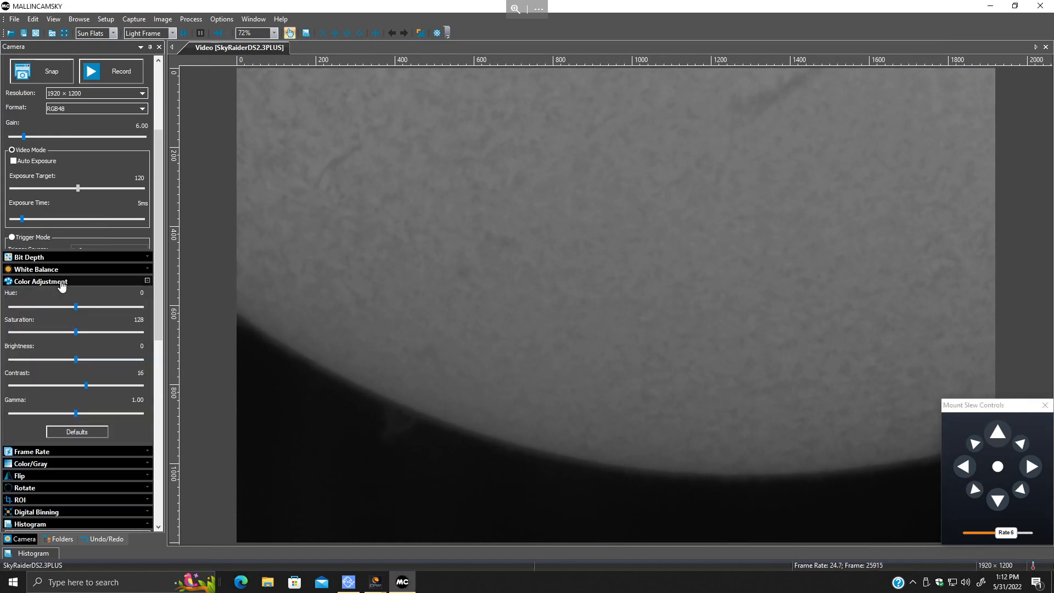
pyautogui.click(998, 434)
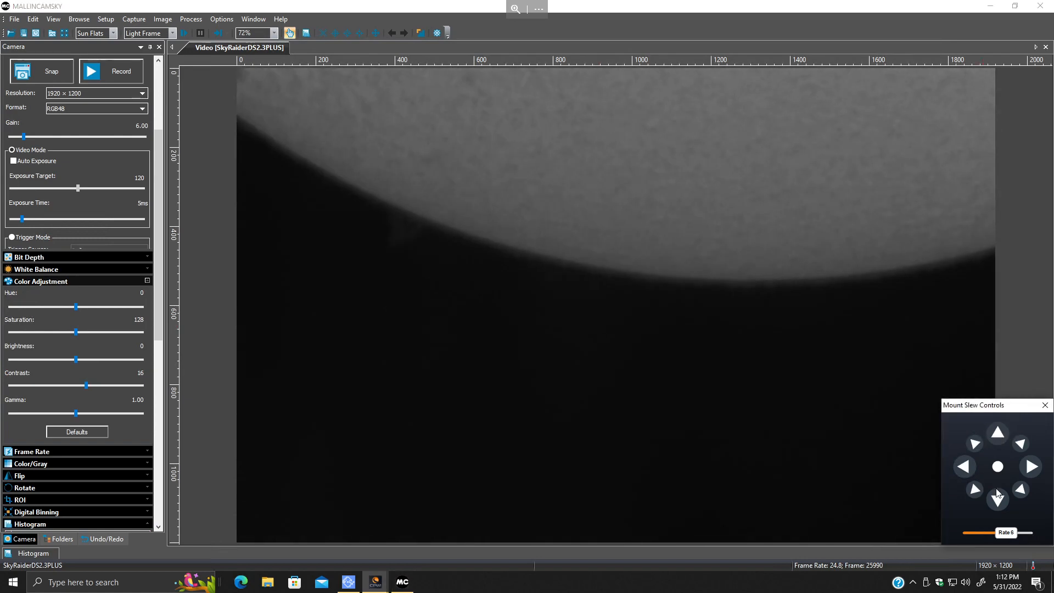
pyautogui.click(998, 501)
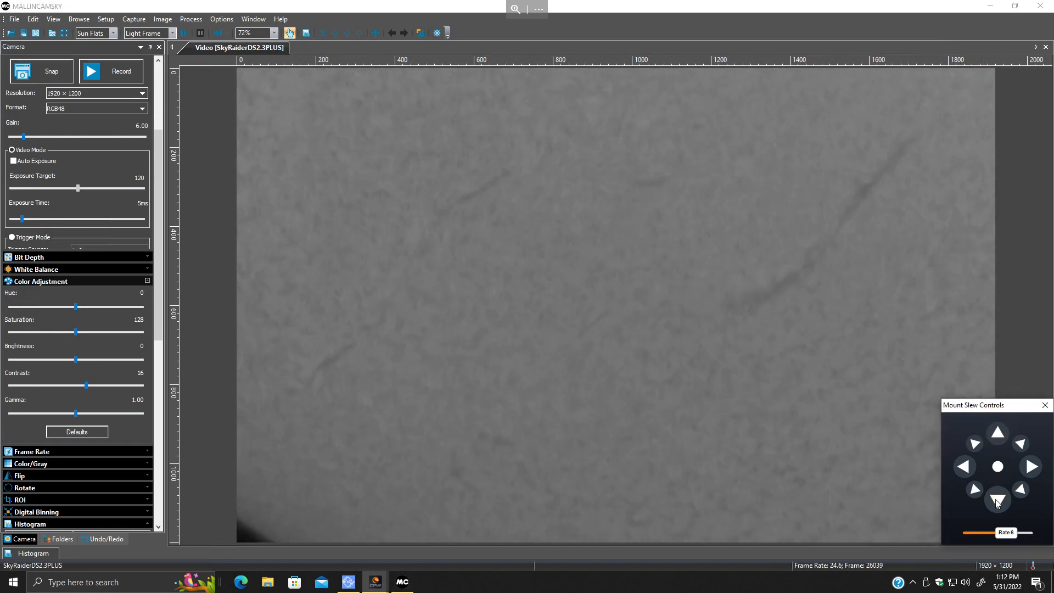
# Move the white balance region over a different part of the solar disc and apply white balance.
pyautogui.click(57, 270)
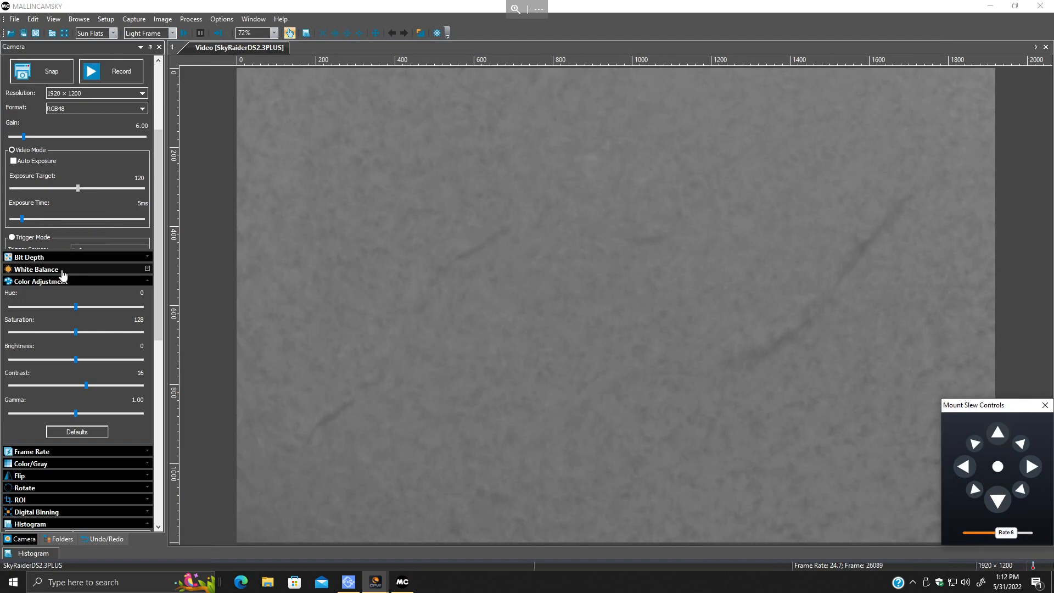
pyautogui.moveTo(579, 257); pyautogui.dragTo(450, 258)
pyautogui.click(29, 363)
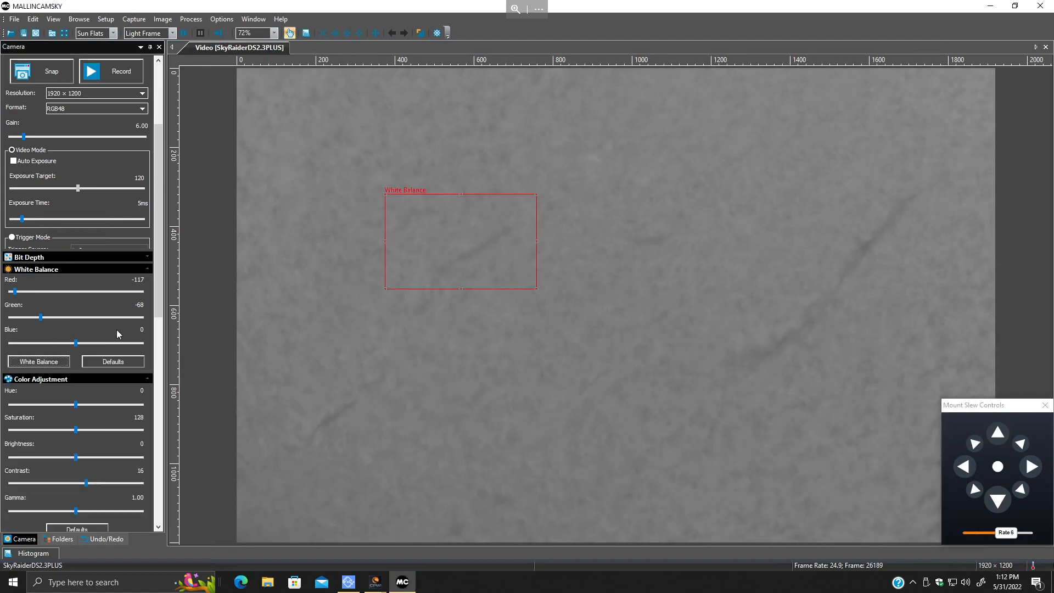
pyautogui.click(83, 270)
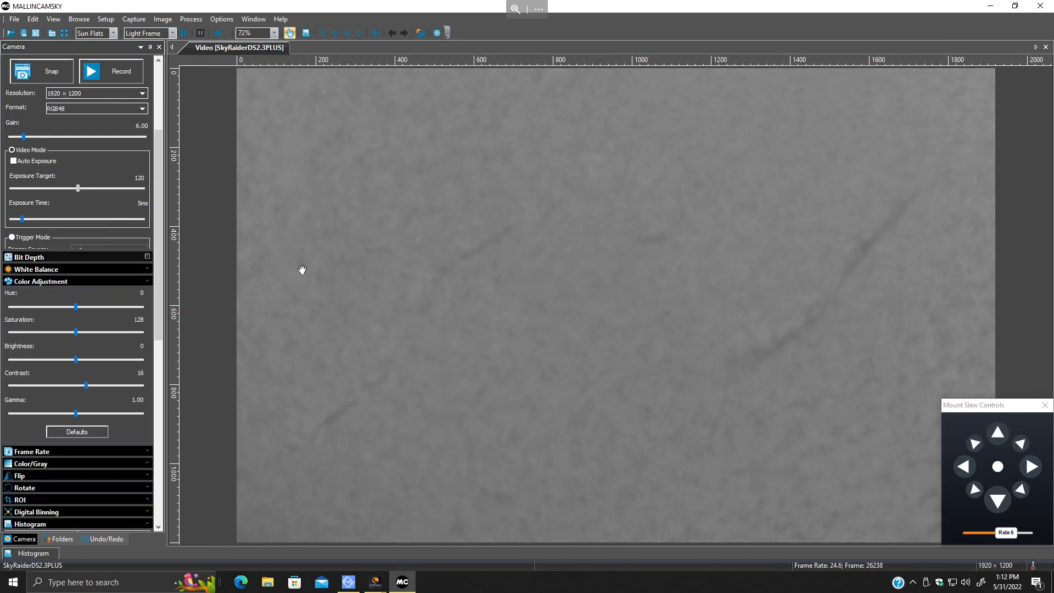
# Bring the flat field correction settings into view and slew the mount across the disc to the Sun's lower edge.
pyautogui.click(74, 283)
pyautogui.moveTo(159, 297); pyautogui.dragTo(133, 357)
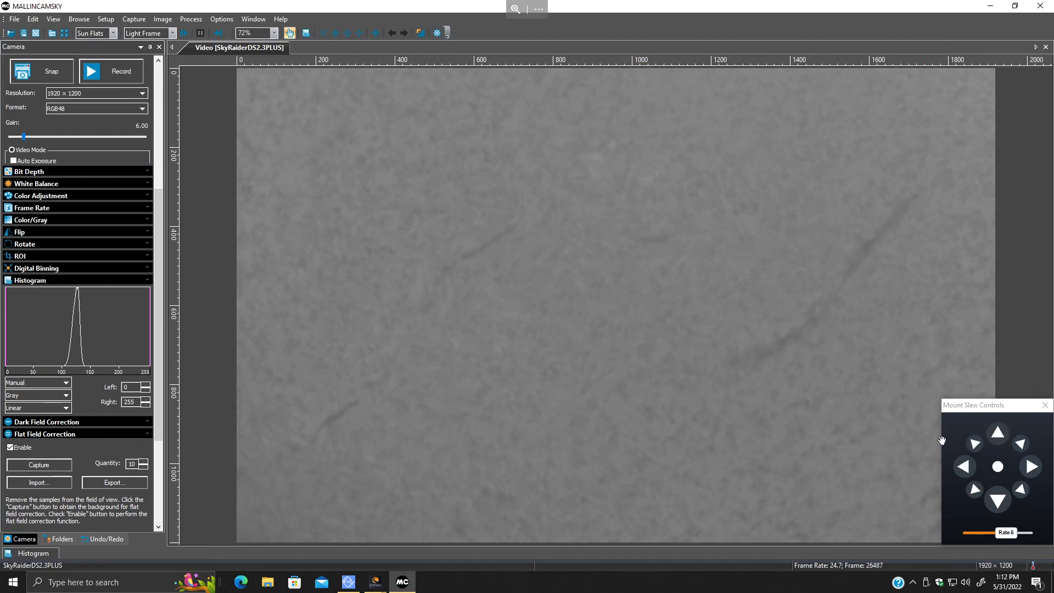
pyautogui.click(998, 505)
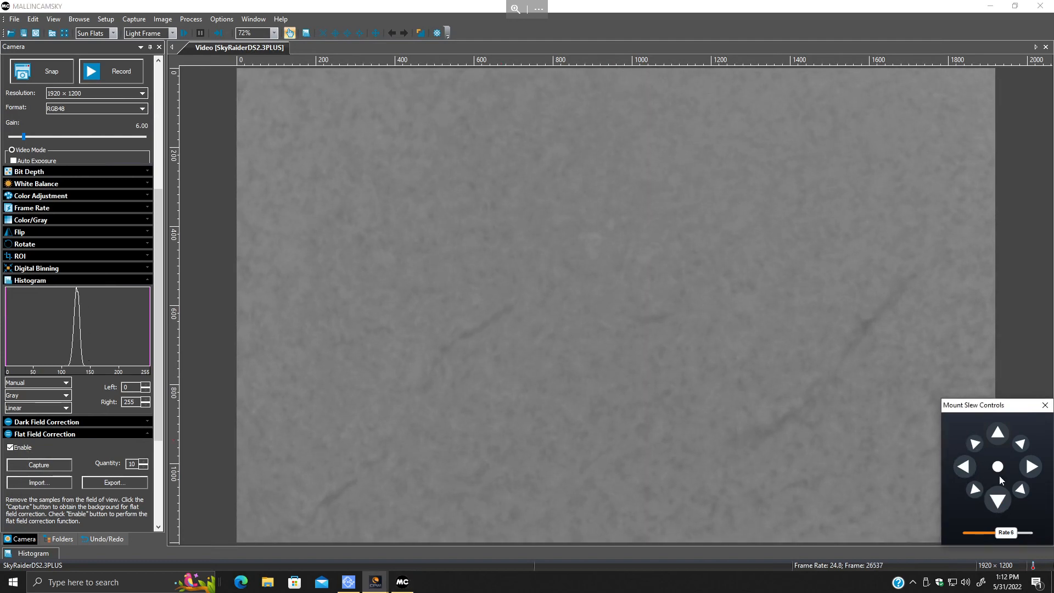
pyautogui.click(999, 434)
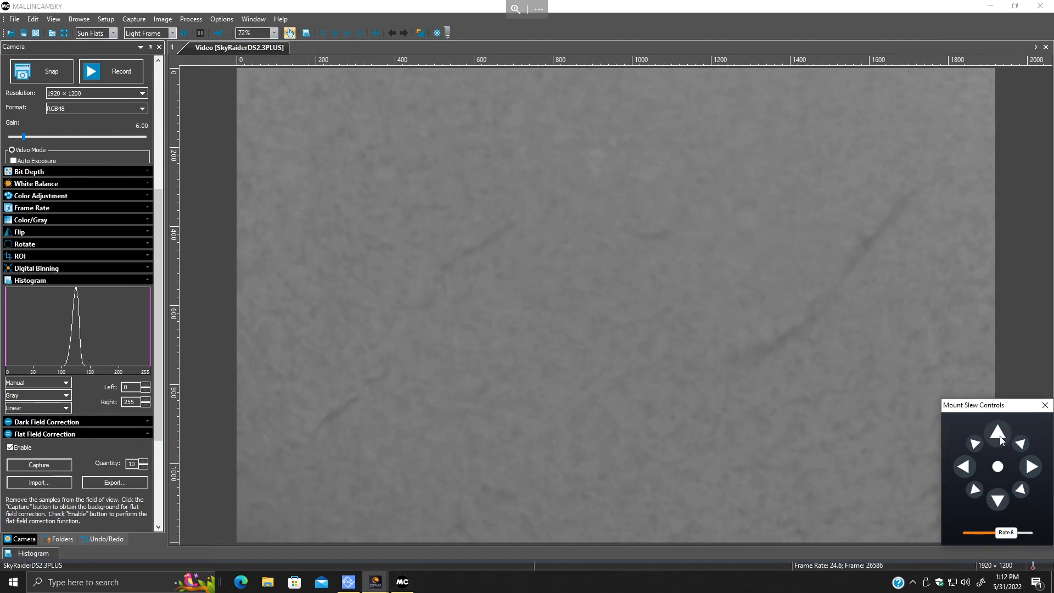
pyautogui.click(998, 434)
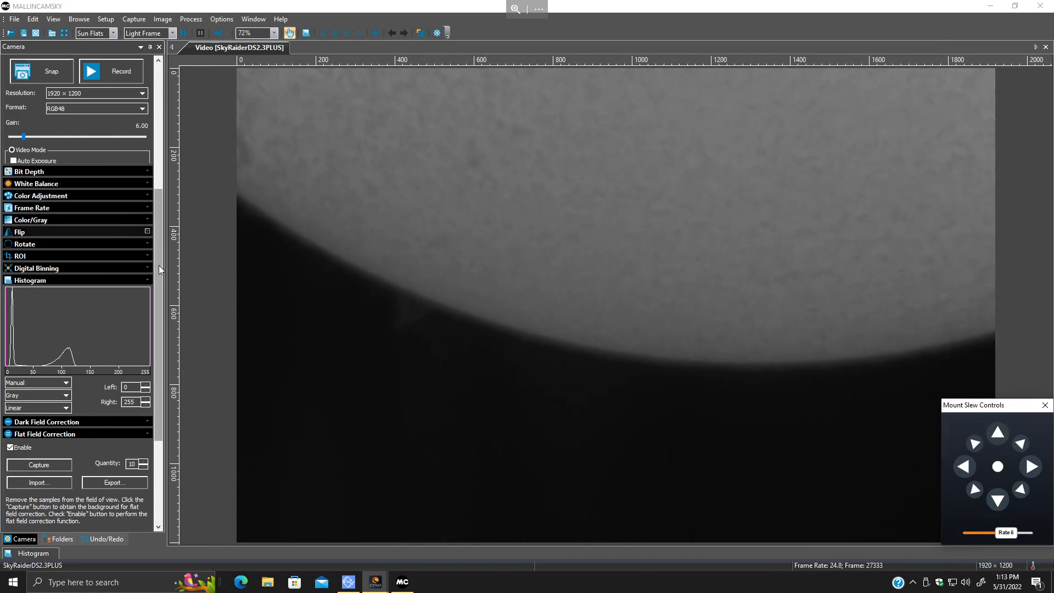
# Lower the video's gamma to 0.70 in the color adjustment settings.
pyautogui.moveTo(159, 265); pyautogui.dragTo(156, 224)
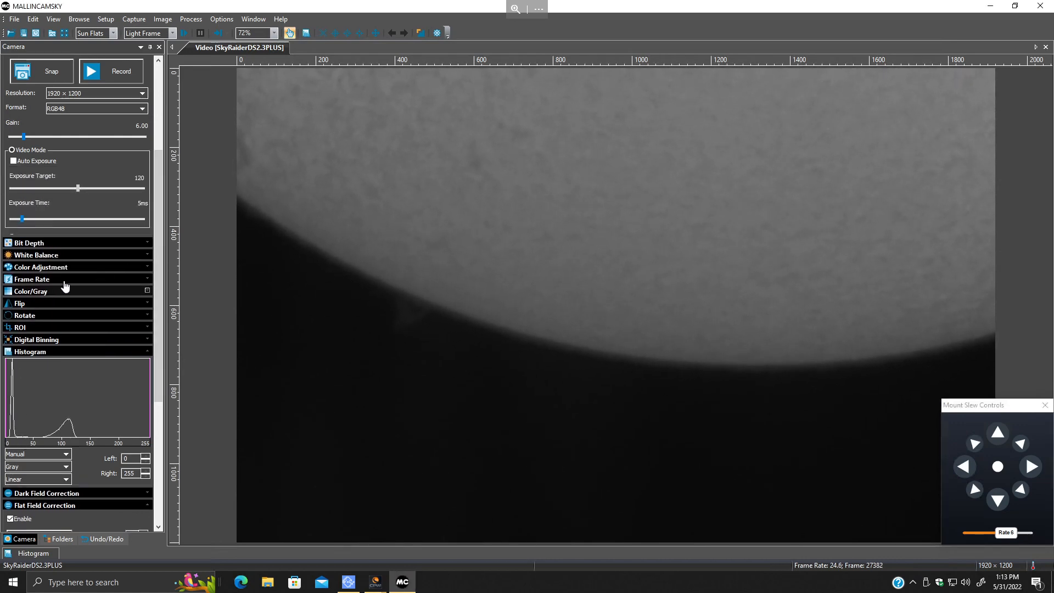
pyautogui.click(77, 268)
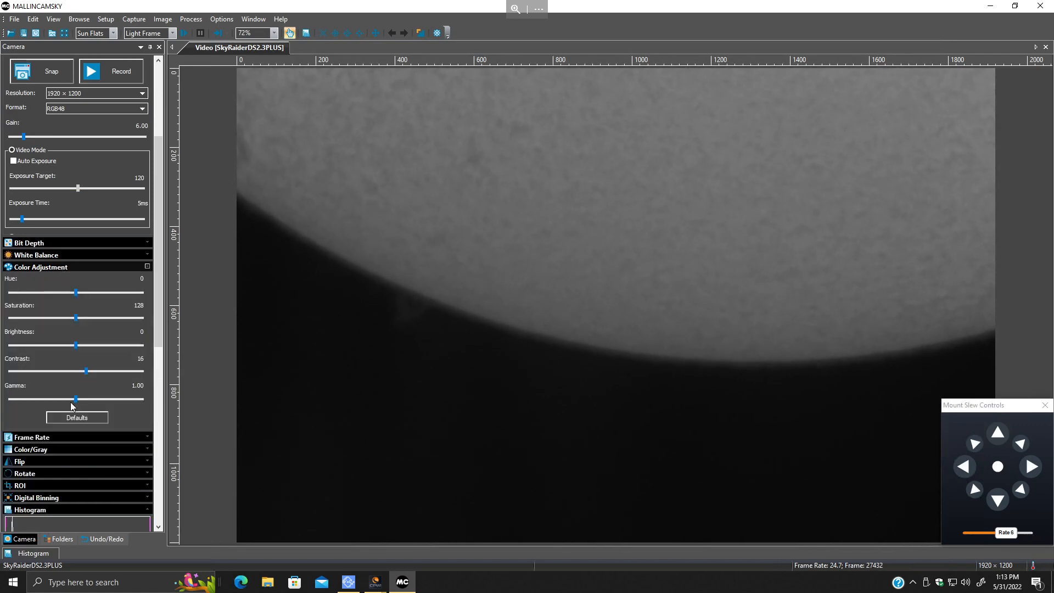
pyautogui.moveTo(76, 400); pyautogui.dragTo(51, 404)
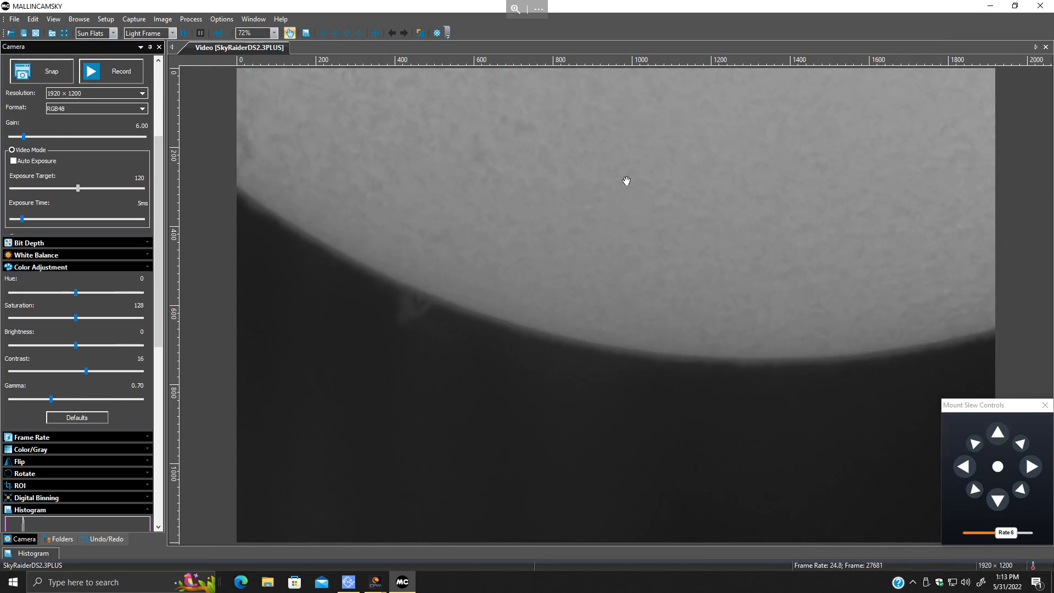
# Set the histogram range from 17 to 169 and adjust the gamma to 0.64.
pyautogui.moveTo(156, 319); pyautogui.dragTo(159, 370)
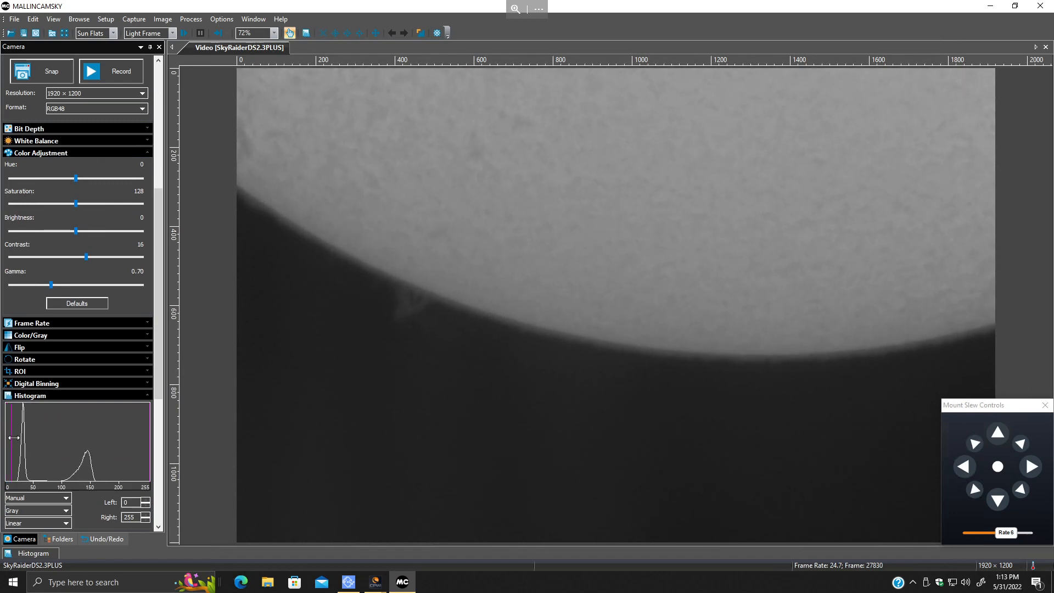
pyautogui.moveTo(7, 438); pyautogui.dragTo(15, 439)
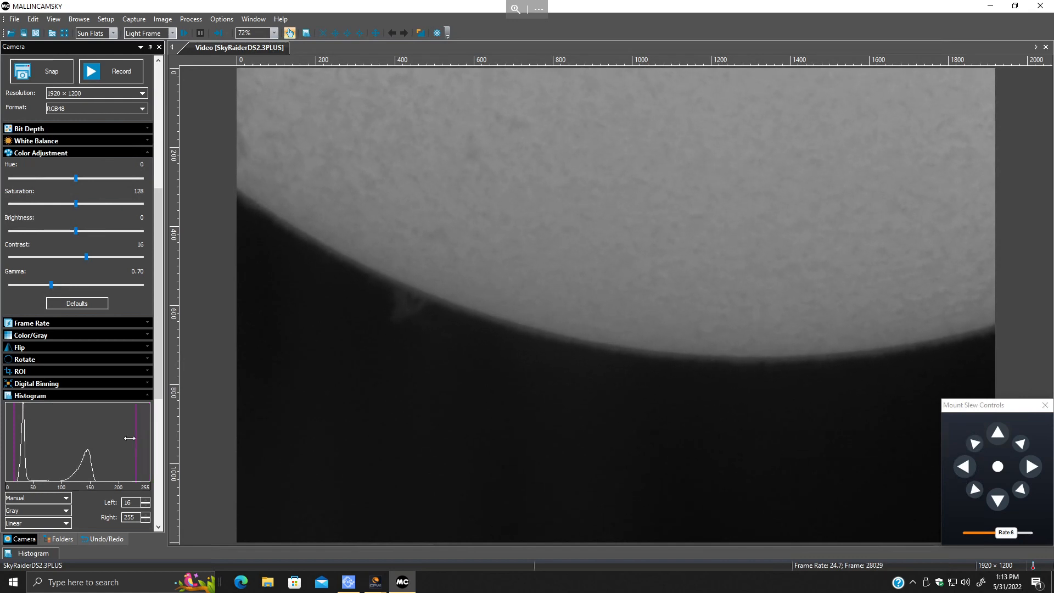
pyautogui.moveTo(103, 442); pyautogui.dragTo(101, 442)
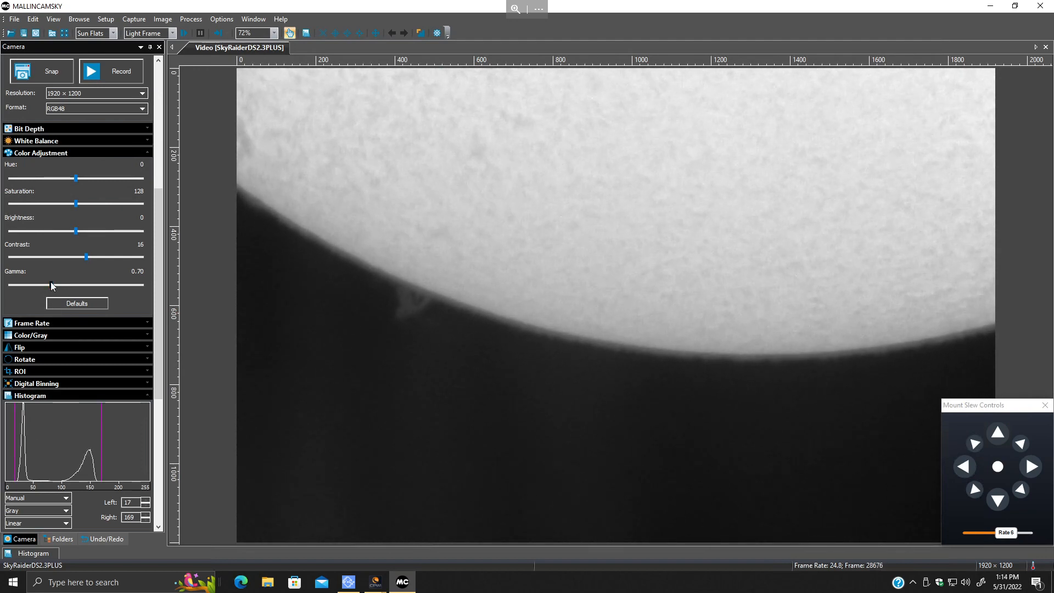
pyautogui.moveTo(50, 287)
pyautogui.mouseDown()
pyautogui.moveTo(19, 286)
pyautogui.moveTo(38, 284)
pyautogui.mouseUp()
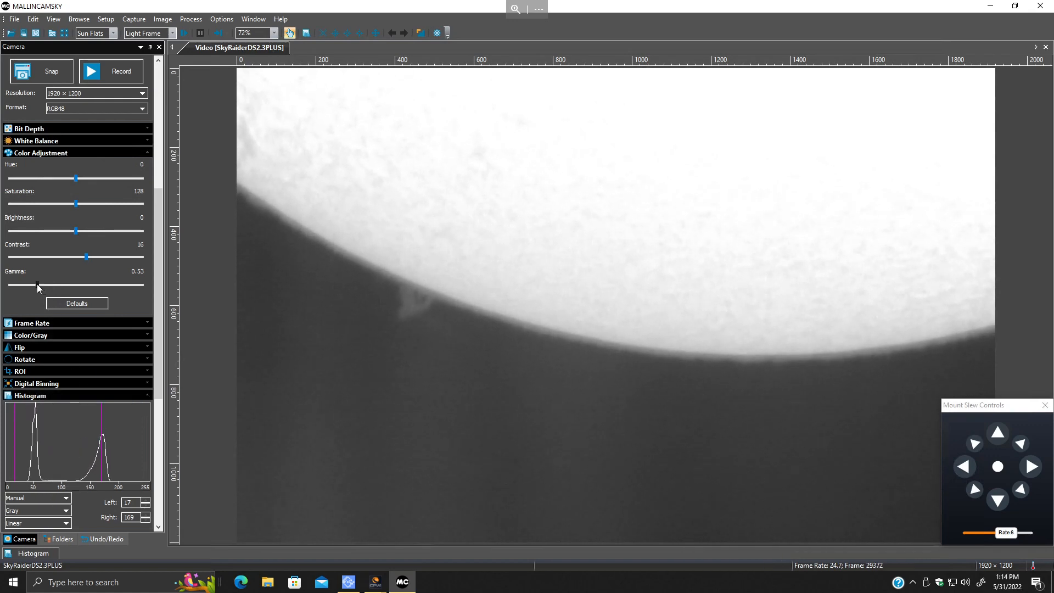
pyautogui.moveTo(37, 284); pyautogui.dragTo(46, 287)
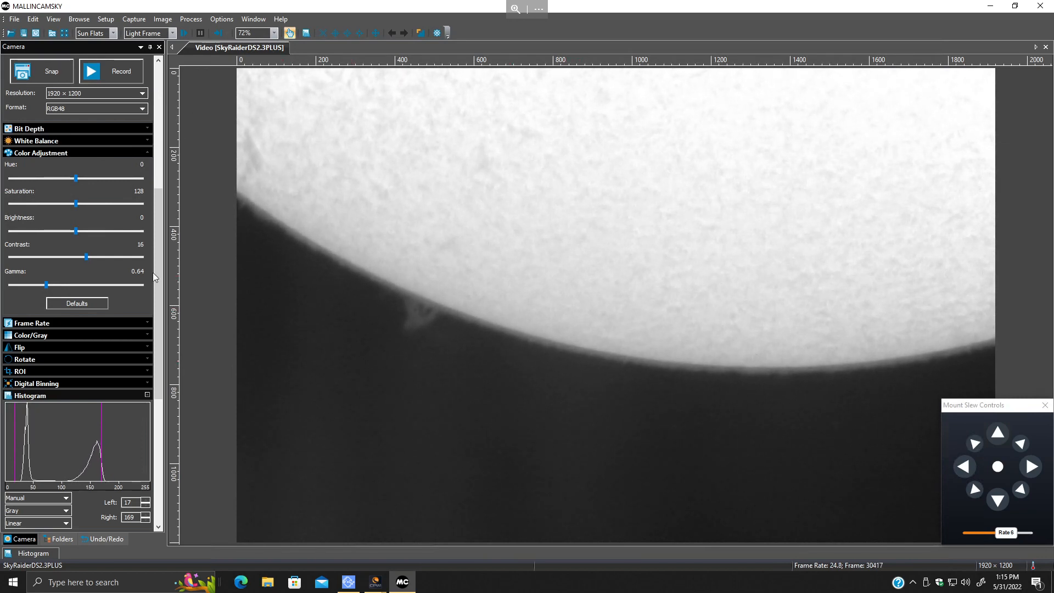
# Examine the limb at 150% zoom, then return to 72% and slew along the Sun's lower-left edge to inspect its prominences.
pyautogui.scroll(3, 609, 364)
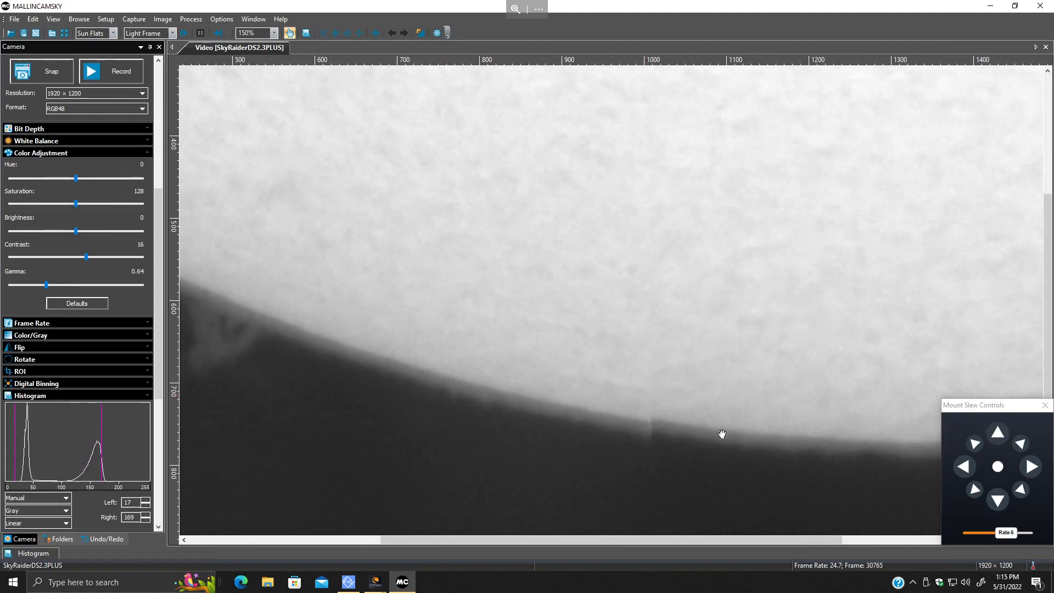
pyautogui.scroll(-4, 643, 405)
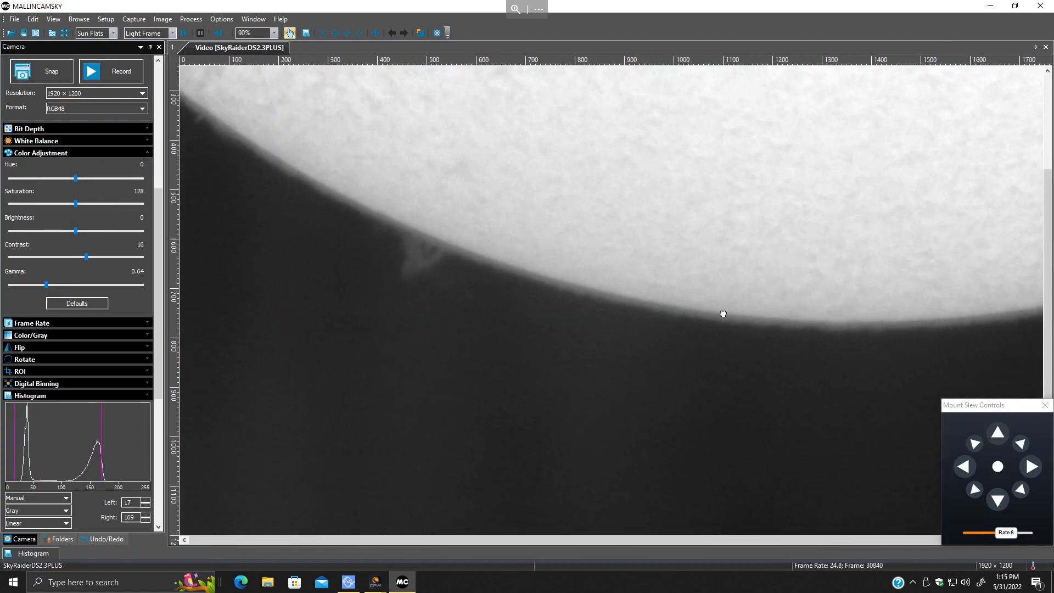
pyautogui.scroll(-1, 610, 326)
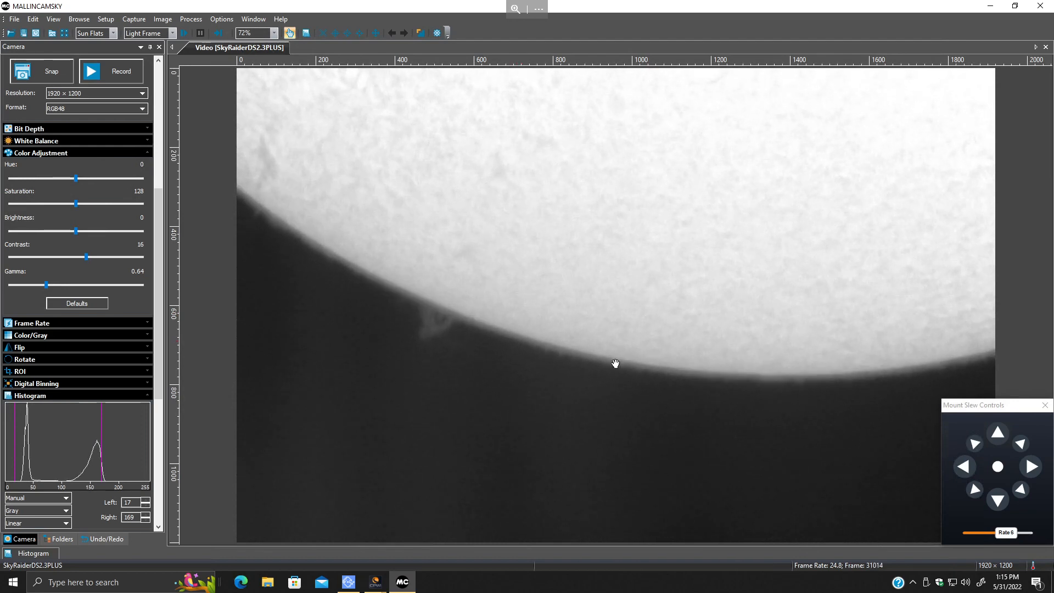
pyautogui.click(968, 468)
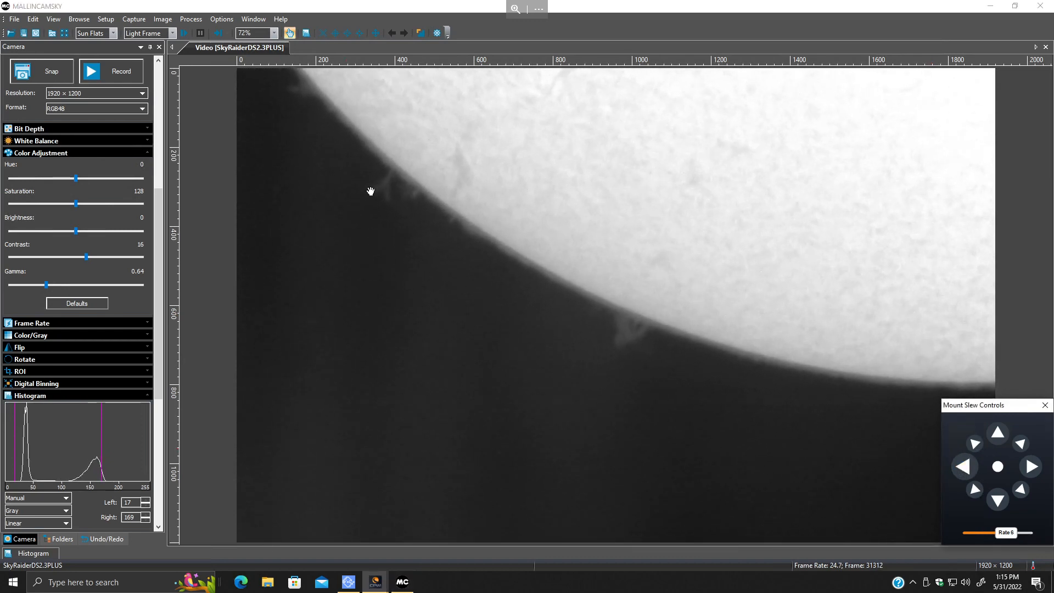
pyautogui.click(999, 433)
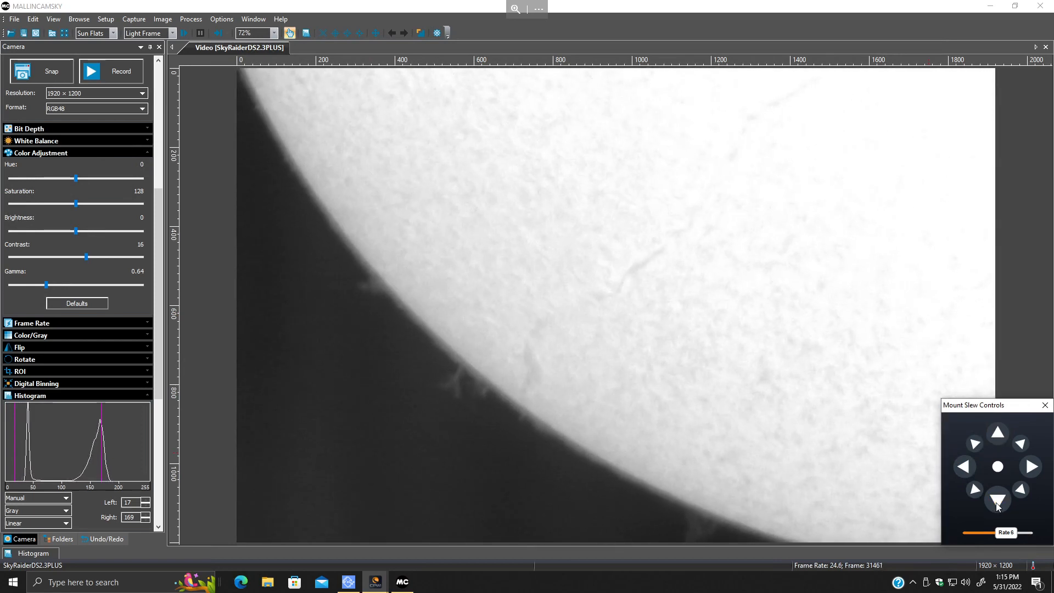
pyautogui.click(997, 506)
pyautogui.click(963, 468)
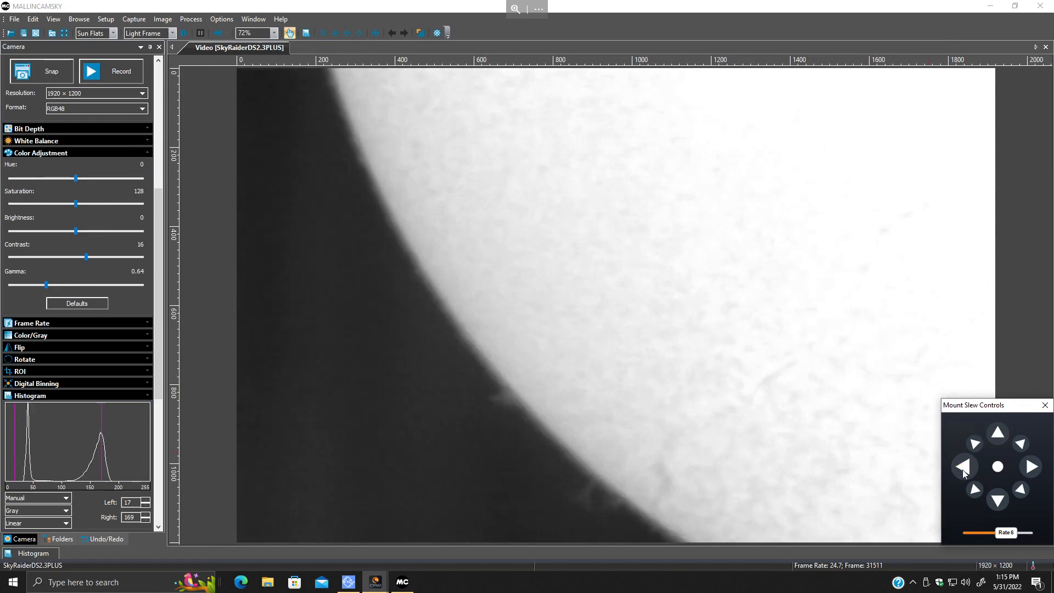
pyautogui.click(999, 434)
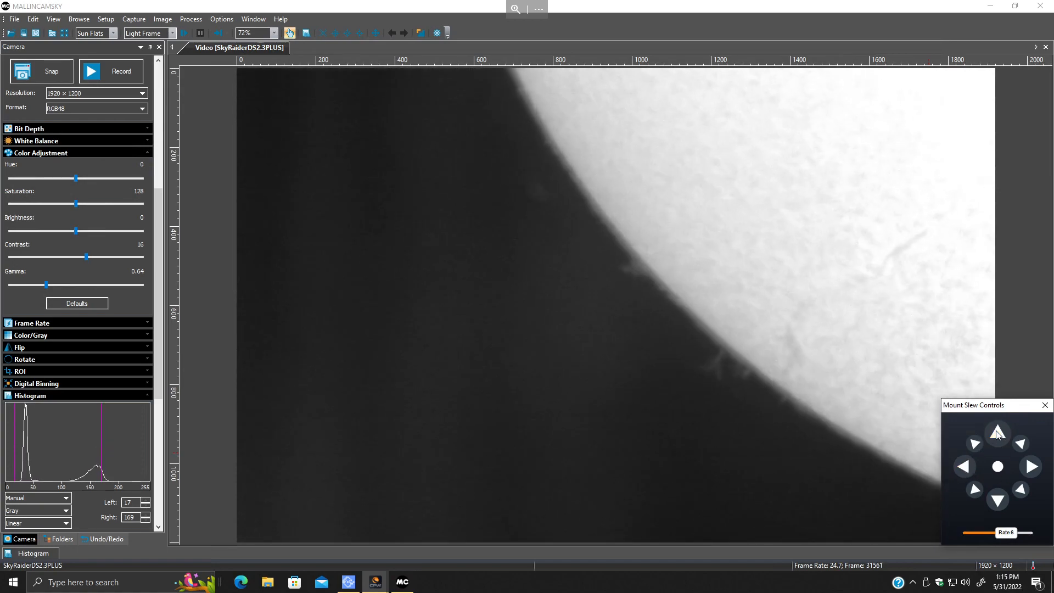
# Slew the mount up the Sun's left limb and across its upper edge to examine the prominences there.
pyautogui.click(998, 500)
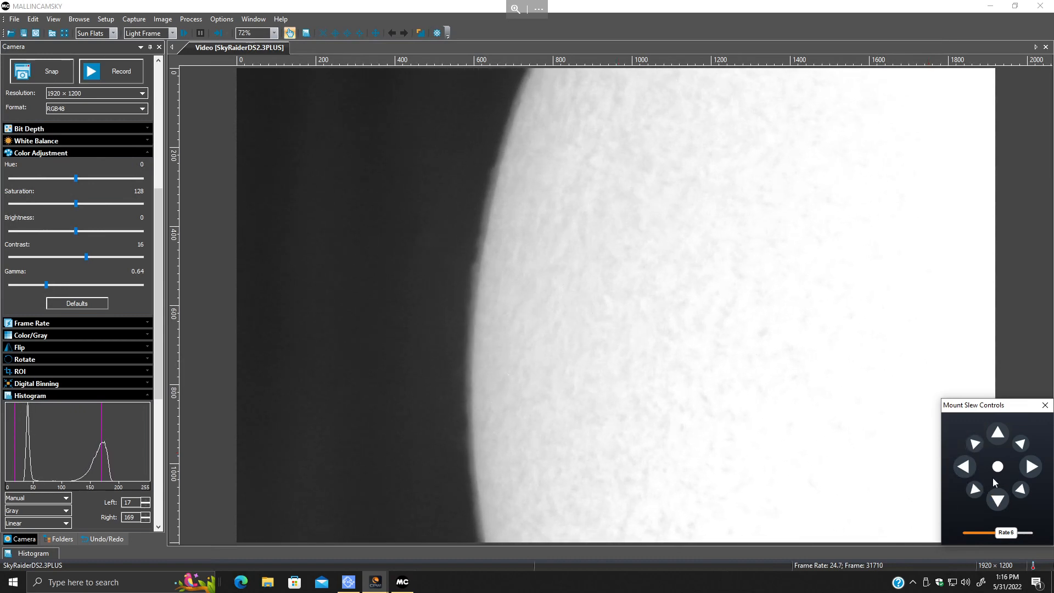
pyautogui.click(998, 500)
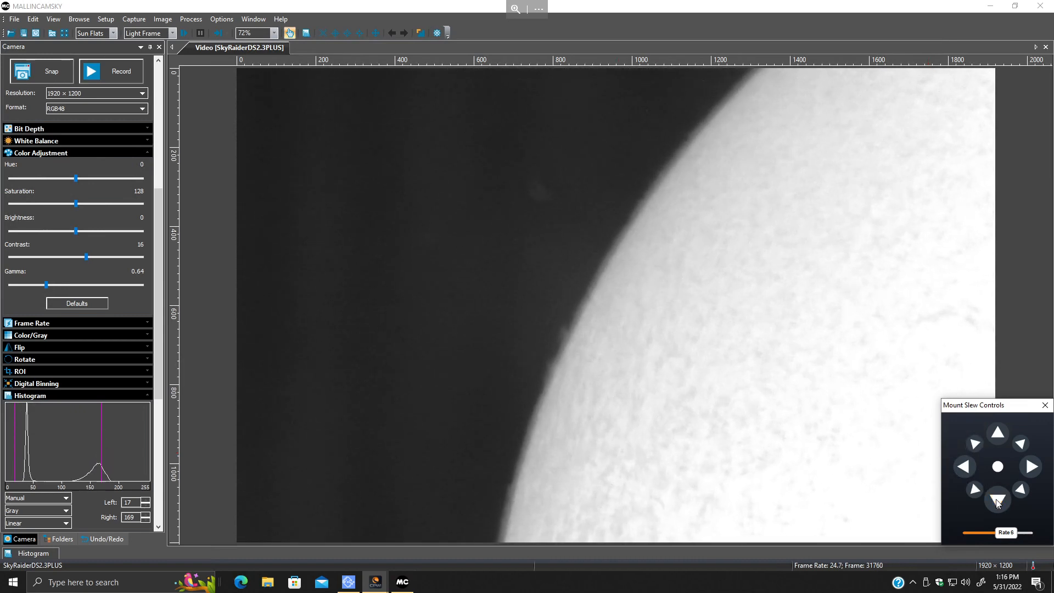
pyautogui.click(999, 500)
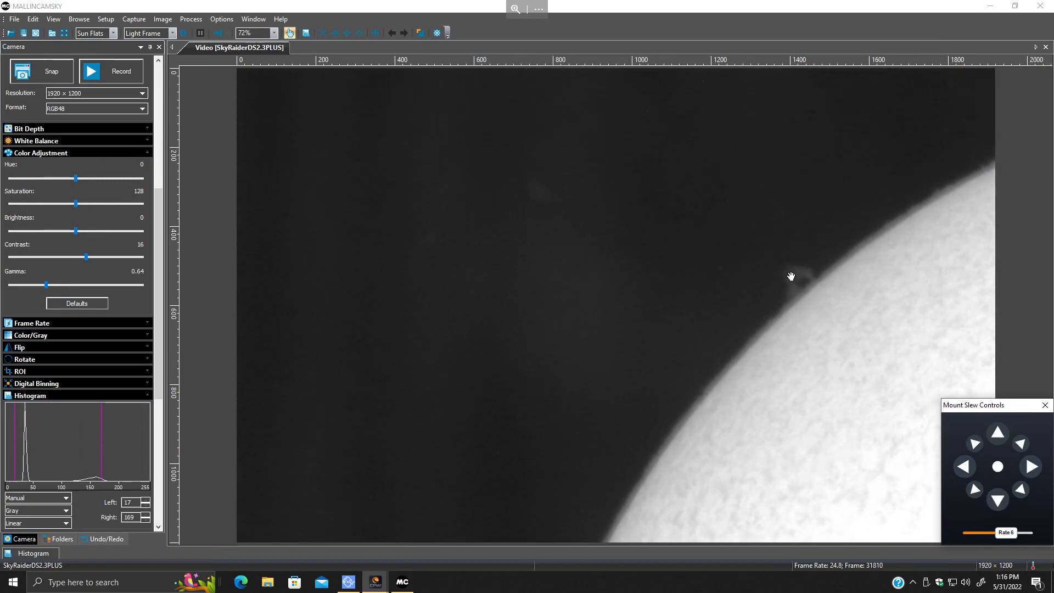
pyautogui.click(1031, 468)
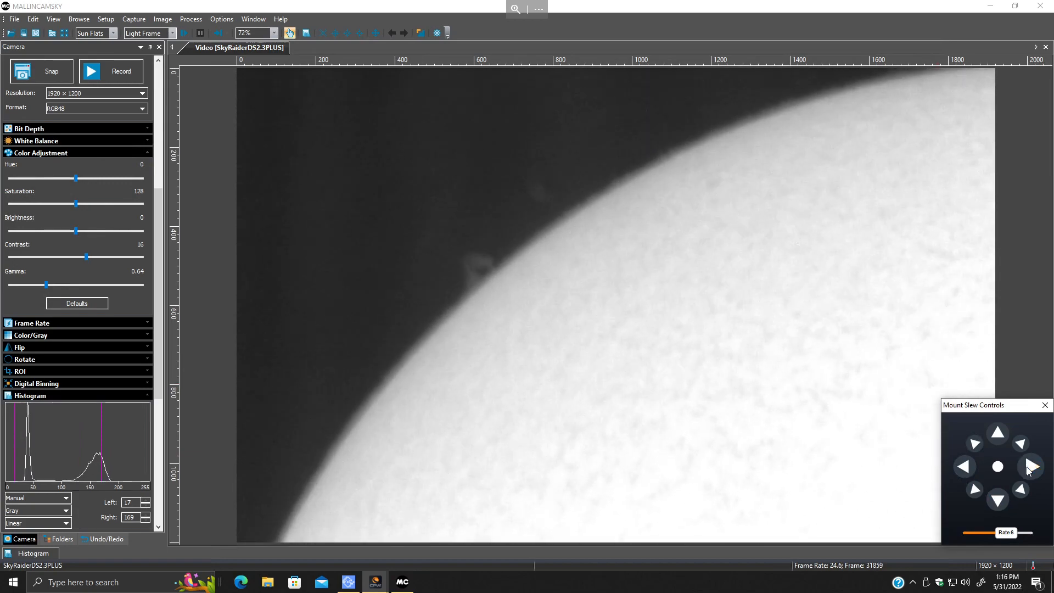
pyautogui.click(999, 434)
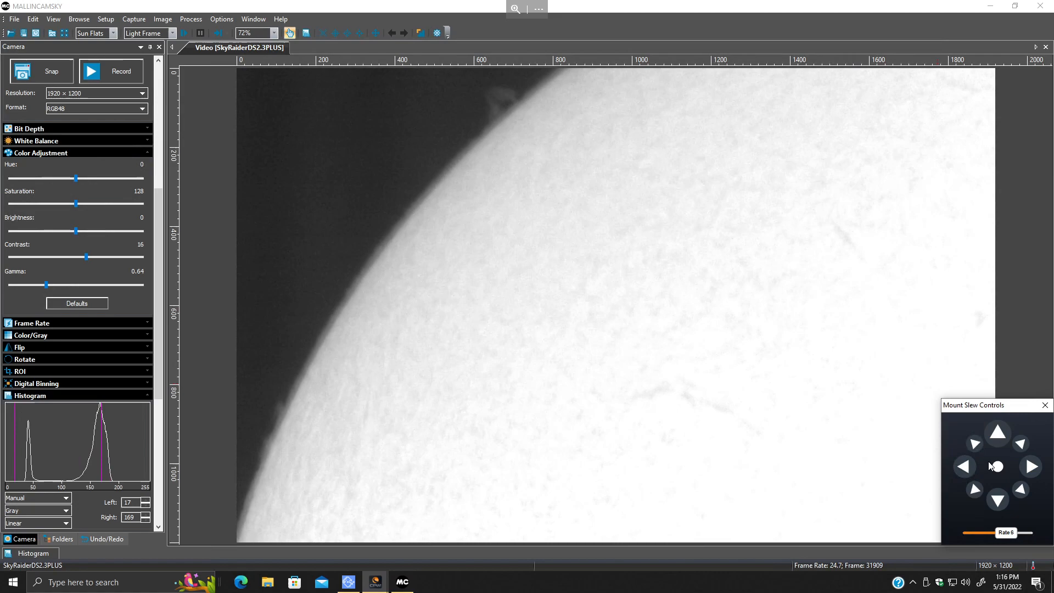
pyautogui.click(998, 501)
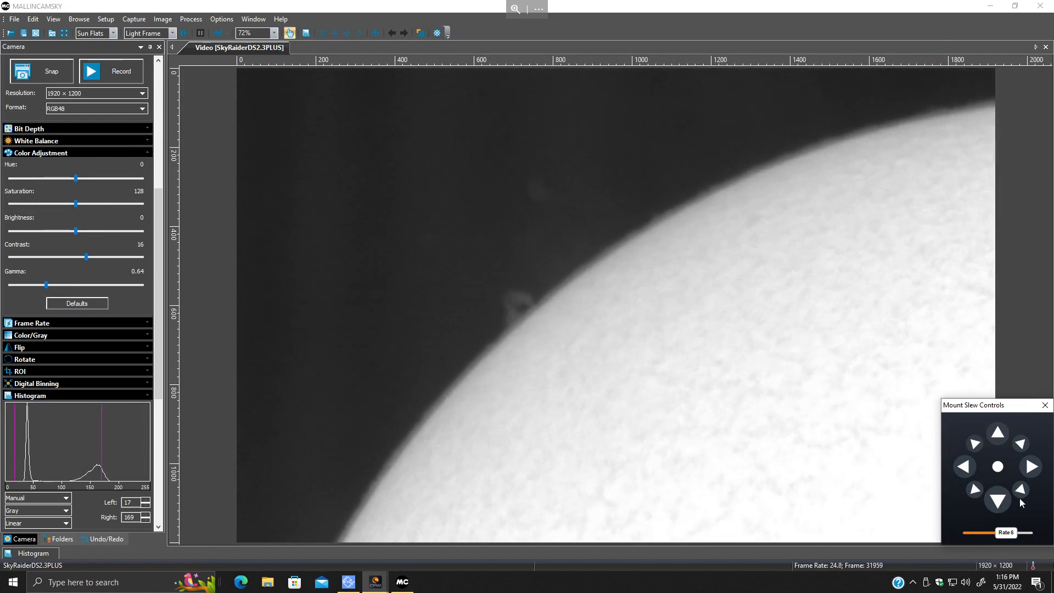
pyautogui.click(1031, 467)
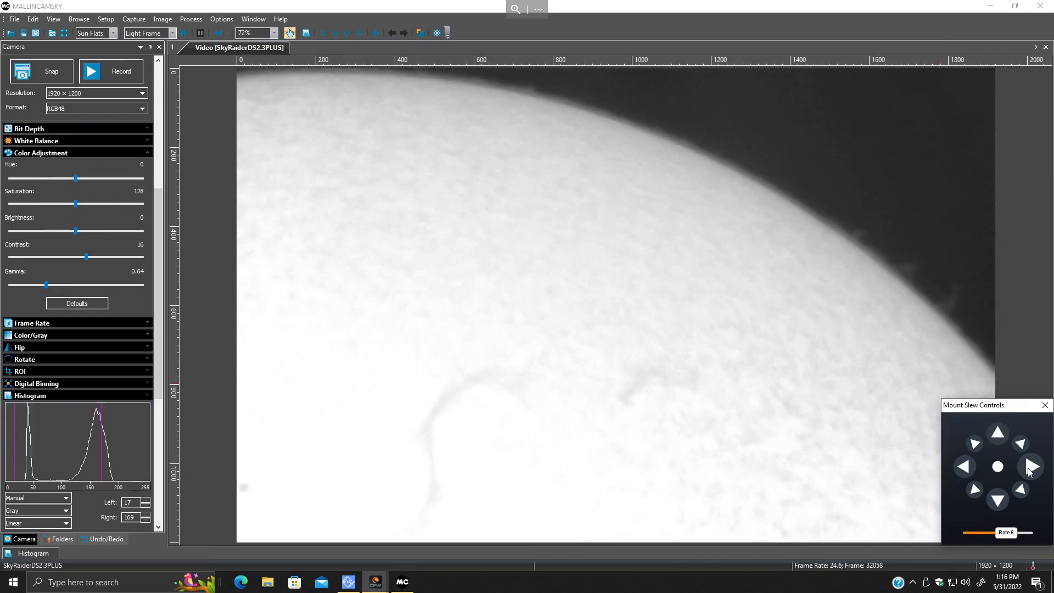
# Slew the mount along the Sun's upper-right limb and down its right edge to examine the prominences.
pyautogui.click(1031, 468)
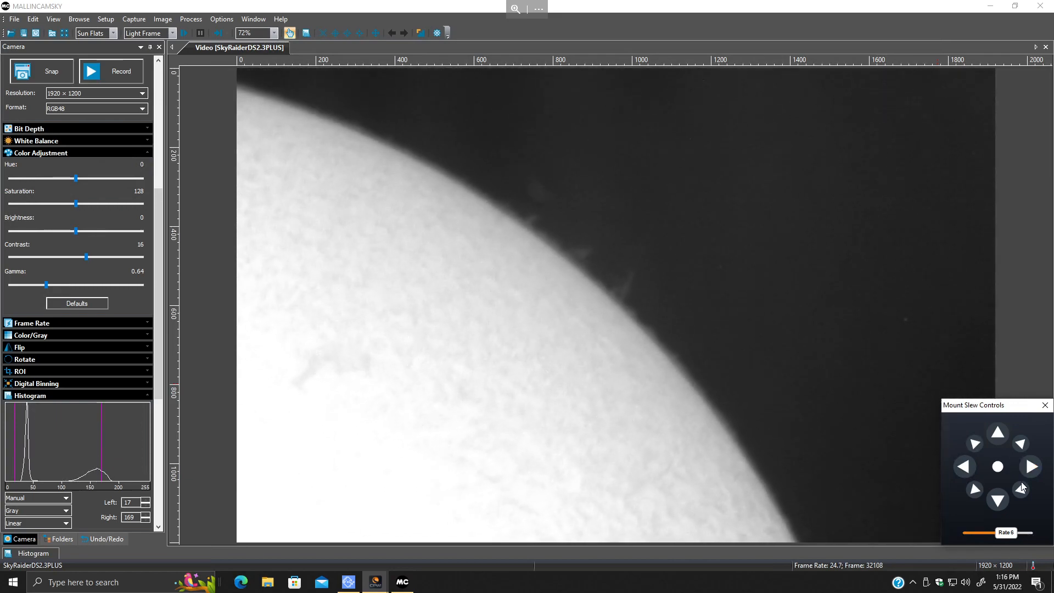
pyautogui.click(998, 500)
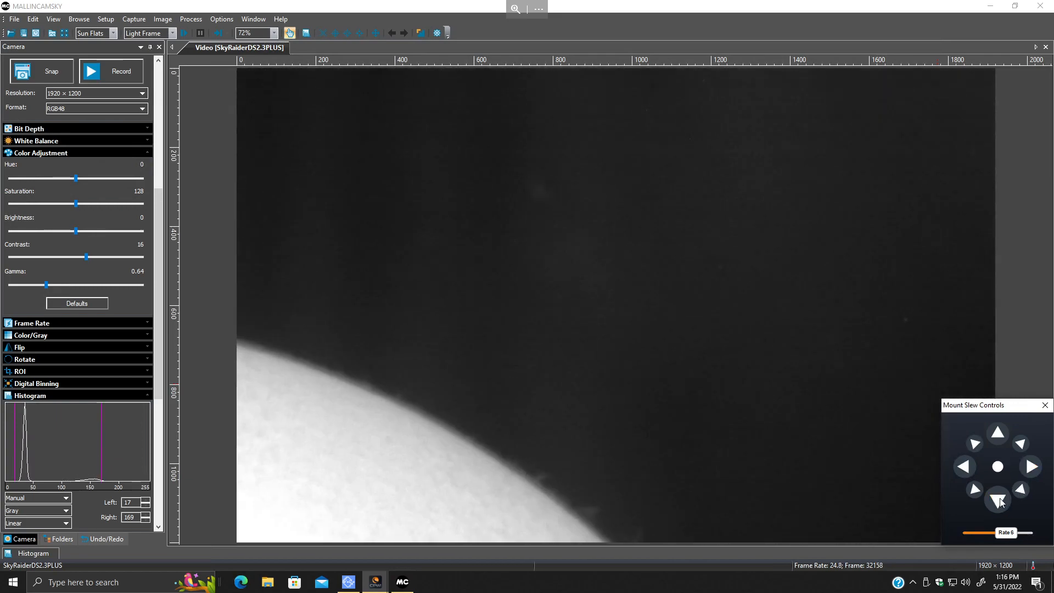
pyautogui.click(997, 437)
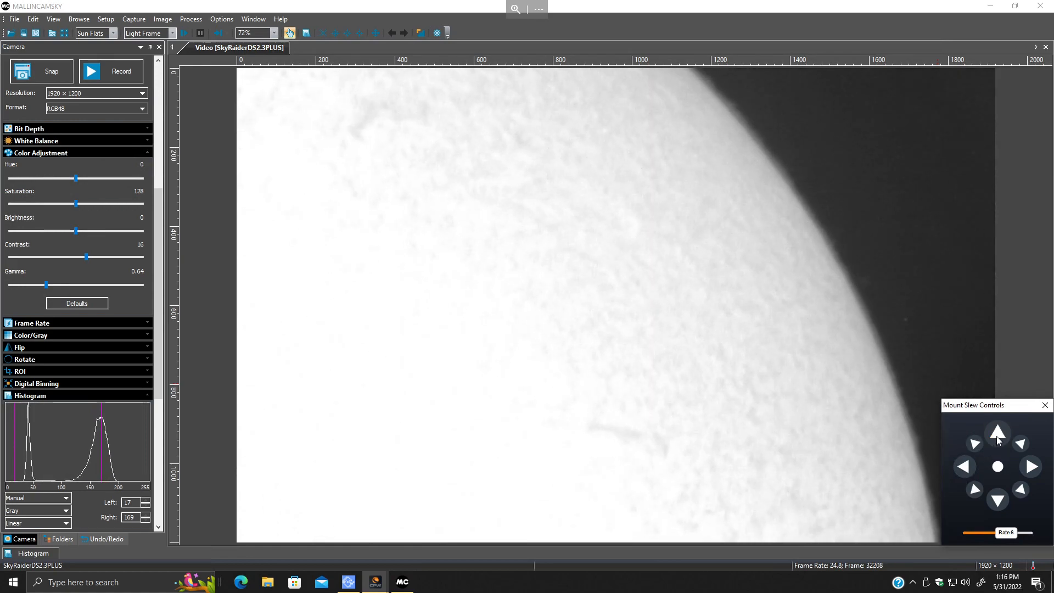
pyautogui.click(1031, 467)
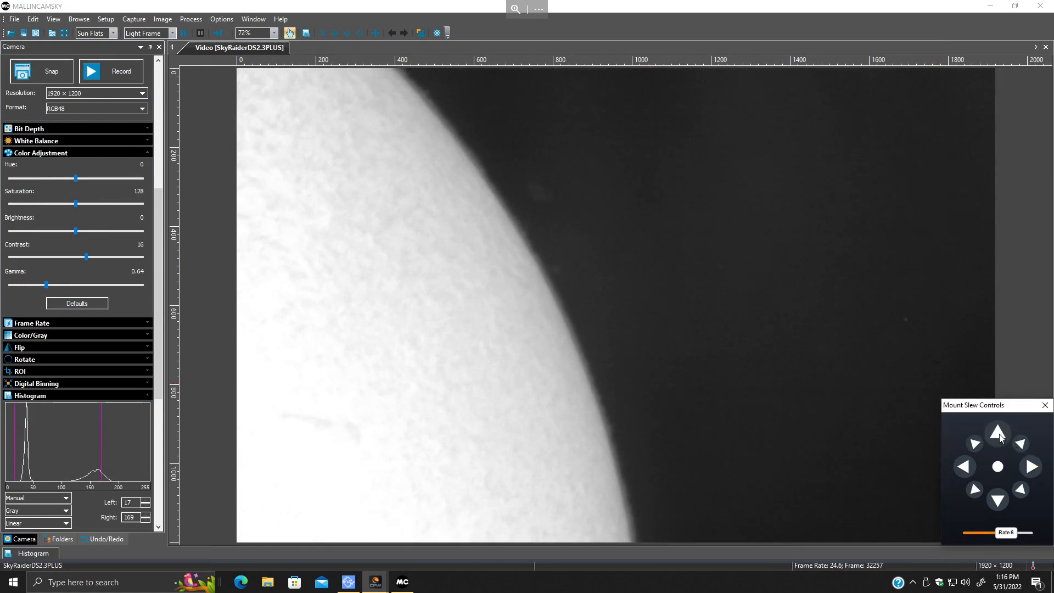
pyautogui.click(998, 434)
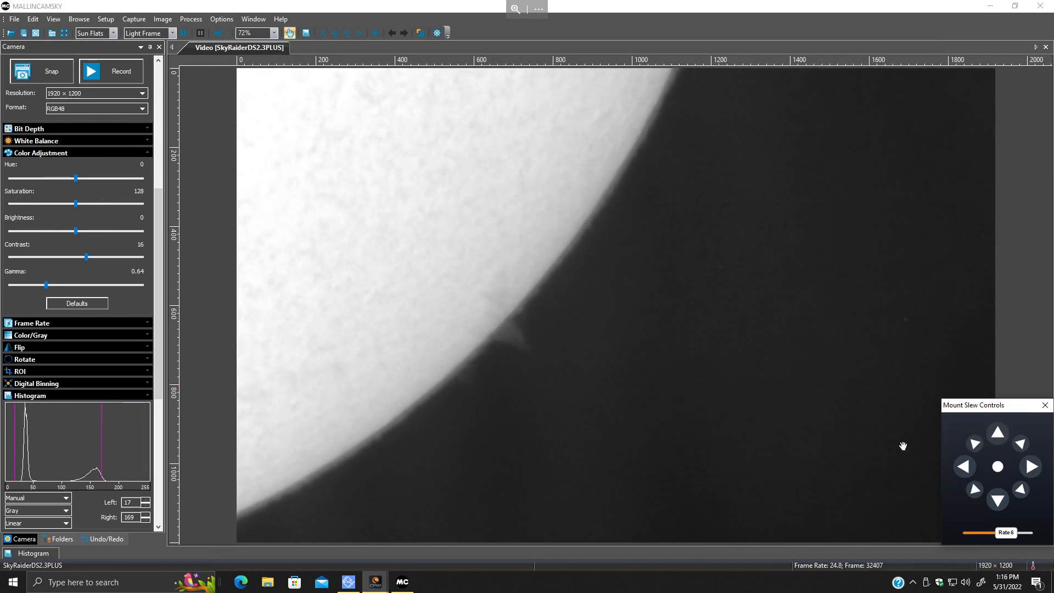
# Slew the mount past the lower-right prominence to the Sun's bottom limb and reduce the slew rate to 5.
pyautogui.click(993, 437)
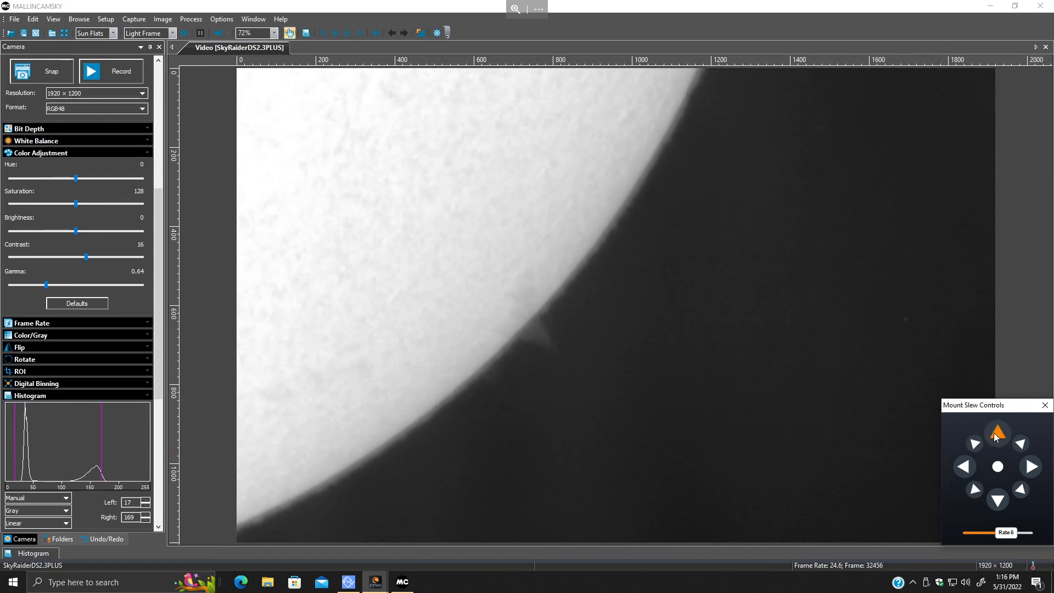
pyautogui.click(1032, 466)
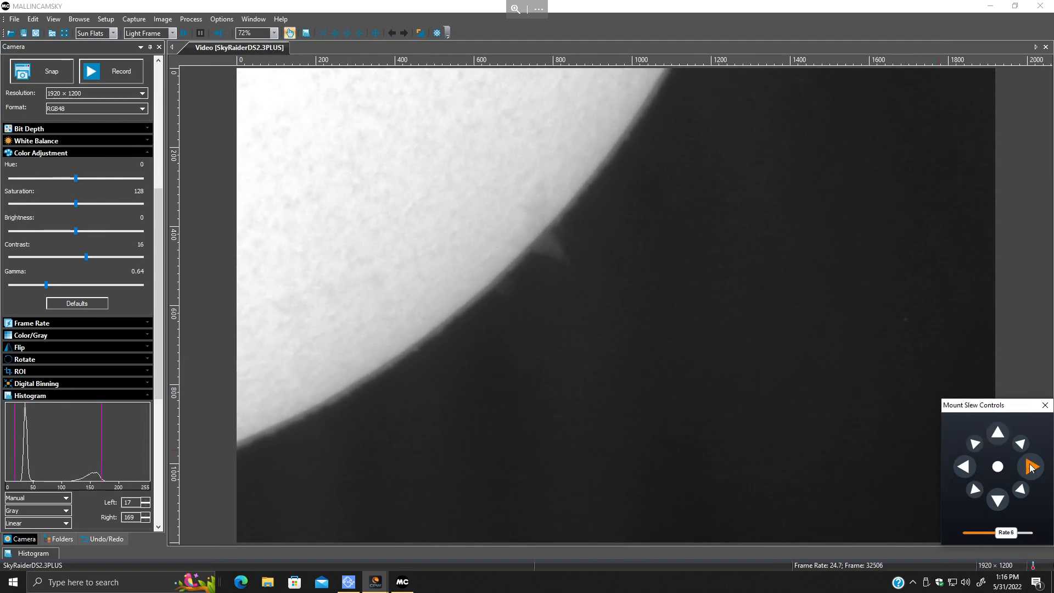
pyautogui.click(965, 468)
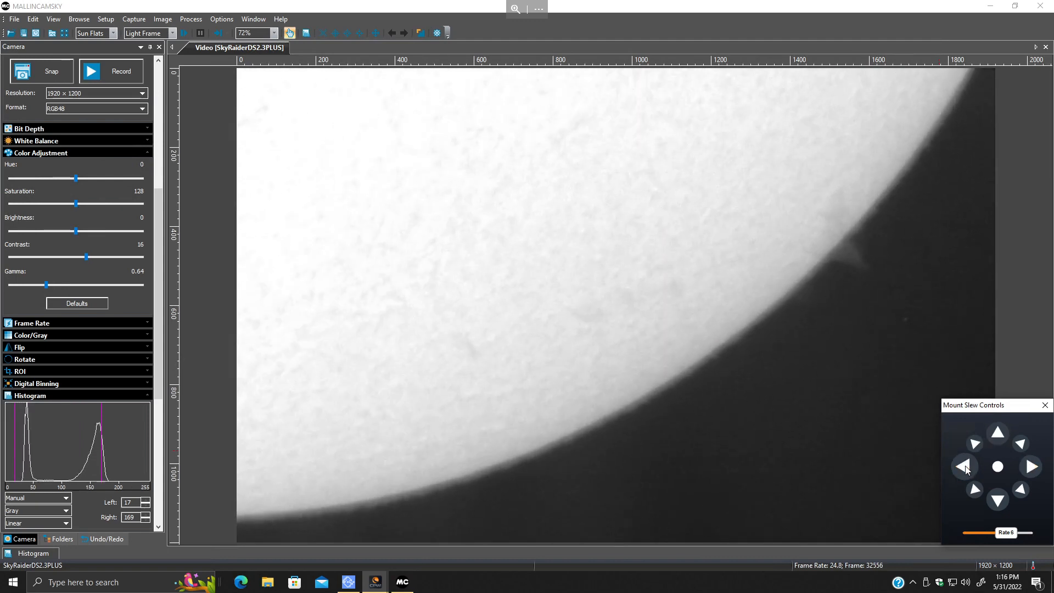
pyautogui.click(999, 435)
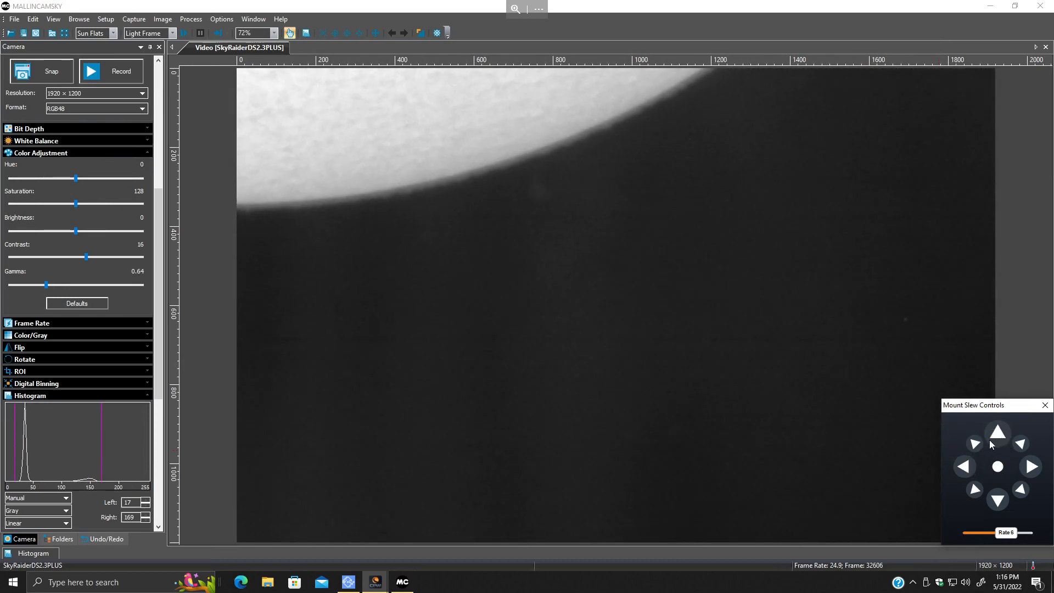
pyautogui.click(998, 499)
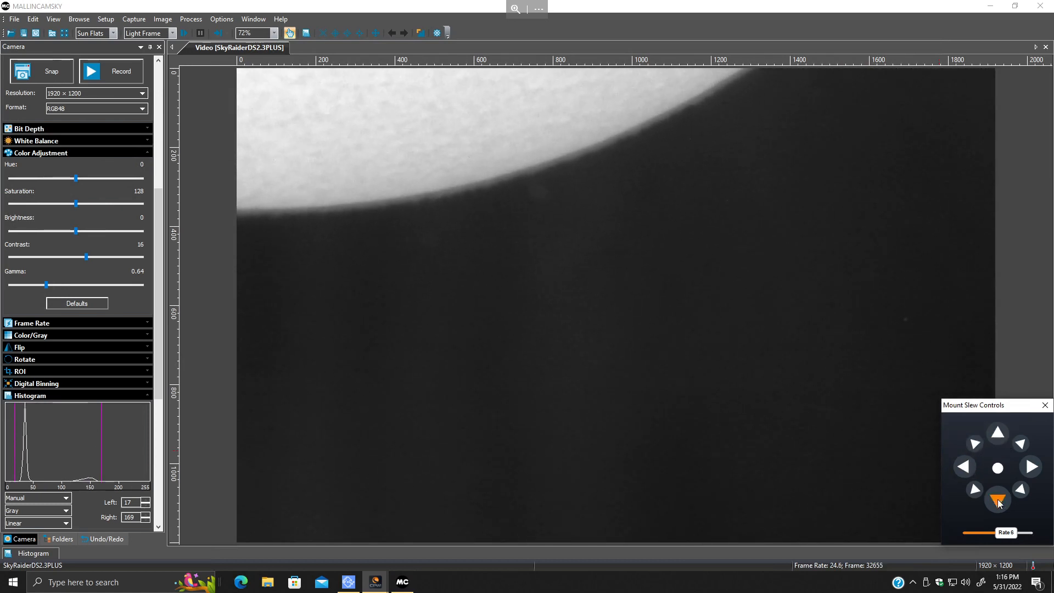
pyautogui.moveTo(1004, 537); pyautogui.dragTo(997, 536)
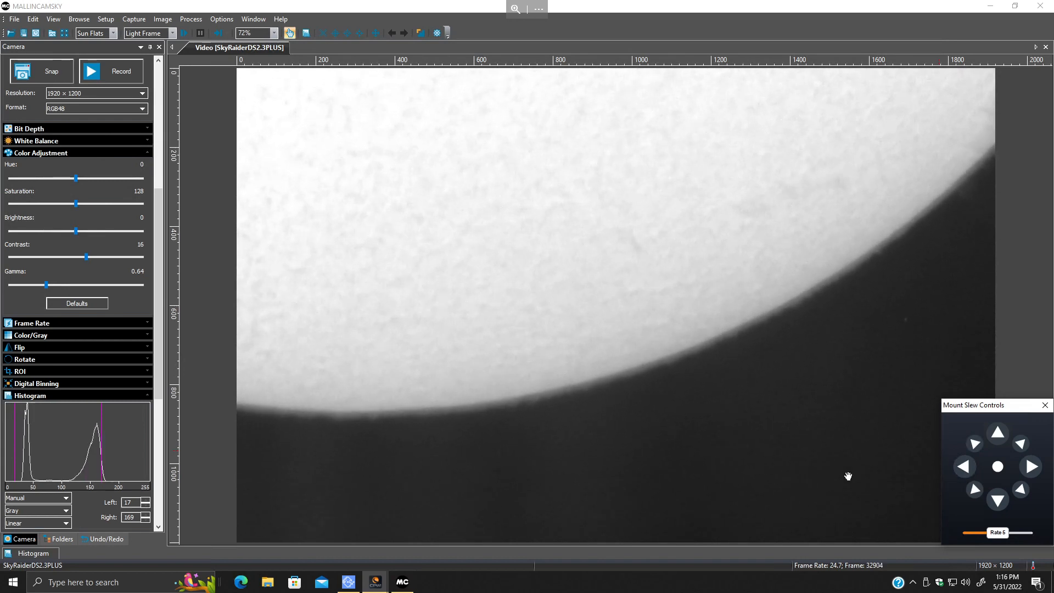
# Set the histogram range of the live video from 28 to 180.
pyautogui.click(15, 432)
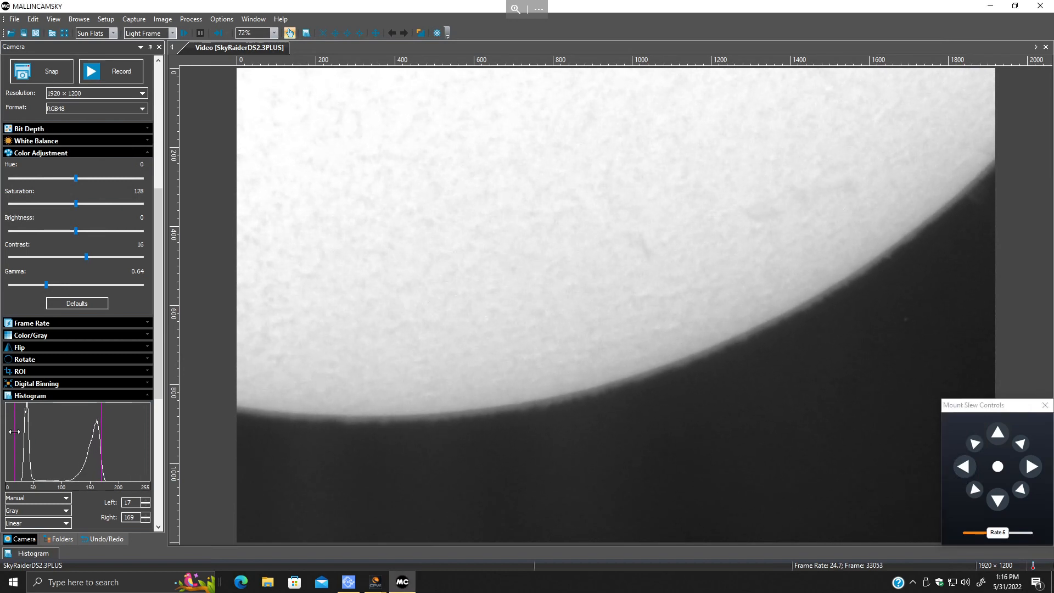
pyautogui.moveTo(36, 435); pyautogui.dragTo(62, 437)
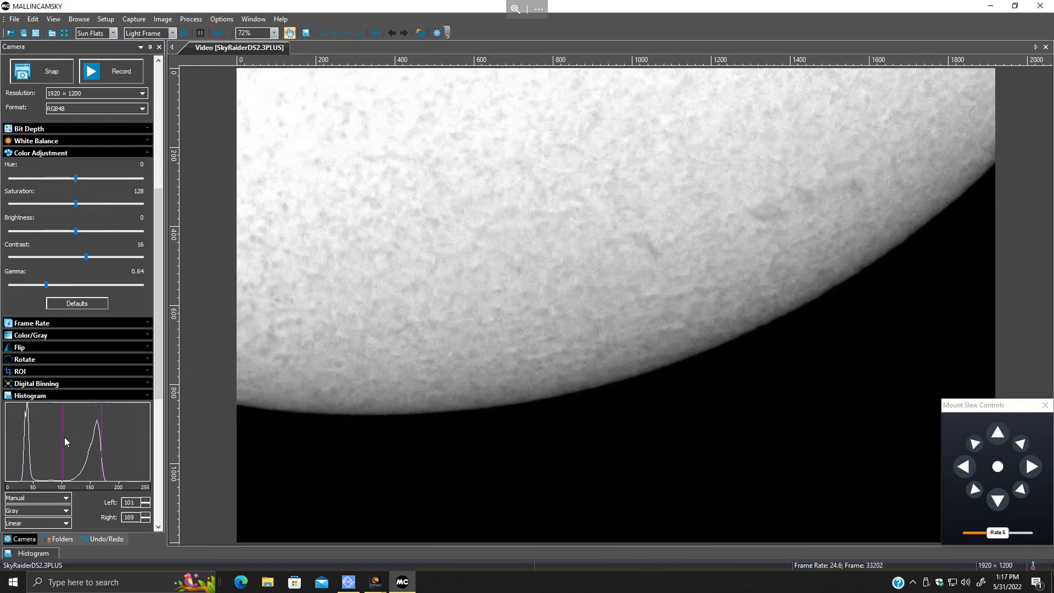
pyautogui.moveTo(62, 437); pyautogui.dragTo(22, 441)
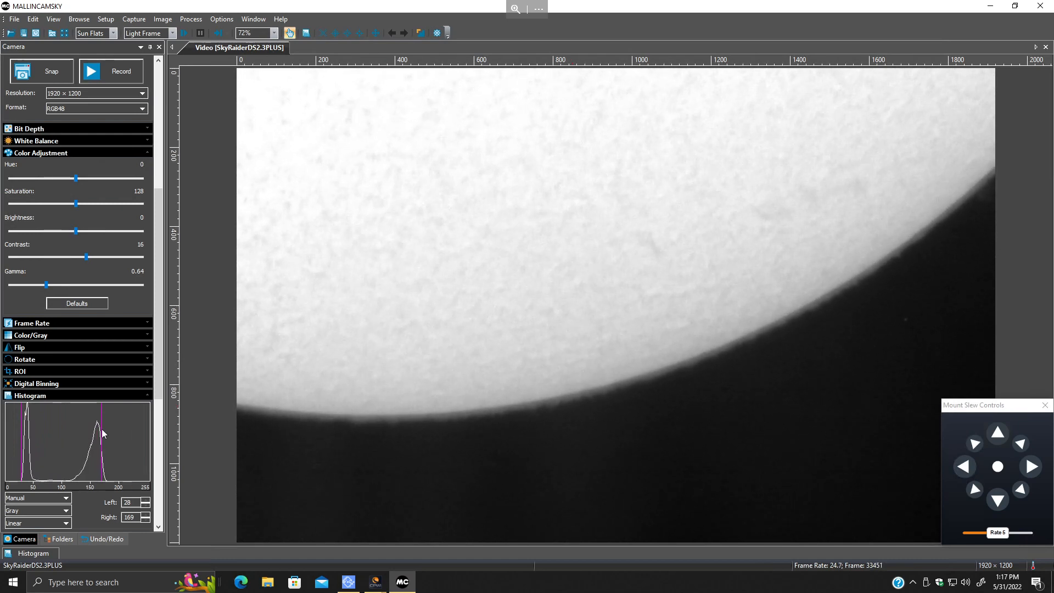
pyautogui.moveTo(107, 432)
pyautogui.mouseDown()
pyautogui.moveTo(97, 431)
pyautogui.moveTo(108, 431)
pyautogui.mouseUp()
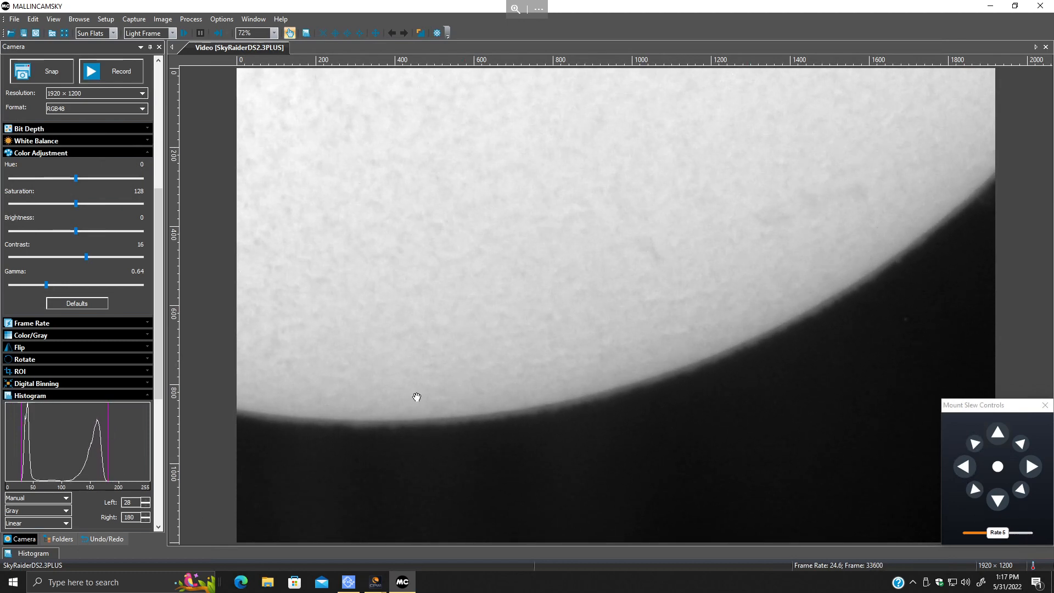
# Slew the mount to bring the prominence on the Sun's lower-right limb well inside the frame.
pyautogui.click(1037, 467)
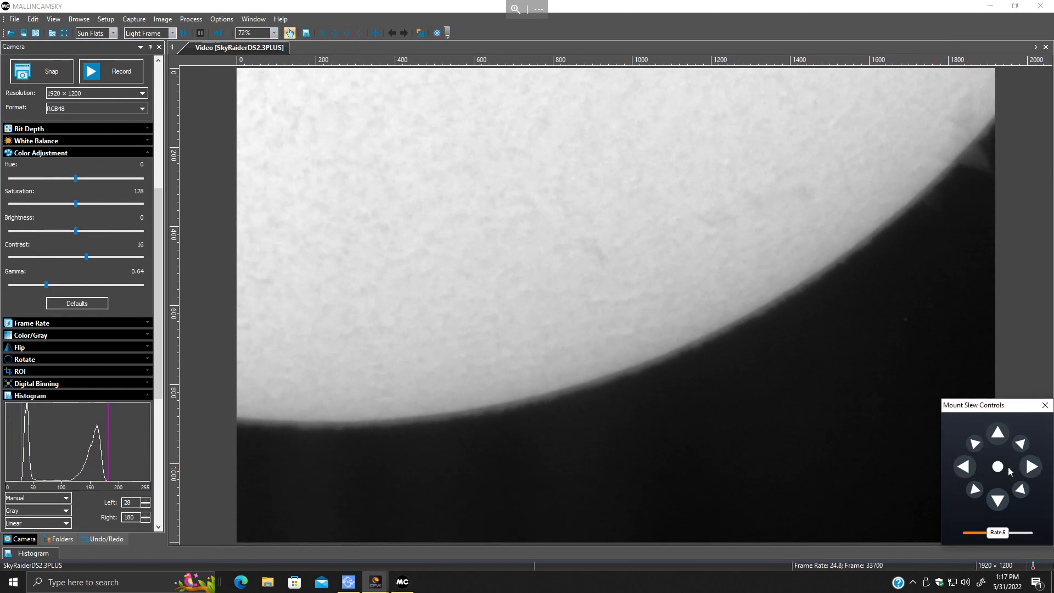
pyautogui.click(1034, 467)
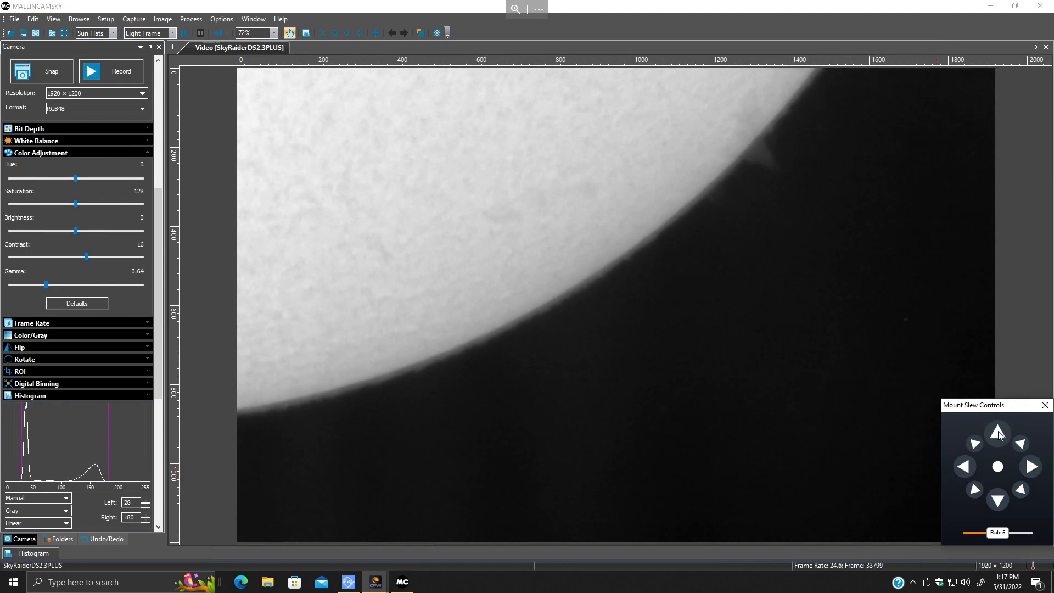
pyautogui.click(997, 500)
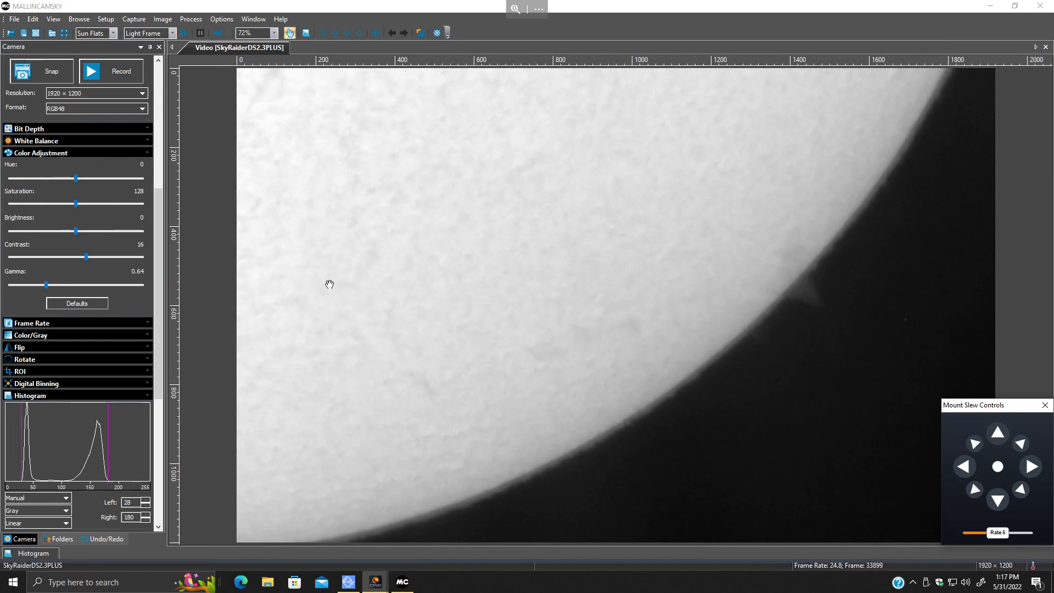
# Lower the gamma to 0.39 and set the histogram range from 66 to 208.
pyautogui.moveTo(46, 284); pyautogui.dragTo(24, 286)
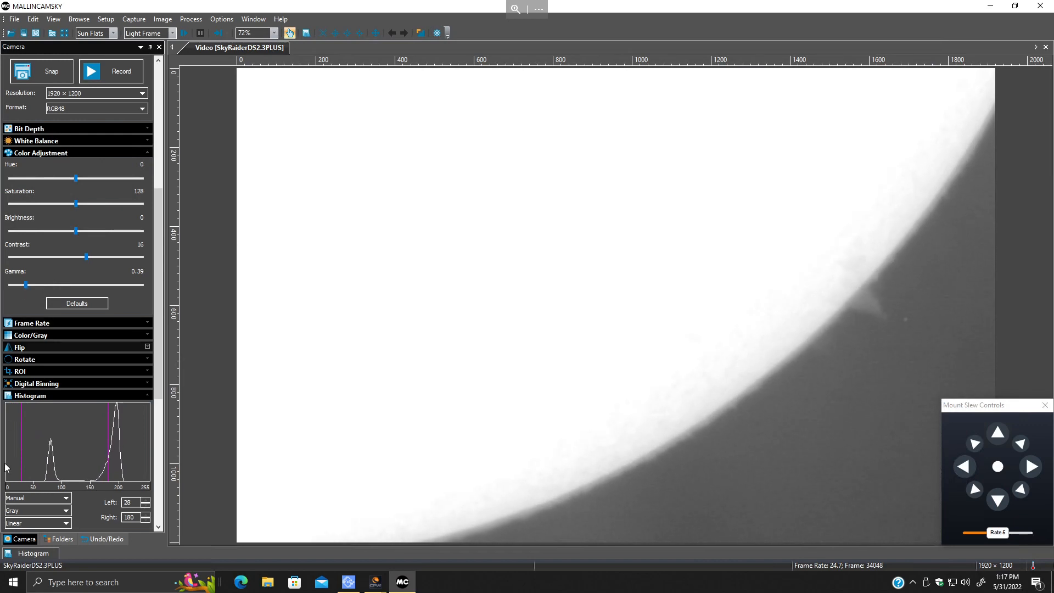
pyautogui.moveTo(22, 438); pyautogui.dragTo(43, 440)
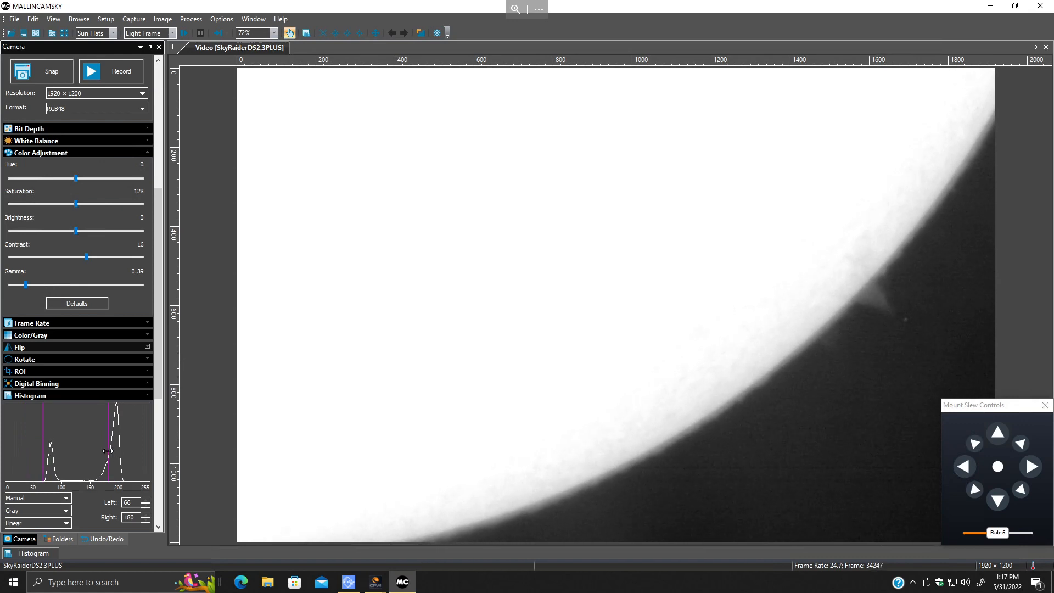
pyautogui.moveTo(126, 448); pyautogui.dragTo(136, 448)
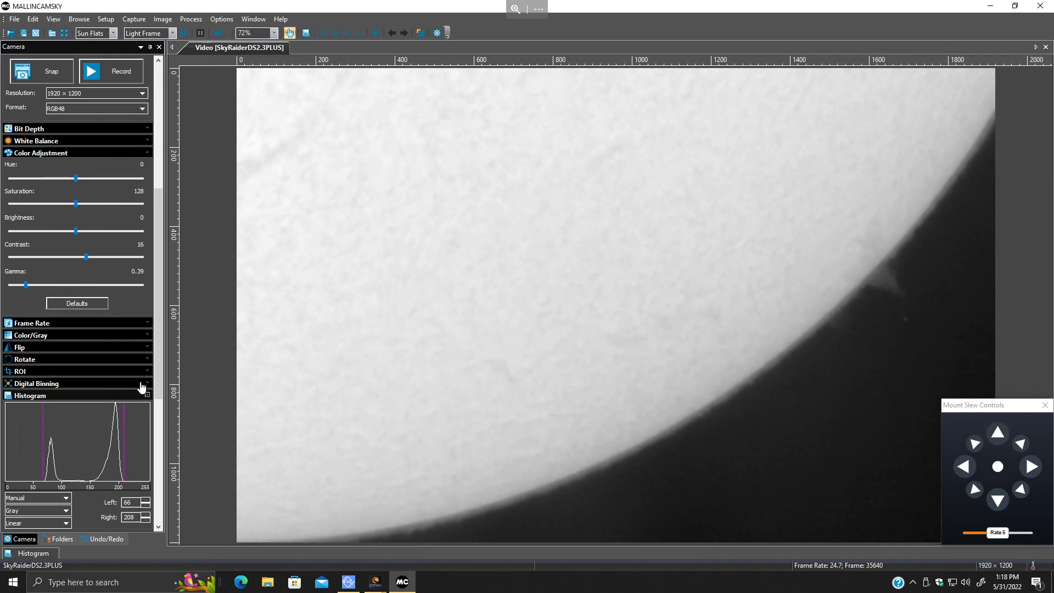
# Set the recording frame limit to 500 in the preferences and apply it.
pyautogui.click(222, 19)
pyautogui.click(240, 33)
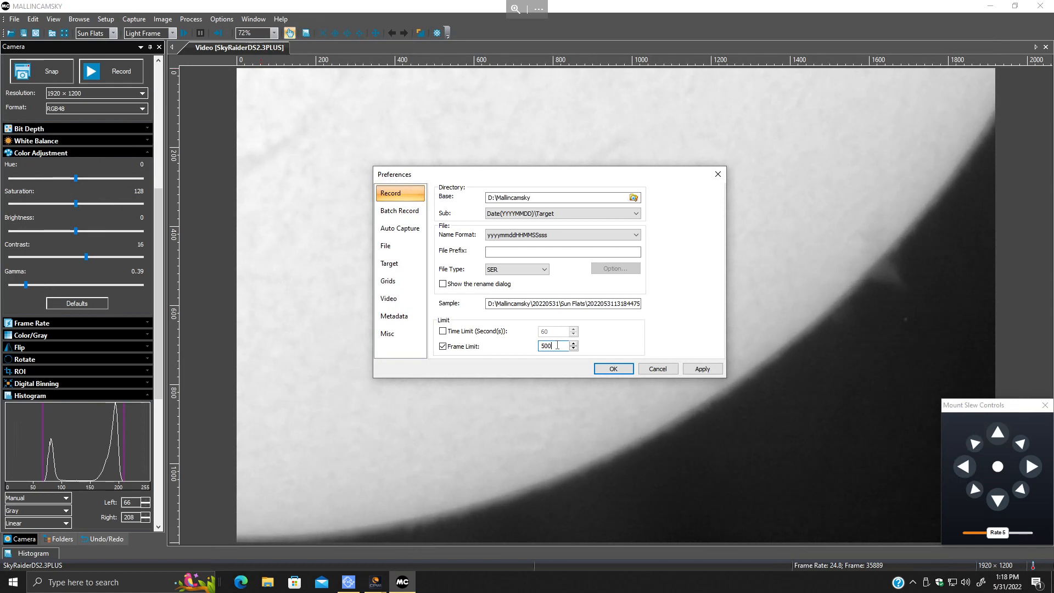
pyautogui.click(703, 369)
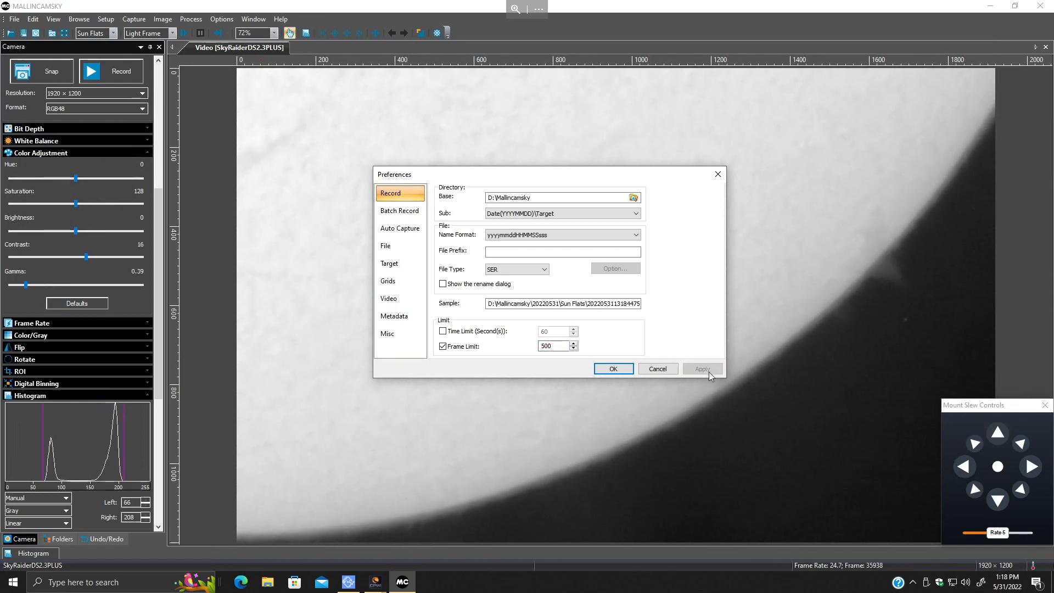
# Add a target named Sun Face Proms to the target list and save the preferences.
pyautogui.click(400, 265)
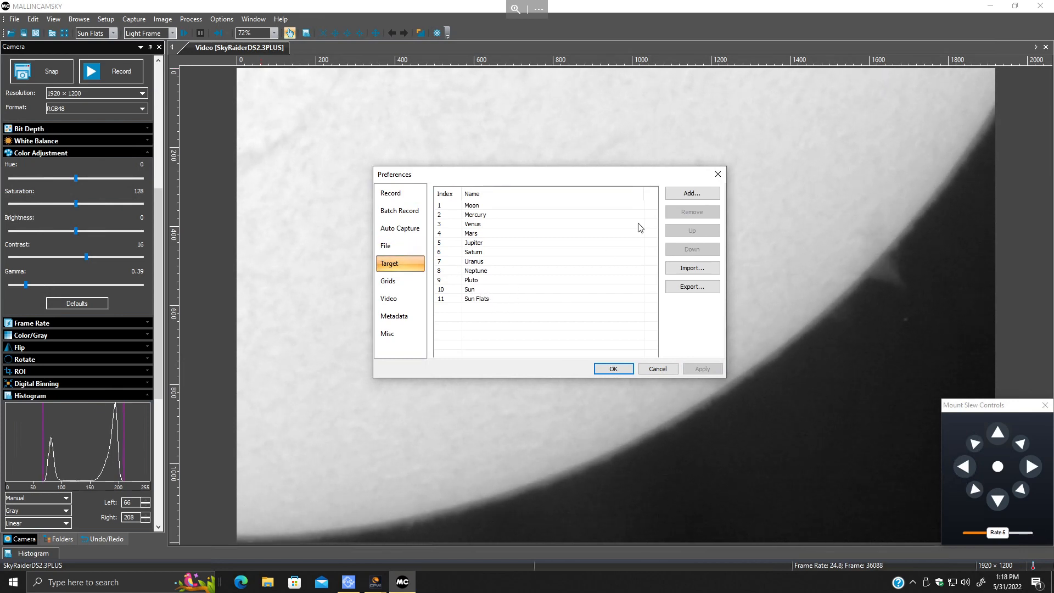
pyautogui.click(684, 198)
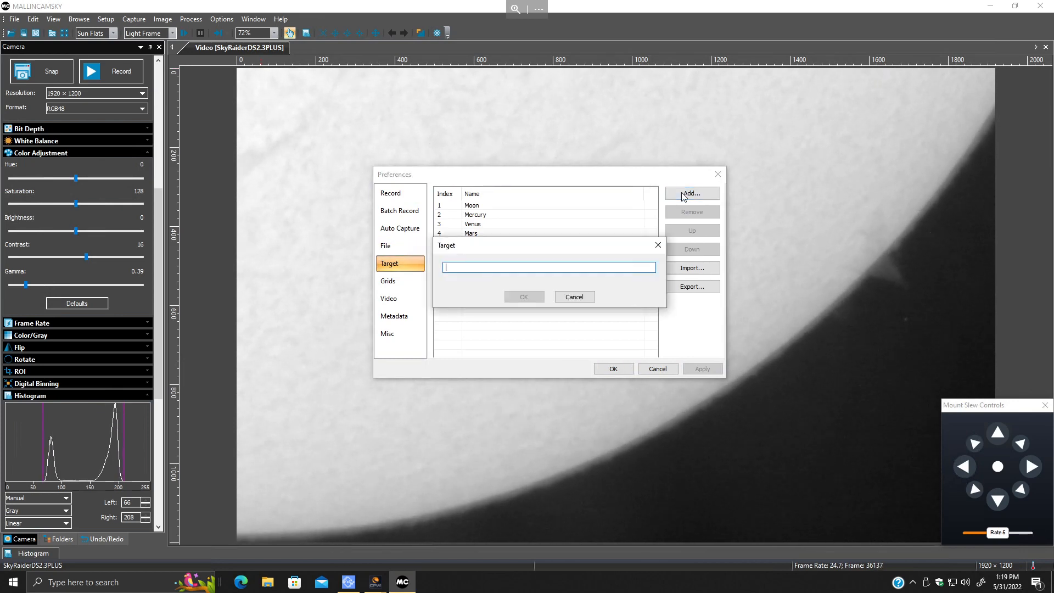
pyautogui.write('Sun ')
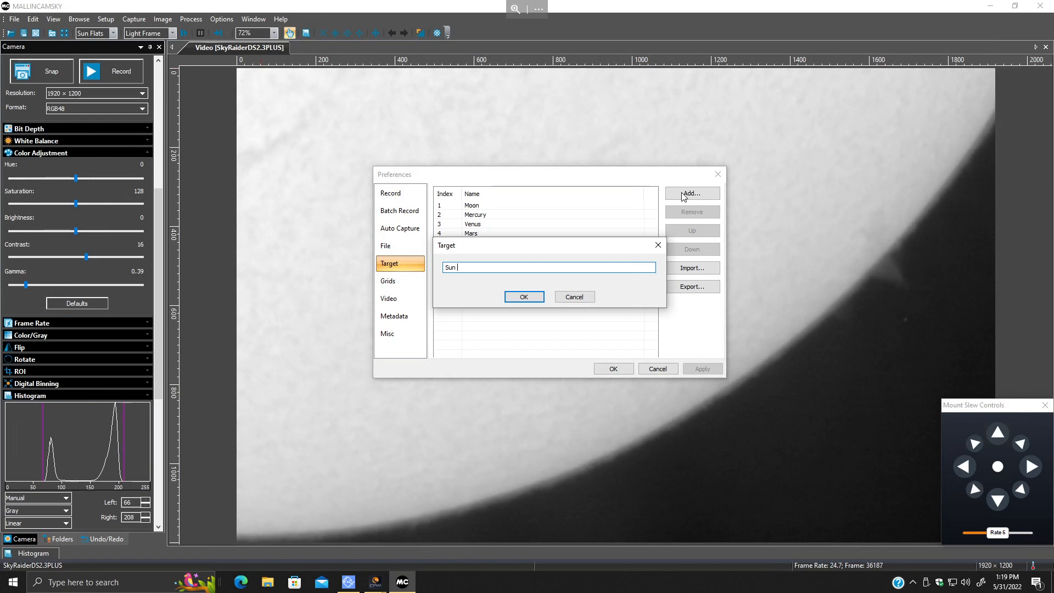
pyautogui.write('Face P')
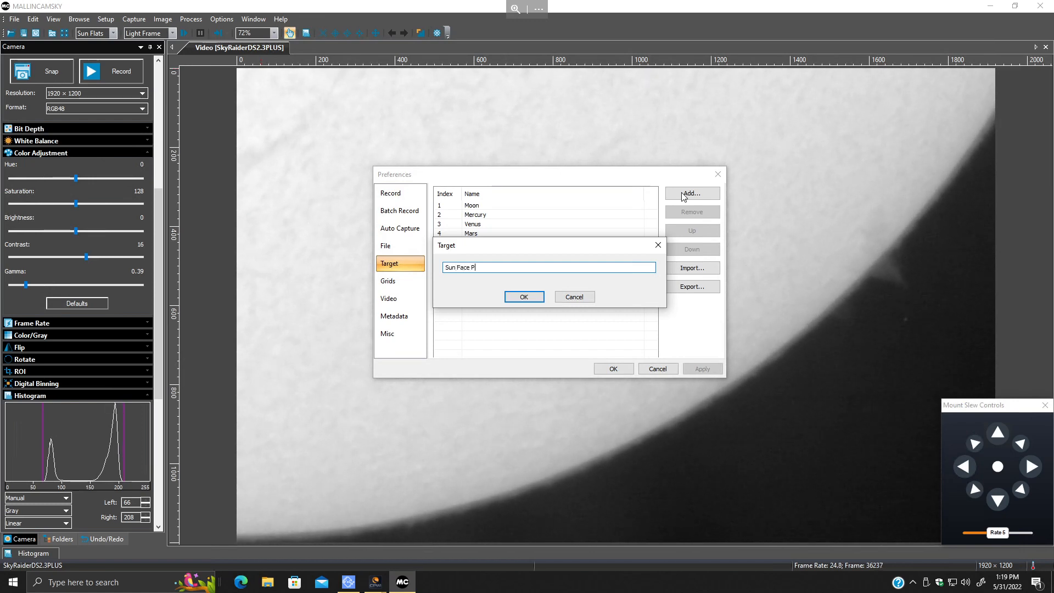
pyautogui.write('roms')
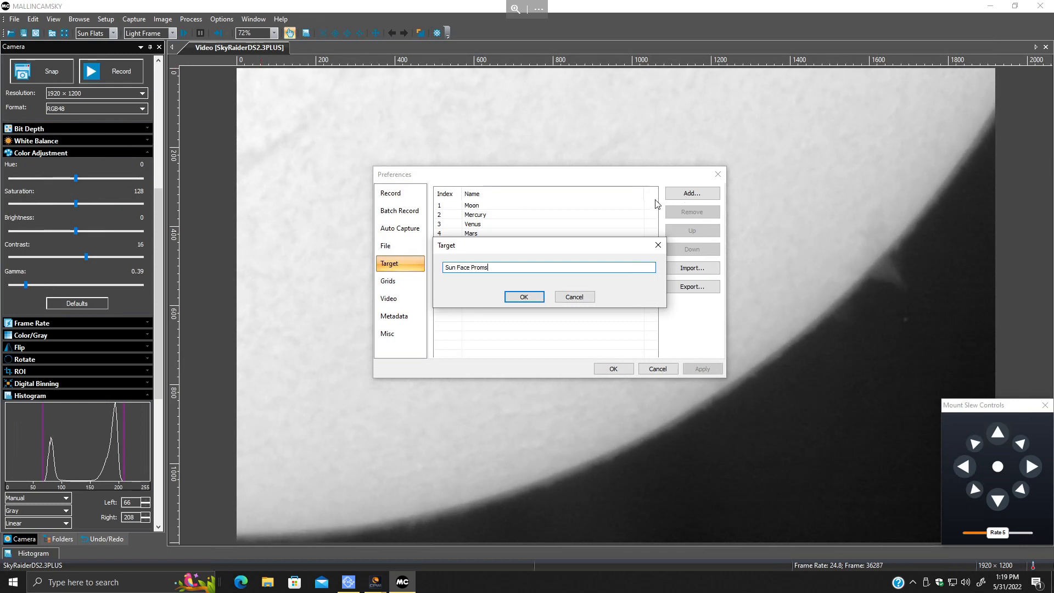
pyautogui.click(513, 299)
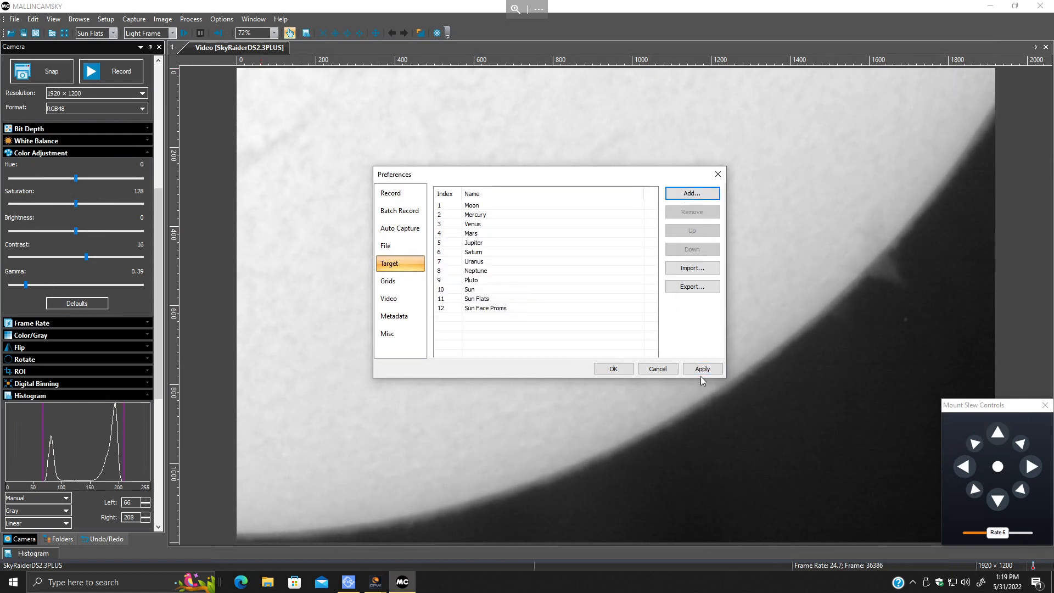
pyautogui.click(607, 370)
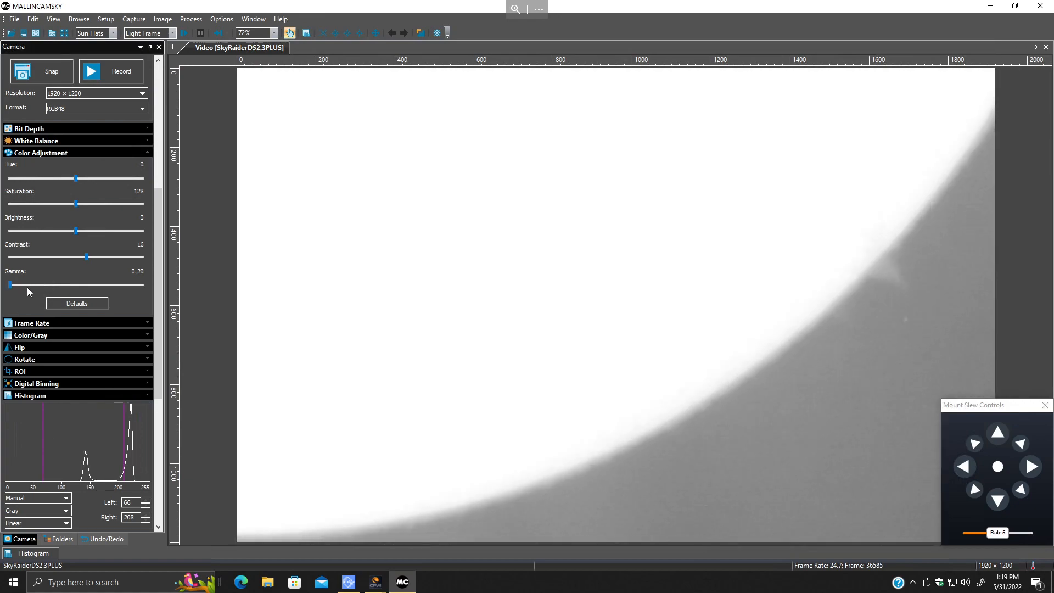
# Set the gamma to 1.00 and the histogram range from 6 to 146.
pyautogui.click(24, 286)
pyautogui.moveTo(28, 285)
pyautogui.mouseDown()
pyautogui.moveTo(85, 290)
pyautogui.moveTo(77, 288)
pyautogui.mouseUp()
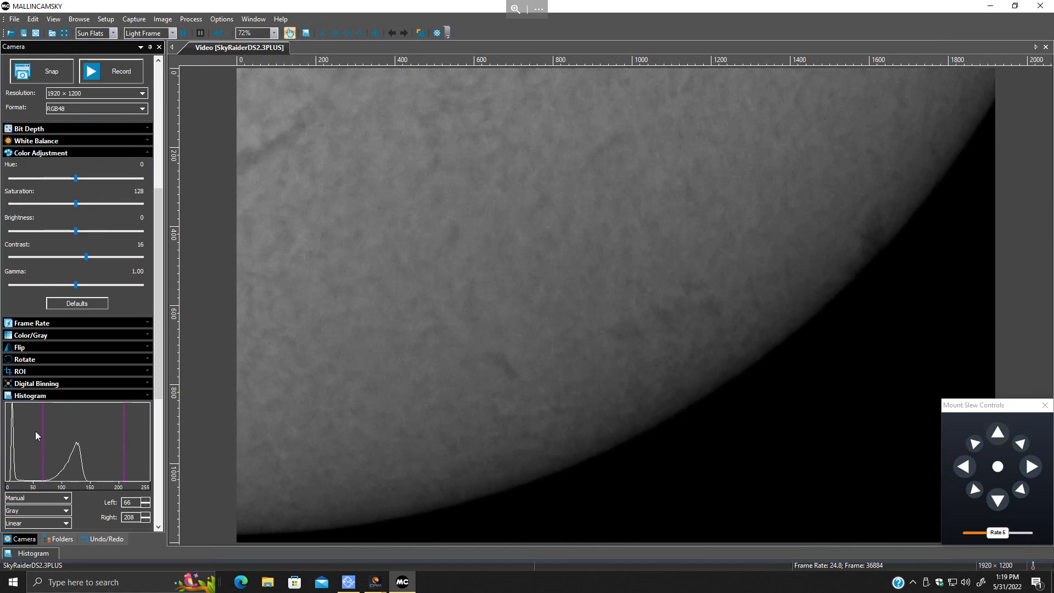
pyautogui.moveTo(48, 435); pyautogui.dragTo(10, 435)
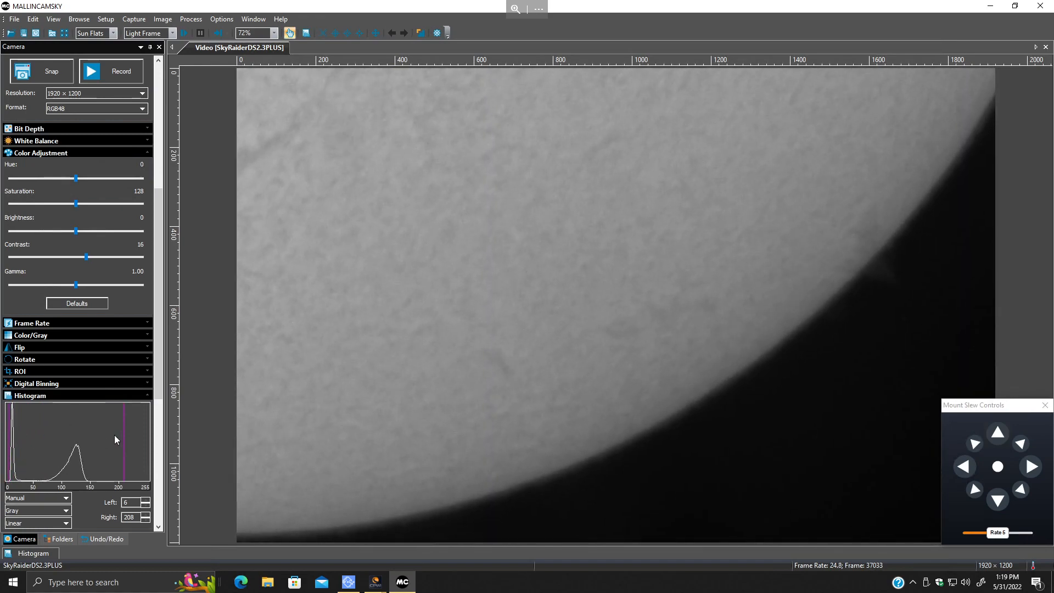
pyautogui.moveTo(123, 436); pyautogui.dragTo(89, 442)
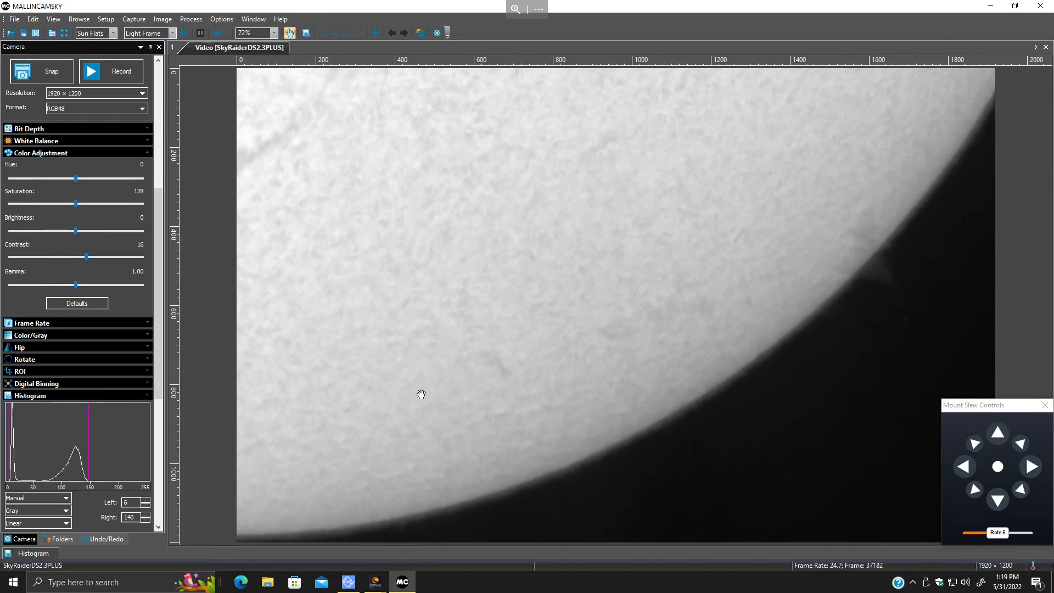
# Record a 500-frame video of the Sun's face with the limb prominence.
pyautogui.click(107, 76)
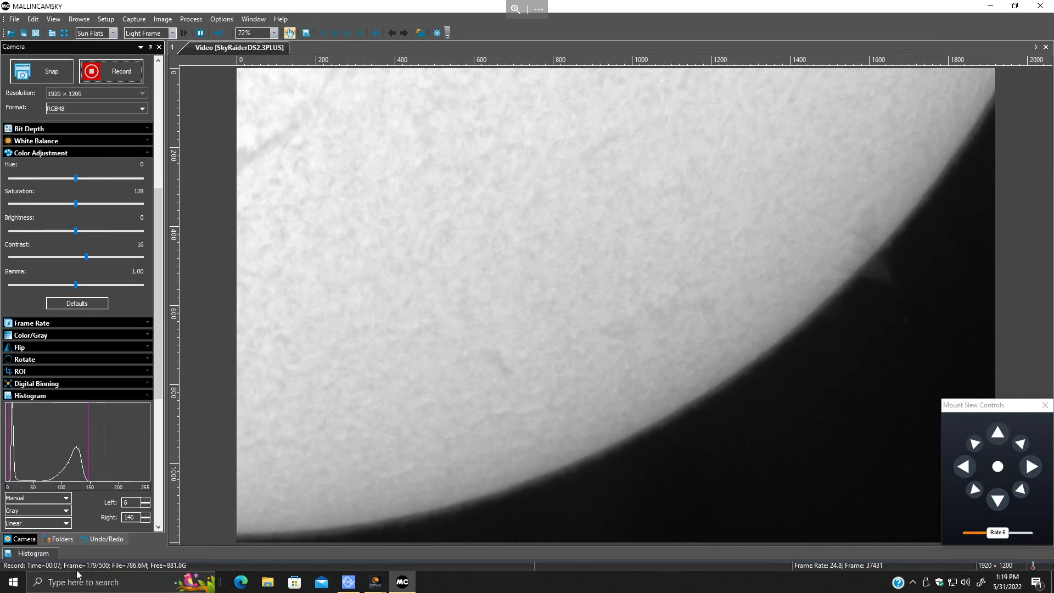
pyautogui.moveTo(176, 585)
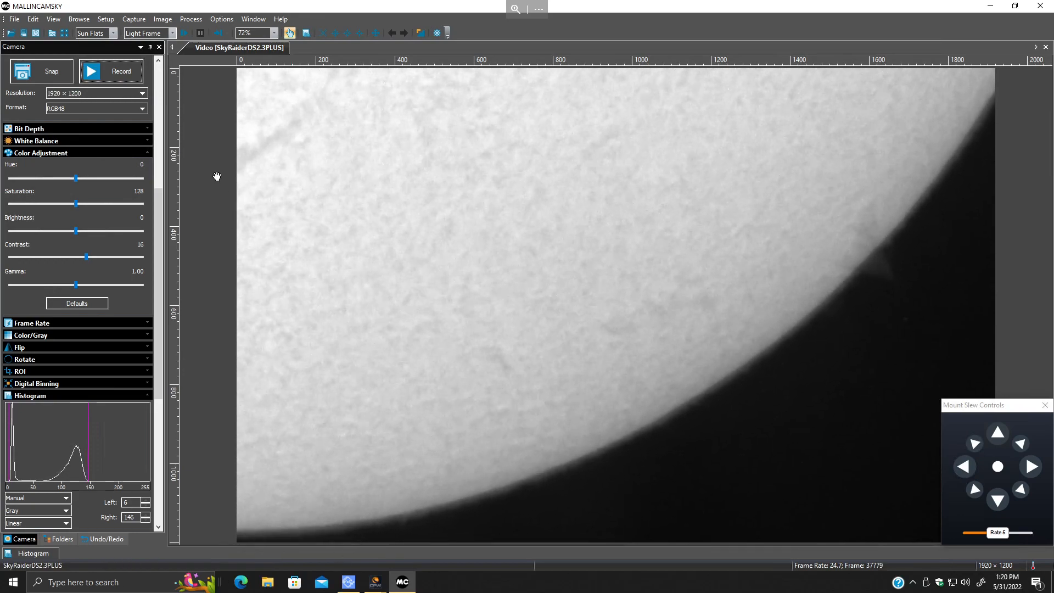
# Record another video of the limb prominence and slew the mount to the S-shaped filament and sunspots.
pyautogui.click(114, 74)
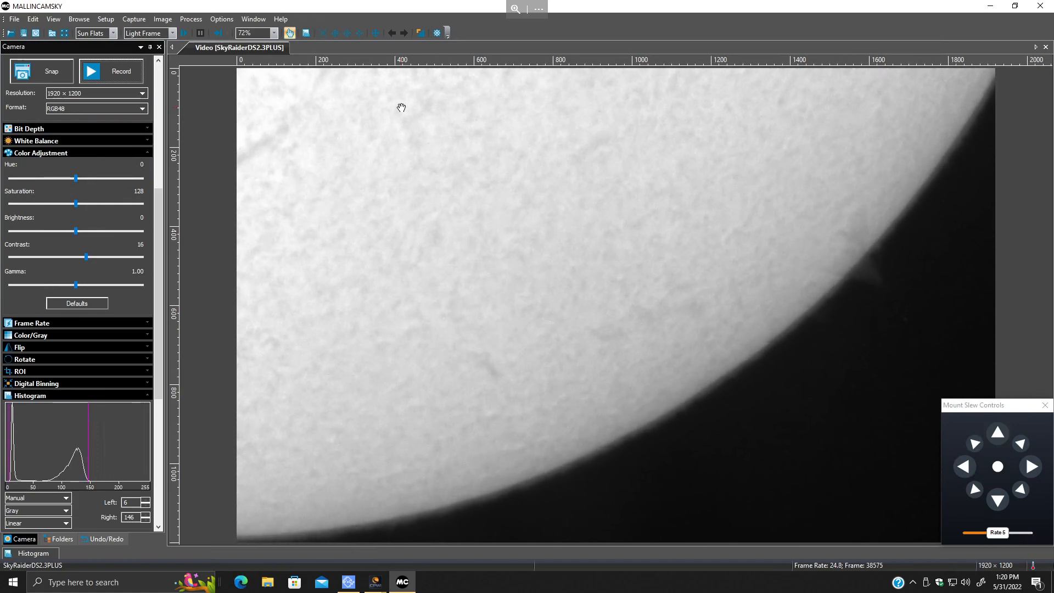
pyautogui.click(970, 472)
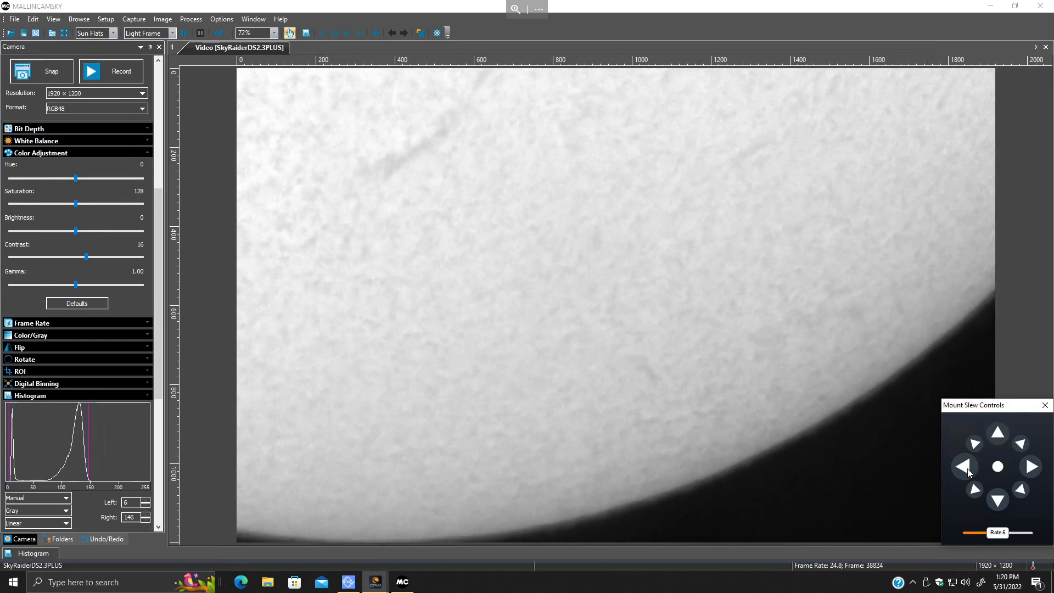
pyautogui.click(970, 473)
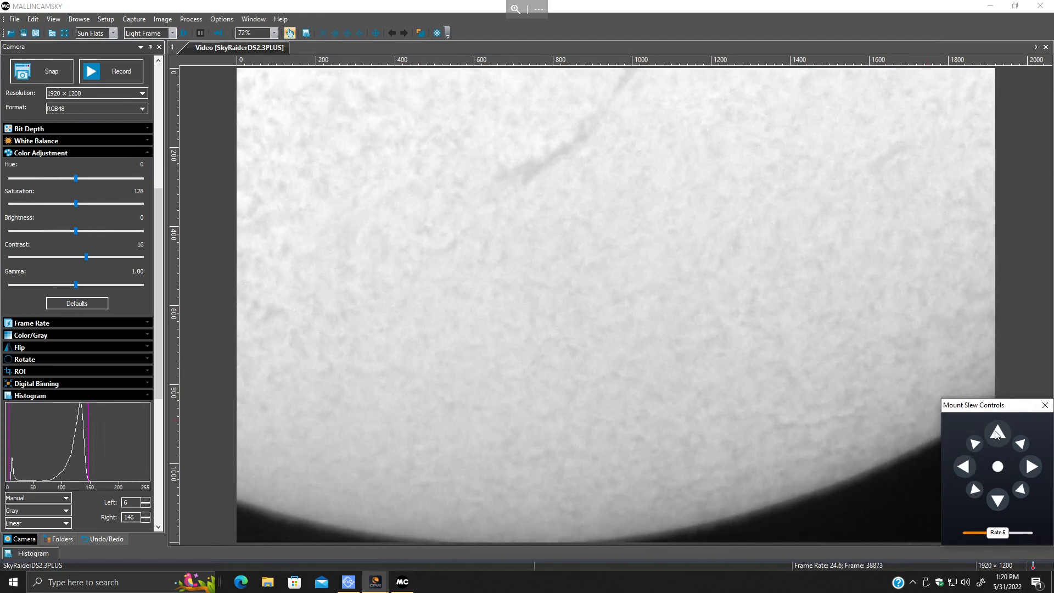
pyautogui.click(998, 434)
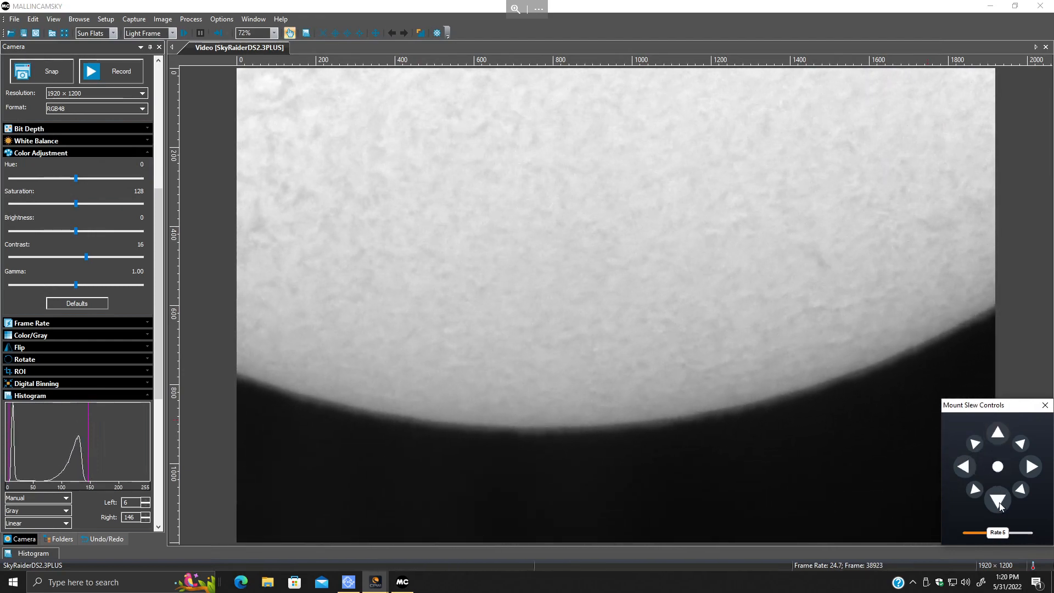
pyautogui.click(998, 501)
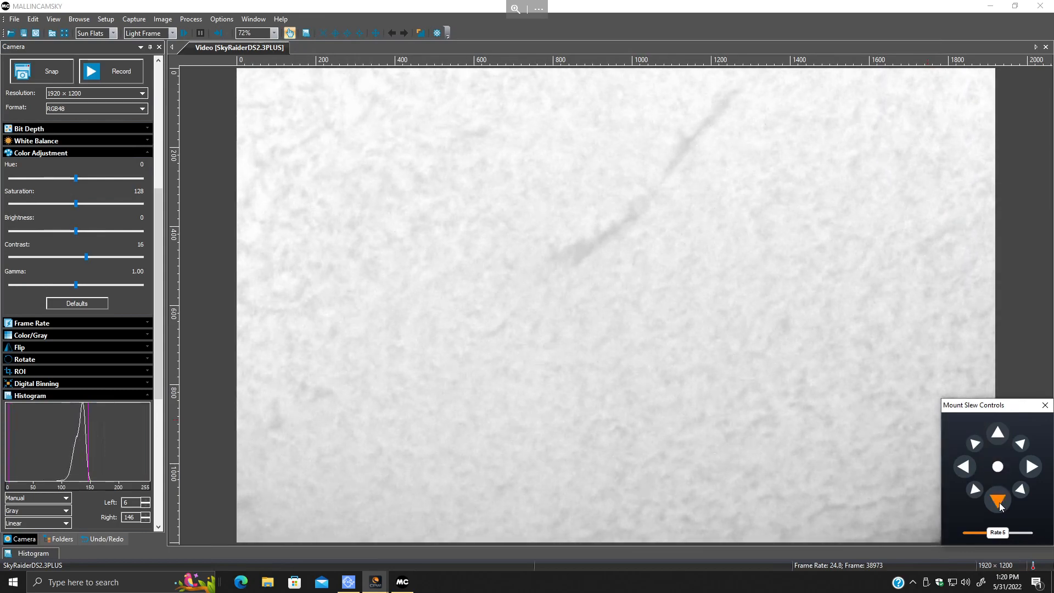
pyautogui.click(999, 501)
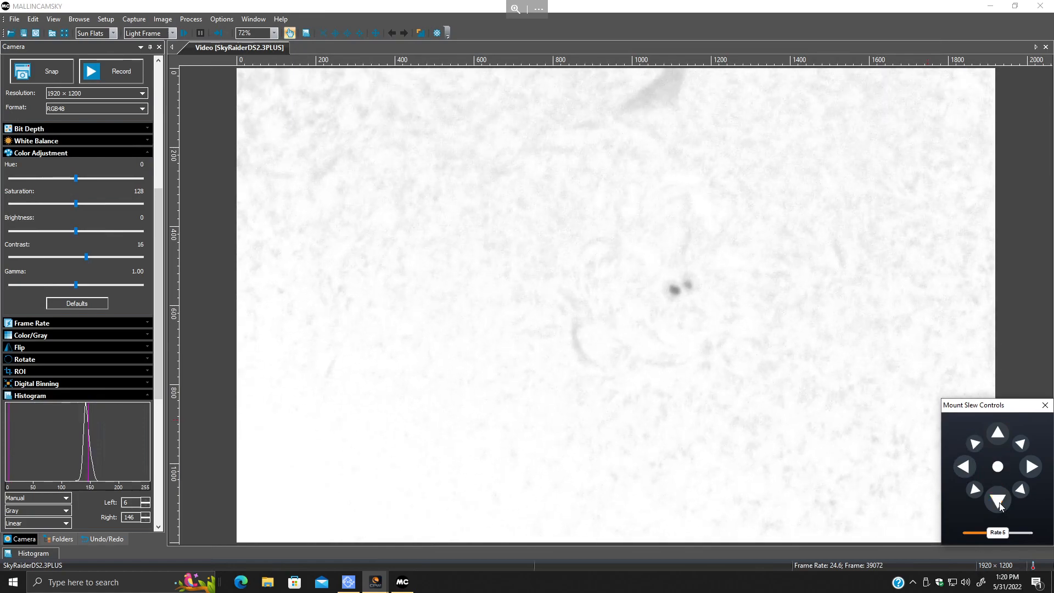
pyautogui.click(999, 501)
pyautogui.click(998, 501)
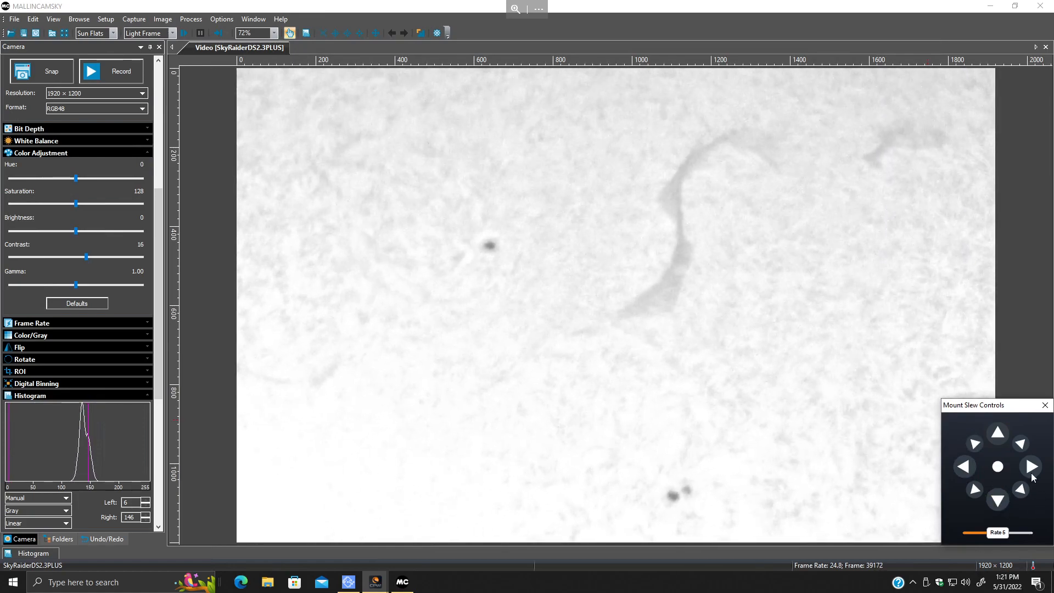
pyautogui.click(1032, 468)
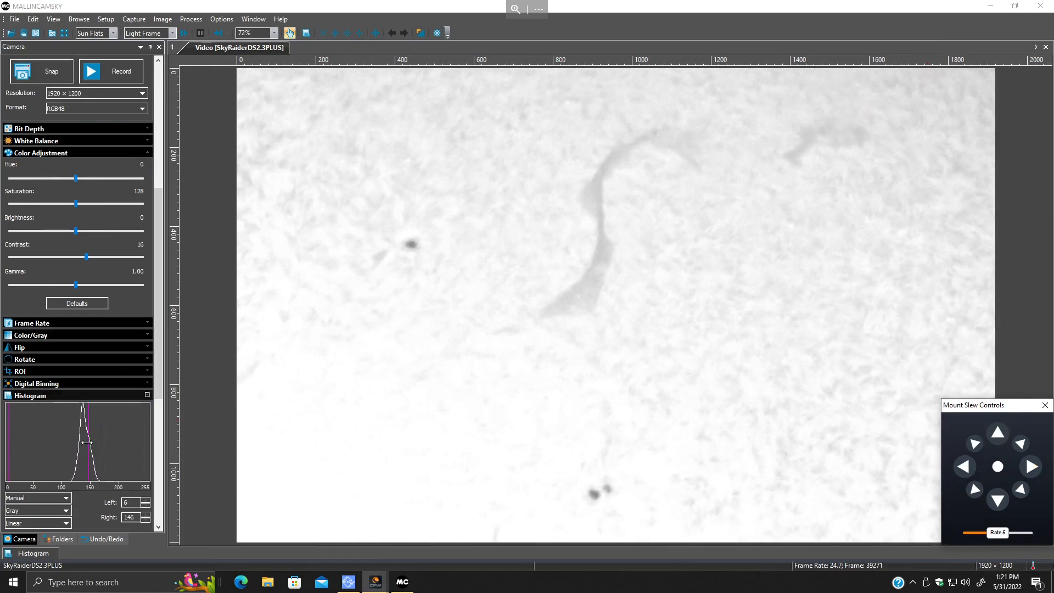
# Set the histogram range from 93 to 173 and reposition the mount to frame the filament and sunspots.
pyautogui.moveTo(88, 443); pyautogui.dragTo(112, 443)
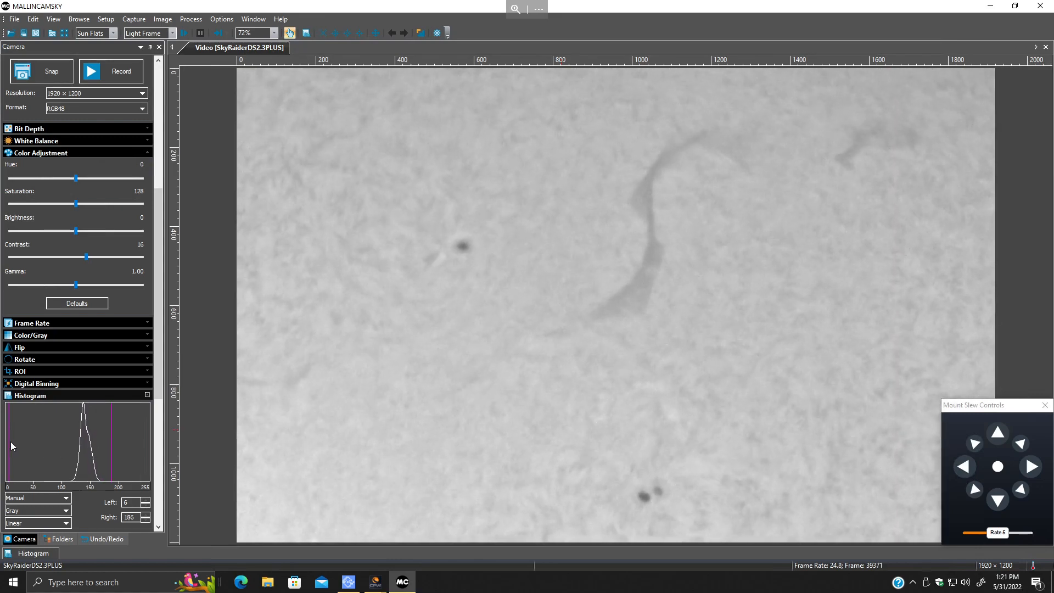
pyautogui.moveTo(8, 441); pyautogui.dragTo(58, 438)
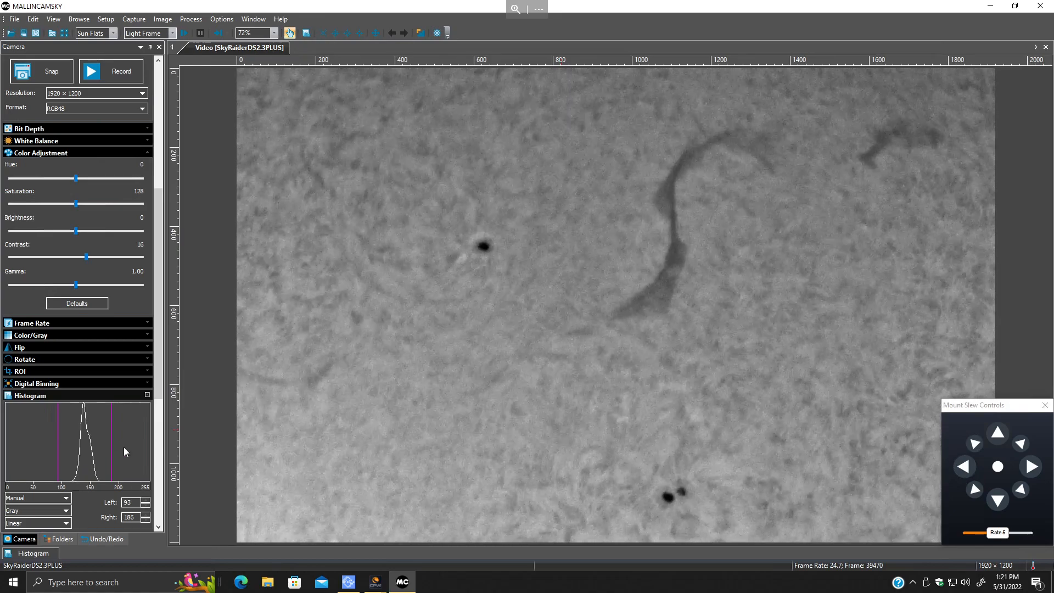
pyautogui.click(1032, 466)
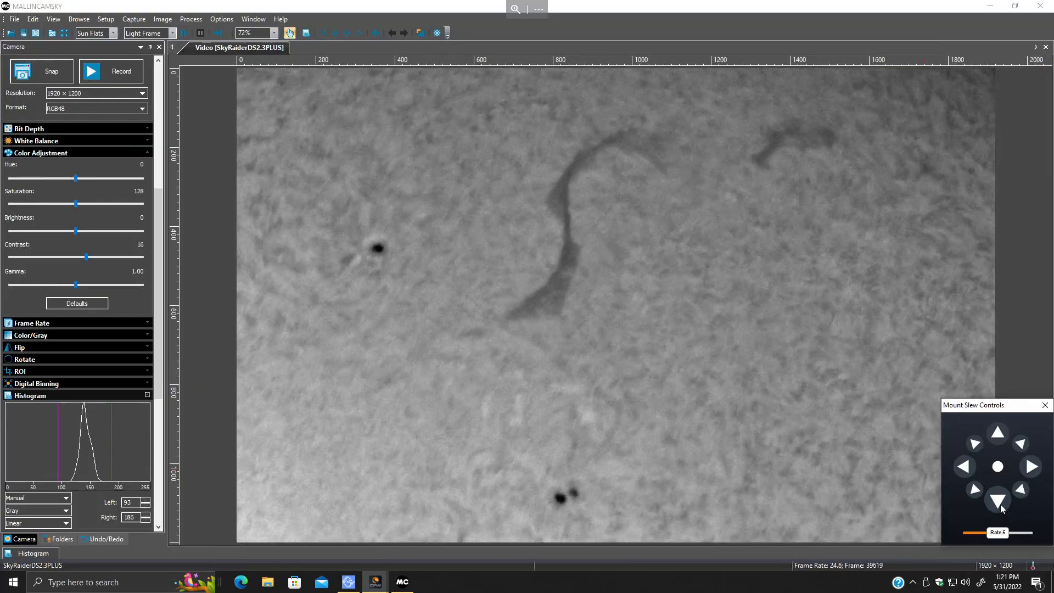
pyautogui.click(1000, 504)
pyautogui.click(998, 435)
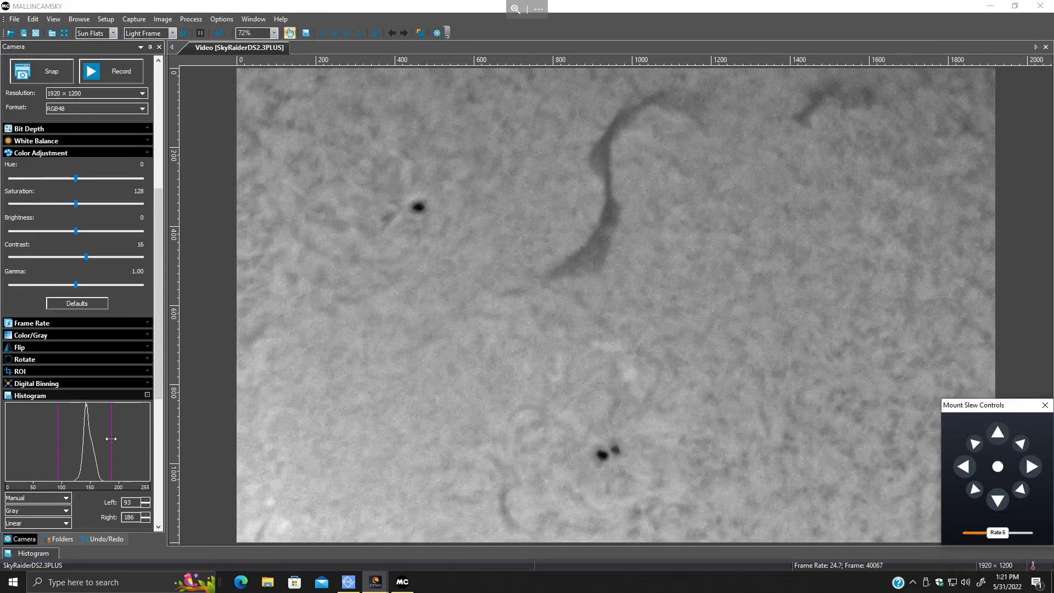
pyautogui.moveTo(112, 438)
pyautogui.mouseDown()
pyautogui.moveTo(125, 439)
pyautogui.moveTo(105, 445)
pyautogui.mouseUp()
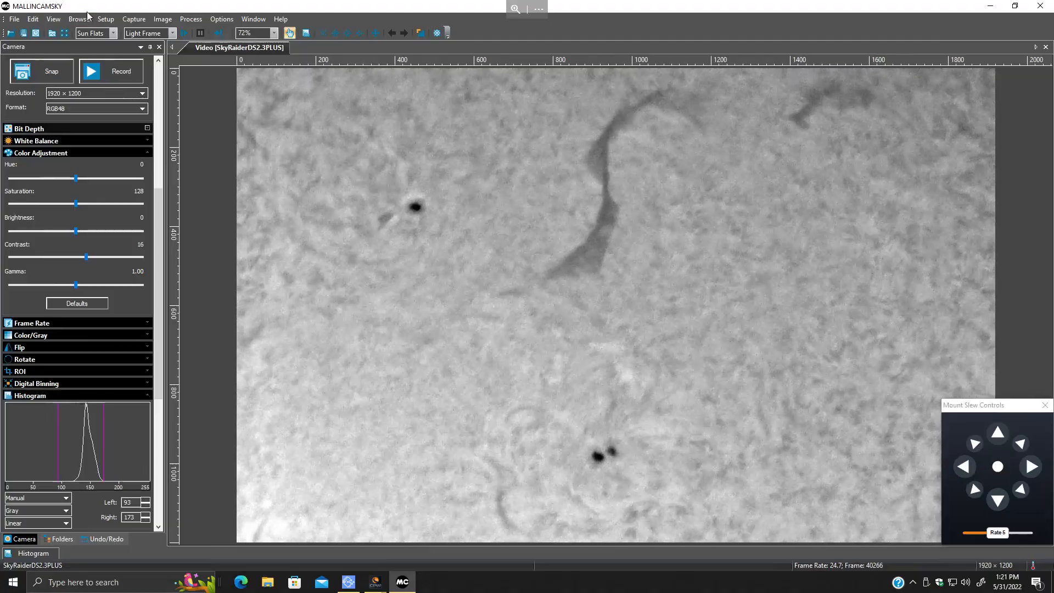
# Set the capture target to Sun and record two videos of the filament and sunspots.
pyautogui.click(110, 33)
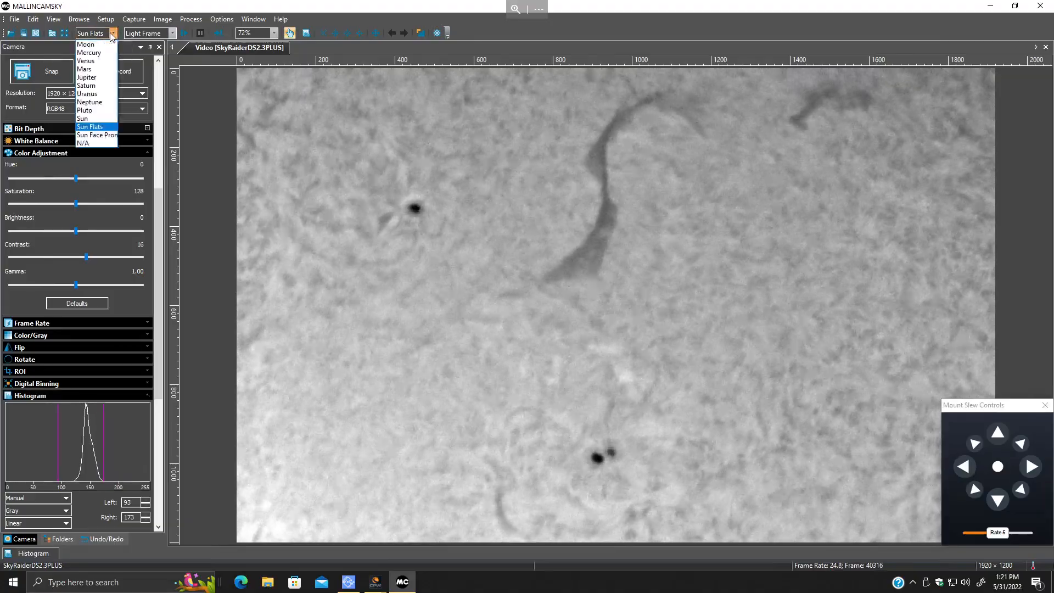
pyautogui.click(96, 118)
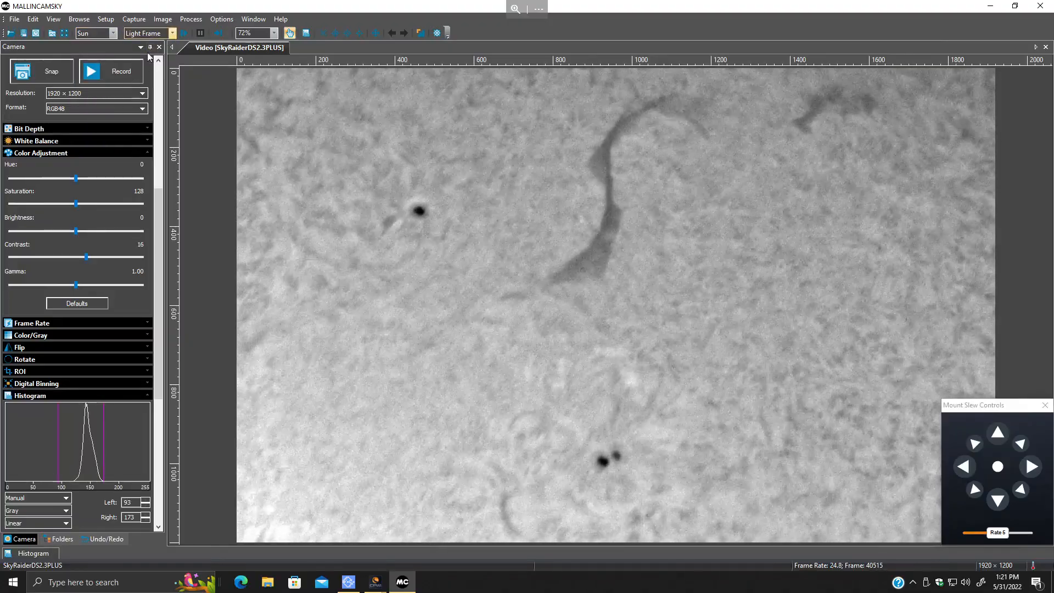
pyautogui.click(120, 68)
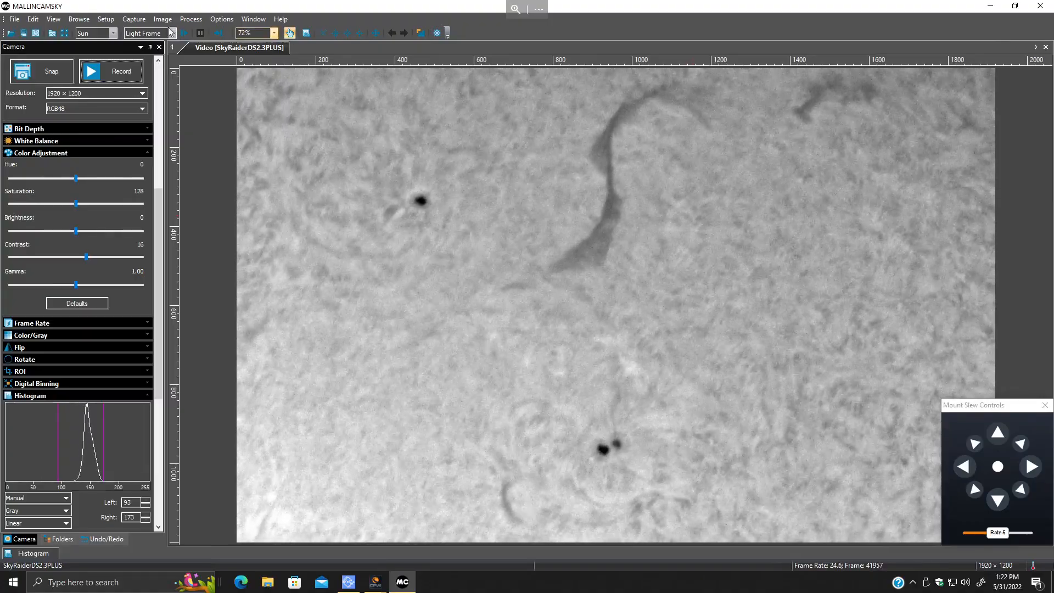
pyautogui.click(117, 71)
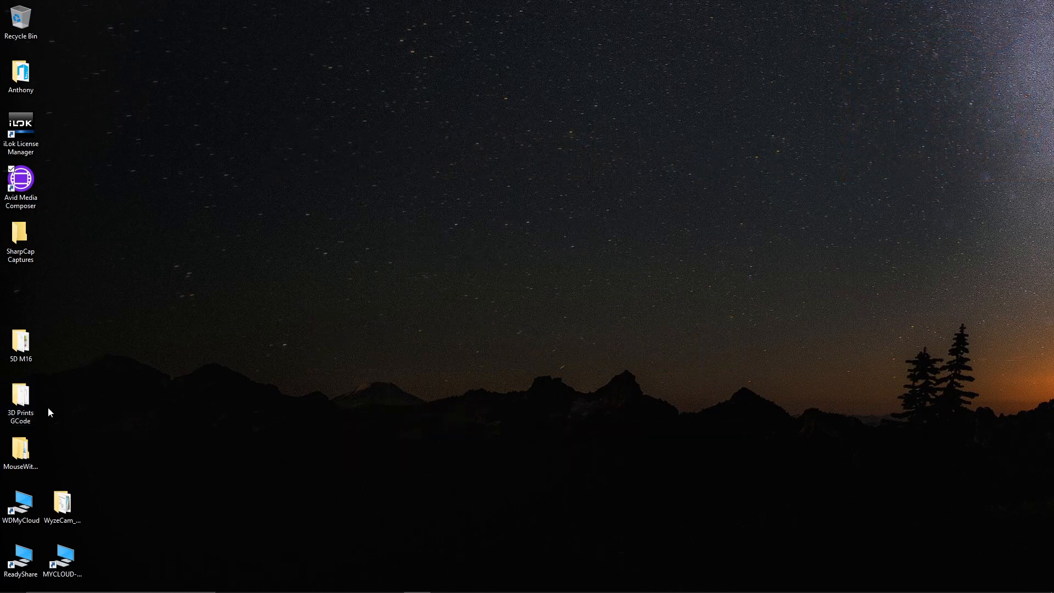
# Launch SER Player from the installed programs.
pyautogui.moveTo(52, 576)
pyautogui.moveTo(321, 592)
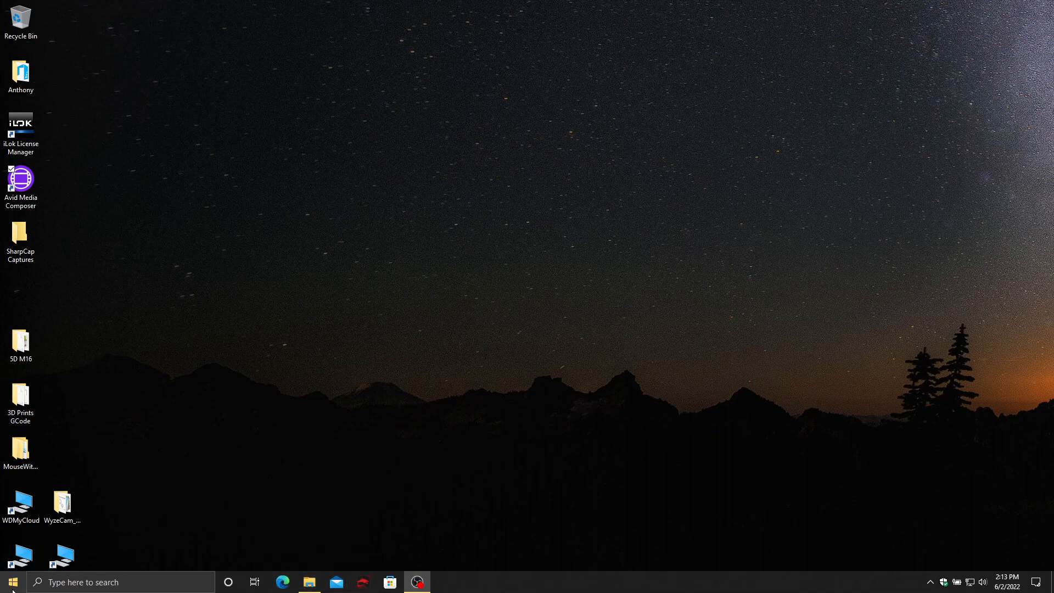
pyautogui.press('super')
pyautogui.scroll(-1, 513, 496)
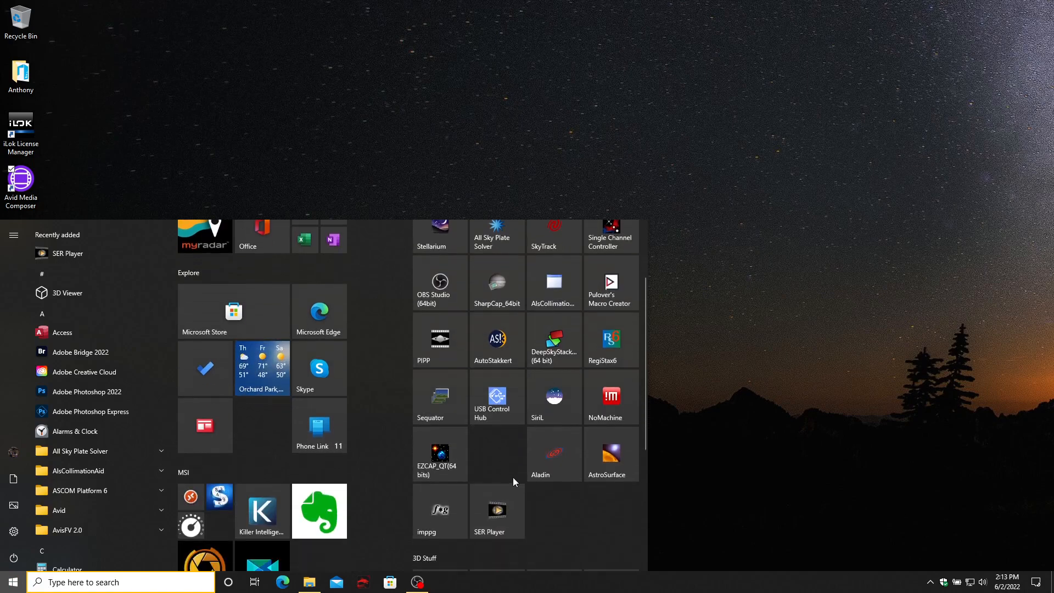
pyautogui.click(500, 508)
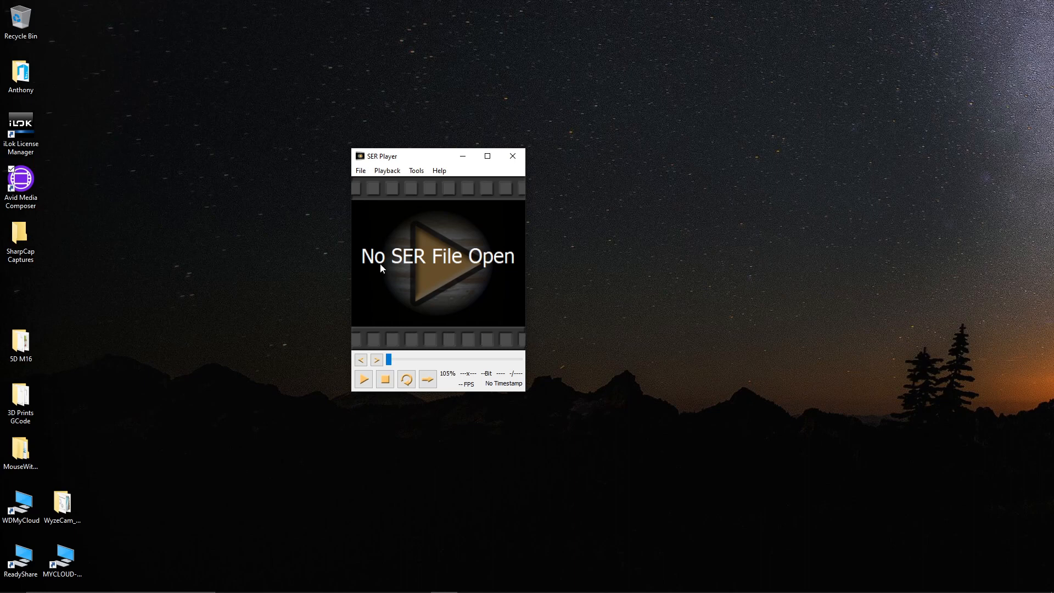
# Load the flat video 20220531131055619.ser from folder 110 inside Sun Flats under 20220531-Sun.
pyautogui.click(363, 171)
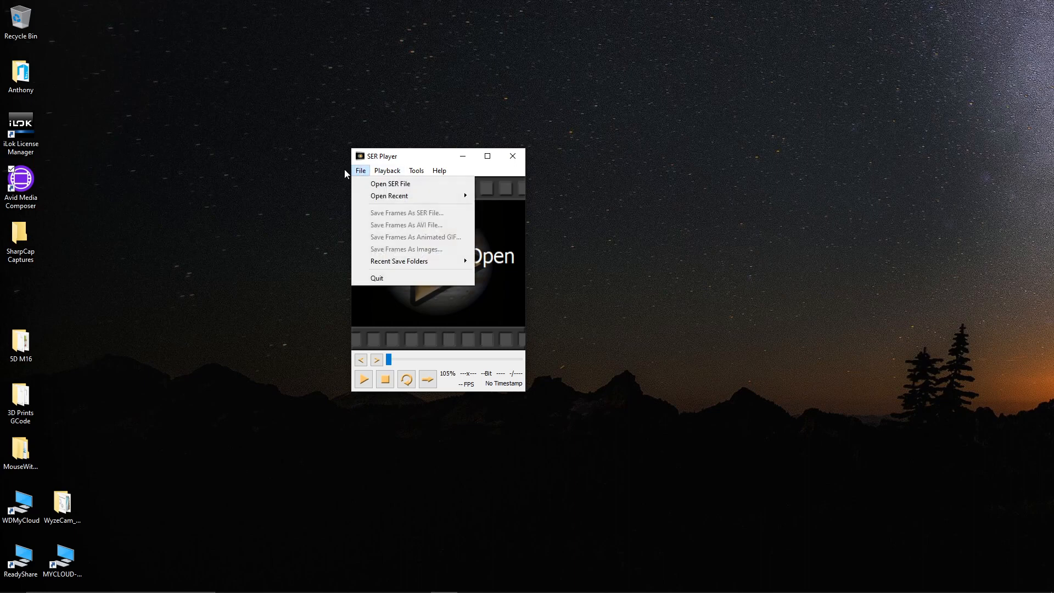
pyautogui.click(376, 184)
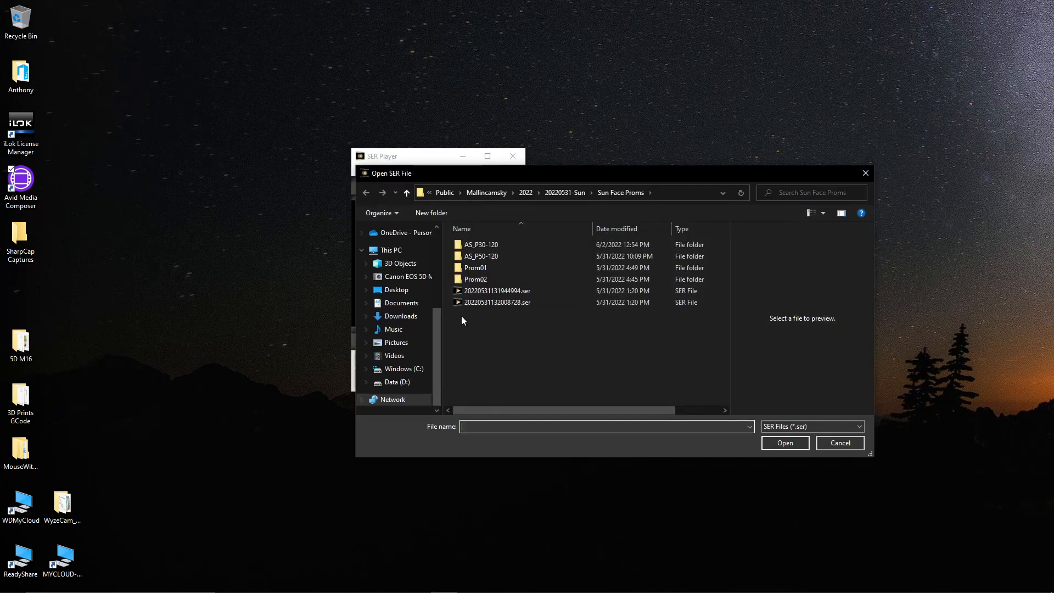
pyautogui.click(575, 193)
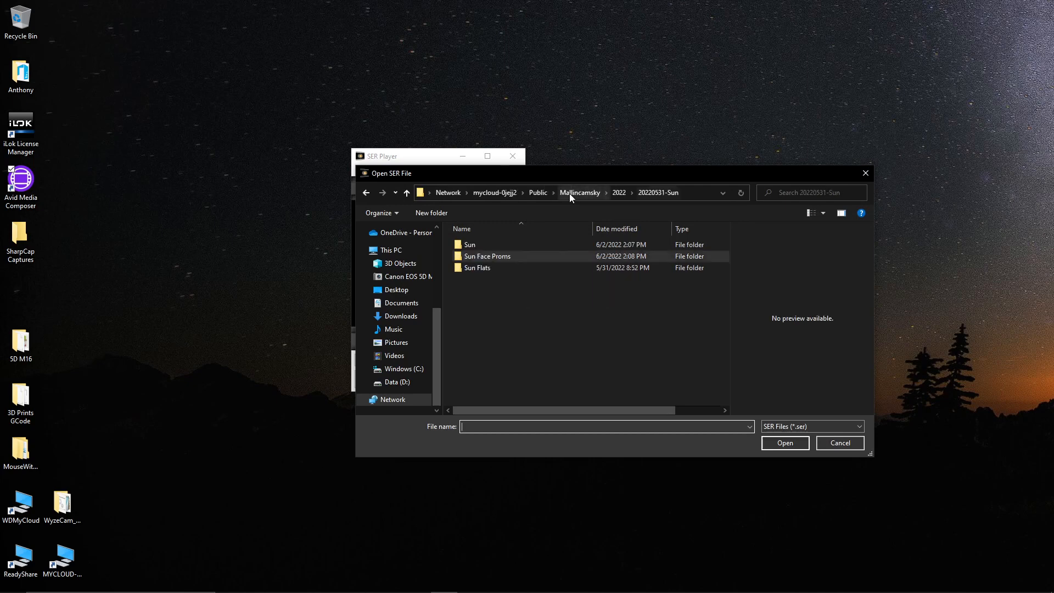
pyautogui.doubleClick(480, 268)
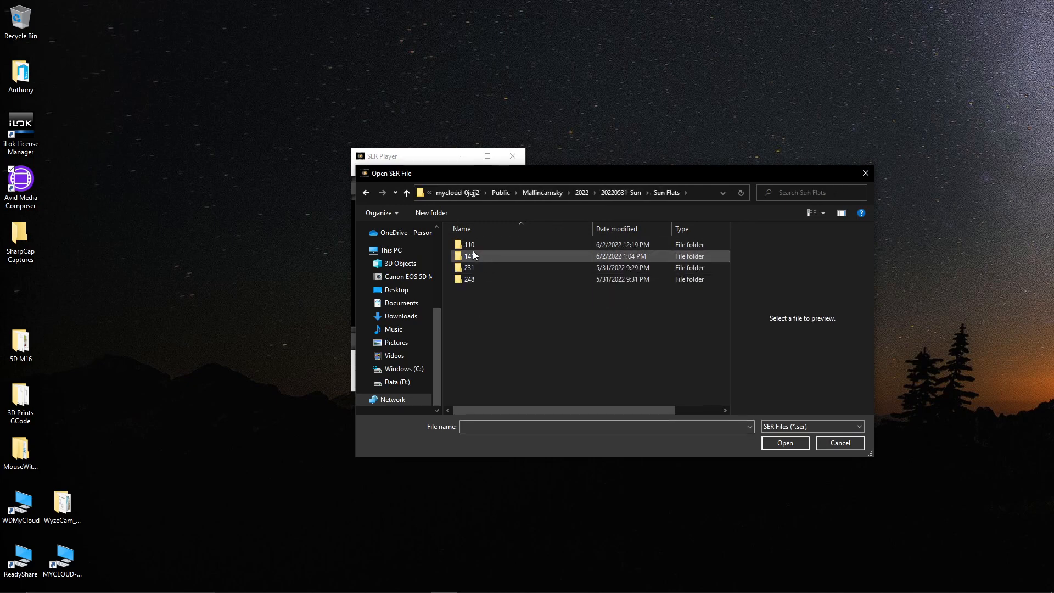
pyautogui.doubleClick(477, 245)
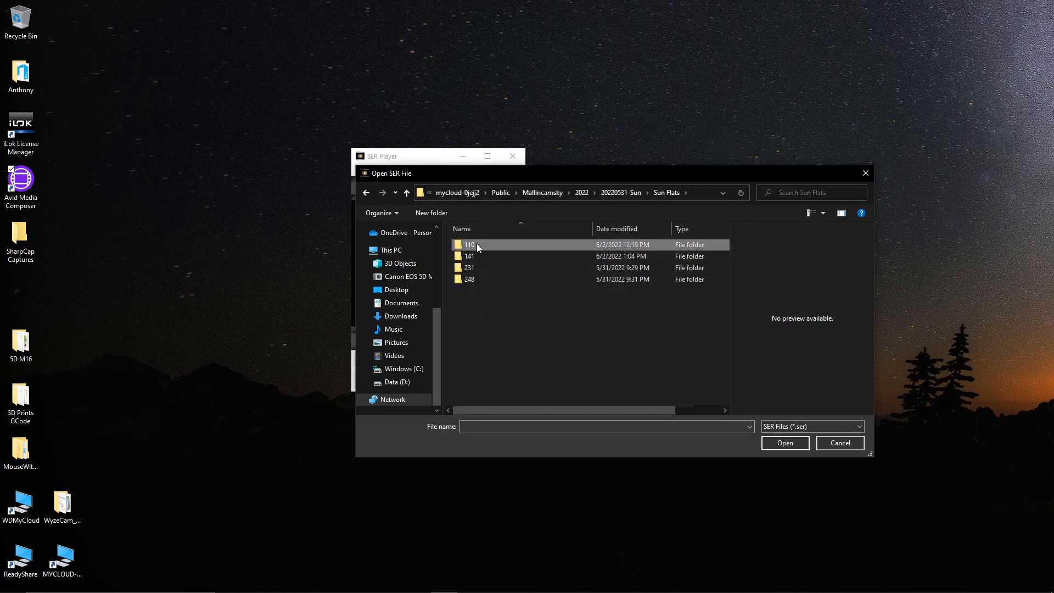
pyautogui.click(485, 245)
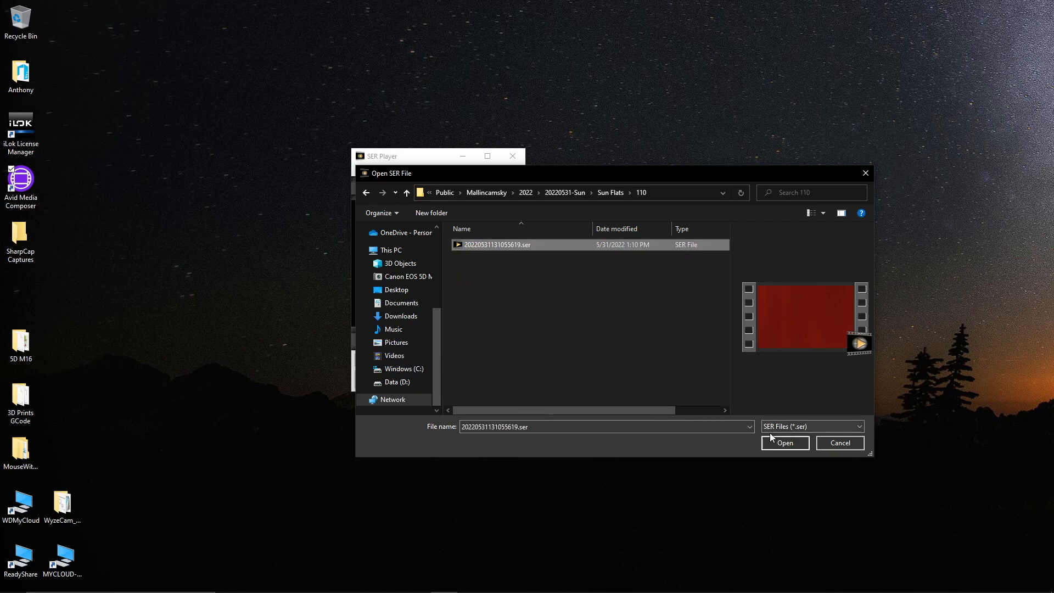
pyautogui.click(786, 443)
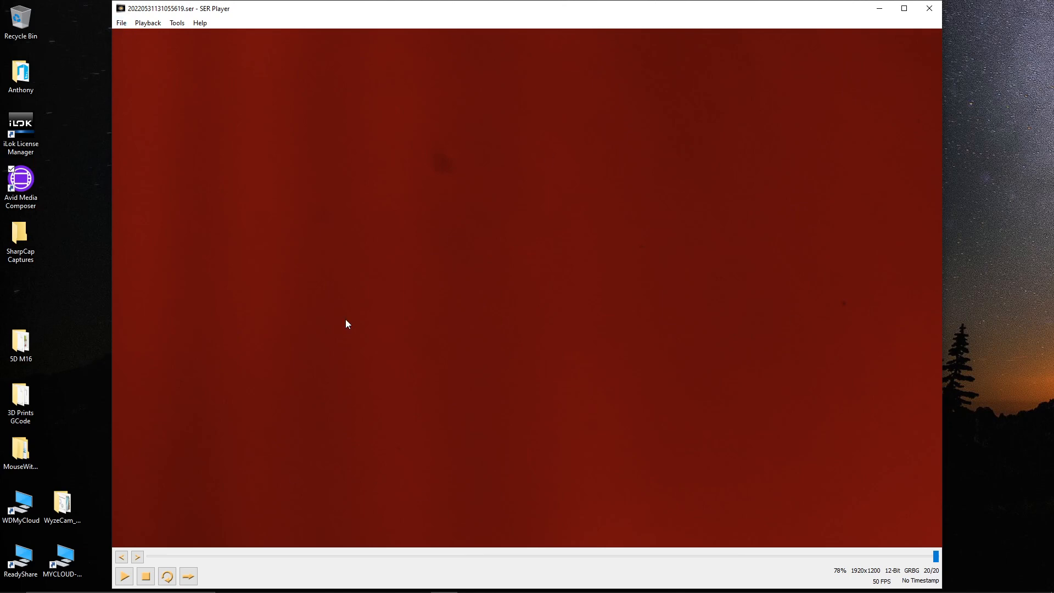
# Set up an image export of the flat video covering a range of 10 frames starting at frame 5.
pyautogui.click(122, 24)
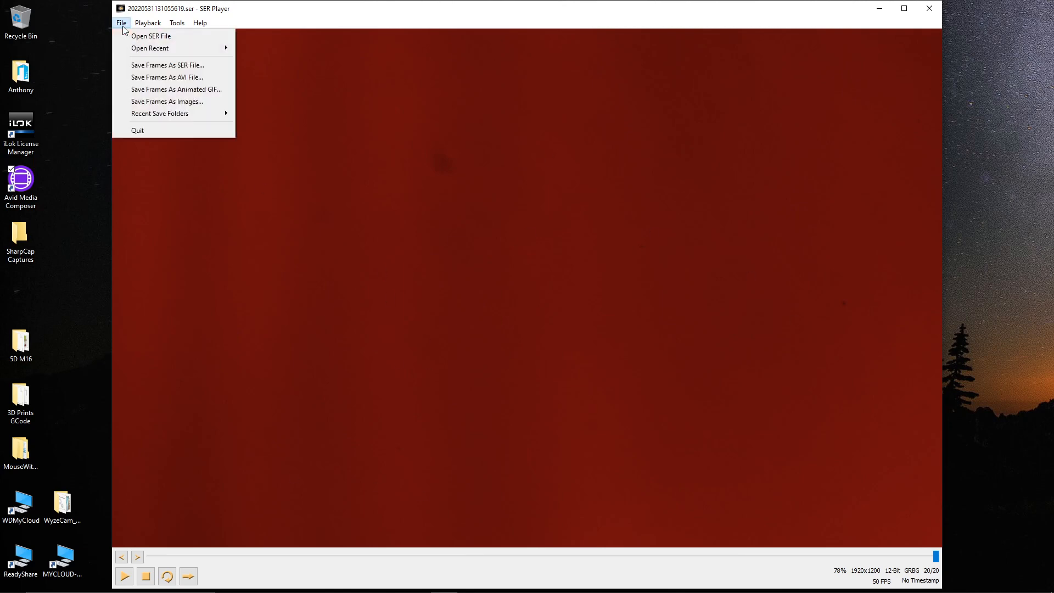
pyautogui.click(122, 103)
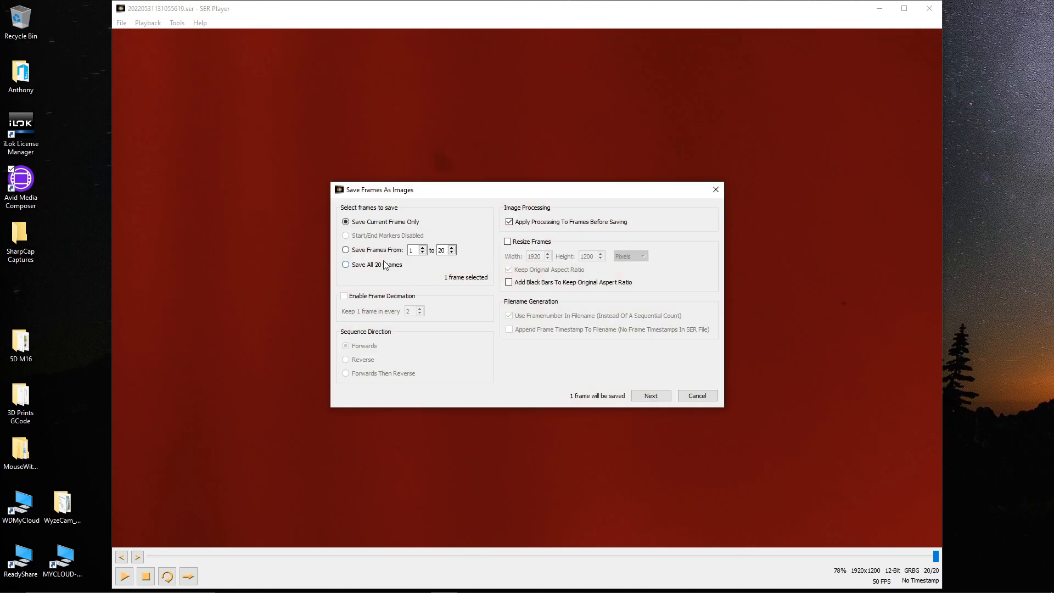
pyautogui.click(346, 250)
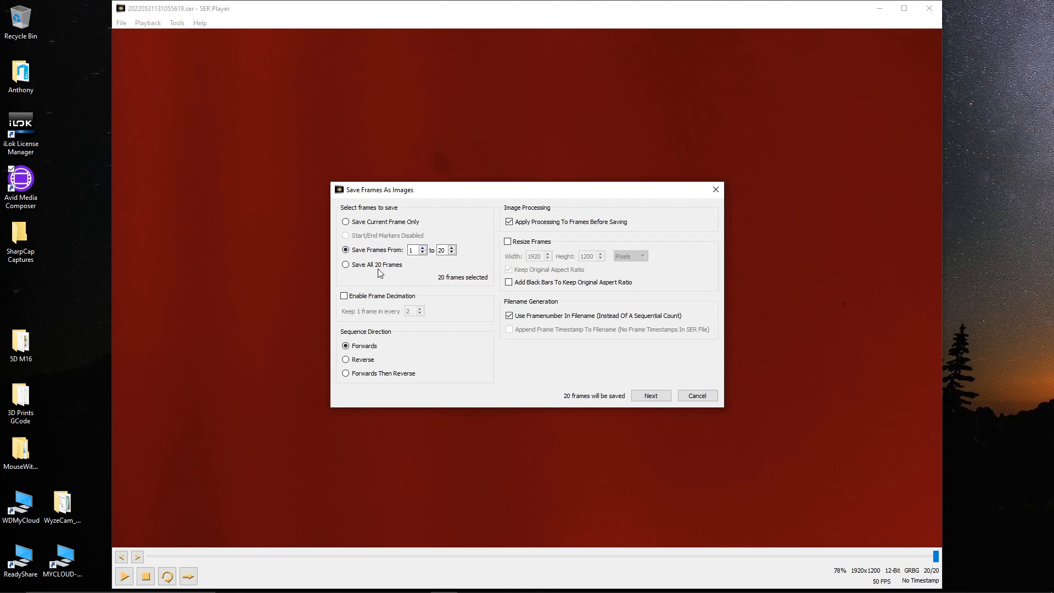
pyautogui.click(422, 247)
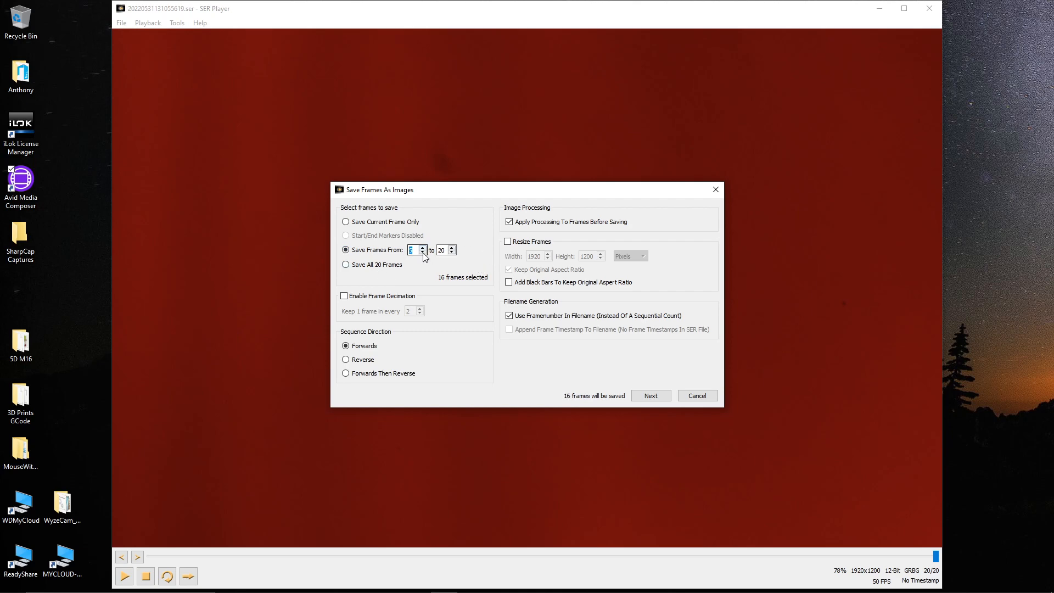
pyautogui.click(452, 252)
# Save the selected frames as TIFF images named Sun Flats 110 in folder 110.
pyautogui.click(651, 396)
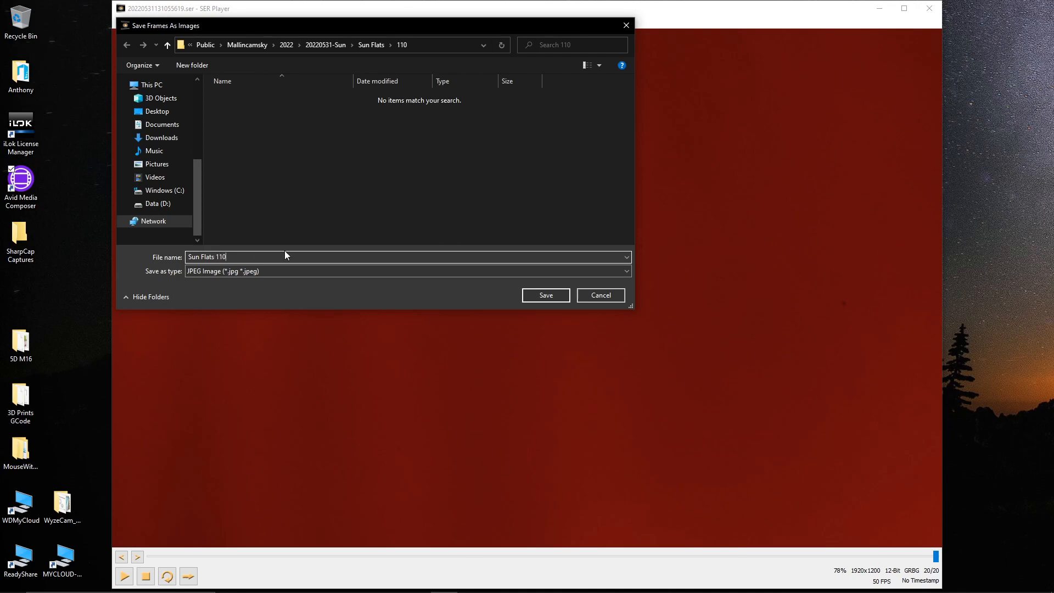
pyautogui.click(496, 272)
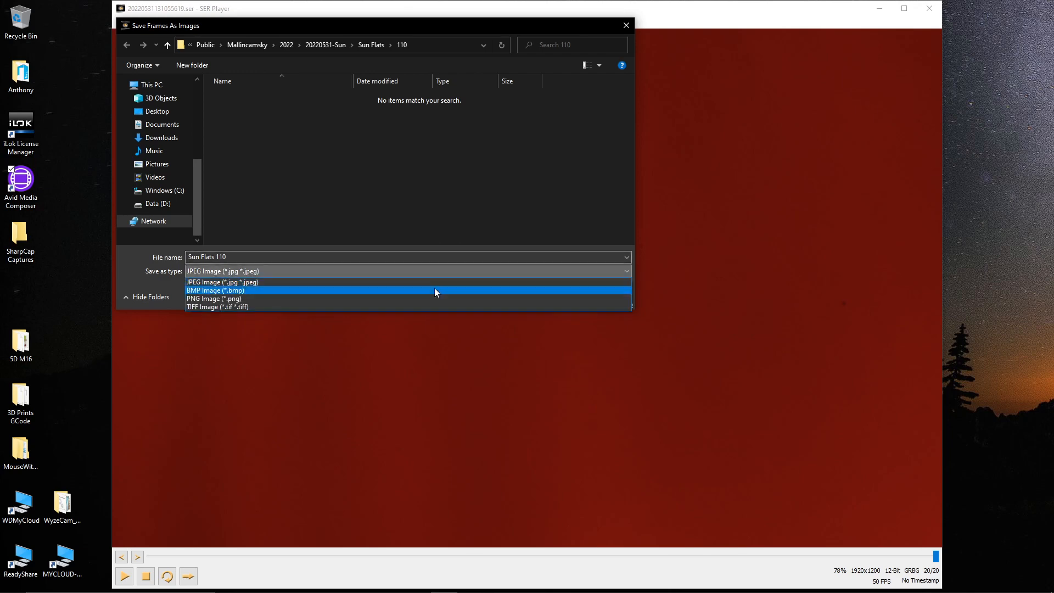
pyautogui.click(385, 305)
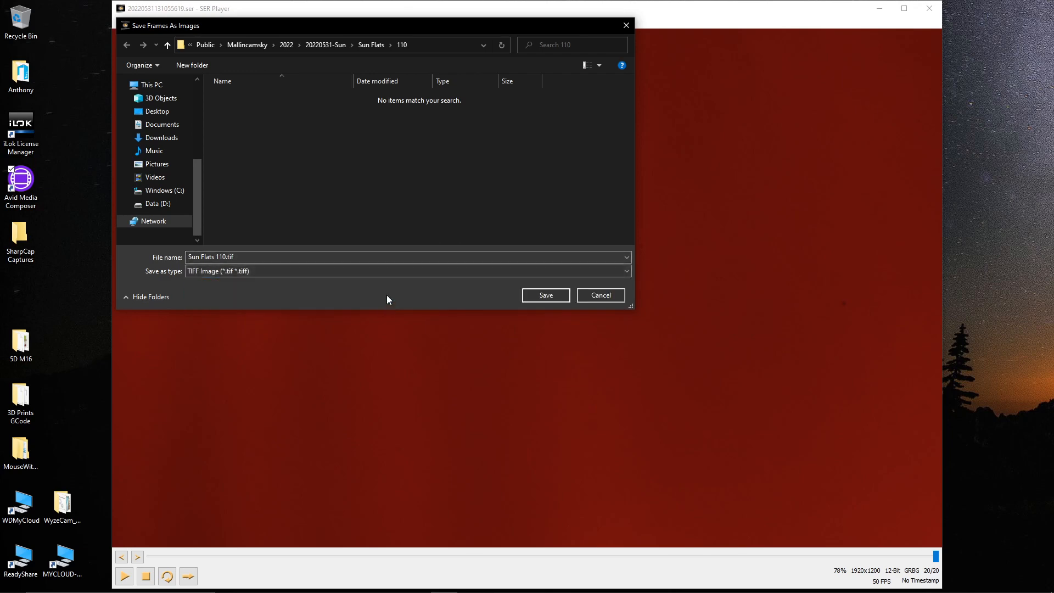
pyautogui.click(537, 296)
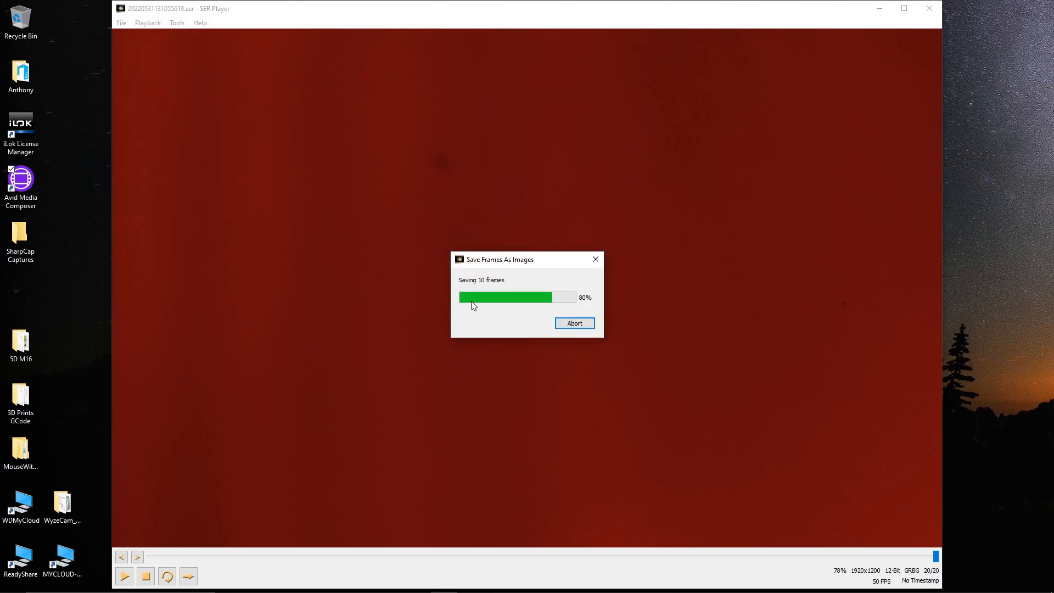
# Close the finished export and SER Player, and open folder 110 inside Sun Flats under 20220531-Sun in File Explorer.
pyautogui.click(577, 324)
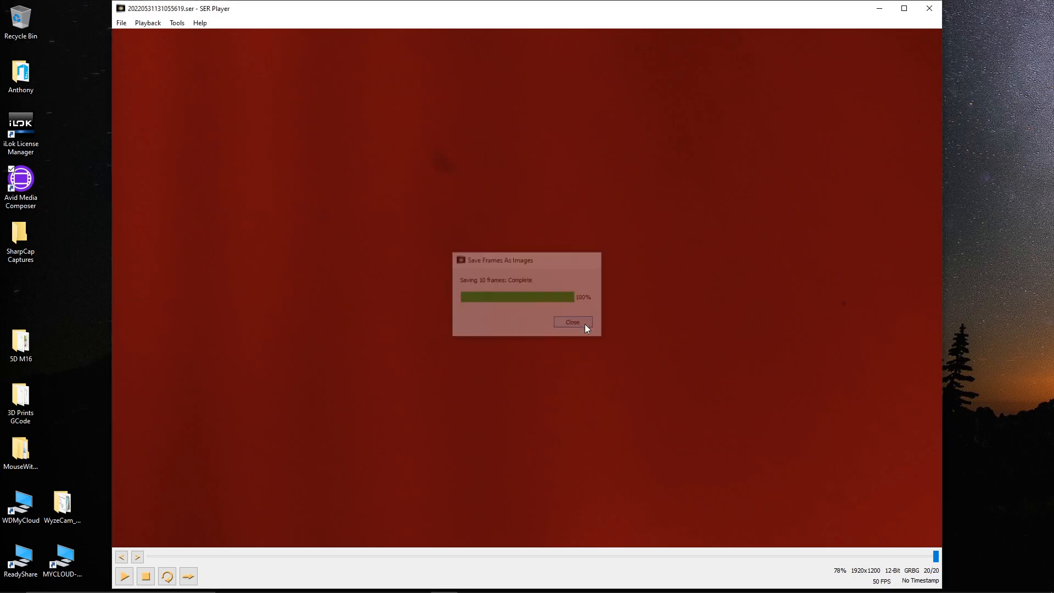
pyautogui.click(932, 7)
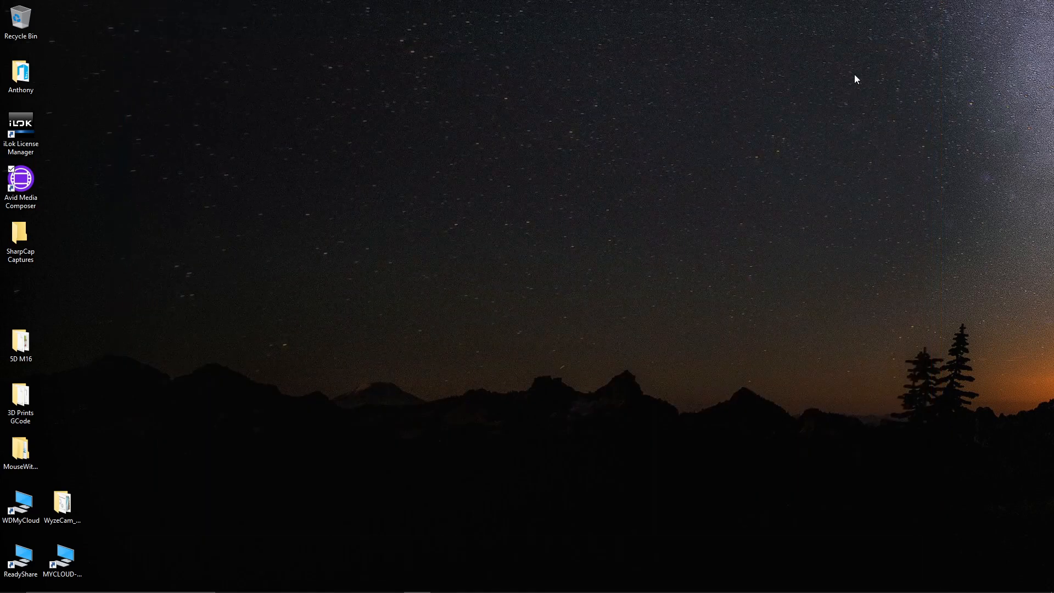
pyautogui.click(310, 583)
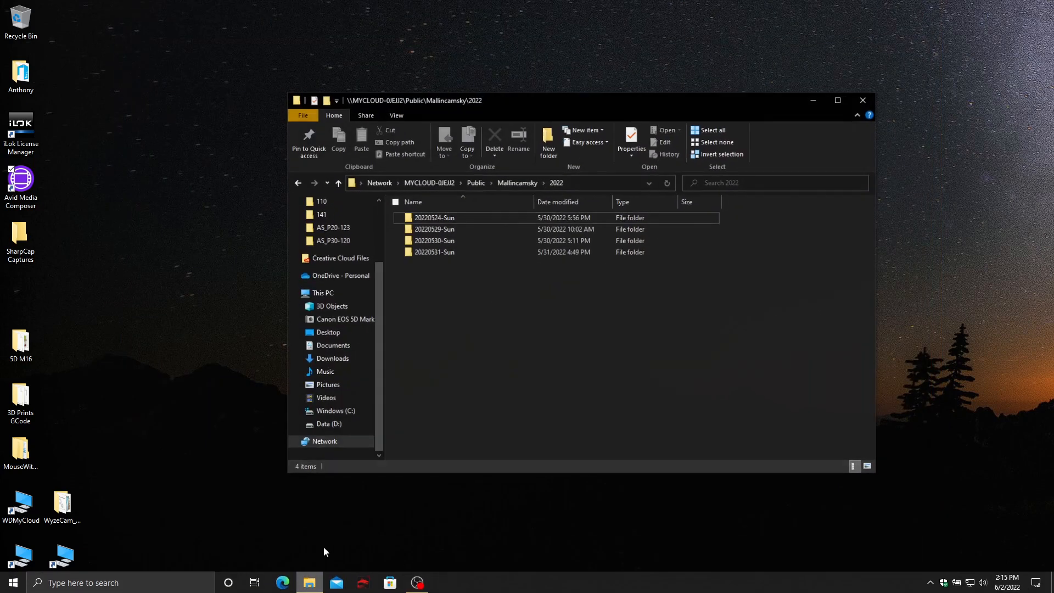
pyautogui.doubleClick(411, 250)
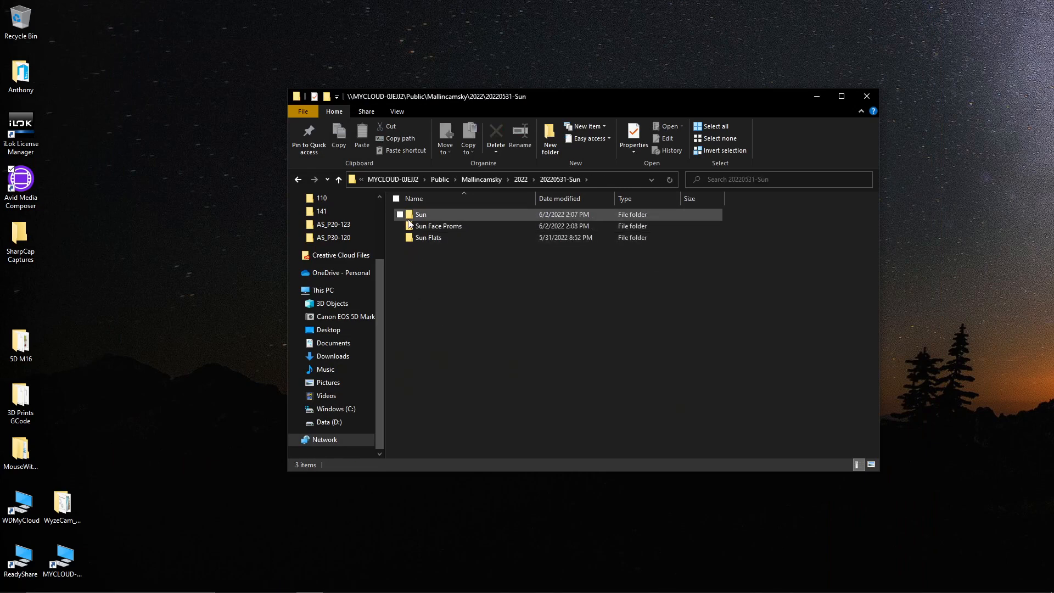
pyautogui.doubleClick(408, 236)
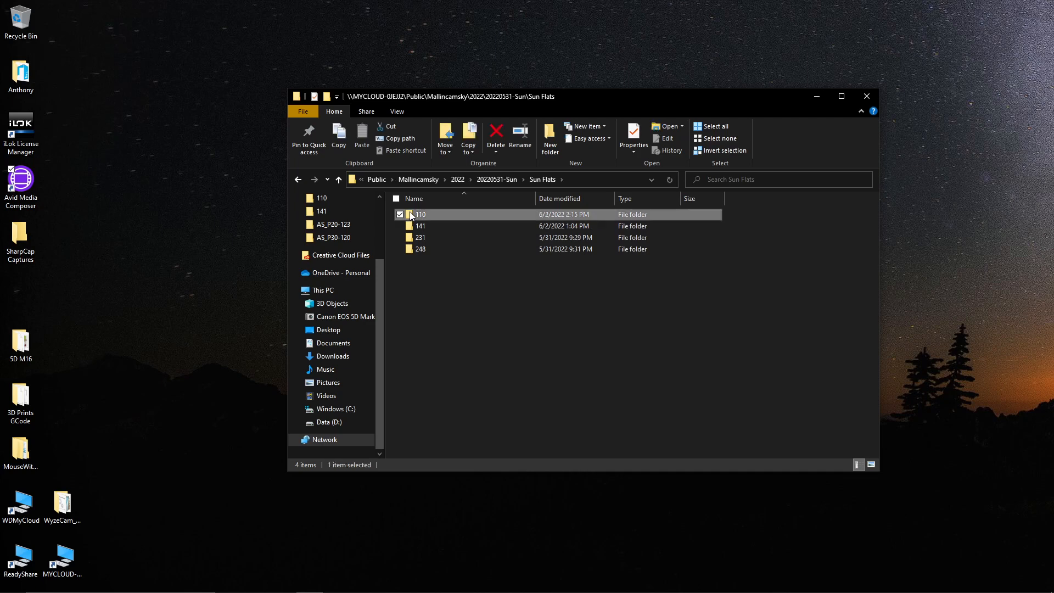
pyautogui.doubleClick(409, 213)
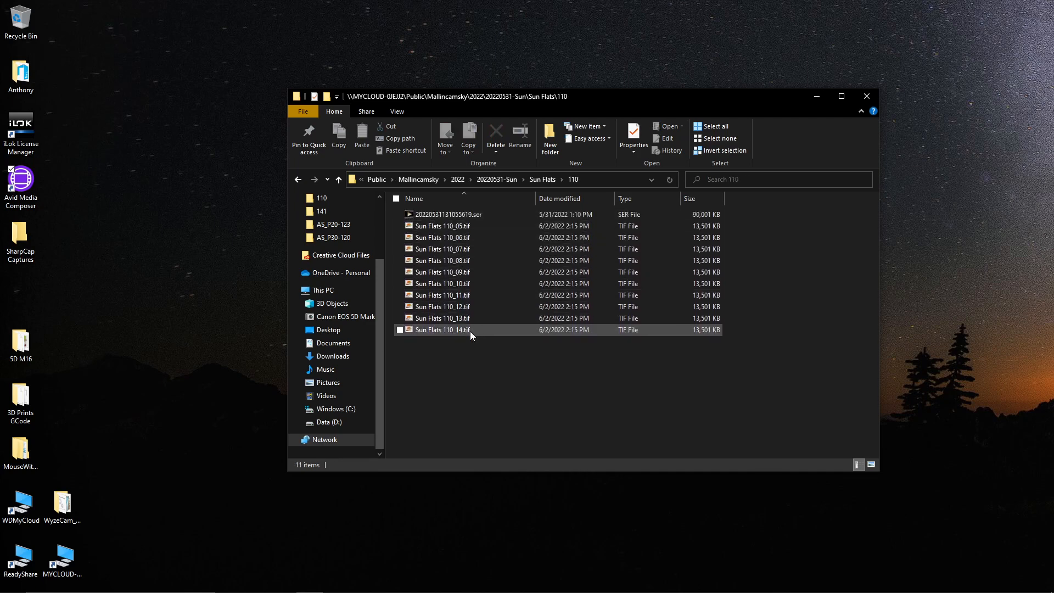
# Open the exported frame Sun Flats 110_05.tif in Photoshop.
pyautogui.click(424, 227)
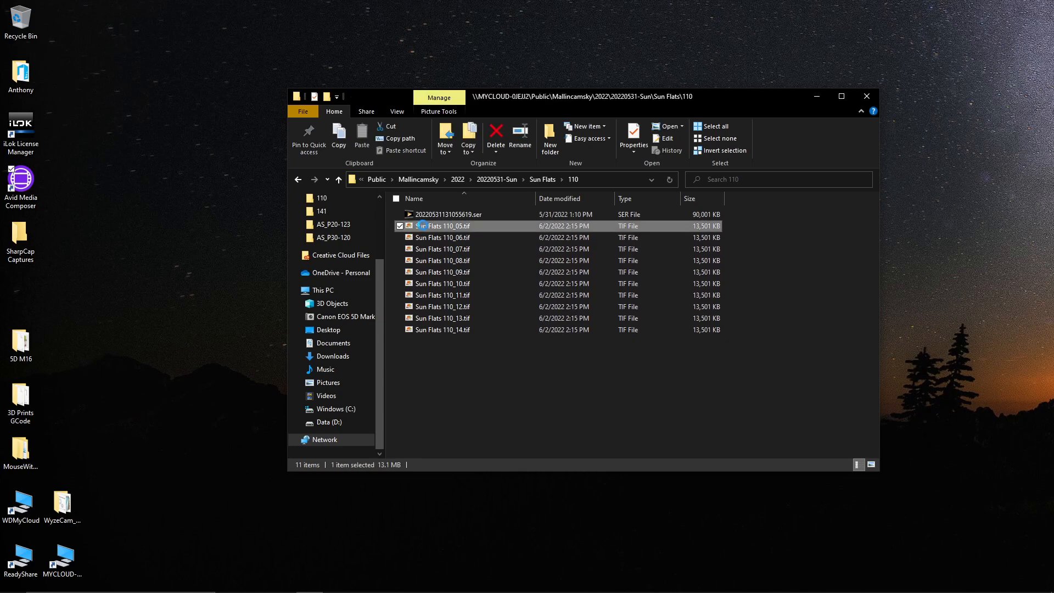
pyautogui.rightClick(424, 227)
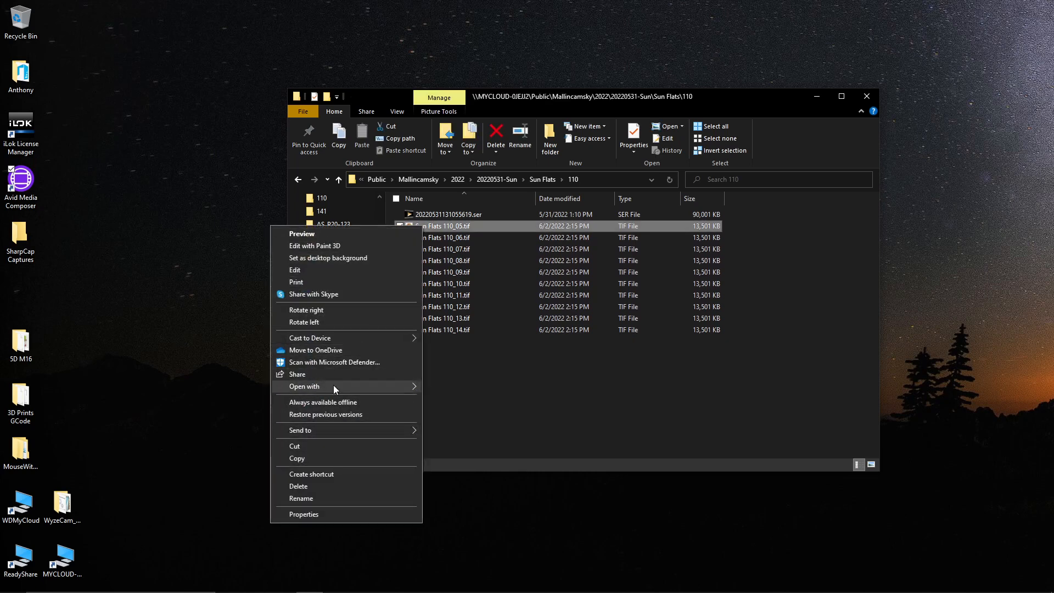
pyautogui.moveTo(383, 386)
pyautogui.click(452, 388)
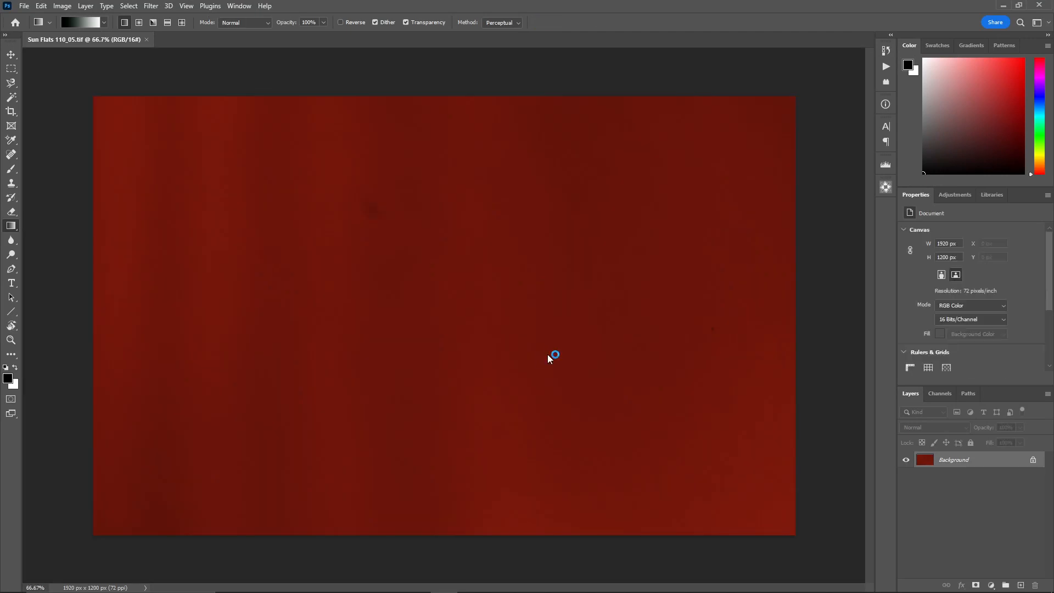
# Place the other nine frames, Sun Flats 110_06.tif to Sun Flats 110_14.tif, as layers in the open image.
pyautogui.hotkey('alt', 'Tab')
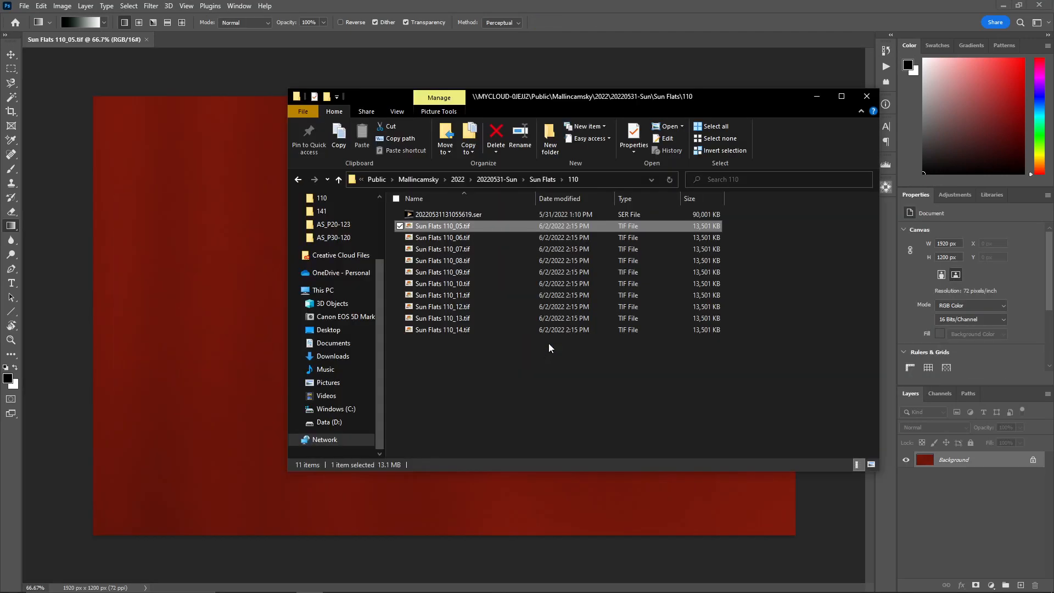
pyautogui.moveTo(502, 234); pyautogui.dragTo(498, 336)
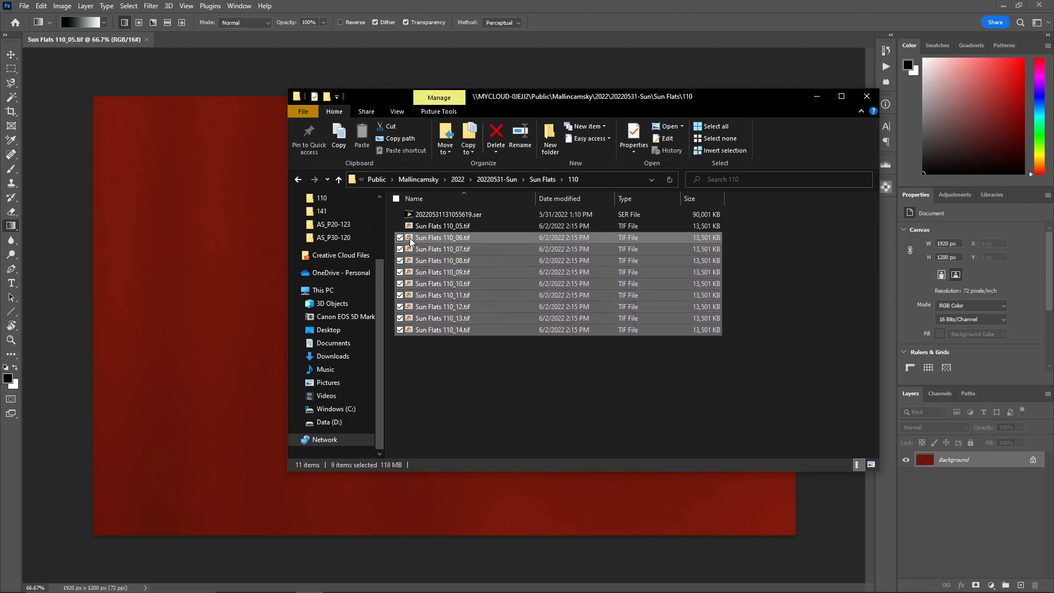
pyautogui.moveTo(413, 243); pyautogui.dragTo(247, 261)
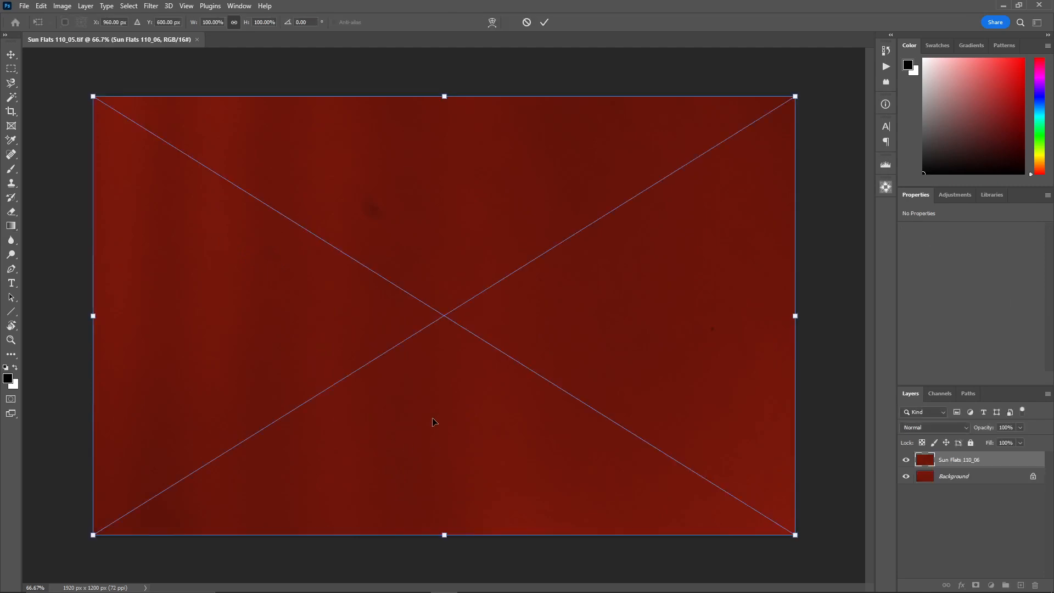
pyautogui.press('Return')
pyautogui.press('Return')
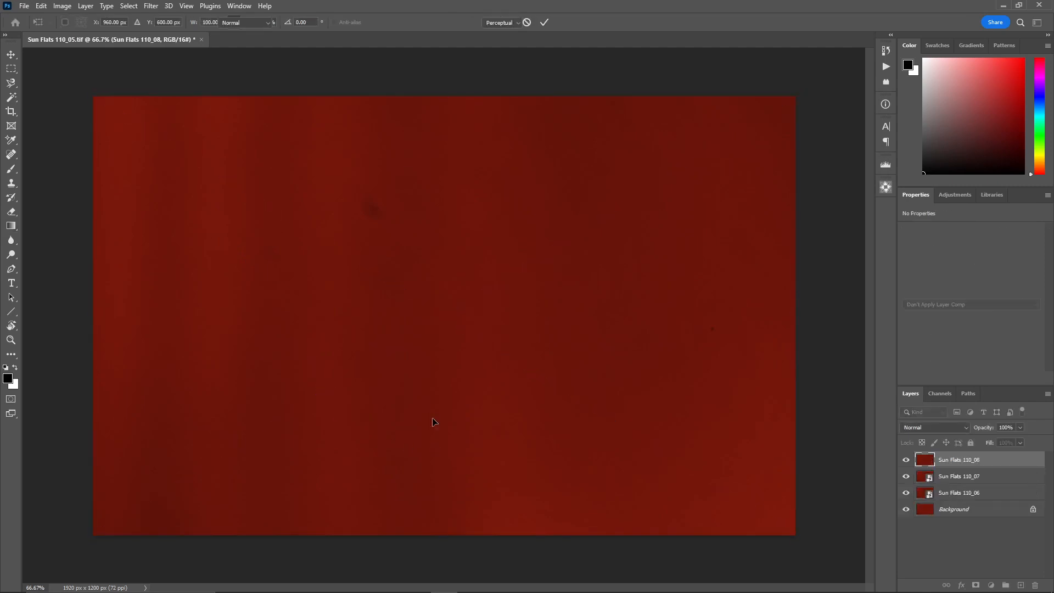
pyautogui.press('Return')
pyautogui.press('Return')
pyautogui.press('Return')
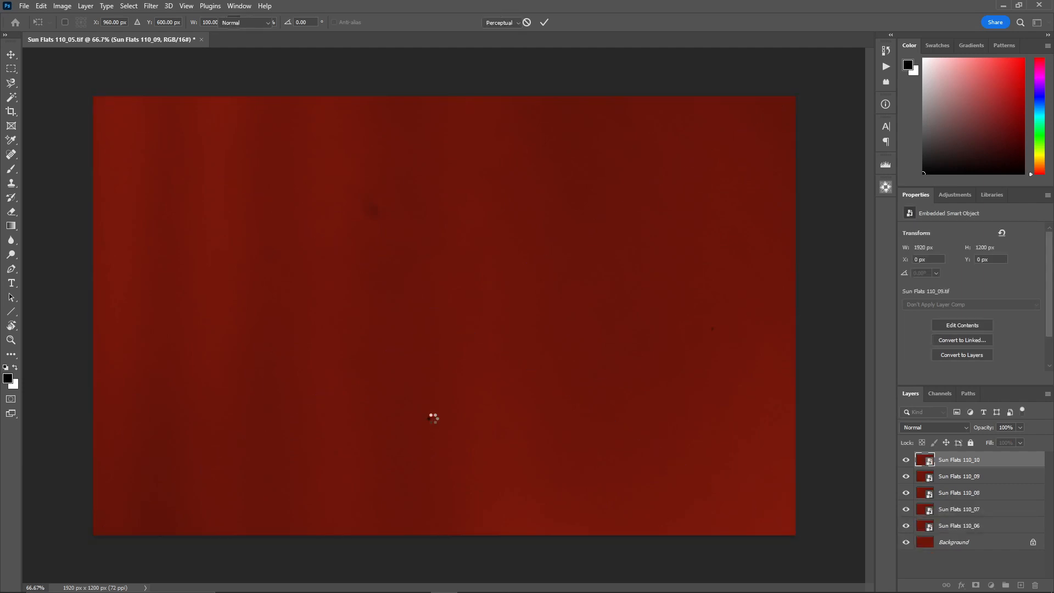
pyautogui.press('Return')
pyautogui.press('Return')
pyautogui.press('Return')
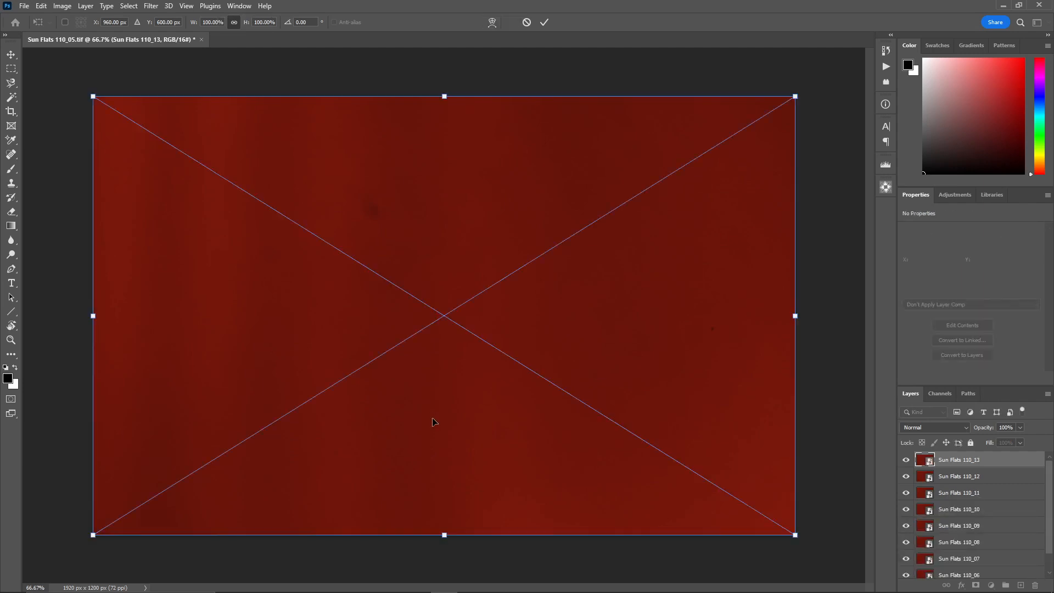
pyautogui.press('Return')
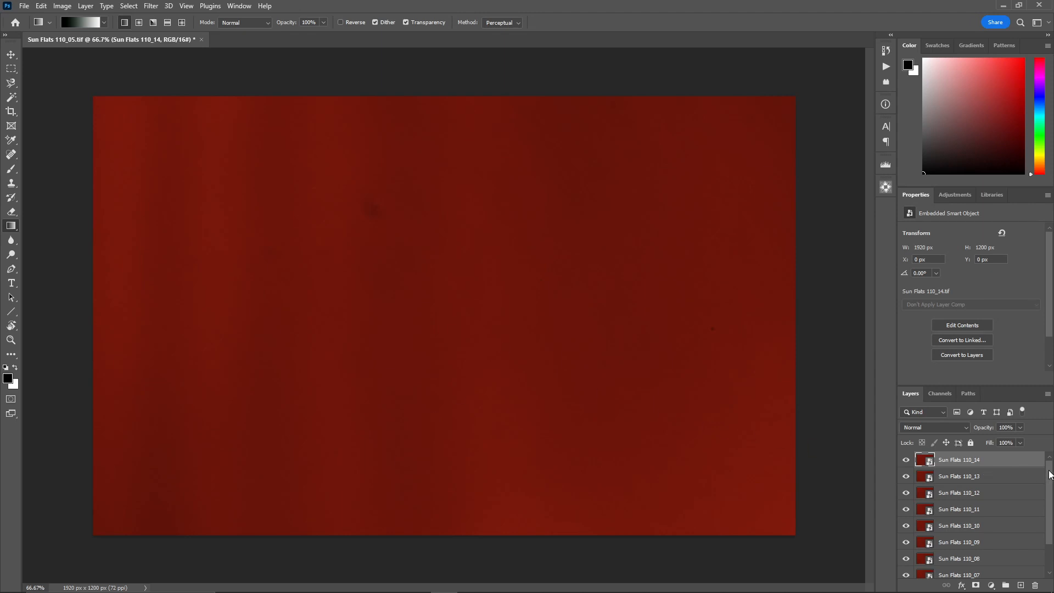
# Convert all the flat frame layers, including the Background, into a single smart object.
pyautogui.scroll(-3, 1050, 475)
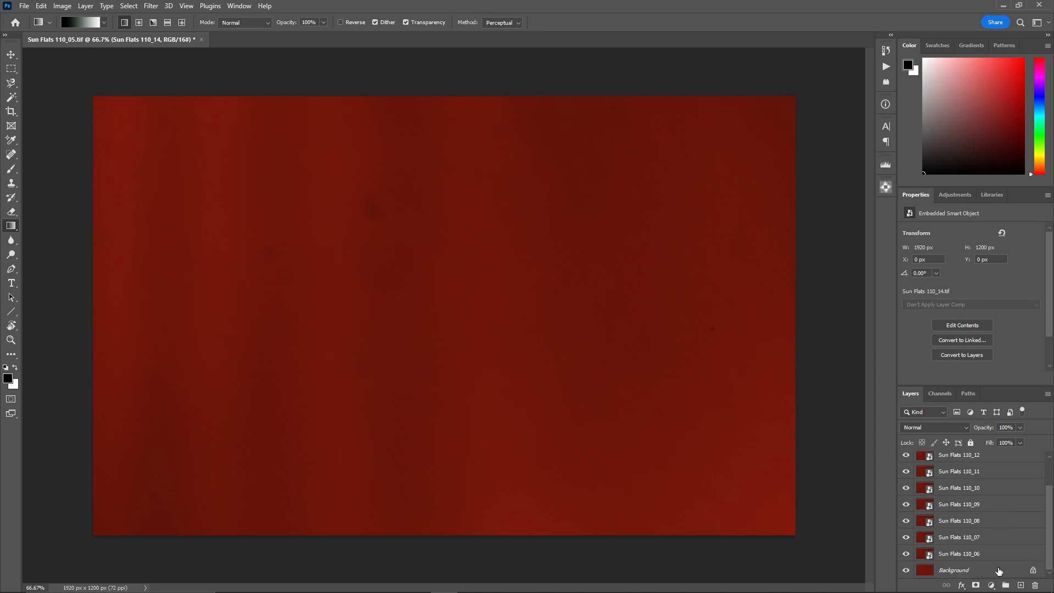
pyautogui.hotkey('ctrl', 'alt', 'a')
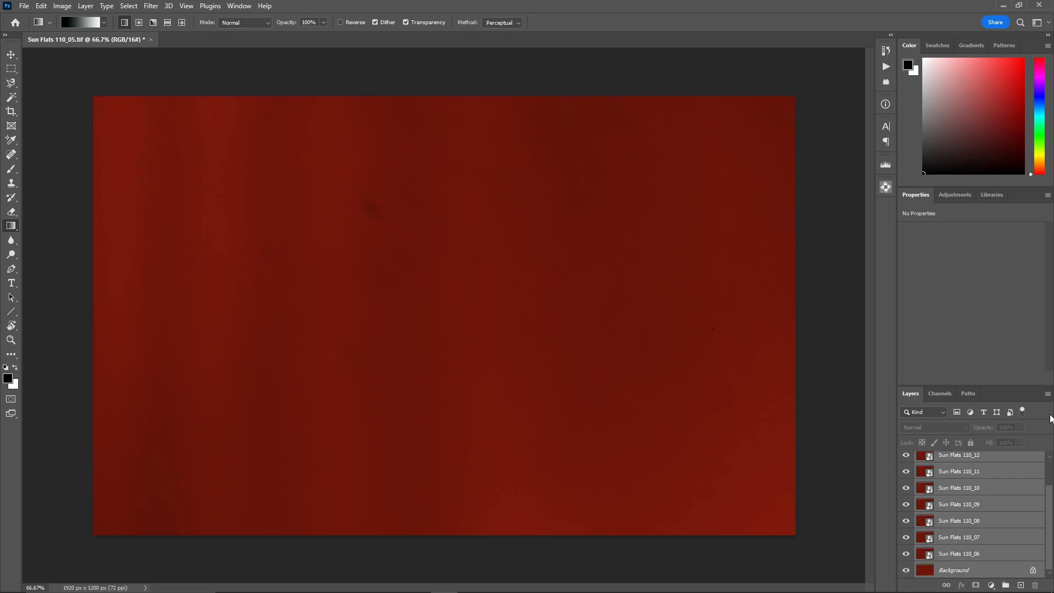
pyautogui.click(1048, 394)
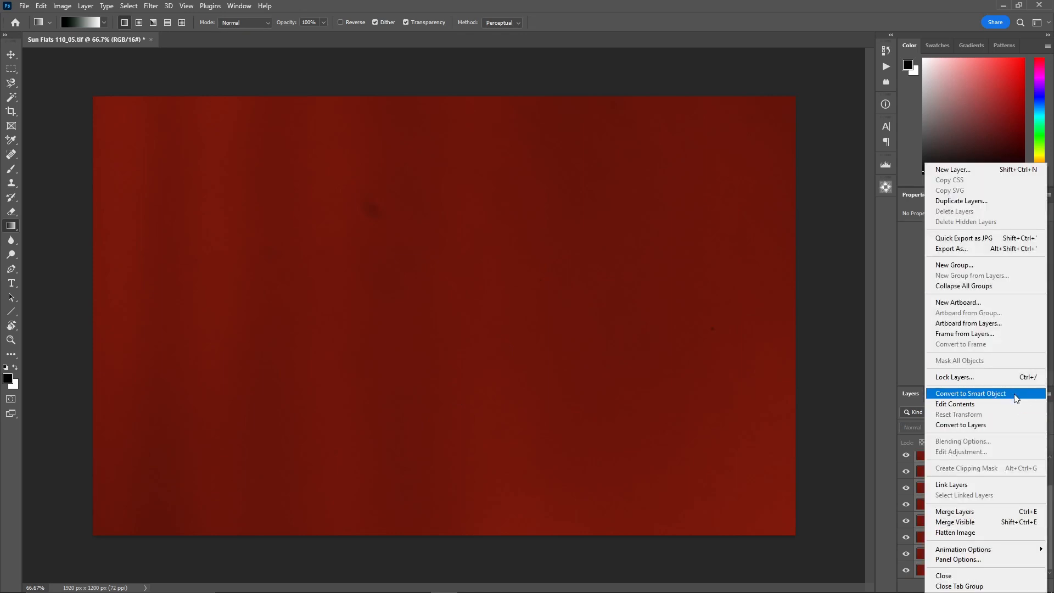
pyautogui.click(1008, 394)
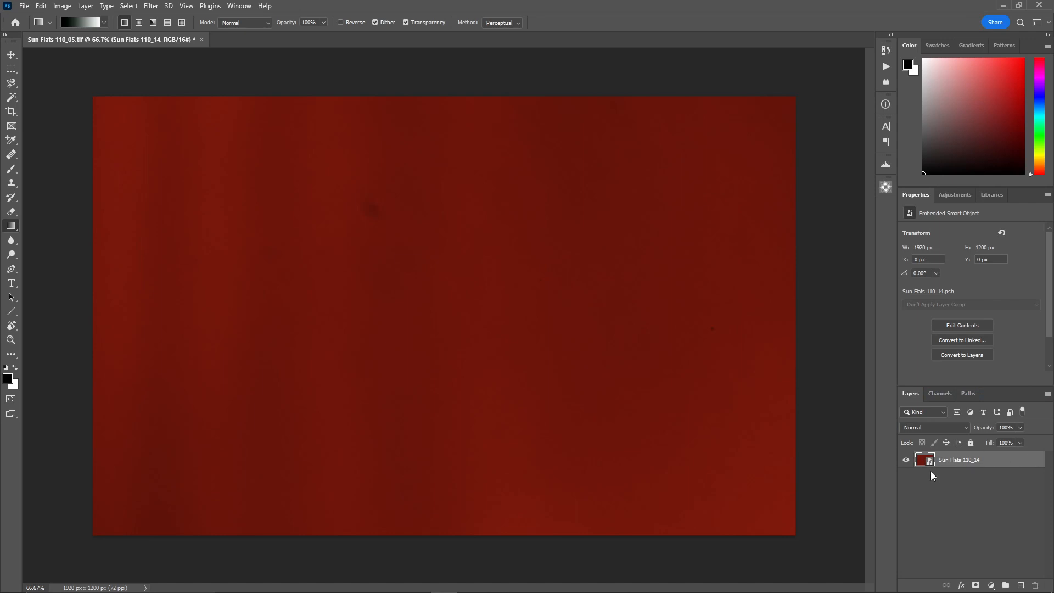
# Apply the Median stack mode to the smart object and flatten the image.
pyautogui.click(85, 6)
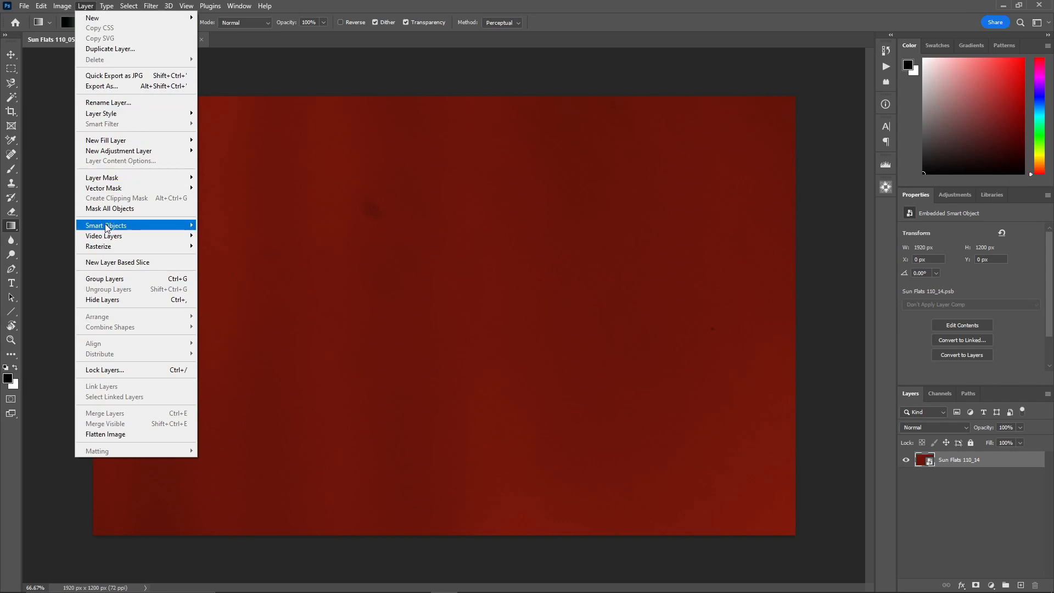
pyautogui.moveTo(126, 226)
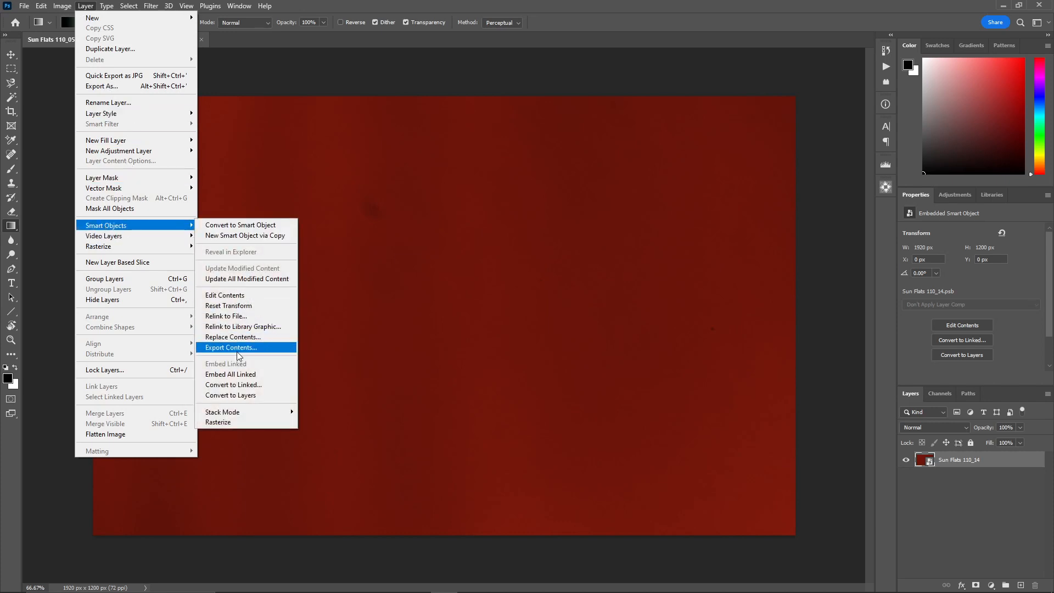
pyautogui.moveTo(286, 411)
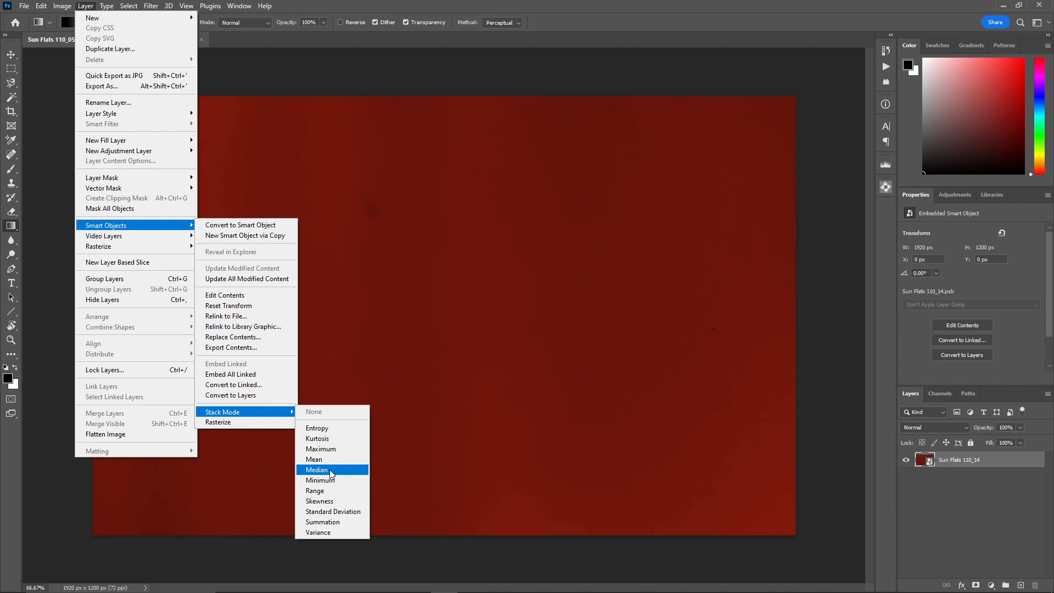
pyautogui.click(330, 470)
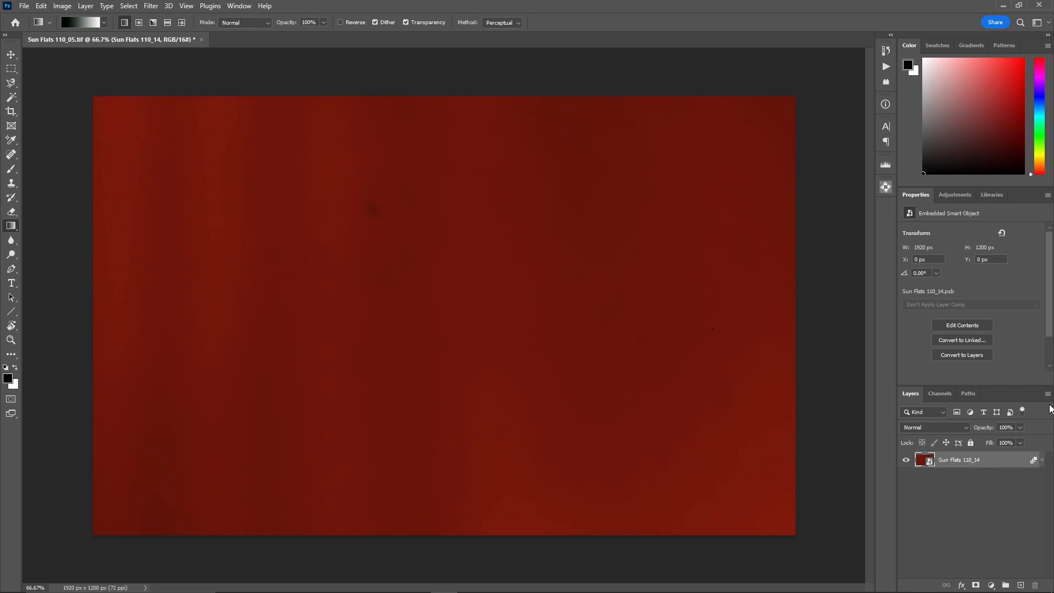
pyautogui.click(1048, 396)
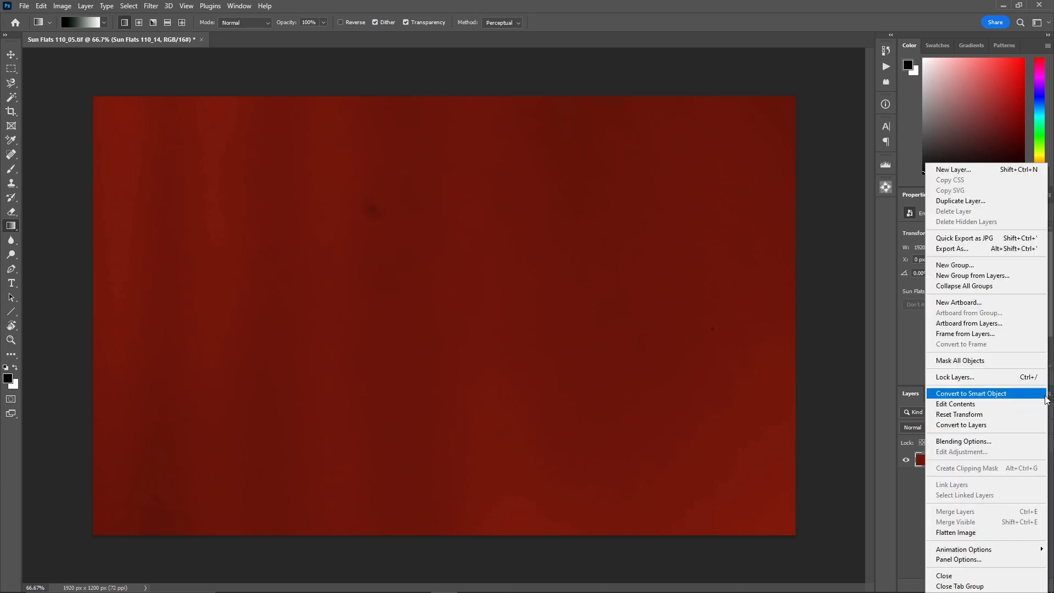
pyautogui.click(997, 531)
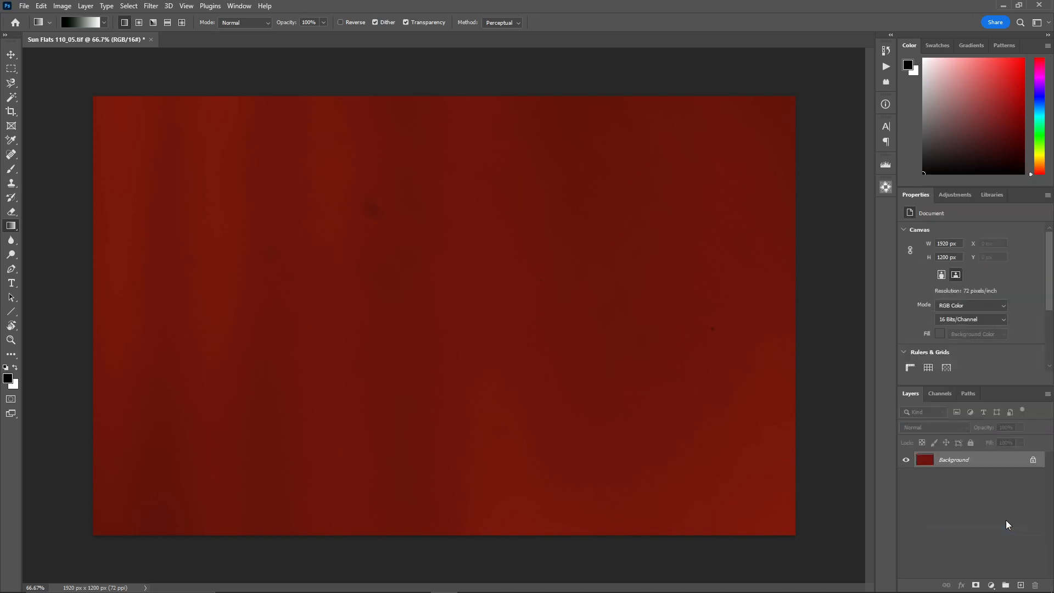
# Save the flattened image on the computer as Sun Flats 110_05-Master.tif in folder 110, without image compression.
pyautogui.click(24, 8)
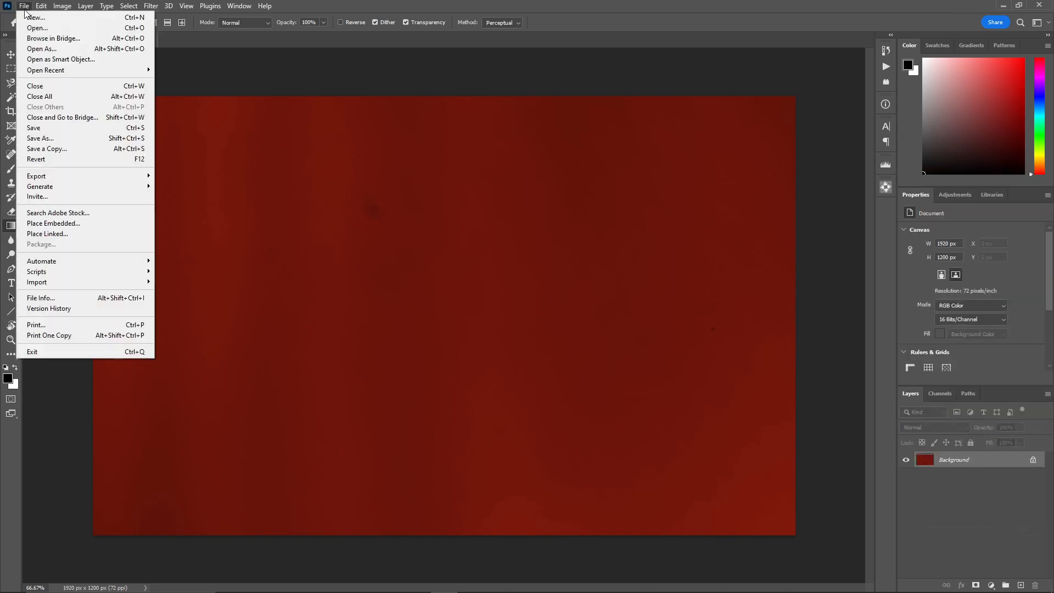
pyautogui.click(33, 128)
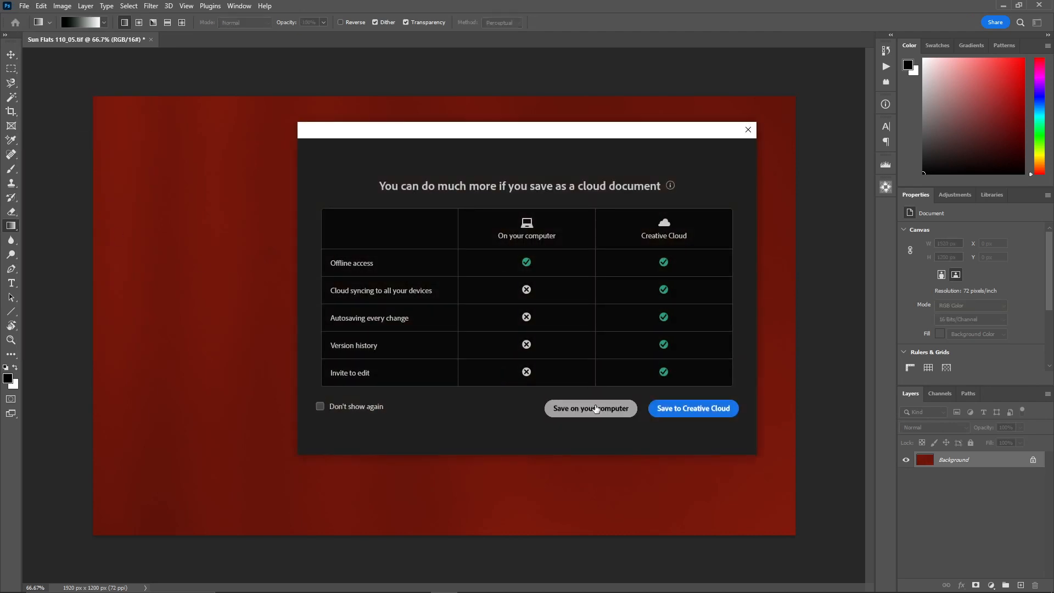
pyautogui.click(597, 408)
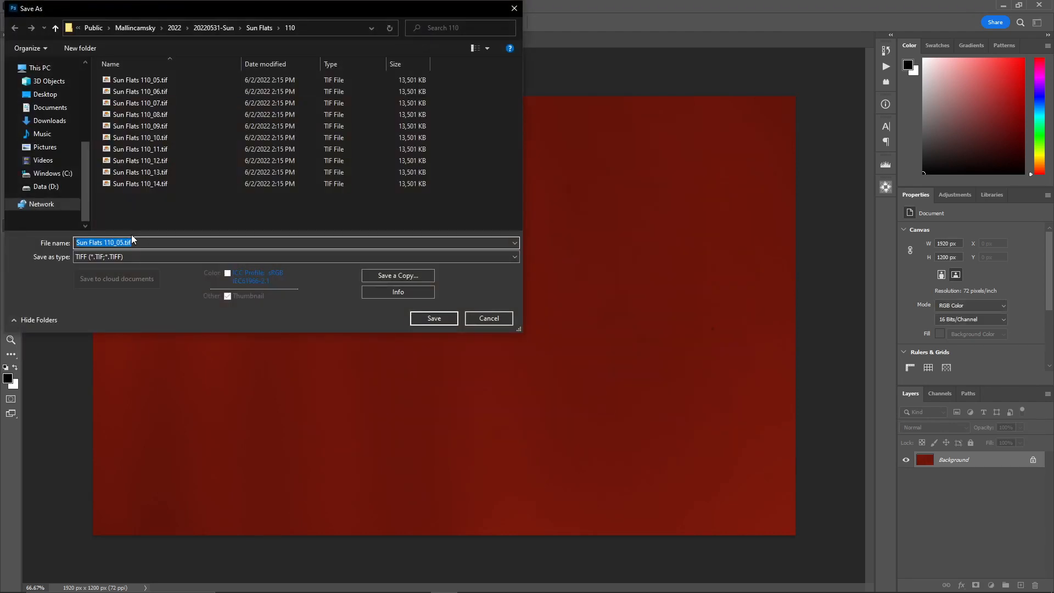
pyautogui.click(125, 243)
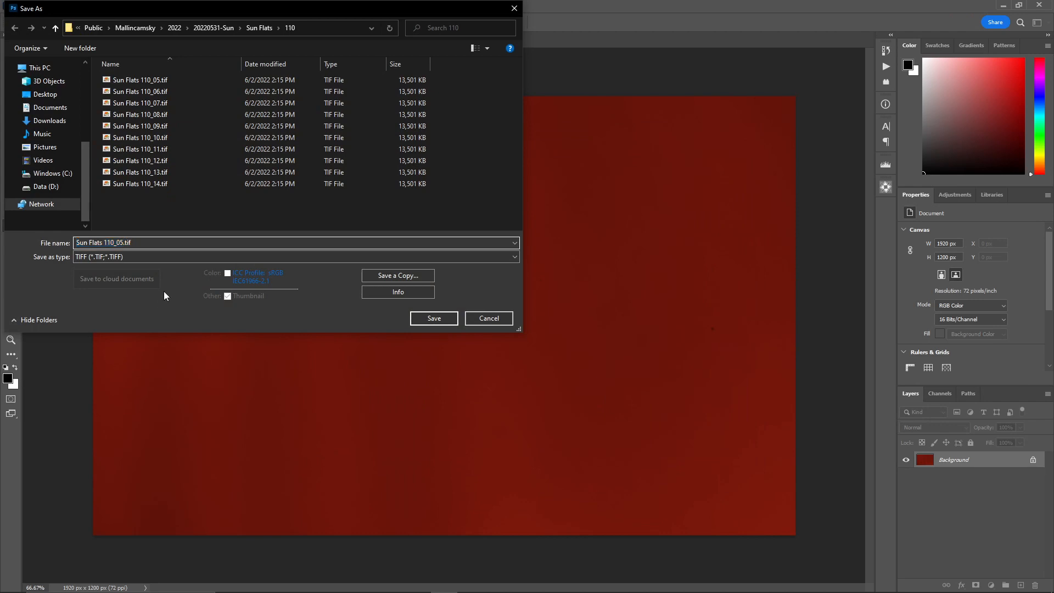
pyautogui.write('-Master')
pyautogui.press('Return')
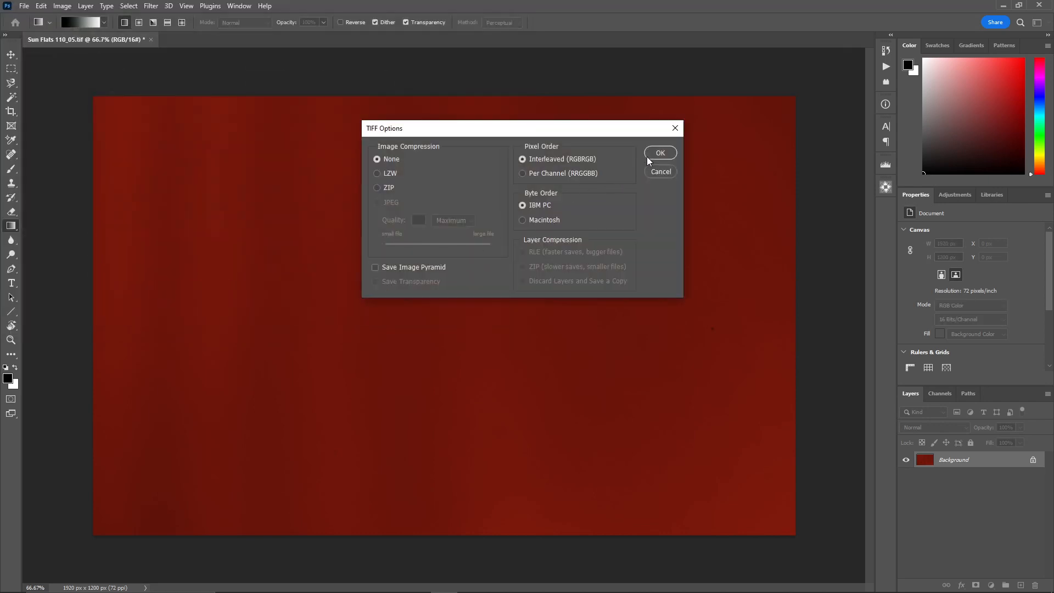
pyautogui.click(649, 156)
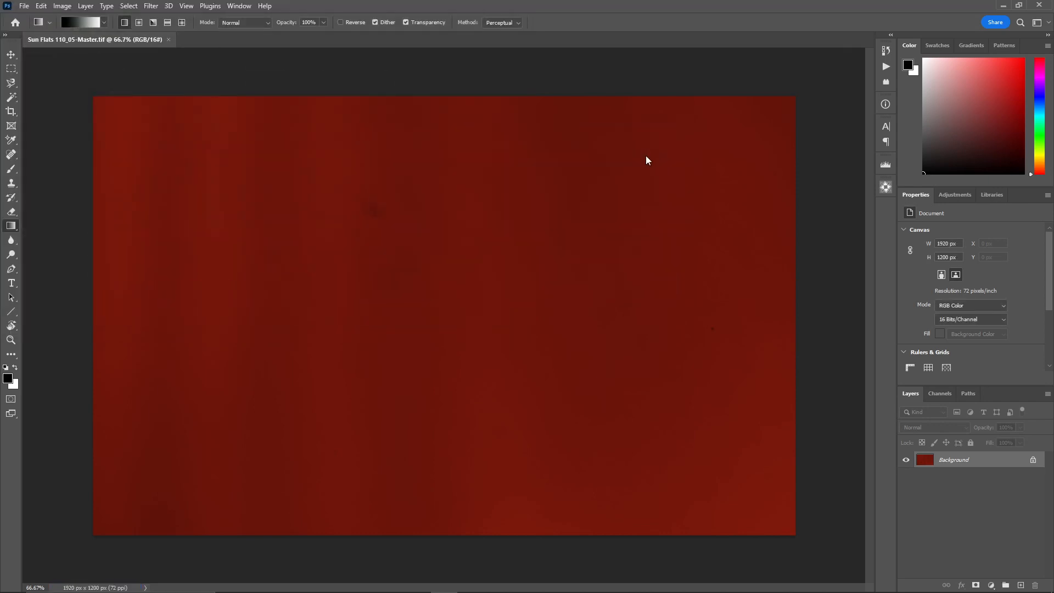
# Close Photoshop and launch AutoStakkert from the installed programs.
pyautogui.click(1039, 5)
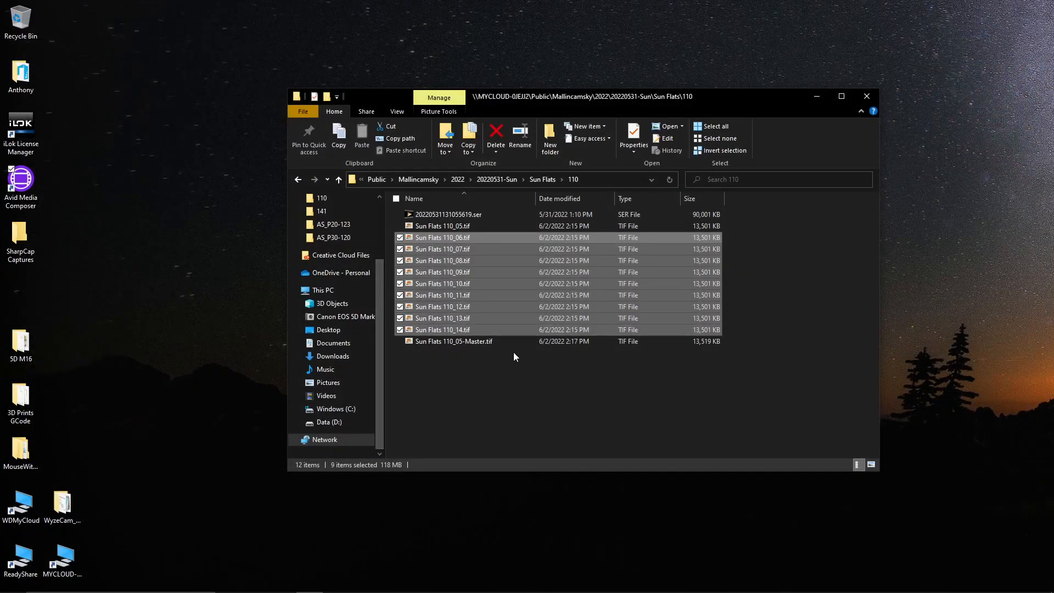
pyautogui.click(11, 585)
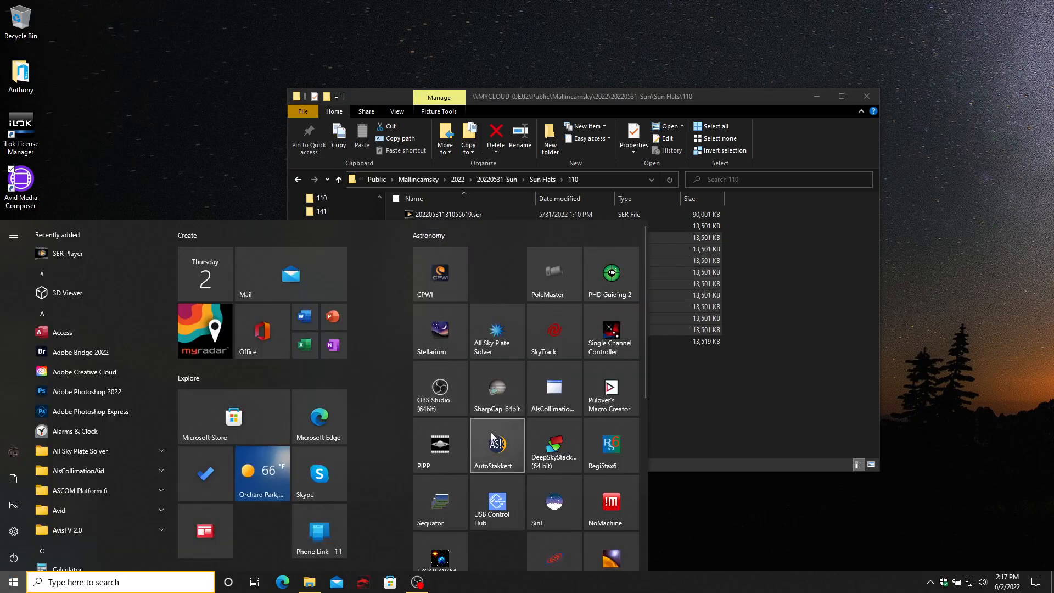
pyautogui.click(493, 446)
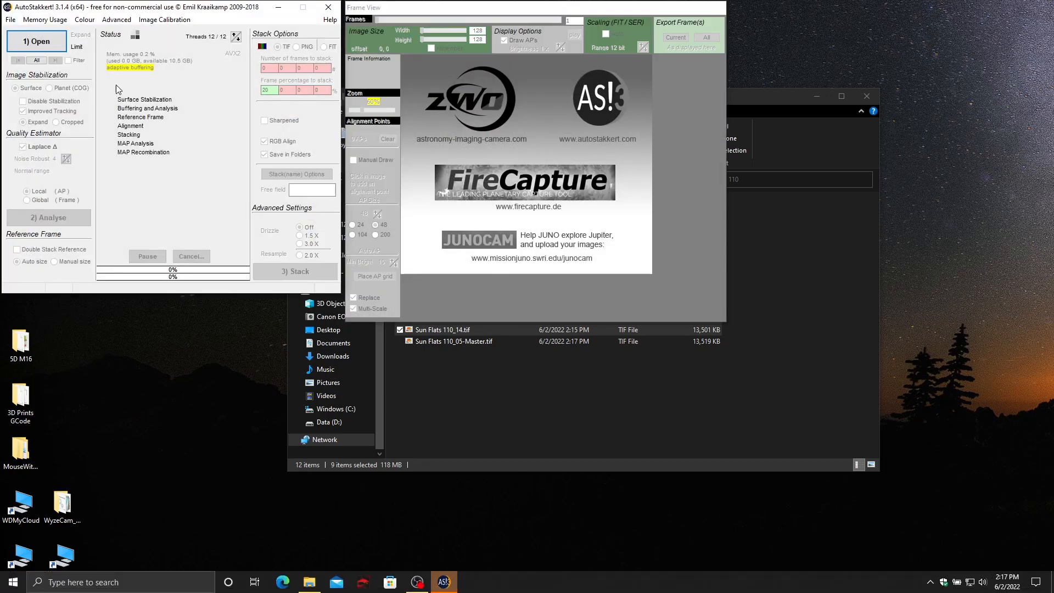
# Open the video 20220531132008728.ser from the Sun Face Proms folder in 20220531-Sun and place the stabilization anchor near the upper right limb.
pyautogui.click(26, 39)
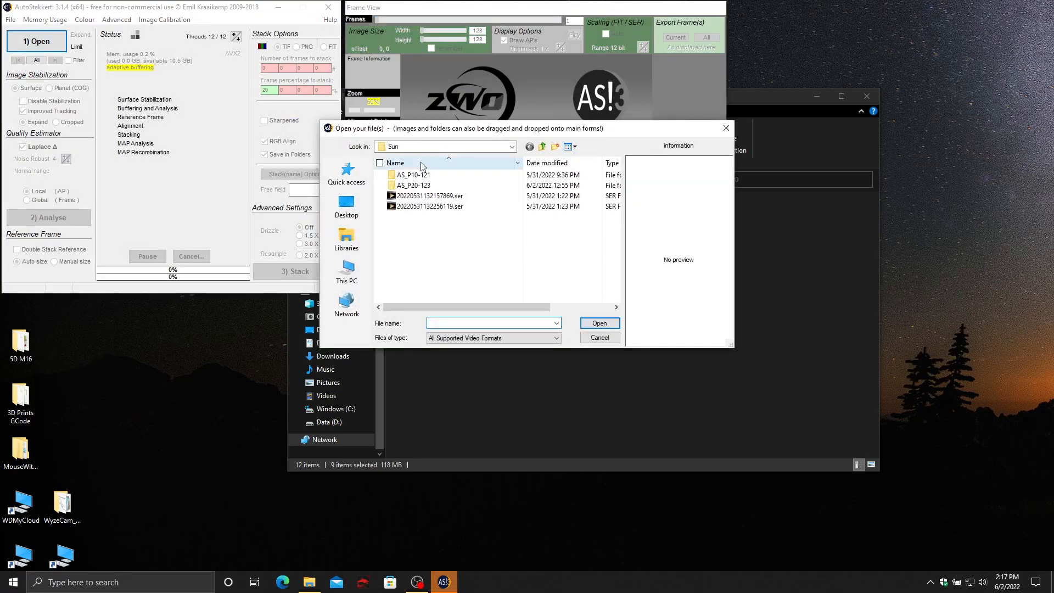
pyautogui.click(512, 147)
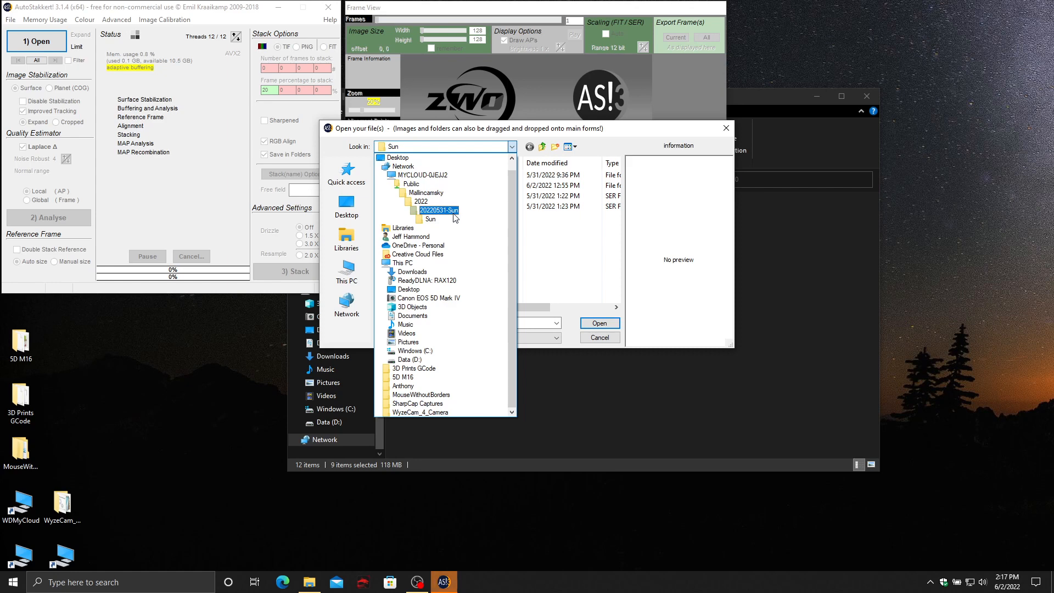
pyautogui.click(452, 213)
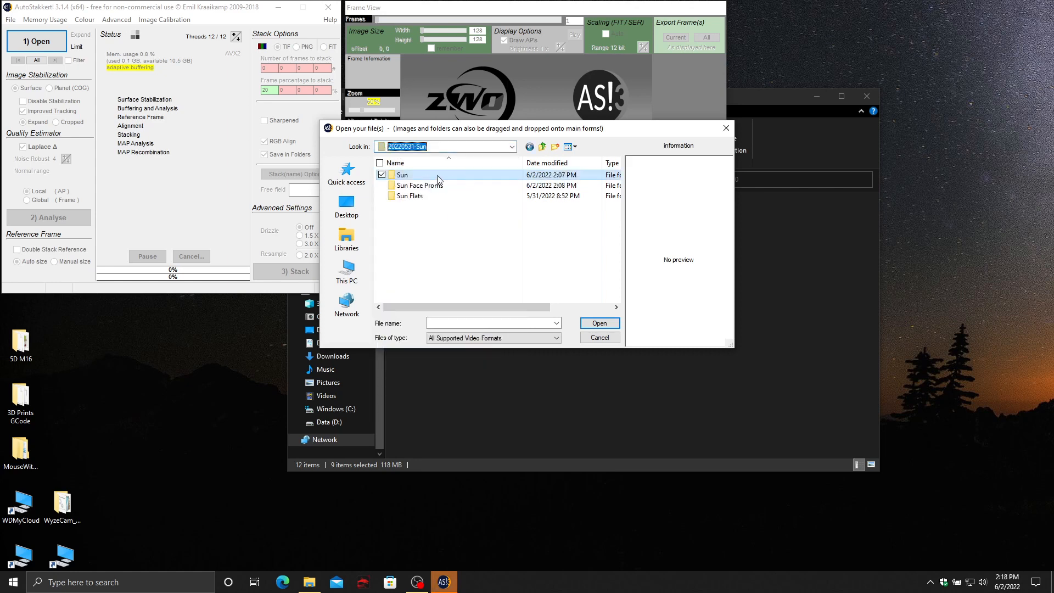
pyautogui.doubleClick(412, 187)
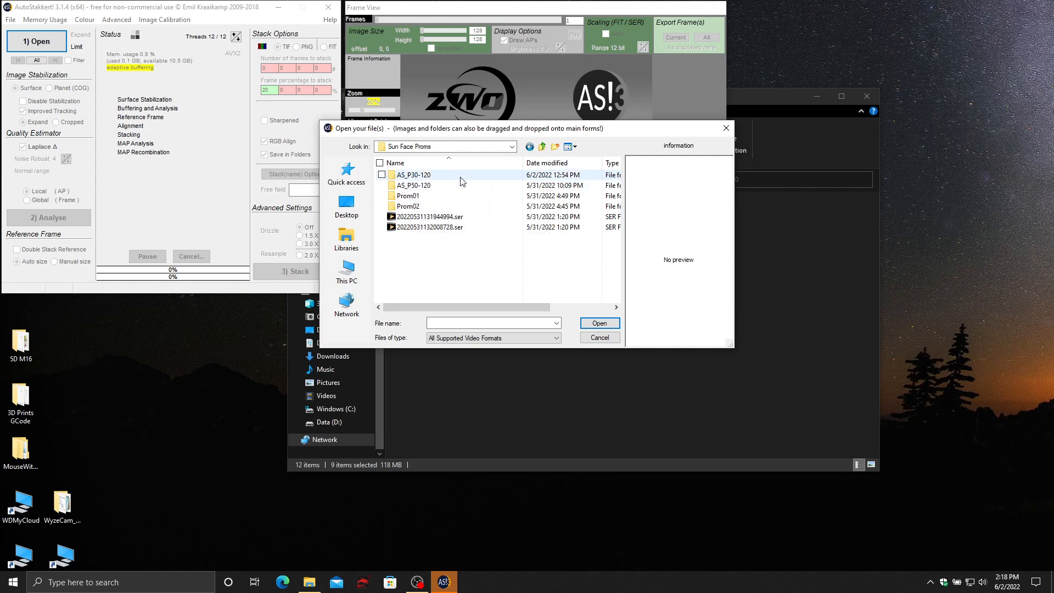
pyautogui.click(543, 147)
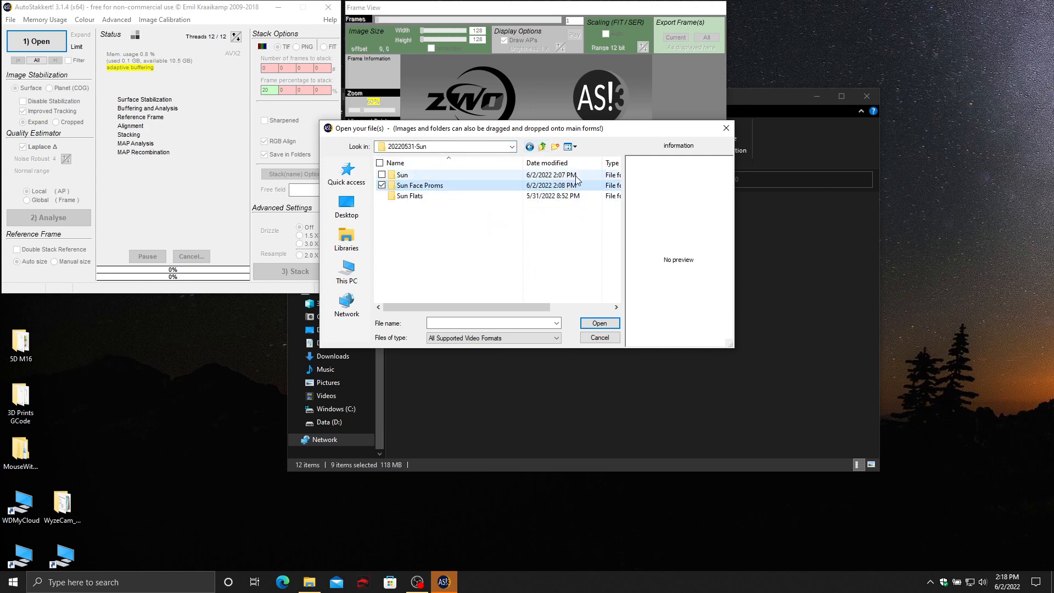
pyautogui.doubleClick(399, 186)
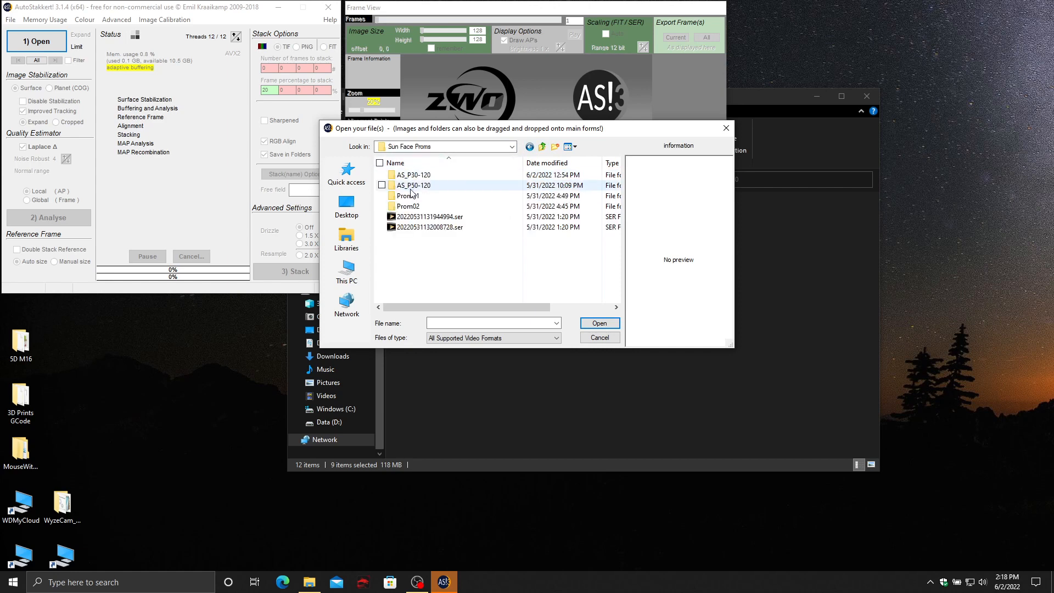
pyautogui.doubleClick(426, 227)
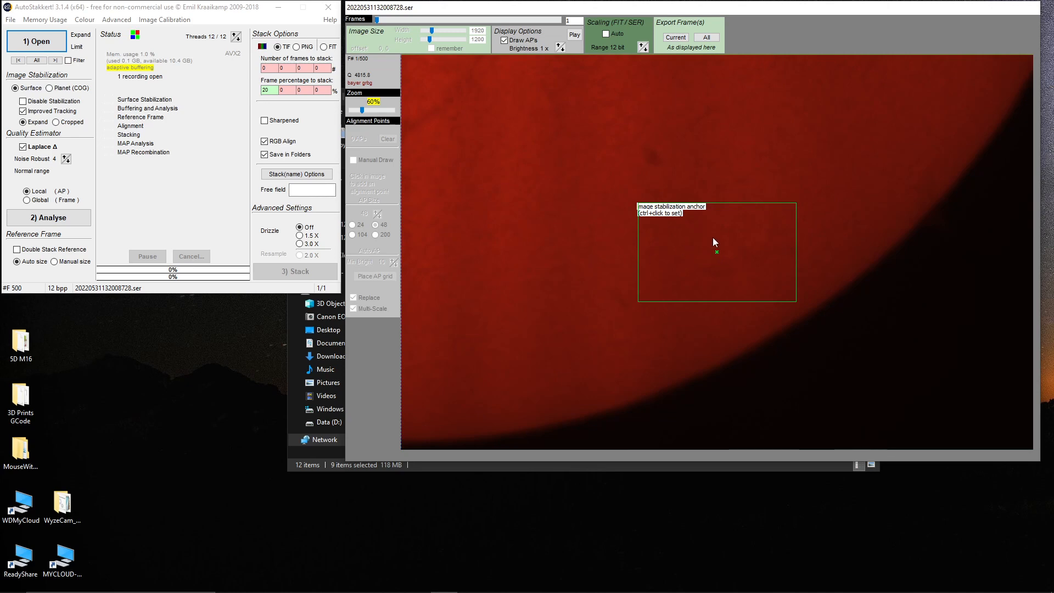
pyautogui.keyDown('ctrl'); pyautogui.click(881, 155); pyautogui.keyUp('ctrl')
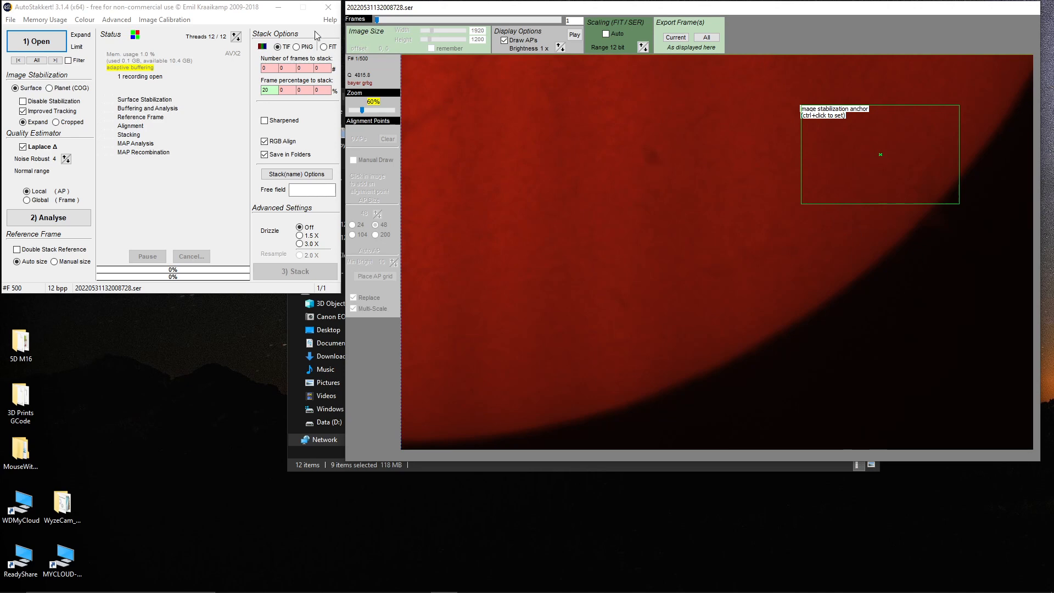
# Load Sun Flats 110_05-Master.tif from folder 110 inside Sun Flats as the master flat.
pyautogui.click(152, 21)
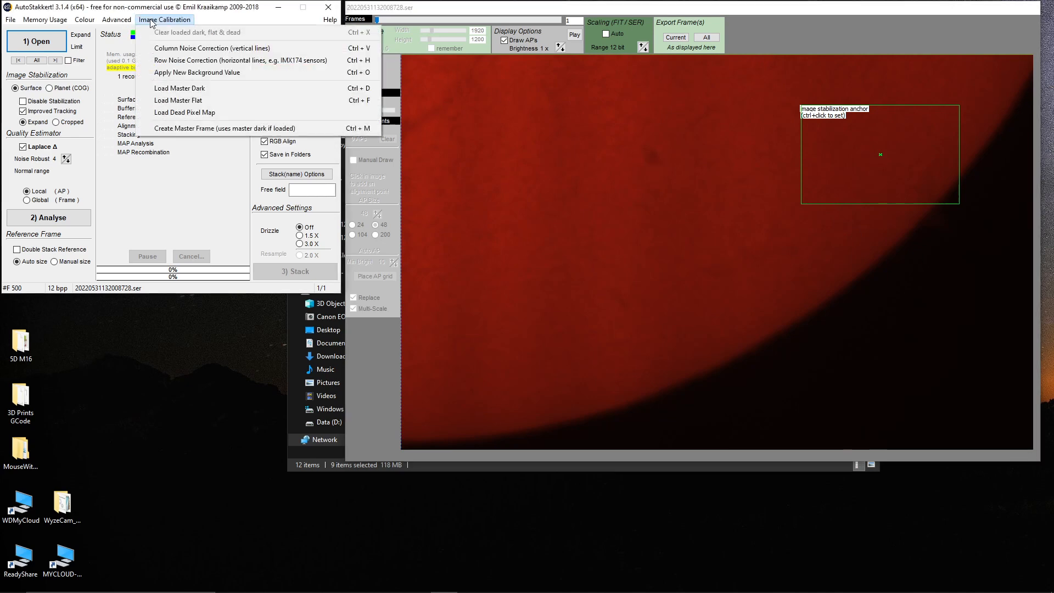
pyautogui.click(163, 106)
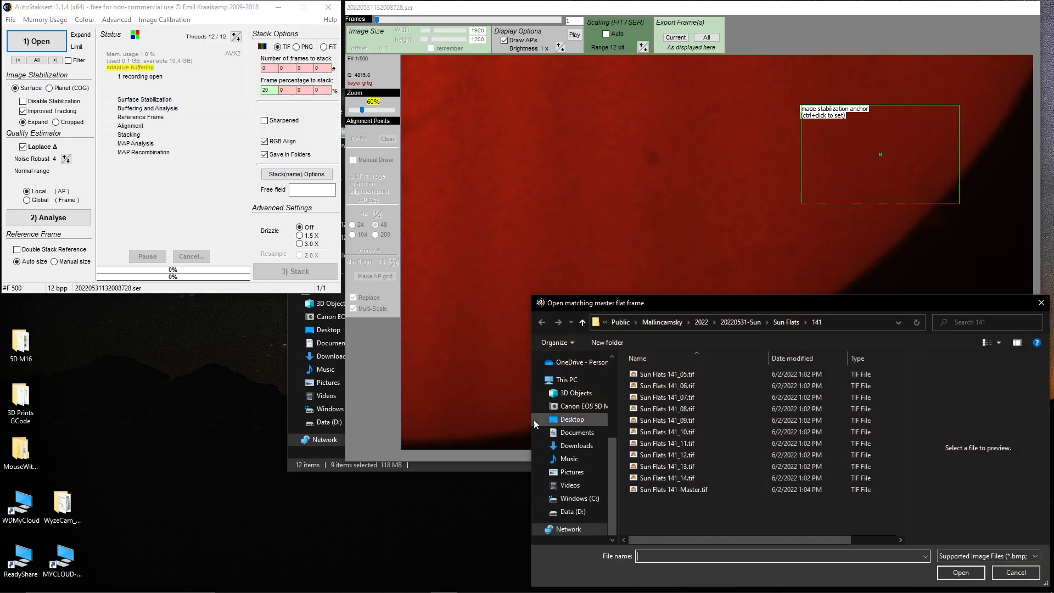
pyautogui.click(688, 490)
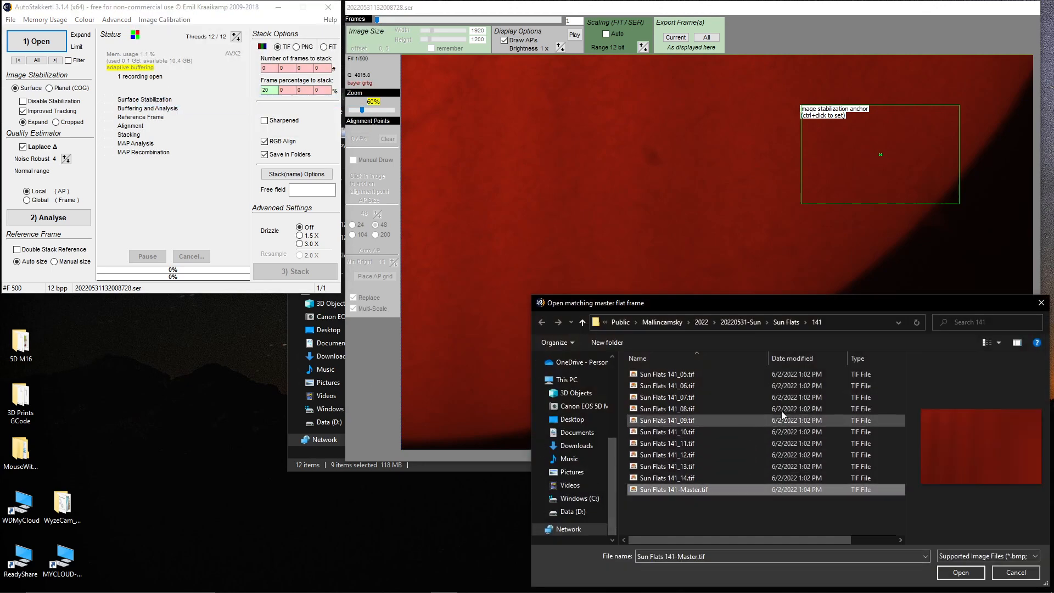
pyautogui.click(787, 323)
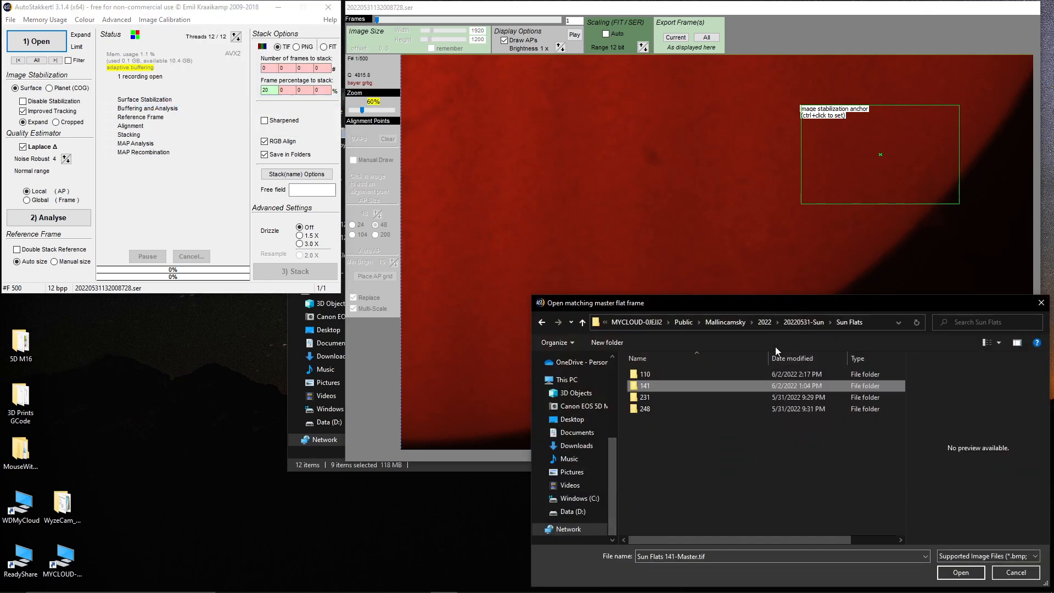
pyautogui.doubleClick(668, 375)
pyautogui.doubleClick(682, 389)
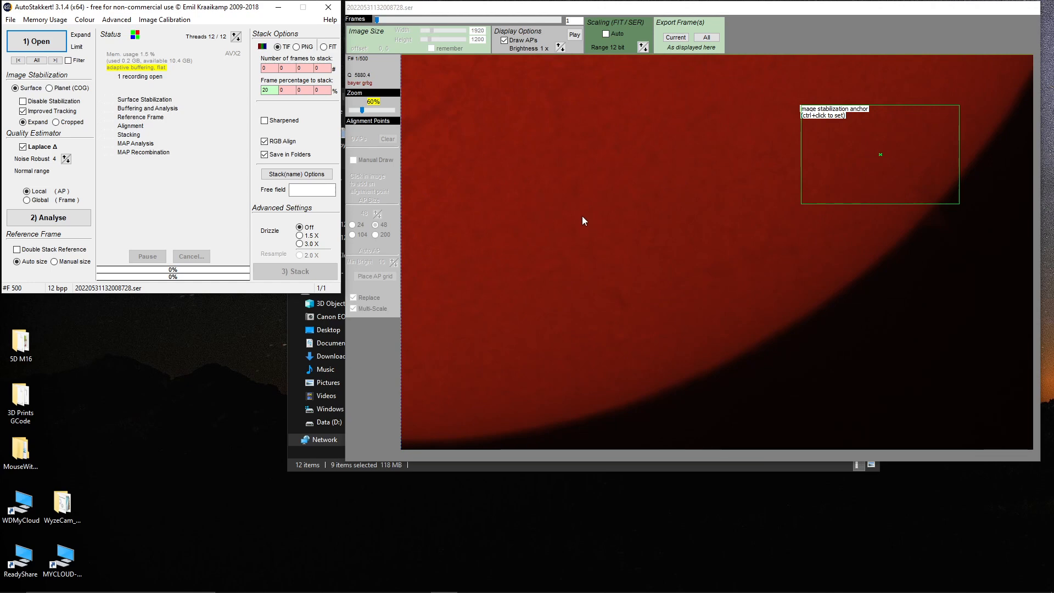
# Move the image stabilization anchor to the lower part of the solar disk and analyse the video.
pyautogui.keyDown('ctrl'); pyautogui.click(610, 296); pyautogui.keyUp('ctrl')
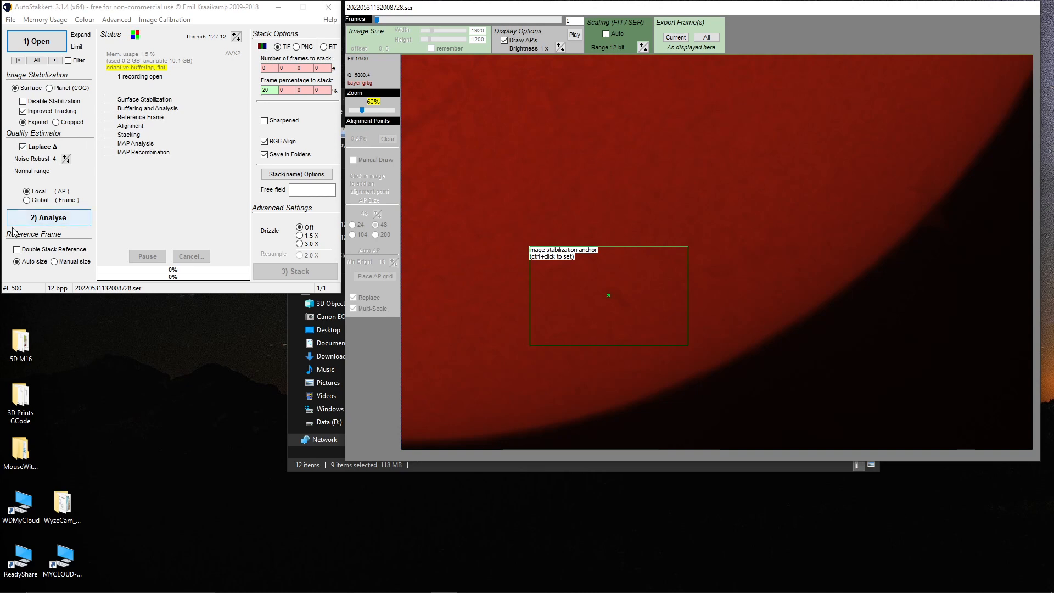
pyautogui.click(50, 219)
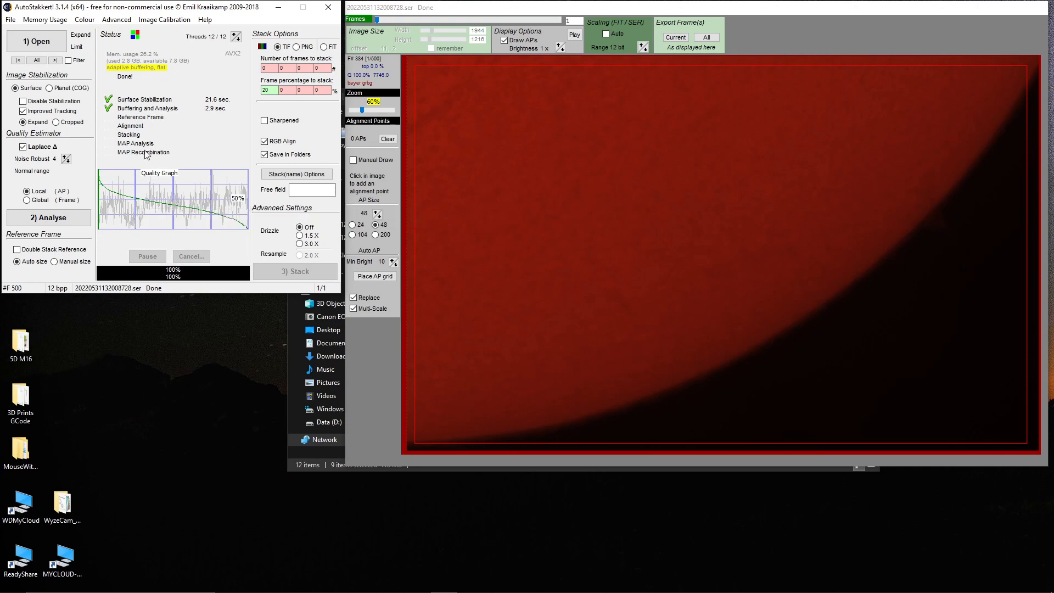
# Open the other video, 20220531131944994.ser, from the Sun Face Proms folder.
pyautogui.click(11, 20)
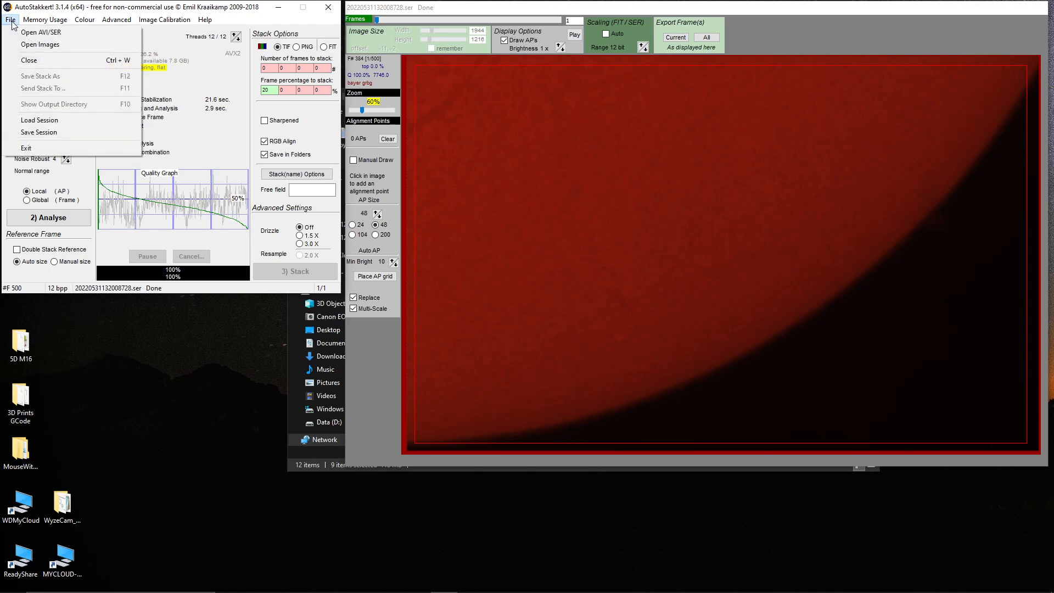
pyautogui.click(41, 9)
pyautogui.click(44, 43)
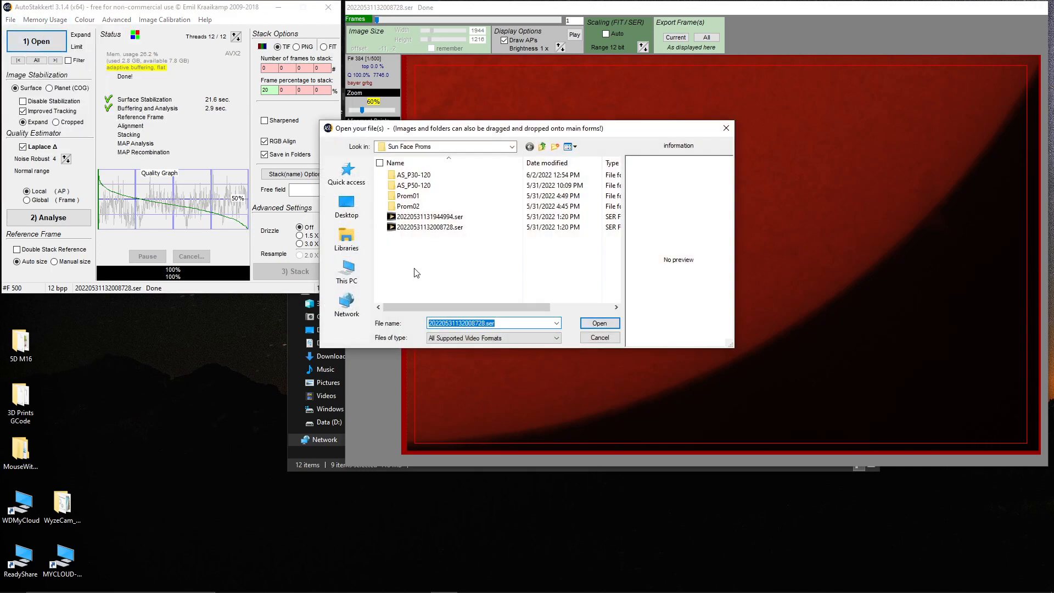
pyautogui.doubleClick(446, 216)
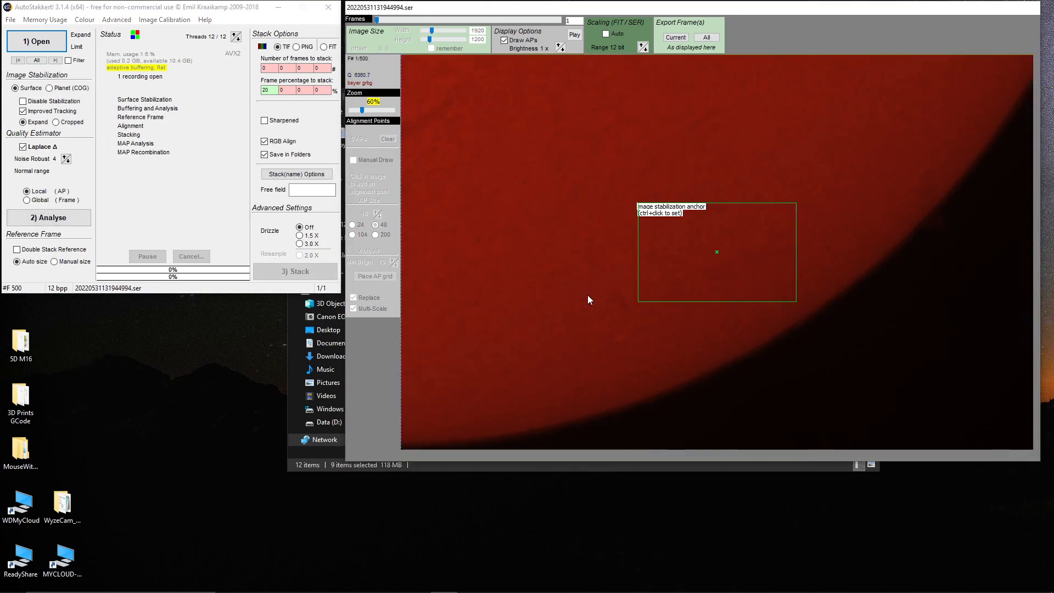
# Set the stabilization anchor on the dark surface feature in the lower part of the solar disk and analyse the video.
pyautogui.keyDown('ctrl'); pyautogui.click(607, 299); pyautogui.keyUp('ctrl')
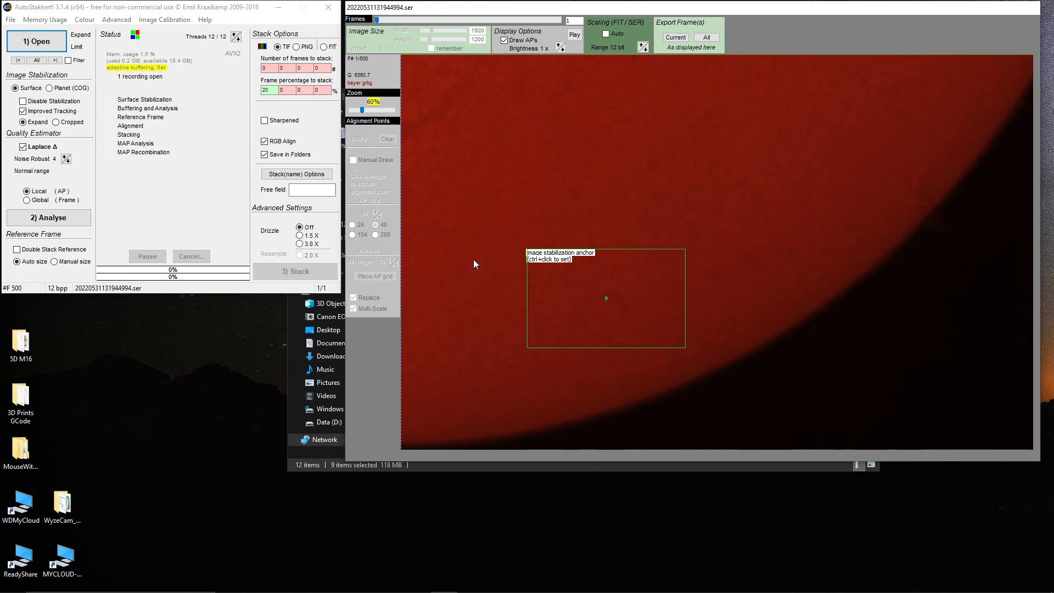
pyautogui.click(35, 43)
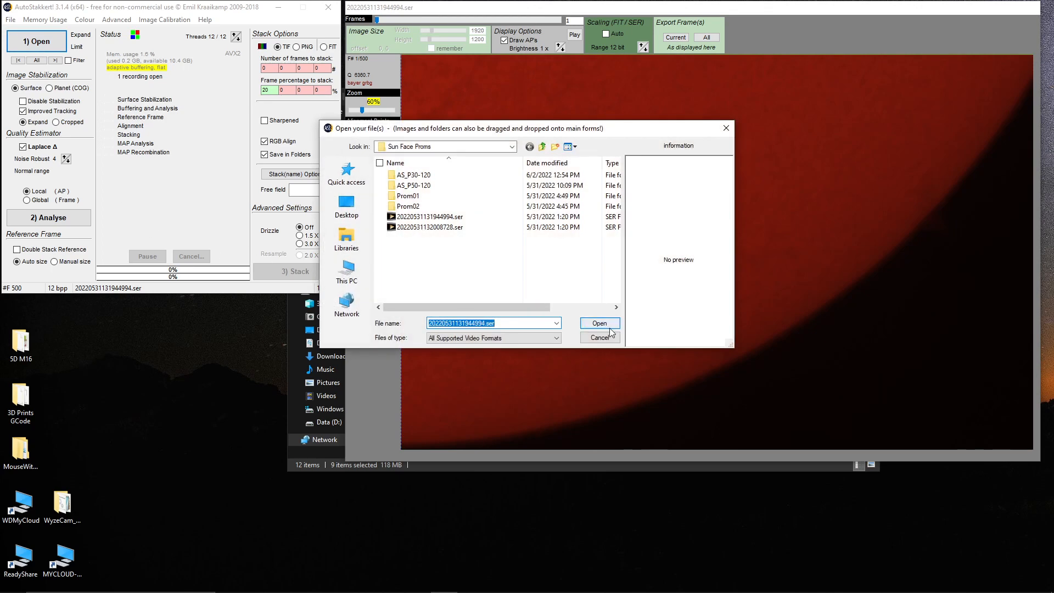
pyautogui.click(607, 338)
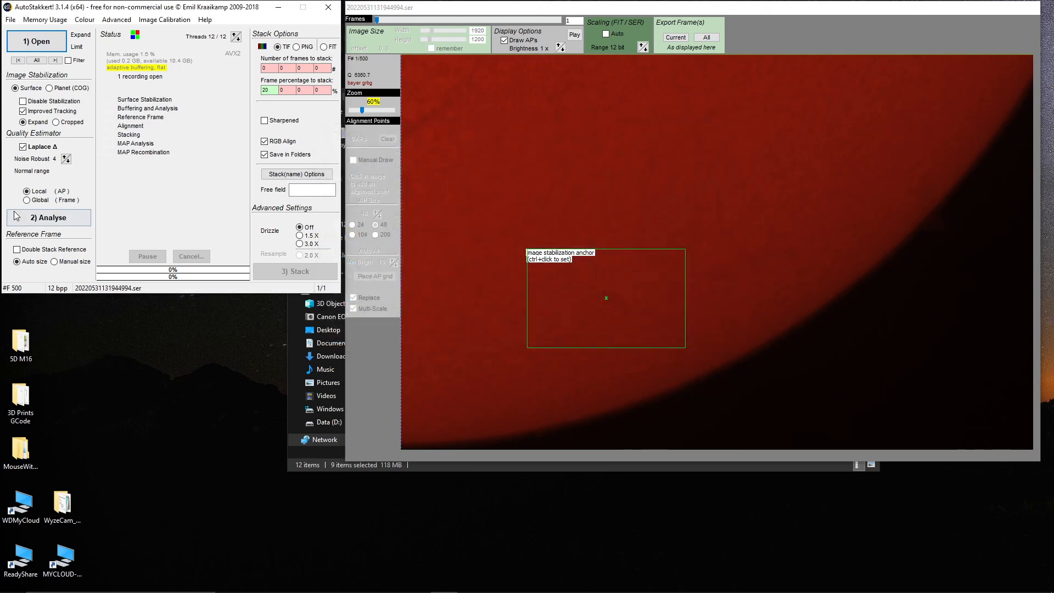
pyautogui.click(46, 219)
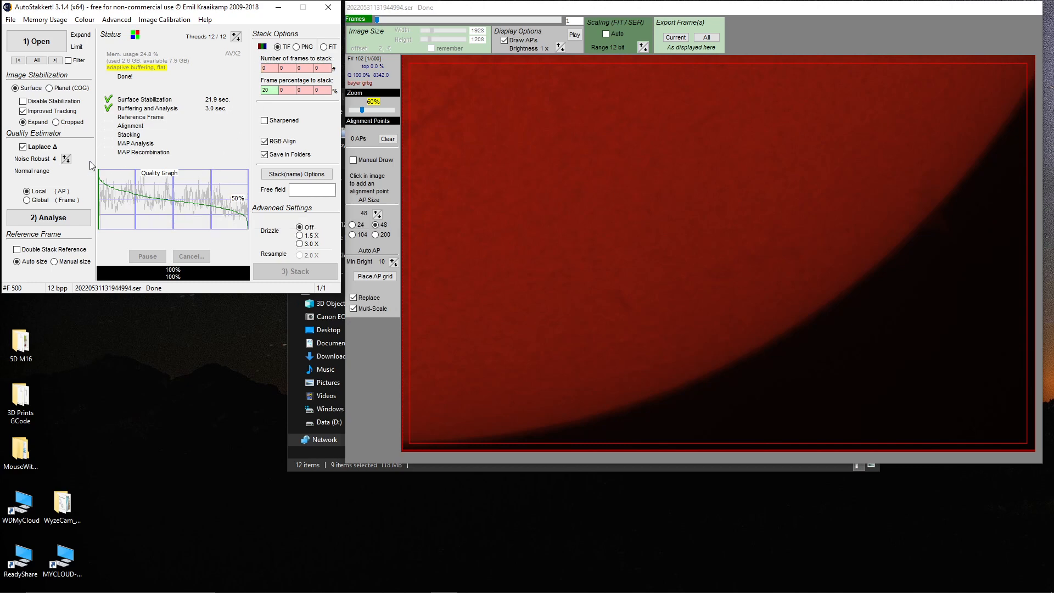
# Brighten the frame preview to 4x to examine the prominences along the solar limb, and return it to 1x.
pyautogui.click(427, 240)
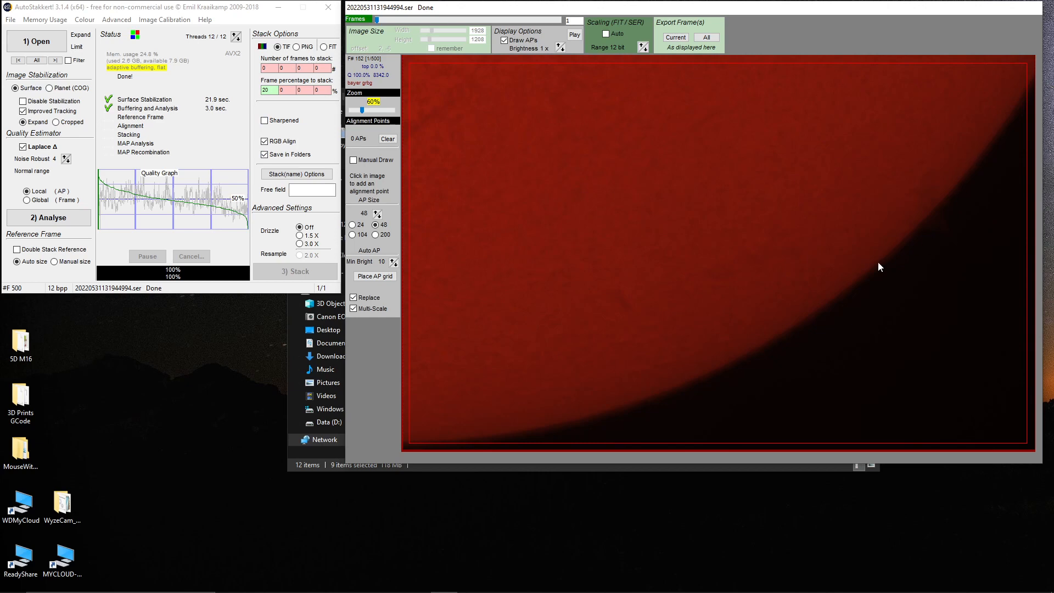
pyautogui.click(561, 45)
pyautogui.click(560, 45)
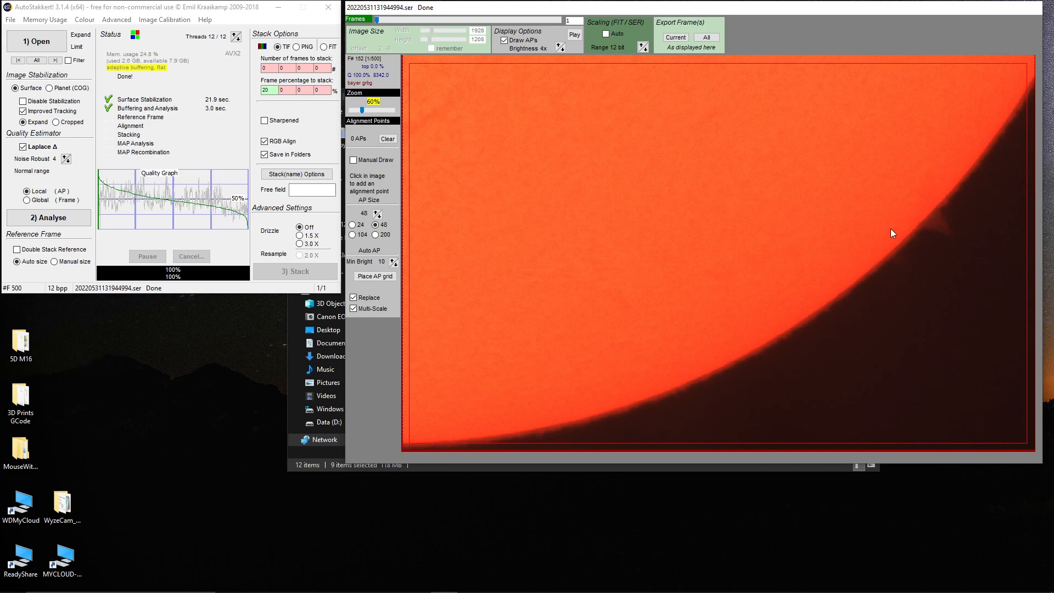
pyautogui.click(561, 51)
pyautogui.click(561, 51)
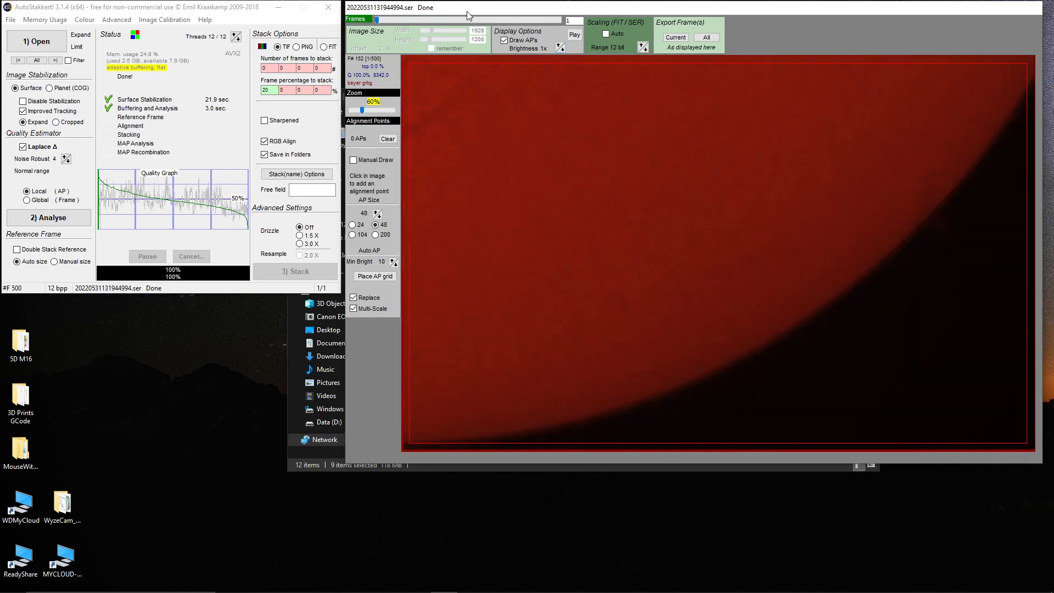
# Place an automatic alignment point grid over the solar disk and raise the display brightness to 4x.
pyautogui.click(384, 275)
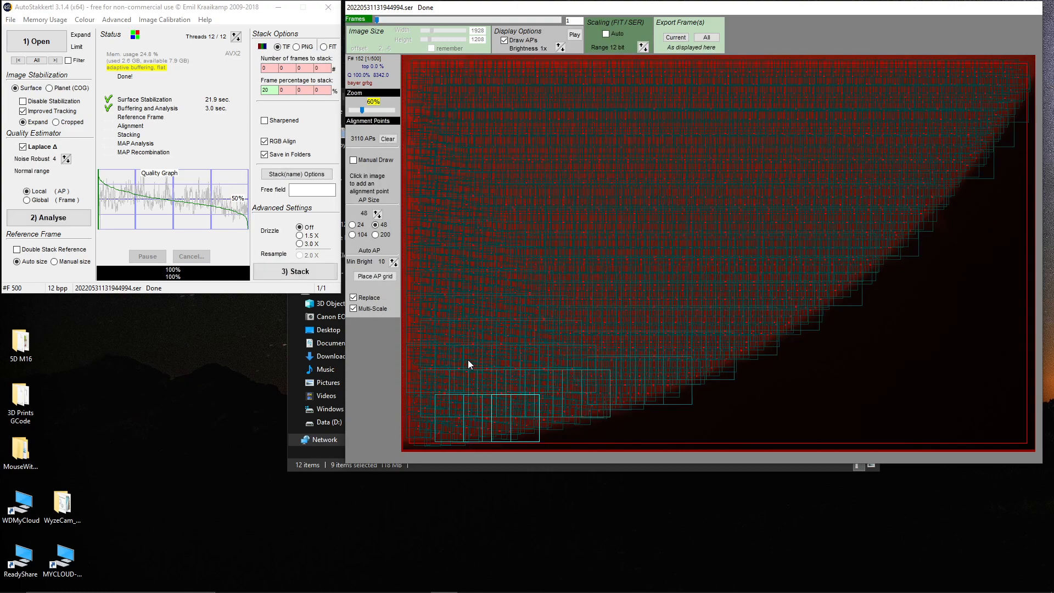
pyautogui.click(559, 46)
pyautogui.click(558, 45)
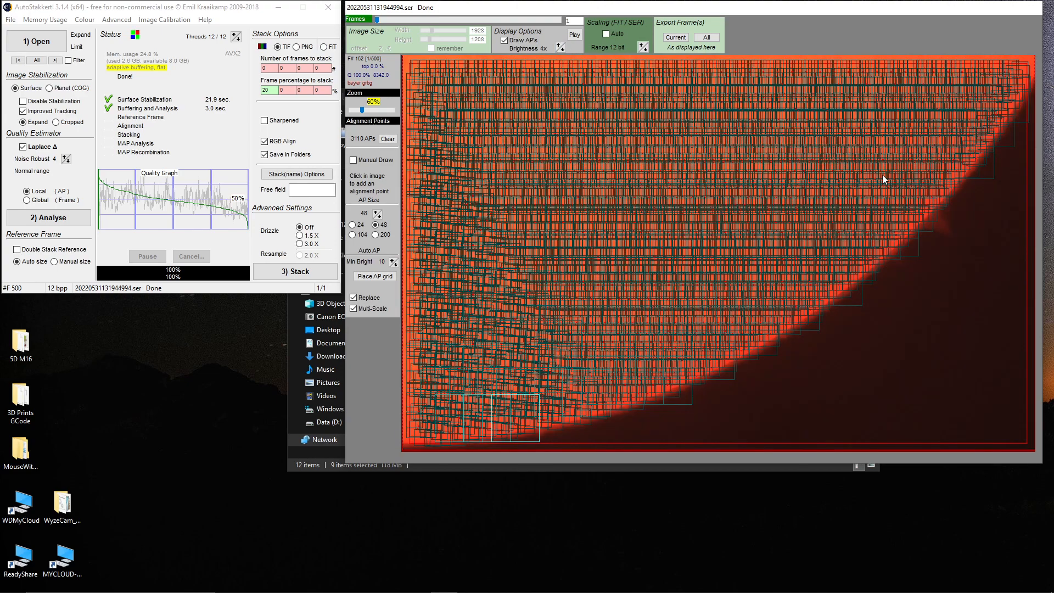
# Add clusters of manual alignment points over the two prominences just outside the solar limb.
pyautogui.click(937, 212)
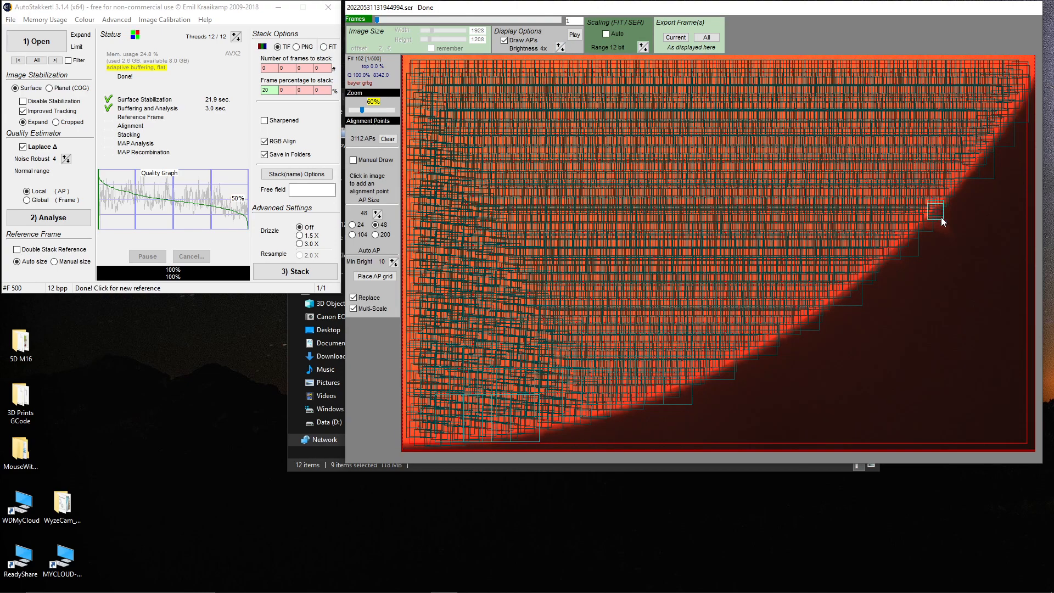
pyautogui.click(941, 219)
pyautogui.click(911, 221)
pyautogui.click(932, 212)
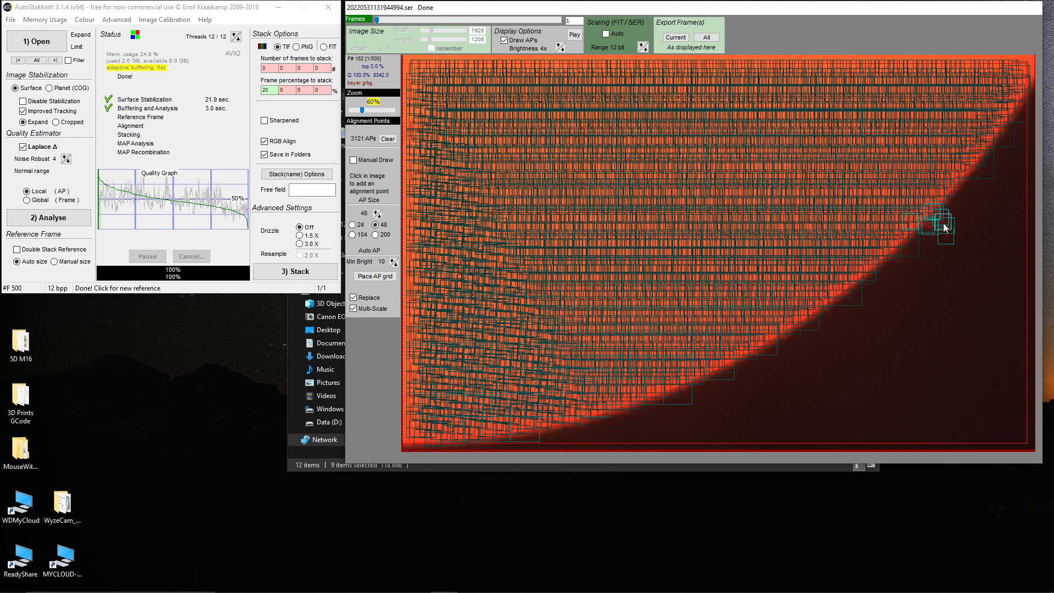
pyautogui.click(940, 223)
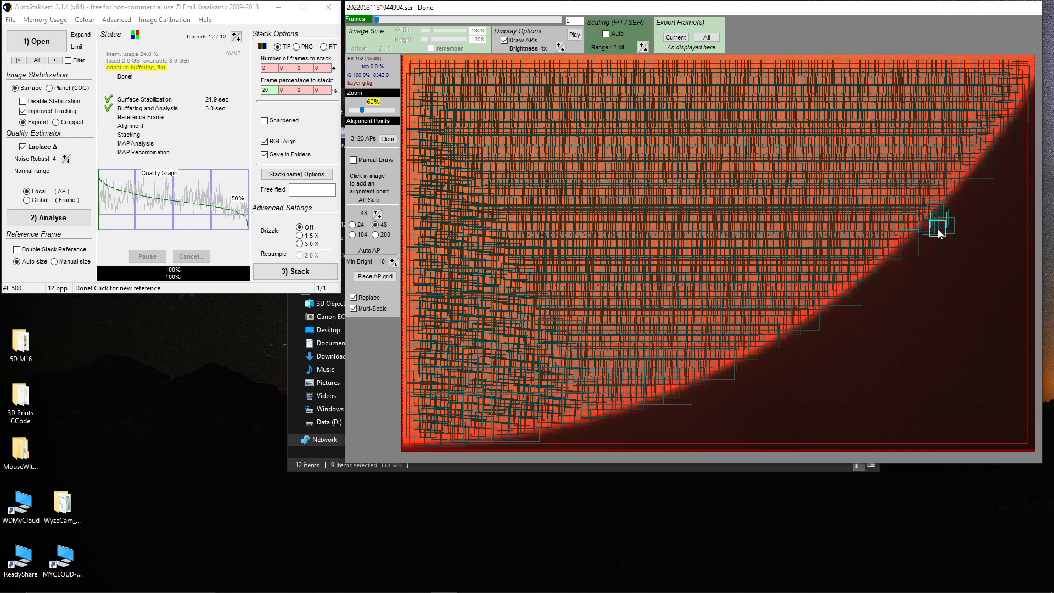
pyautogui.click(899, 256)
pyautogui.click(901, 254)
pyautogui.click(947, 232)
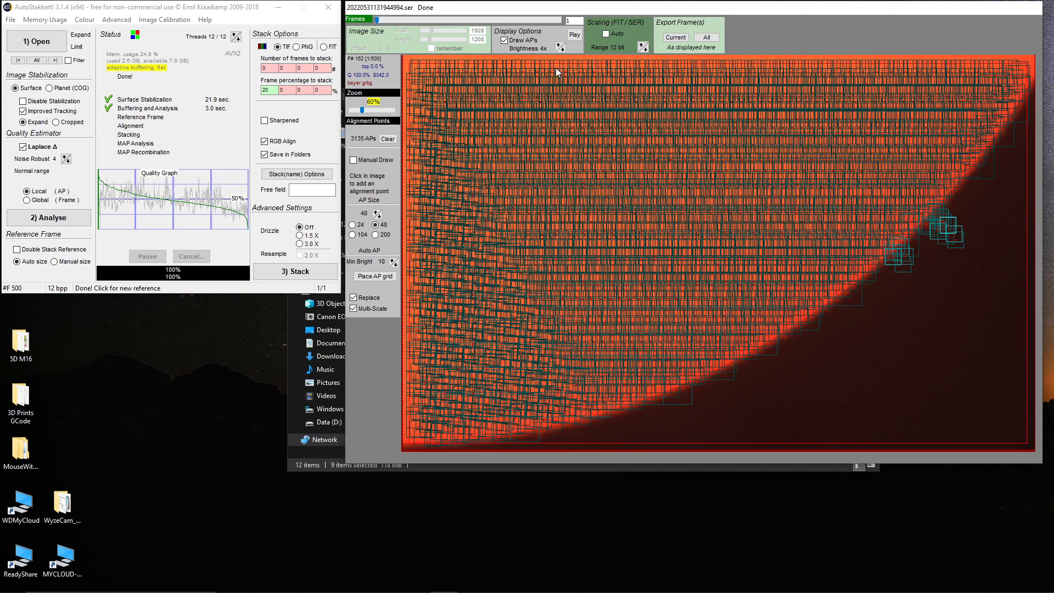
# Reset the display brightness to 1x and stack the video with the placed alignment points.
pyautogui.click(565, 51)
pyautogui.click(566, 50)
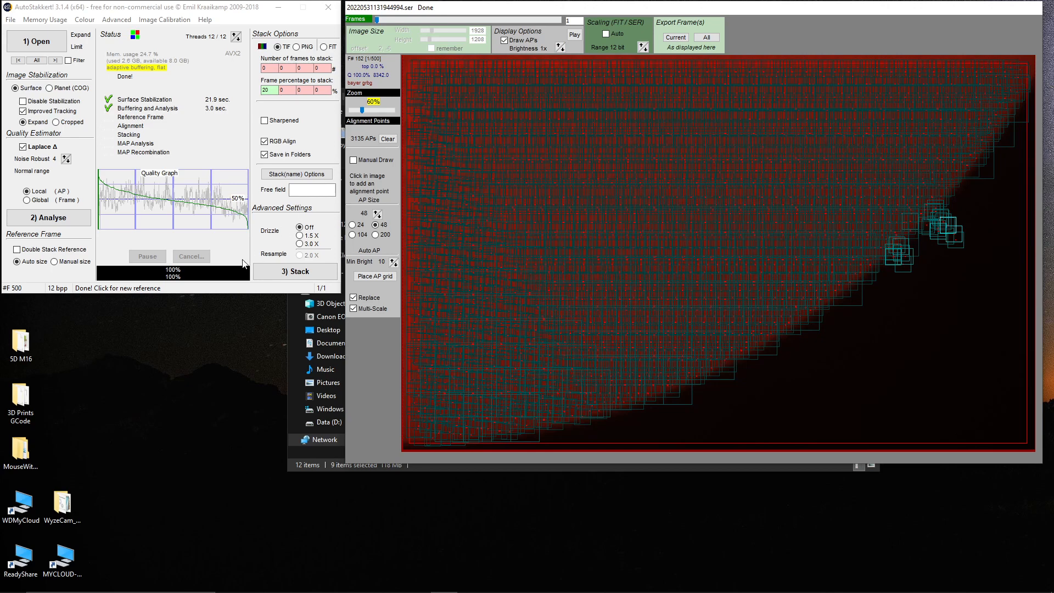
pyautogui.click(284, 272)
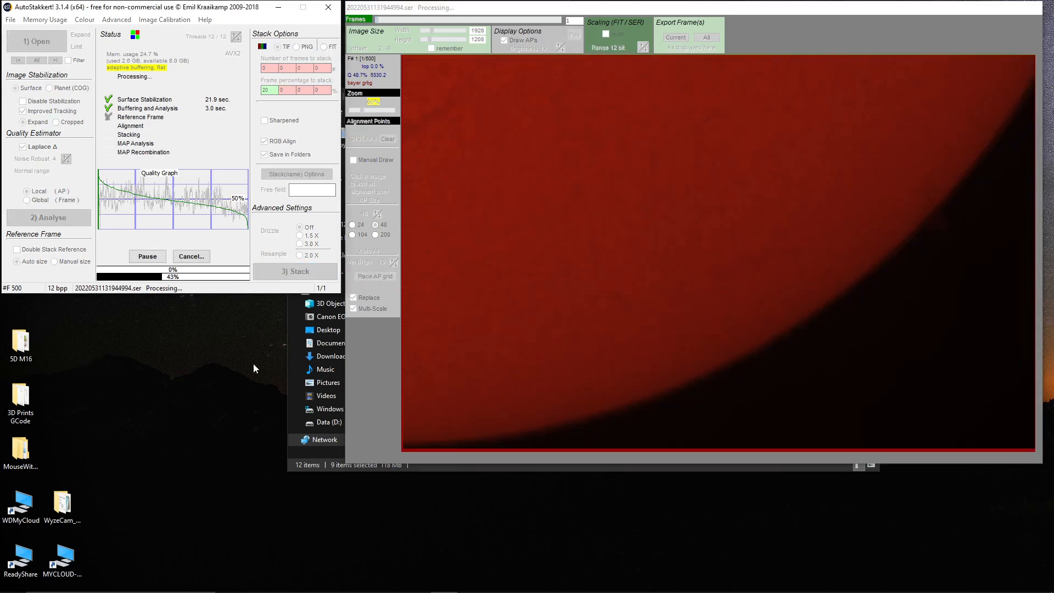
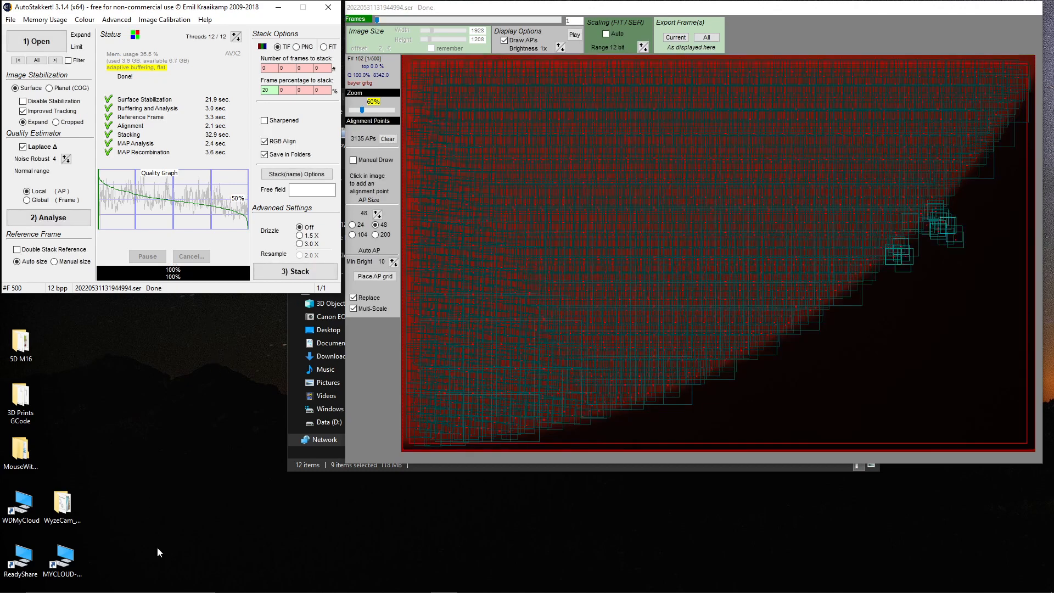
pyautogui.moveTo(189, 591)
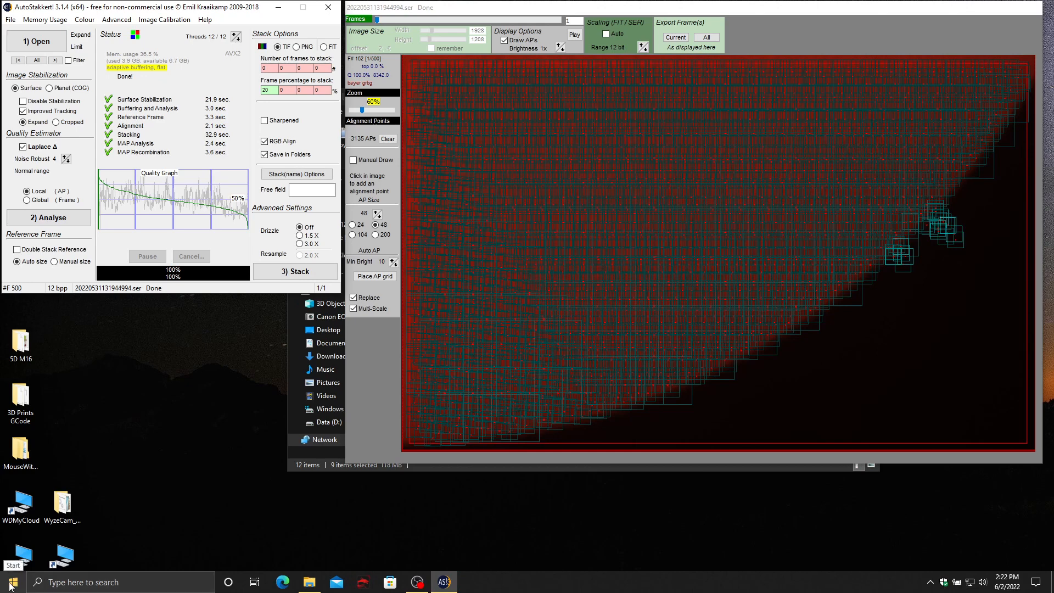
# Switch to ImPPG by launching it, and start opening an image file.
pyautogui.click(488, 453)
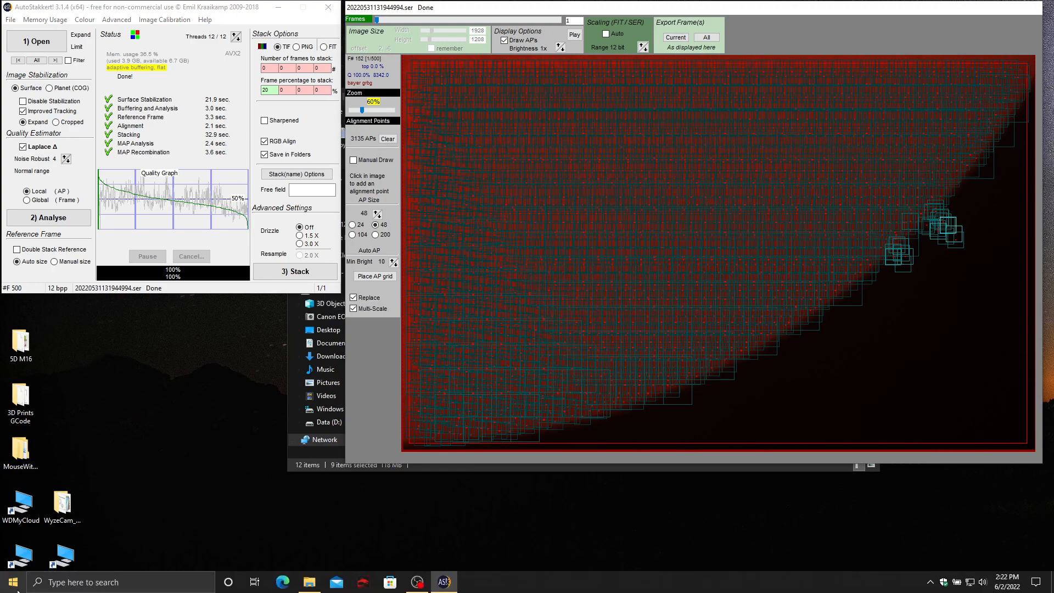
pyautogui.click(17, 591)
pyautogui.scroll(-1, 512, 531)
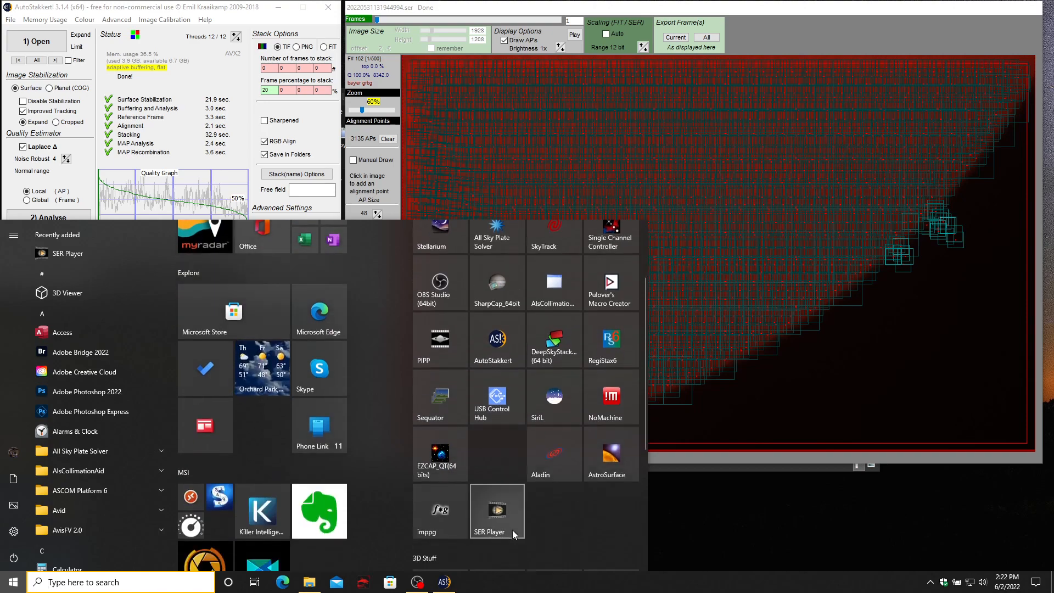
pyautogui.click(443, 513)
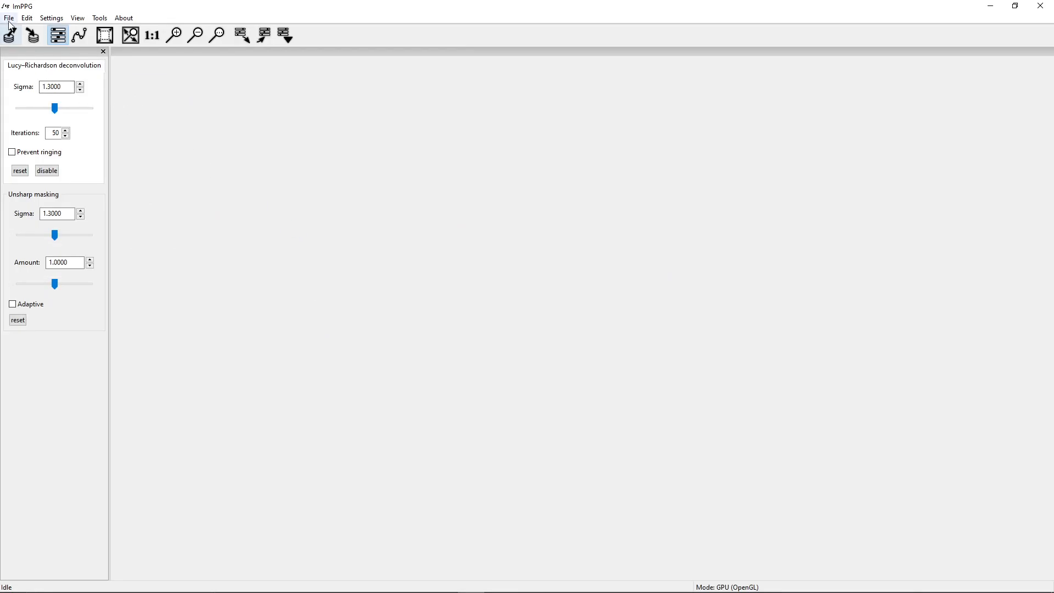
pyautogui.click(8, 21)
pyautogui.click(28, 27)
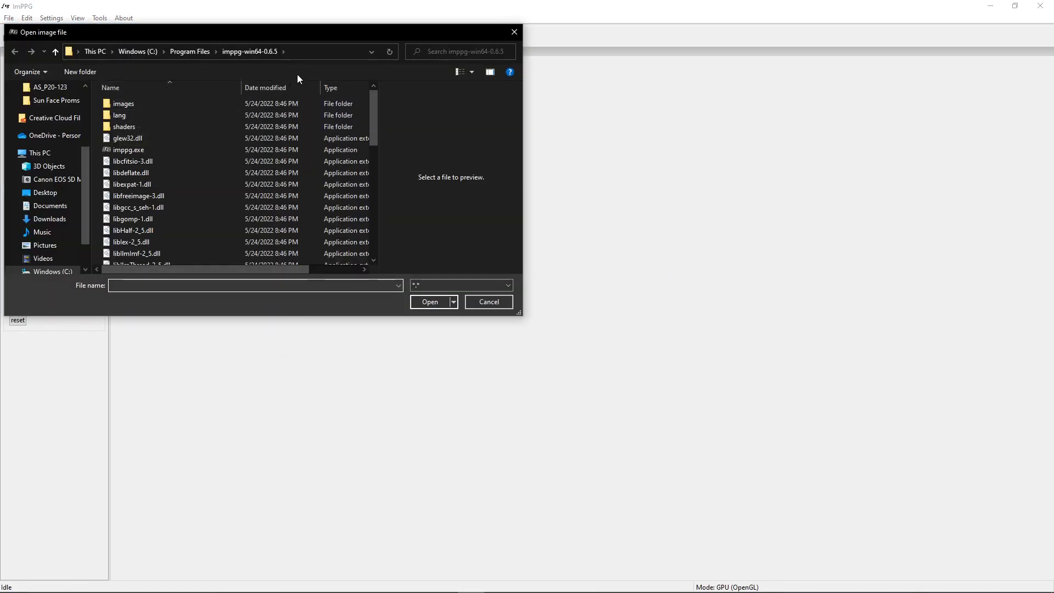
# Browse the network Public share to the Mallincamsky > 2022 > 20220531-Sun folder for the image to open.
pyautogui.click(370, 50)
pyautogui.click(243, 58)
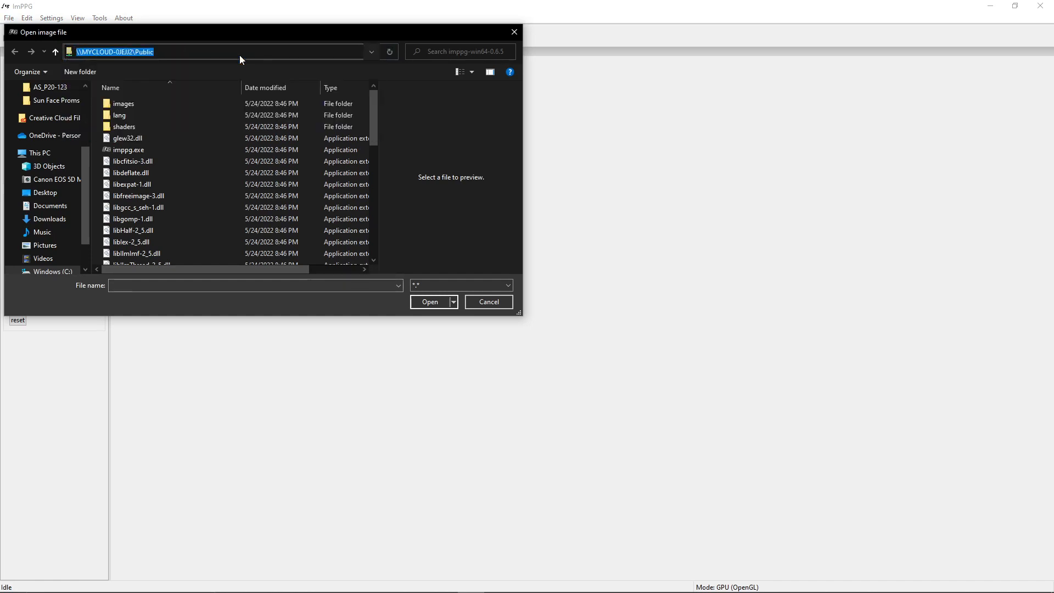
pyautogui.doubleClick(156, 125)
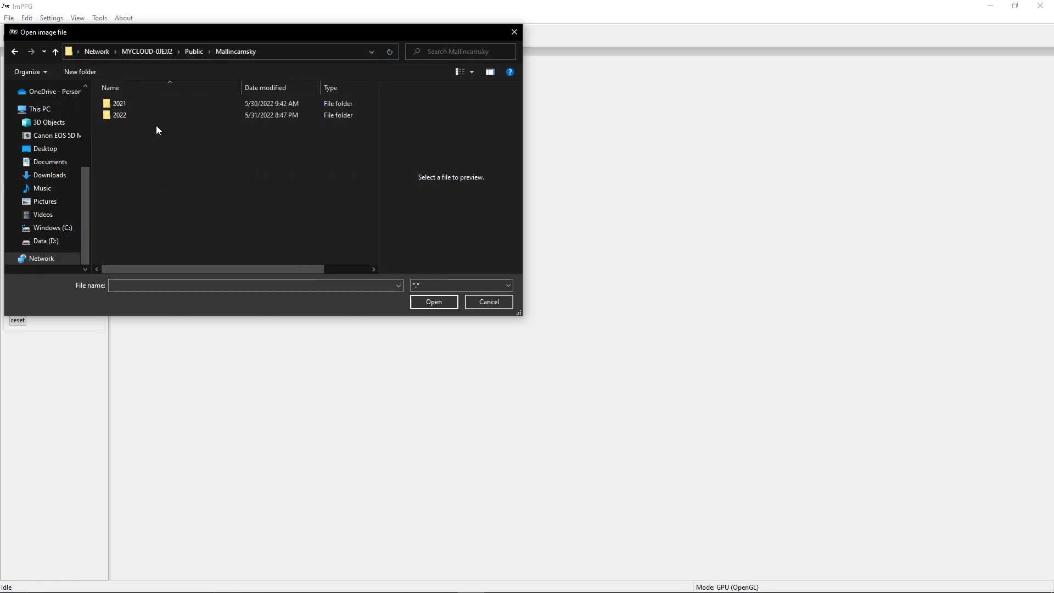
pyautogui.doubleClick(121, 114)
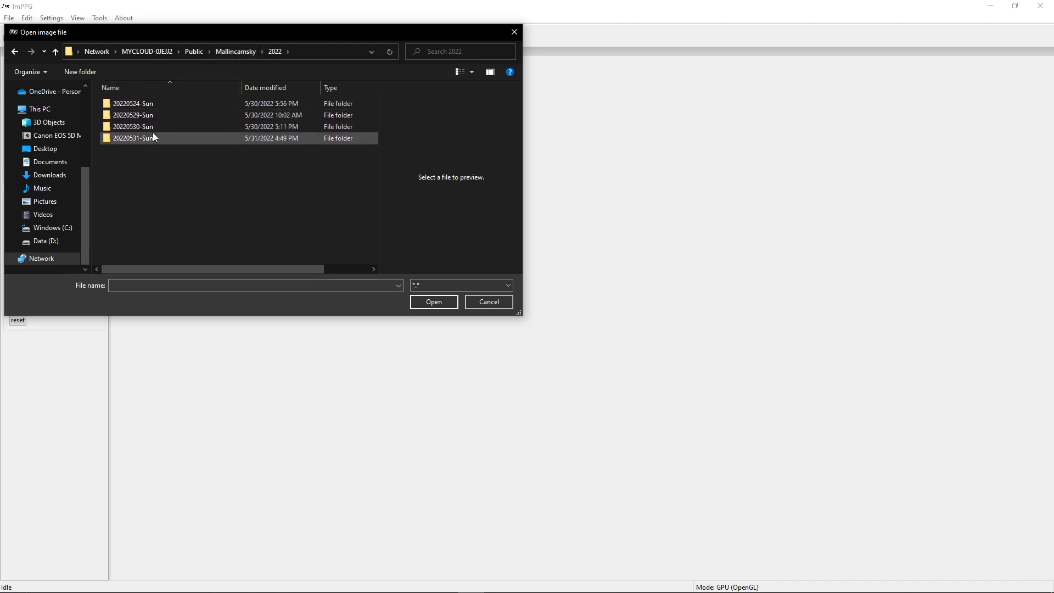
pyautogui.doubleClick(114, 139)
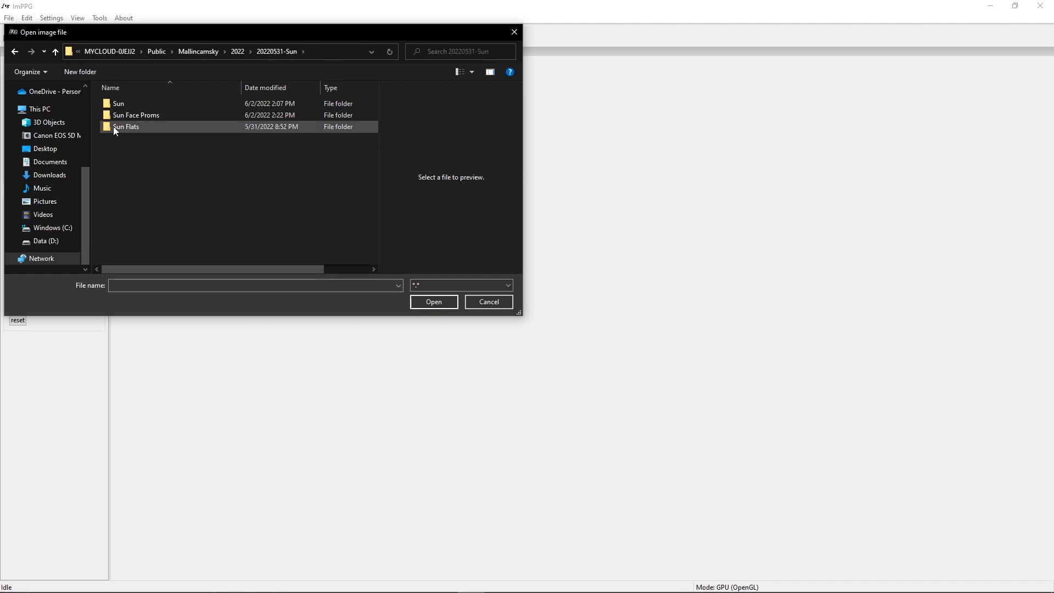
pyautogui.doubleClick(133, 115)
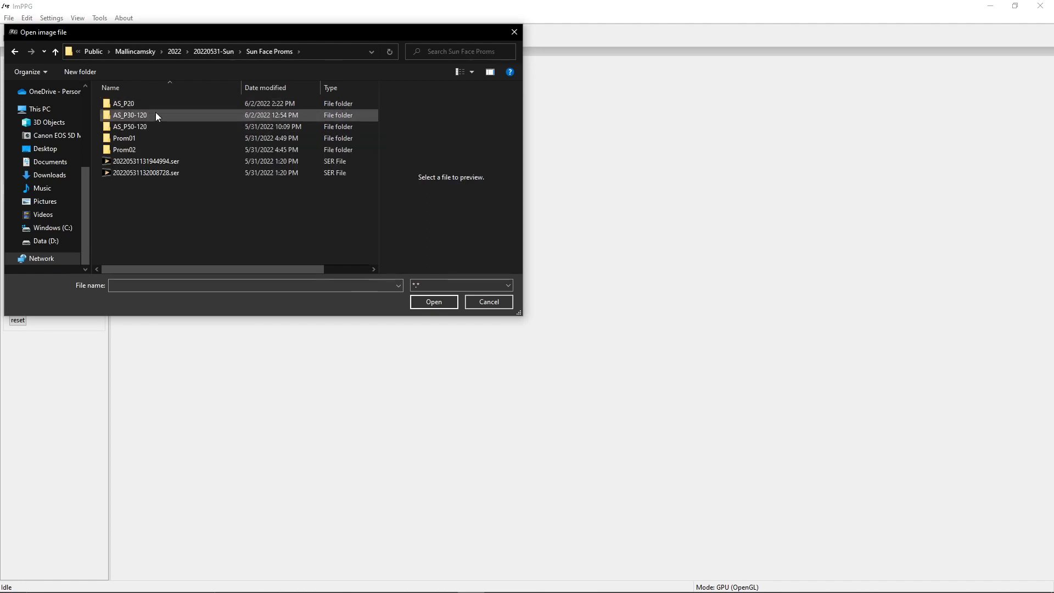
pyautogui.doubleClick(119, 100)
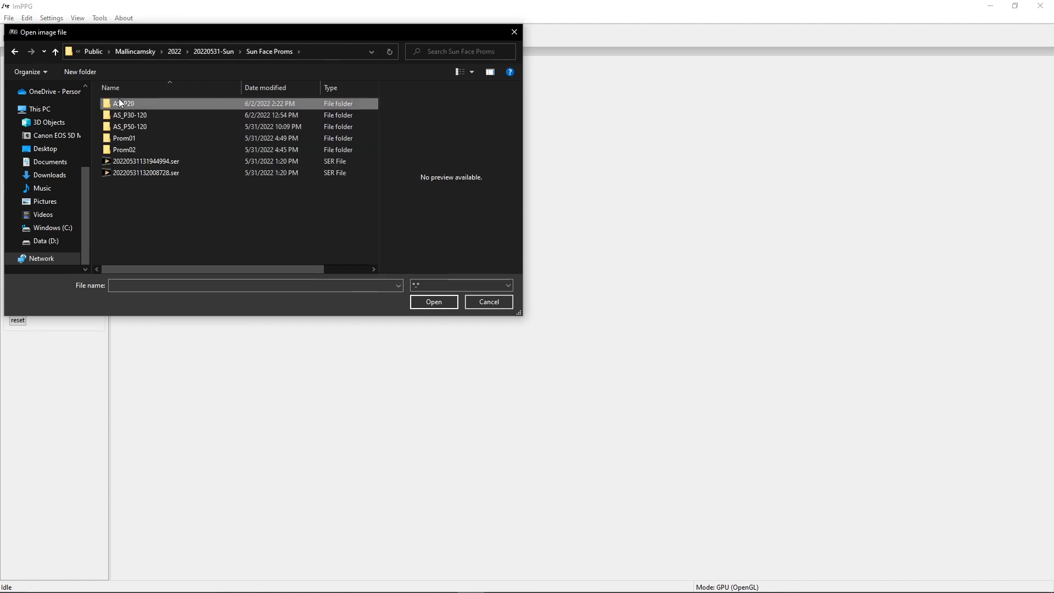
pyautogui.doubleClick(158, 113)
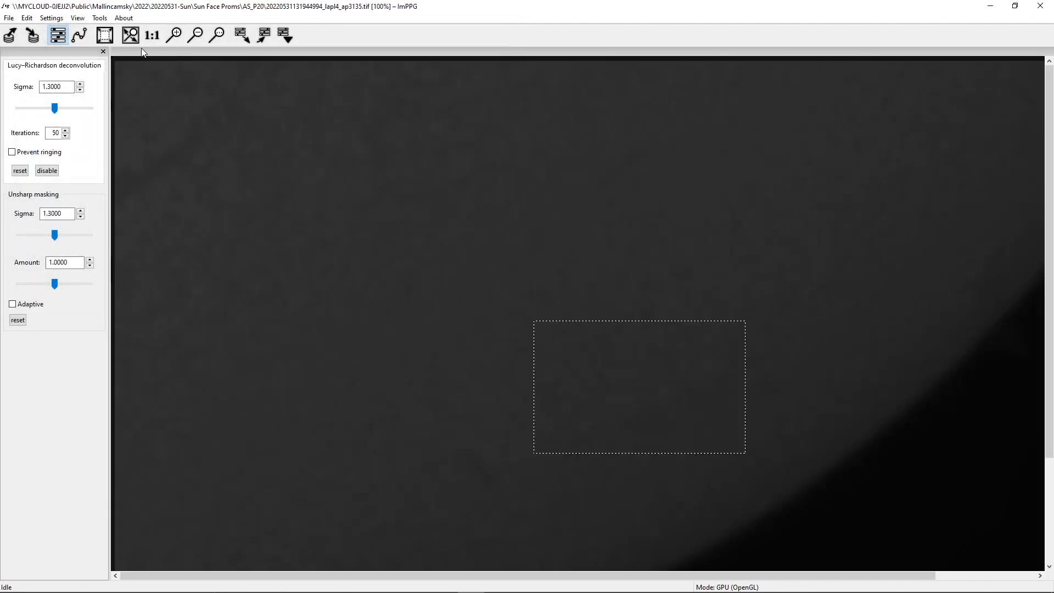
pyautogui.click(130, 36)
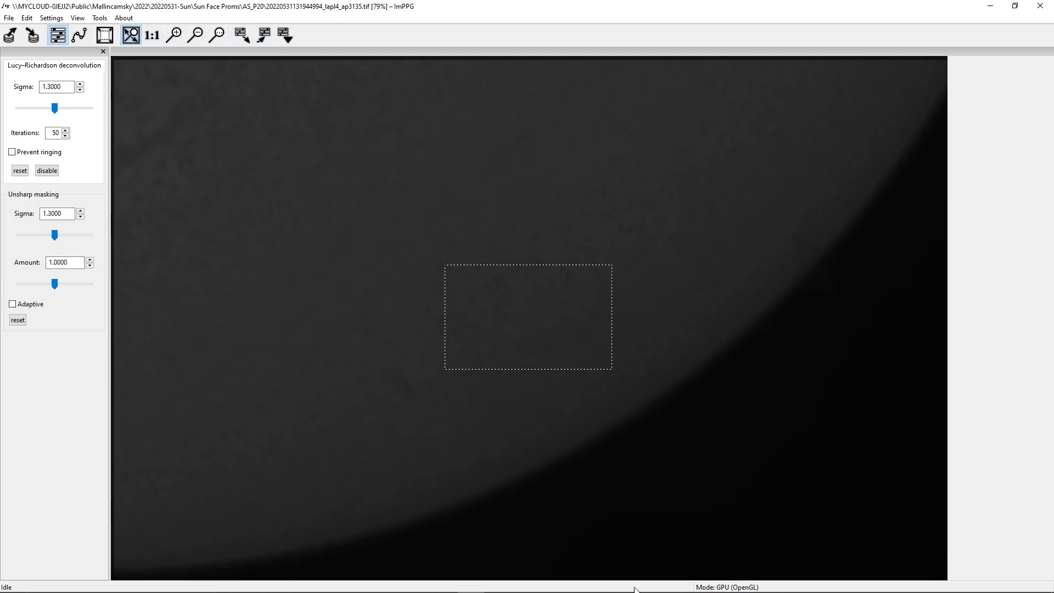
pyautogui.click(112, 35)
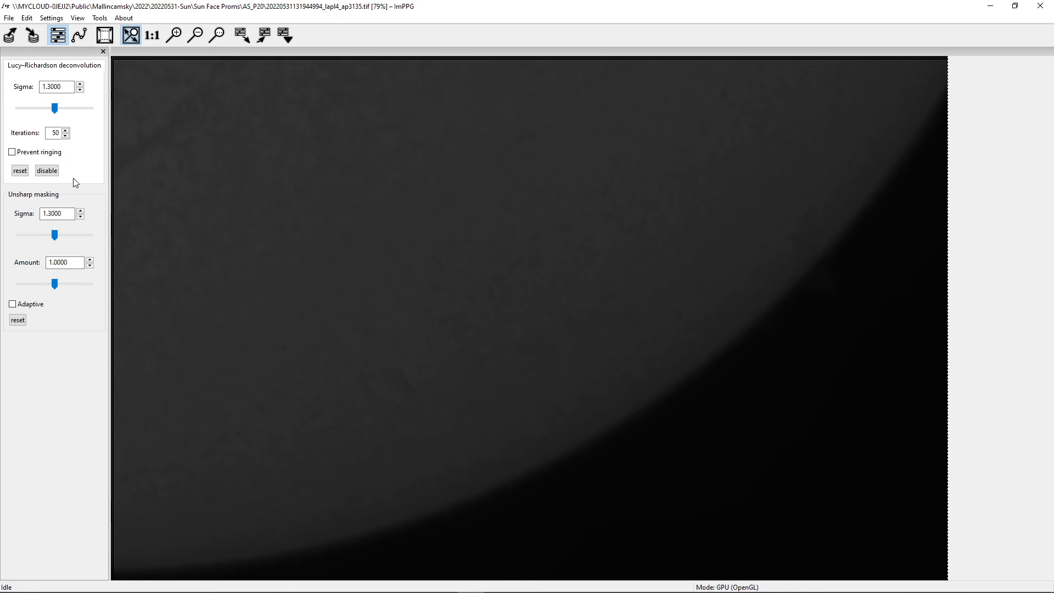
# Set the Lucy–Richardson deconvolution to 56 iterations and enable ringing prevention.
pyautogui.click(66, 130)
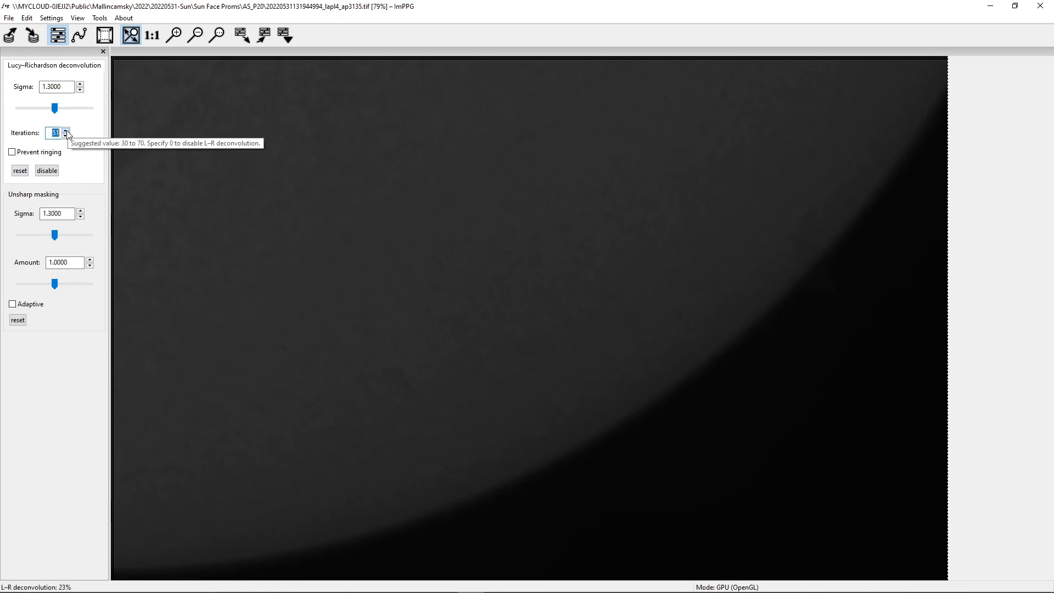
pyautogui.click(66, 131)
pyautogui.click(66, 131)
pyautogui.click(66, 131)
pyautogui.click(66, 130)
pyautogui.click(66, 132)
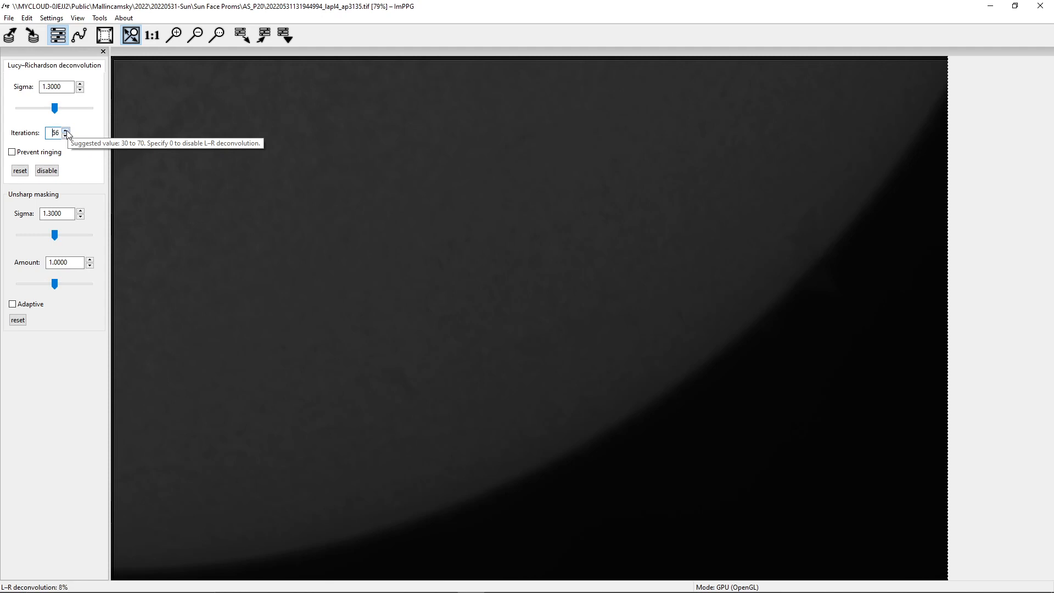
pyautogui.click(28, 154)
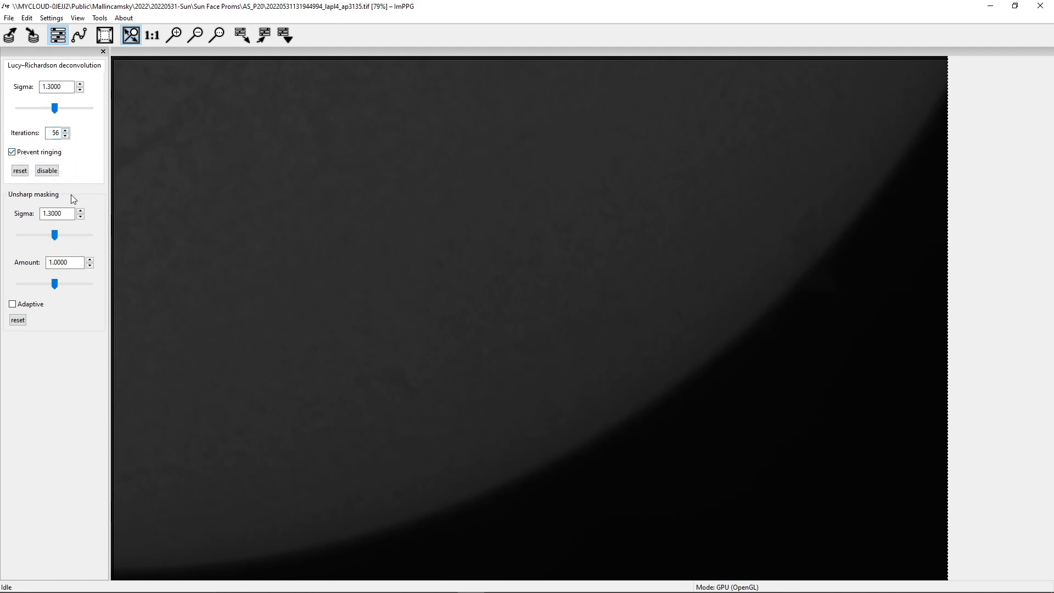
# Open the tone curve editor and move it over the image's lower-left area, clear of the solar limb.
pyautogui.click(80, 38)
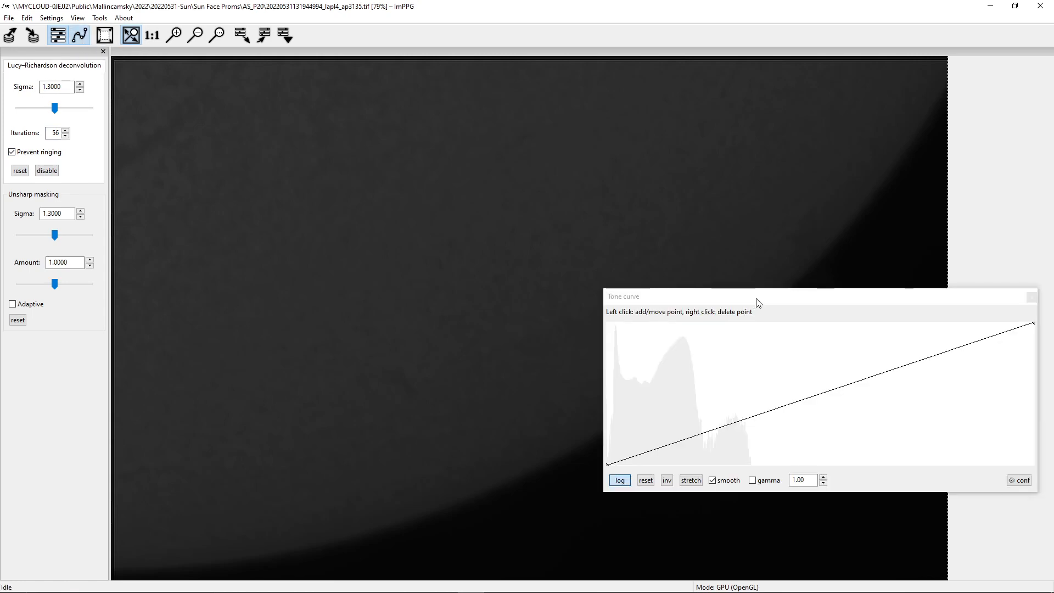
pyautogui.moveTo(757, 302); pyautogui.dragTo(171, 364)
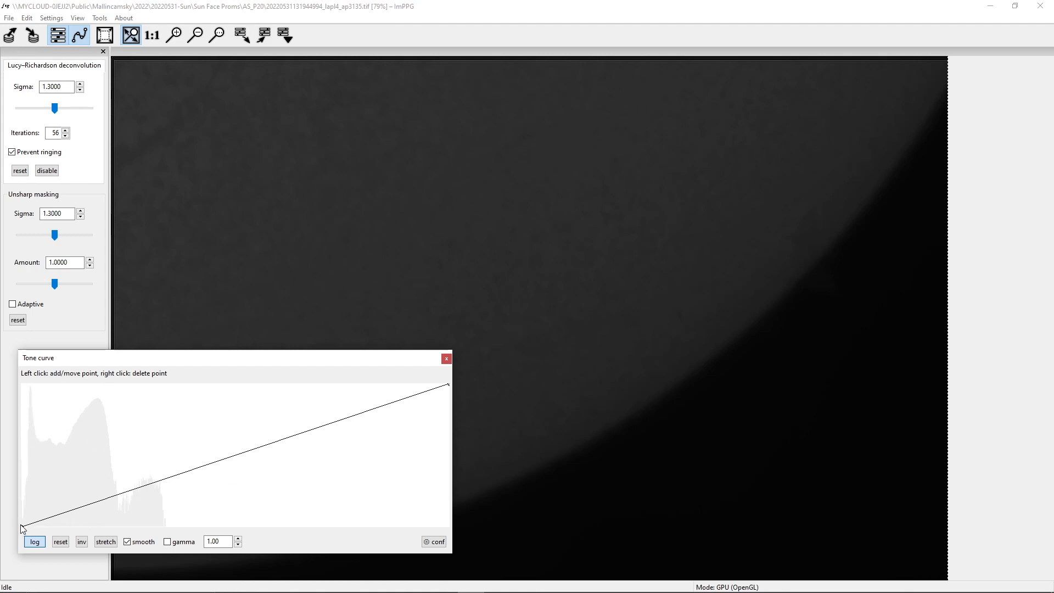
# Try raising the tone curve's black end to maximum and bending the curve down in the shadows, inspecting the solar limb.
pyautogui.moveTo(21, 524); pyautogui.dragTo(22, 386)
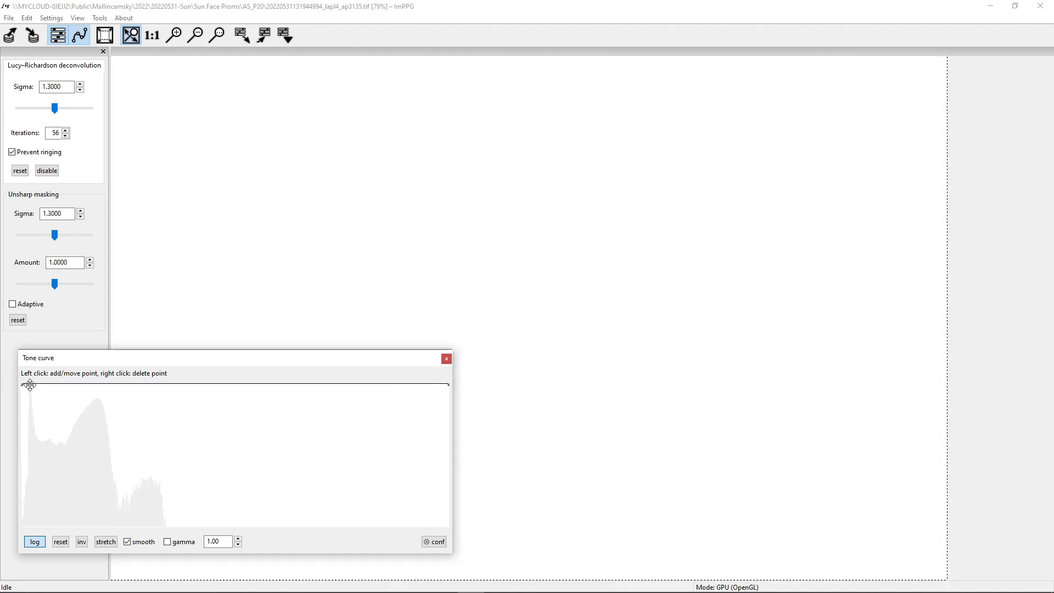
pyautogui.moveTo(29, 386); pyautogui.dragTo(70, 436)
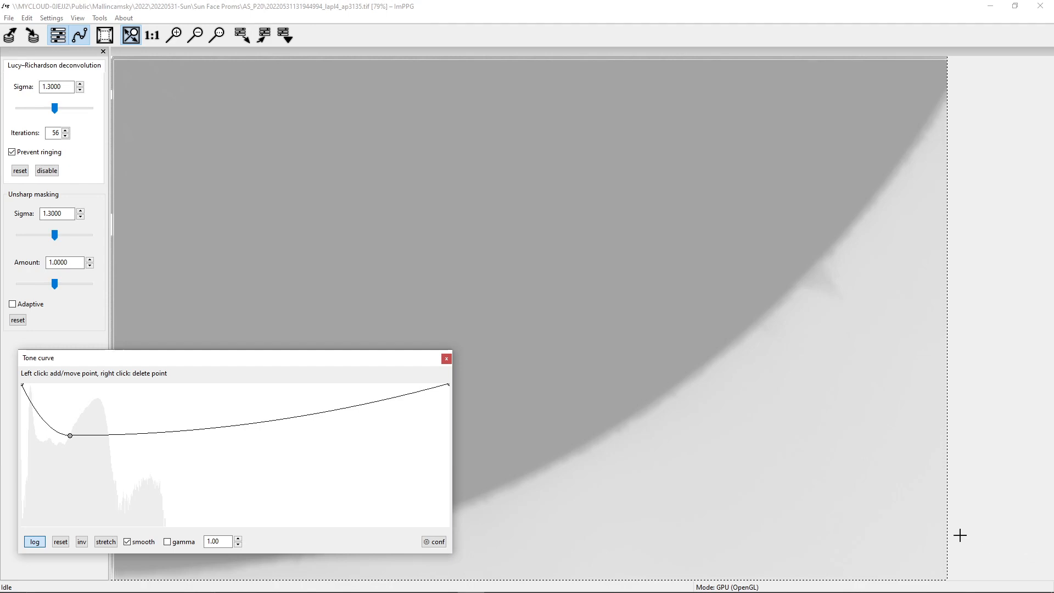
pyautogui.scroll(4, 589, 453)
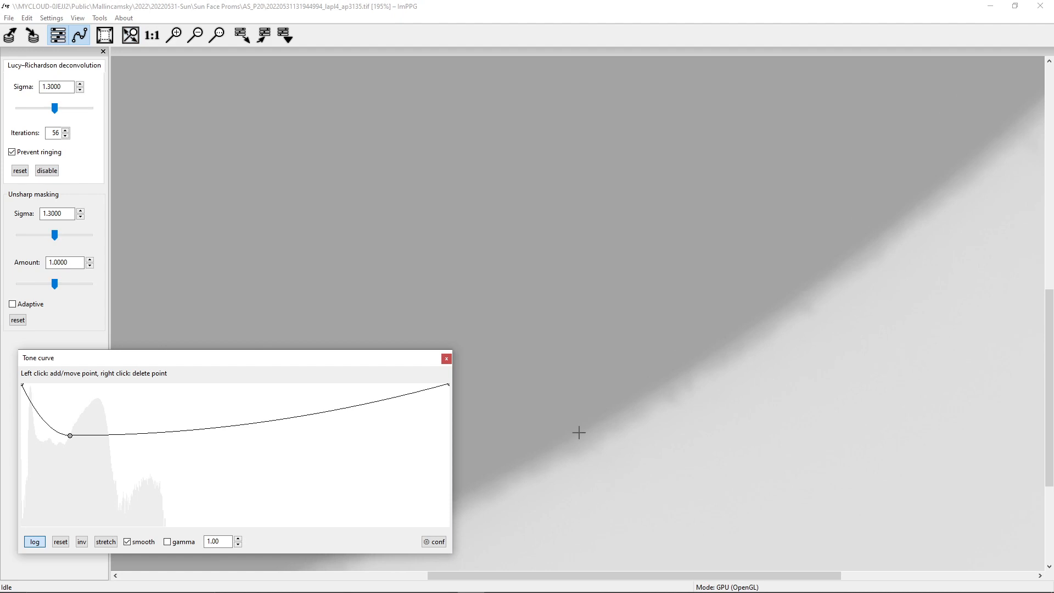
pyautogui.scroll(-5, 885, 392)
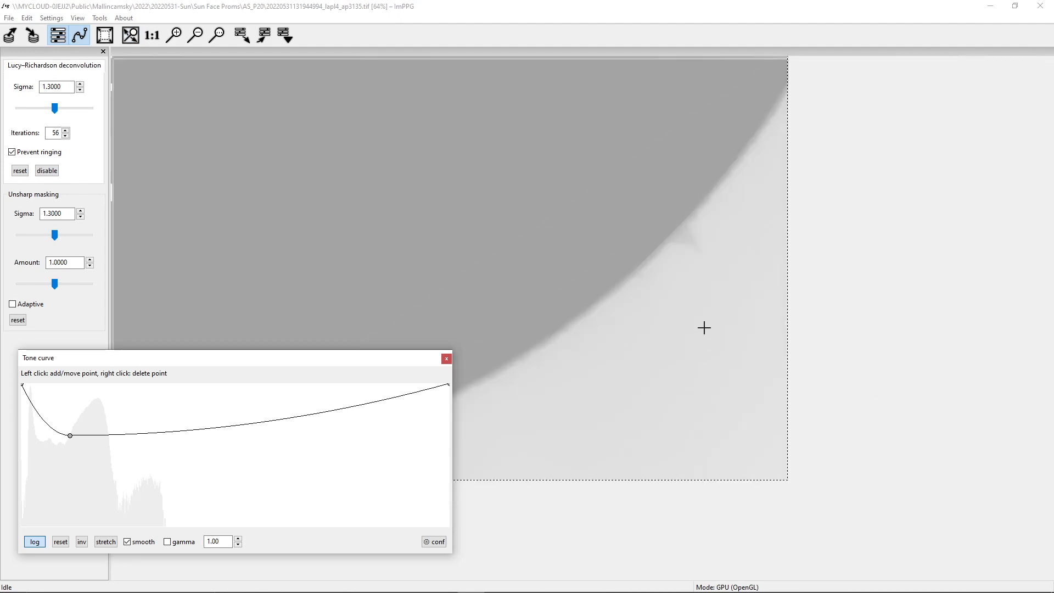
pyautogui.scroll(1, 704, 328)
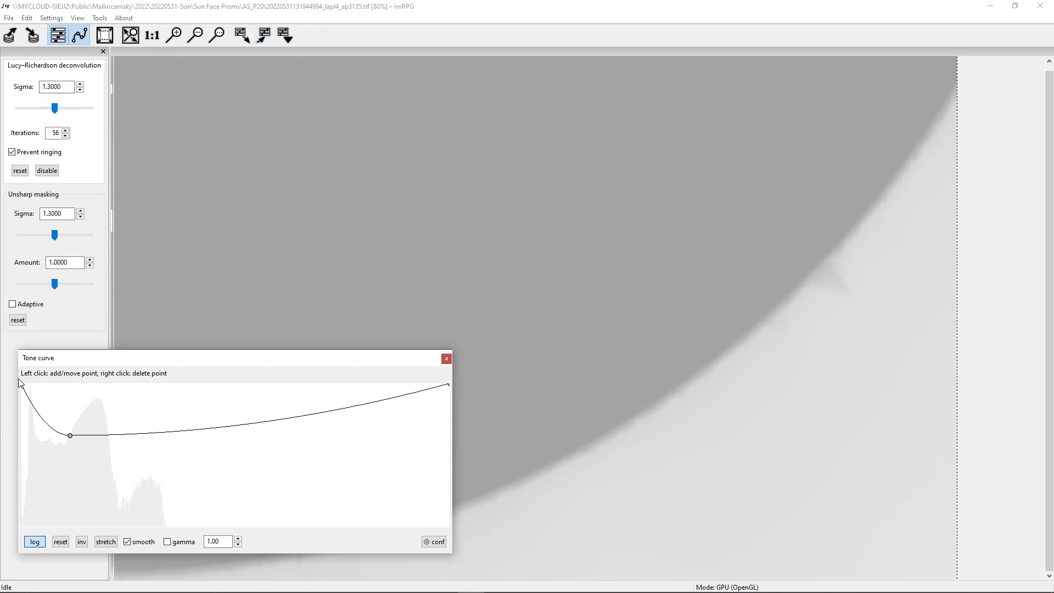
# Return the tone curve's black end to minimum and shape a steep curve with one low shadow point and one high highlight point.
pyautogui.moveTo(21, 383); pyautogui.dragTo(2, 550)
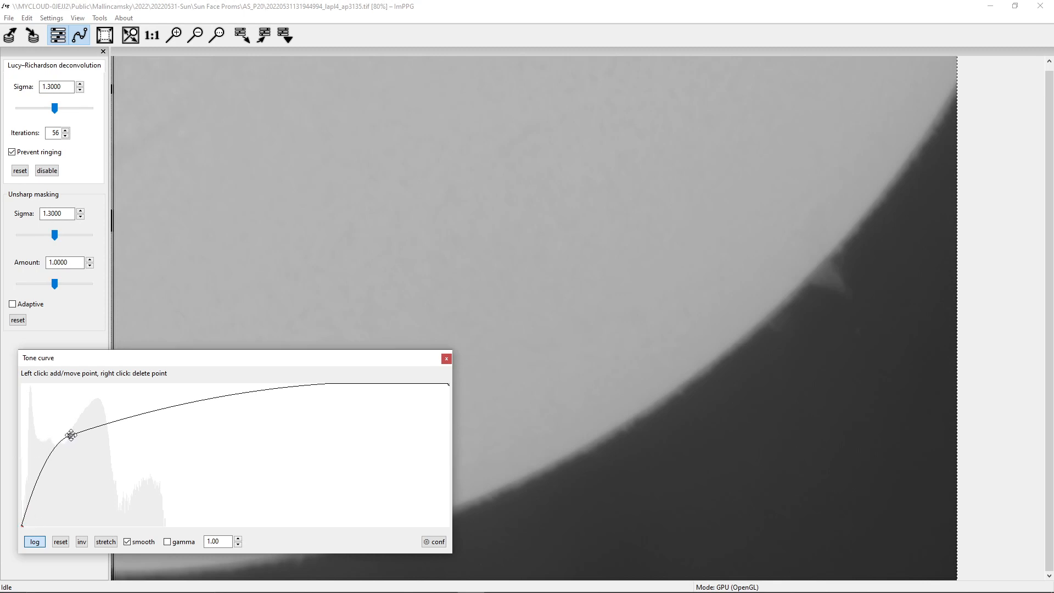
pyautogui.moveTo(71, 435); pyautogui.dragTo(40, 517)
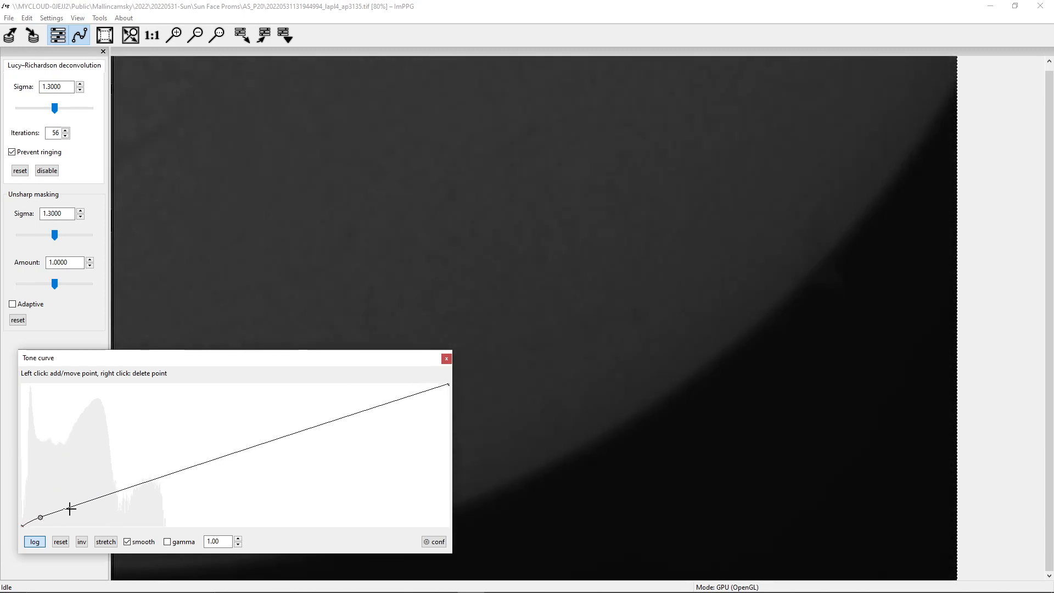
pyautogui.moveTo(132, 482); pyautogui.dragTo(111, 410)
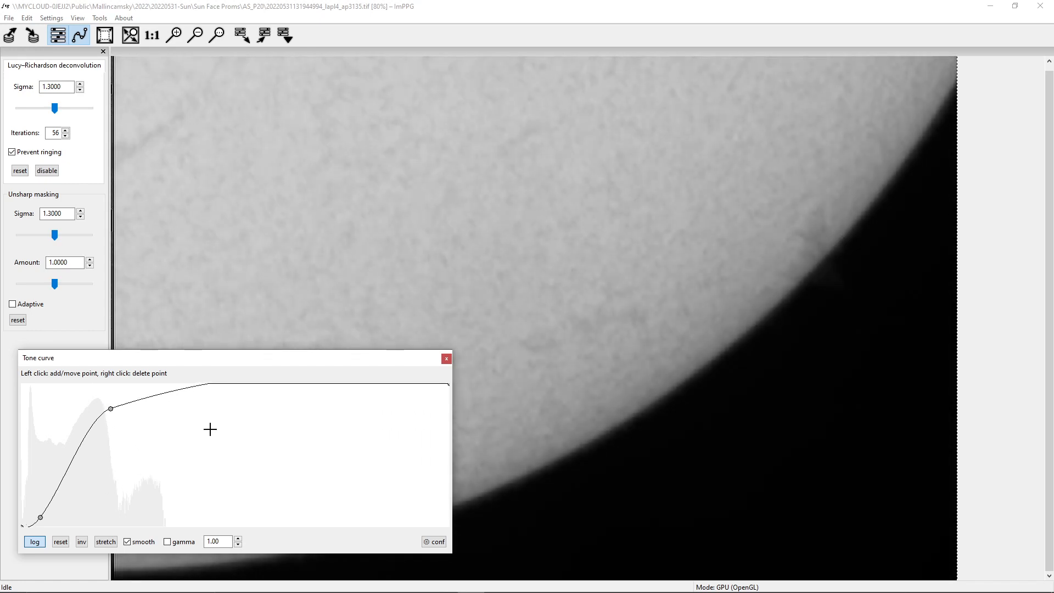
pyautogui.moveTo(40, 517); pyautogui.dragTo(30, 512)
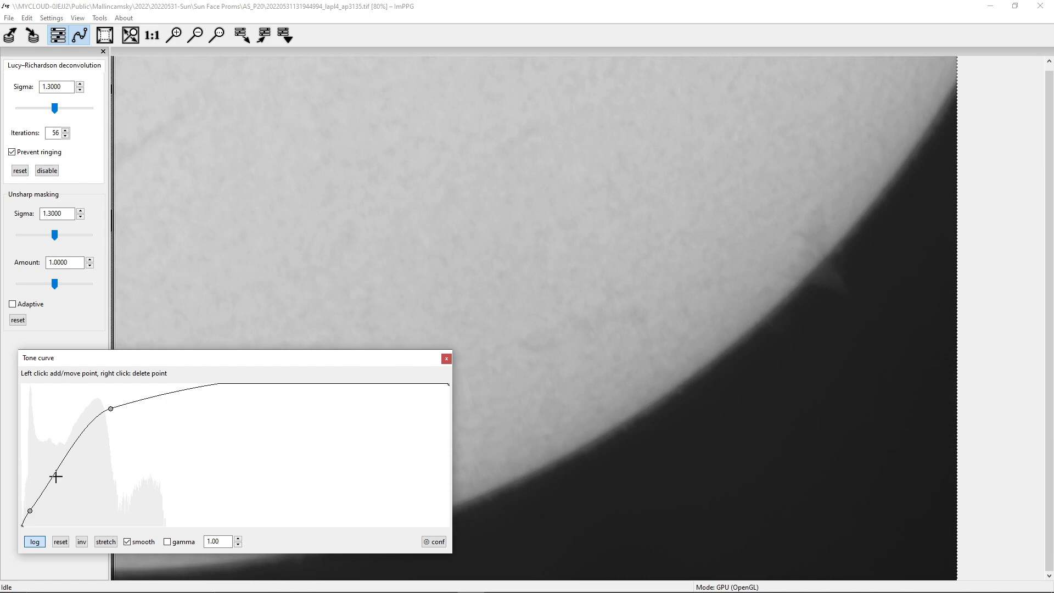
pyautogui.moveTo(110, 409)
pyautogui.mouseDown()
pyautogui.moveTo(119, 408)
pyautogui.moveTo(97, 408)
pyautogui.moveTo(108, 408)
pyautogui.mouseUp()
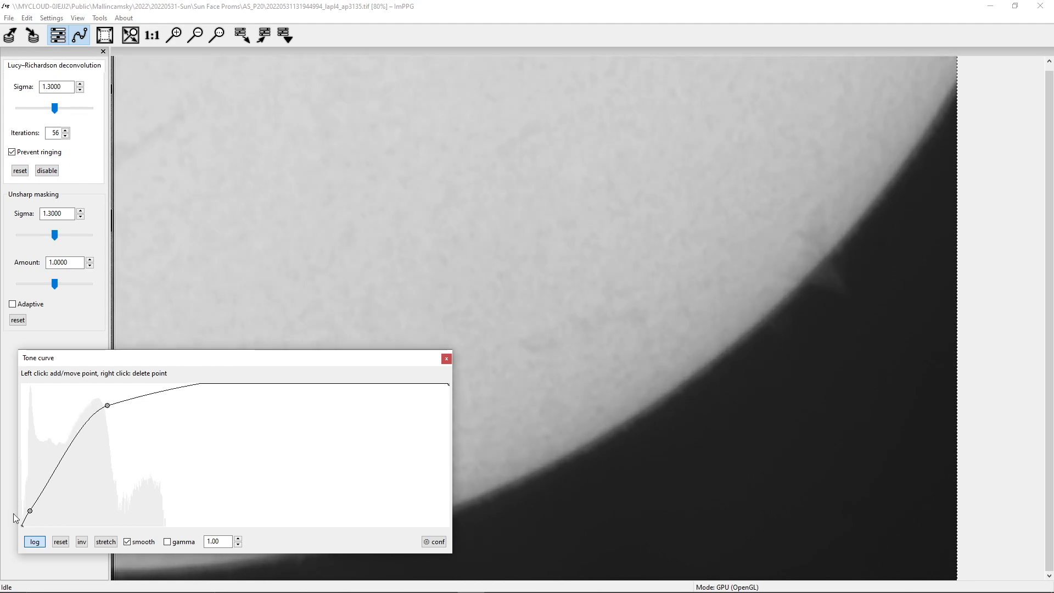
# Try raising the shadow point to near maximum with a dip just beyond it, and delete the raised point.
pyautogui.moveTo(30, 511); pyautogui.dragTo(30, 391)
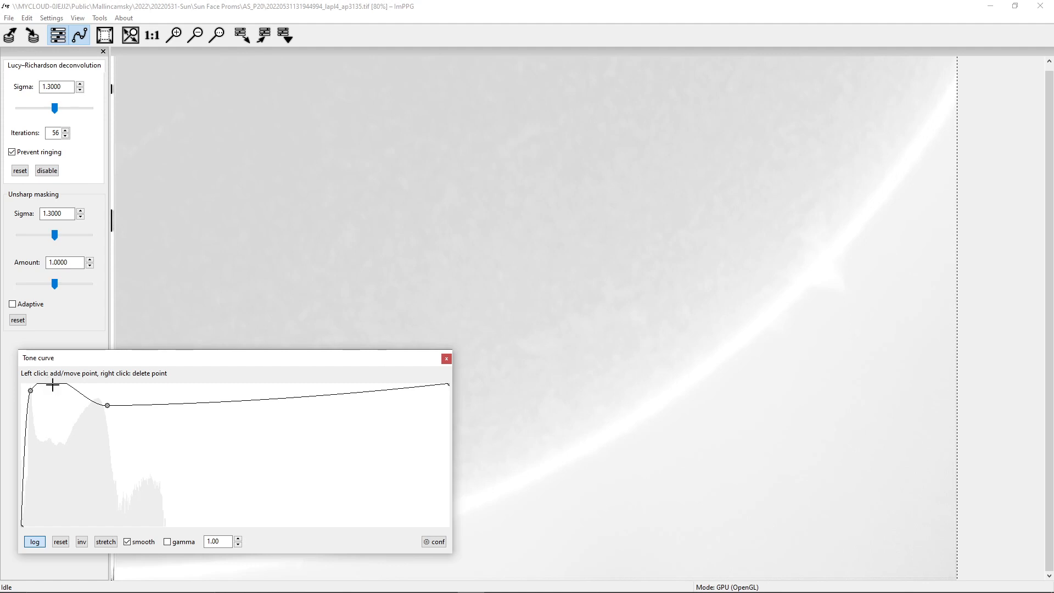
pyautogui.moveTo(67, 386); pyautogui.dragTo(43, 432)
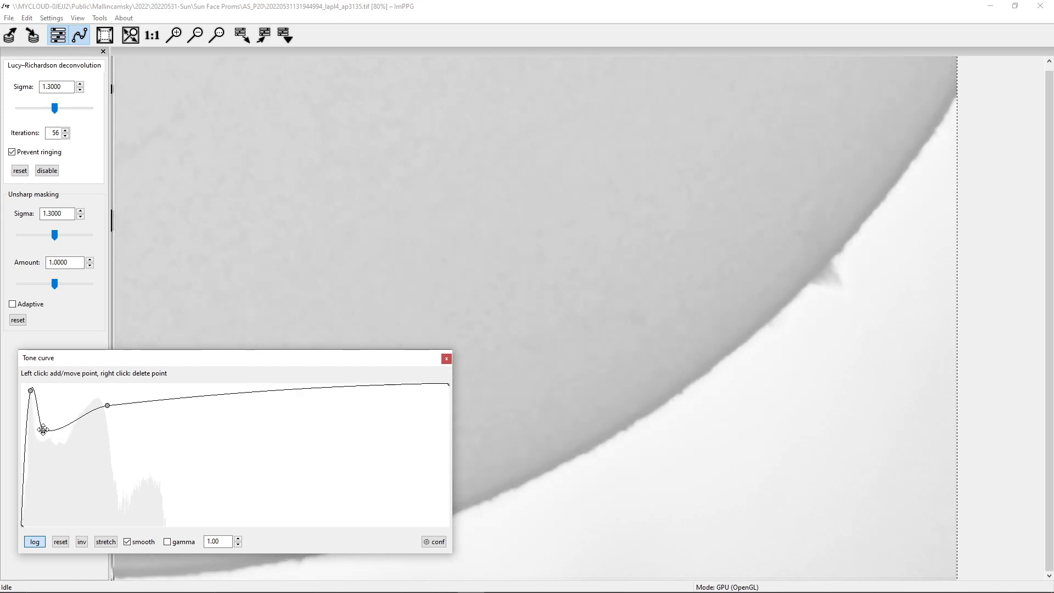
pyautogui.rightClick(31, 387)
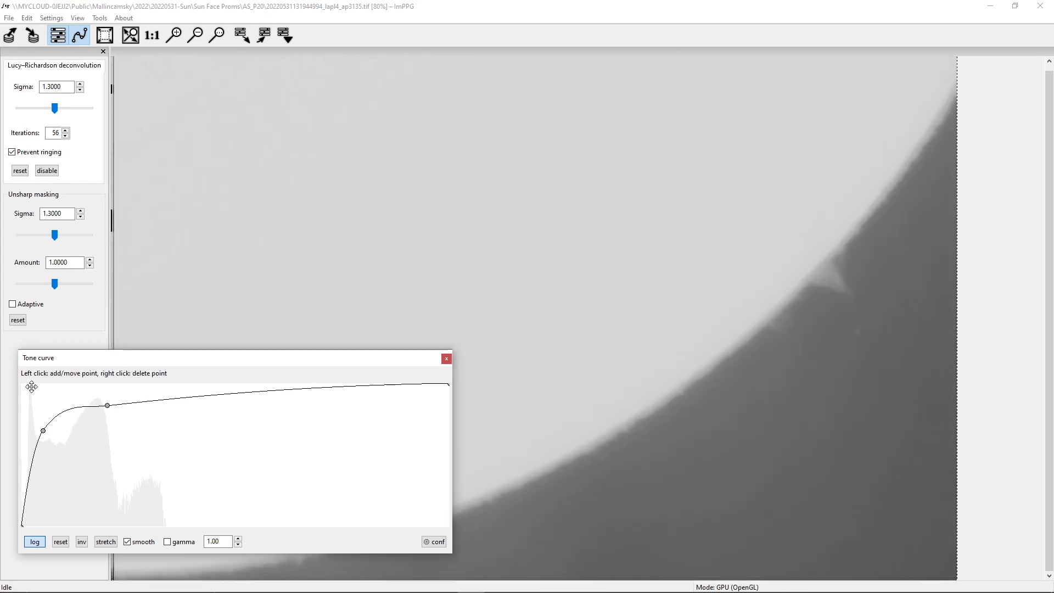
# Fine-tune the tone curve's shadow and highlight points to balance disk contrast against the visibility of the prominence at the limb.
pyautogui.moveTo(43, 435); pyautogui.dragTo(37, 483)
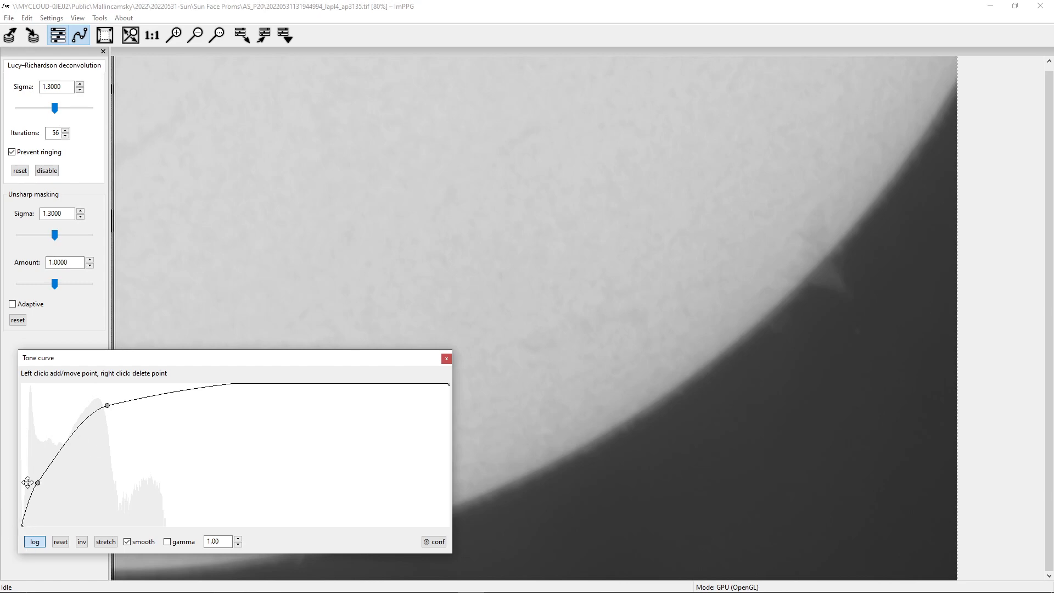
pyautogui.moveTo(36, 483)
pyautogui.mouseDown()
pyautogui.moveTo(31, 508)
pyautogui.moveTo(33, 499)
pyautogui.mouseUp()
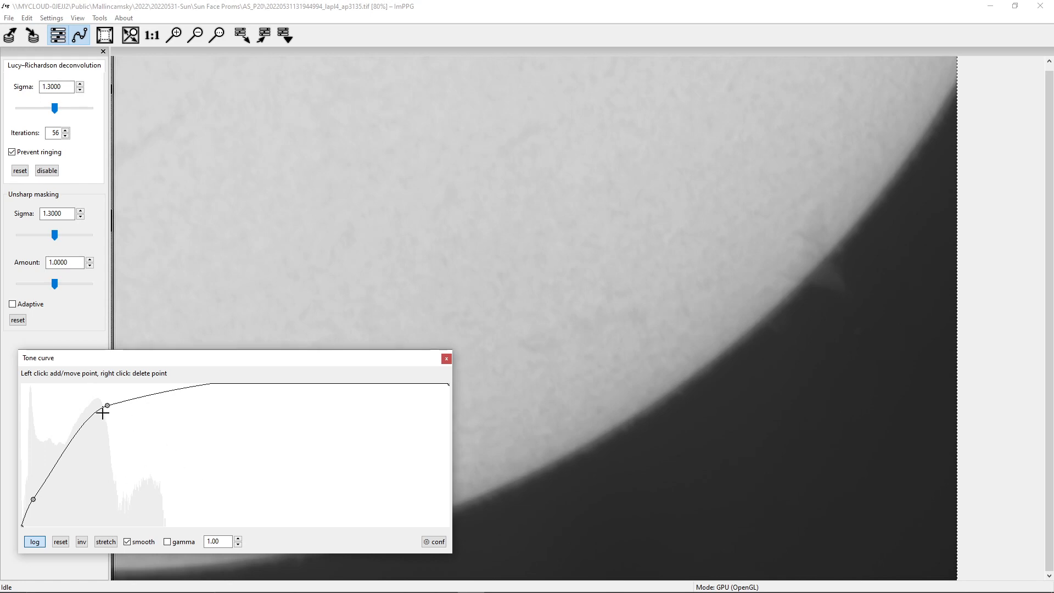
pyautogui.moveTo(107, 406); pyautogui.dragTo(137, 396)
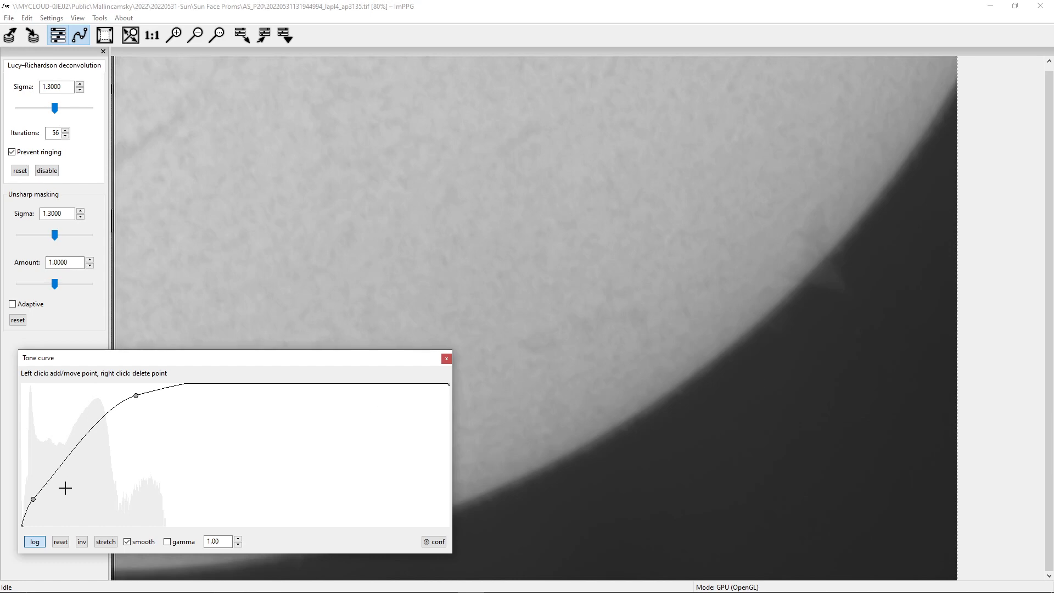
pyautogui.moveTo(33, 499); pyautogui.dragTo(26, 509)
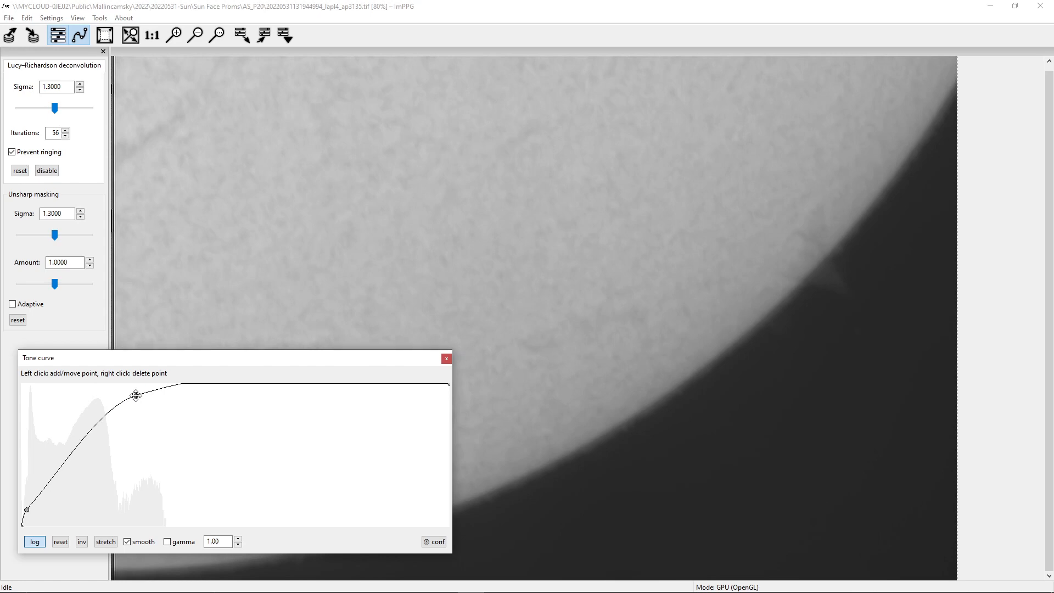
pyautogui.moveTo(137, 395); pyautogui.dragTo(133, 395)
pyautogui.moveTo(26, 510); pyautogui.dragTo(37, 521)
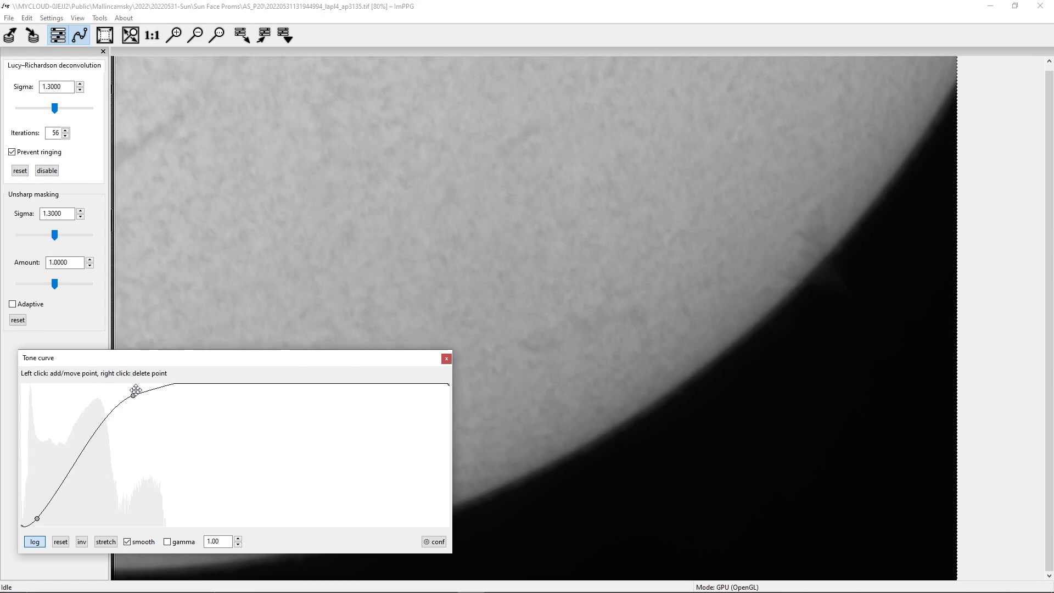
pyautogui.moveTo(132, 395); pyautogui.dragTo(115, 395)
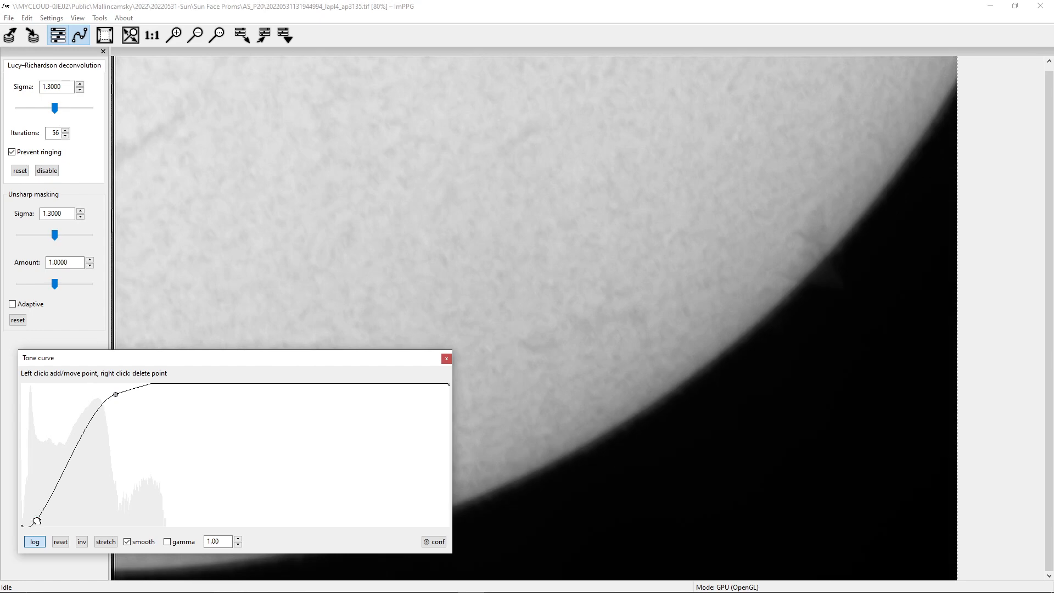
pyautogui.moveTo(36, 520); pyautogui.dragTo(45, 522)
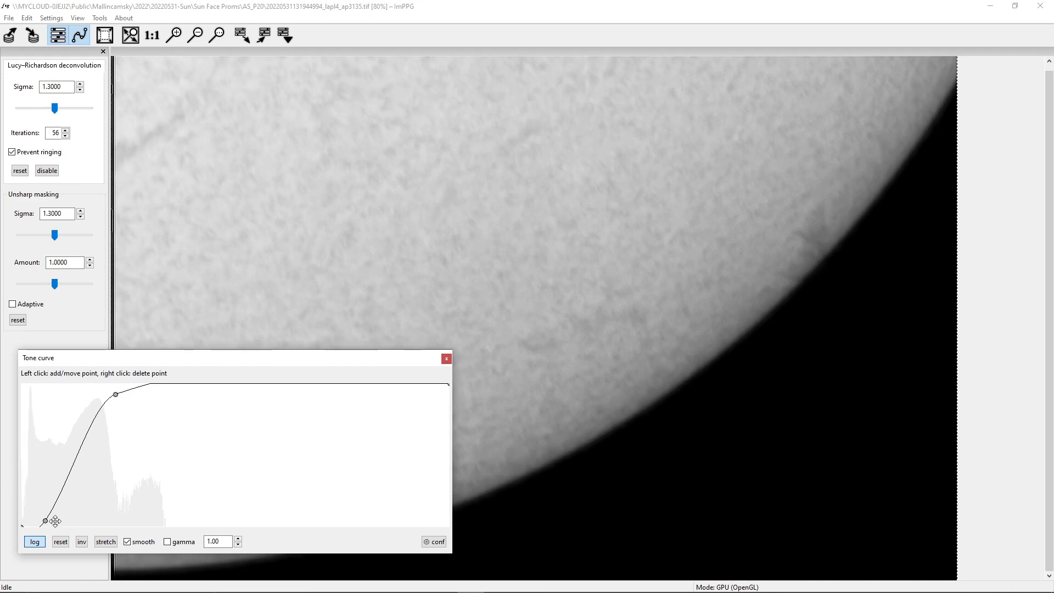
pyautogui.moveTo(45, 521); pyautogui.dragTo(32, 505)
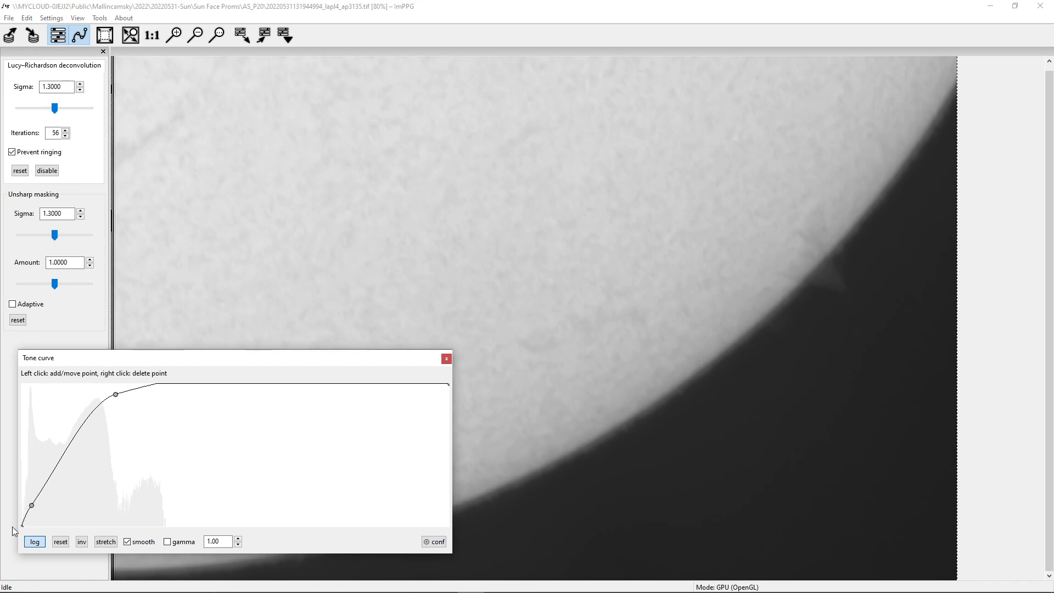
# Rebuild the tone curve from a reset, with its black end at maximum, a low shadow point and a high point just beyond it.
pyautogui.moveTo(22, 526); pyautogui.dragTo(2, 371)
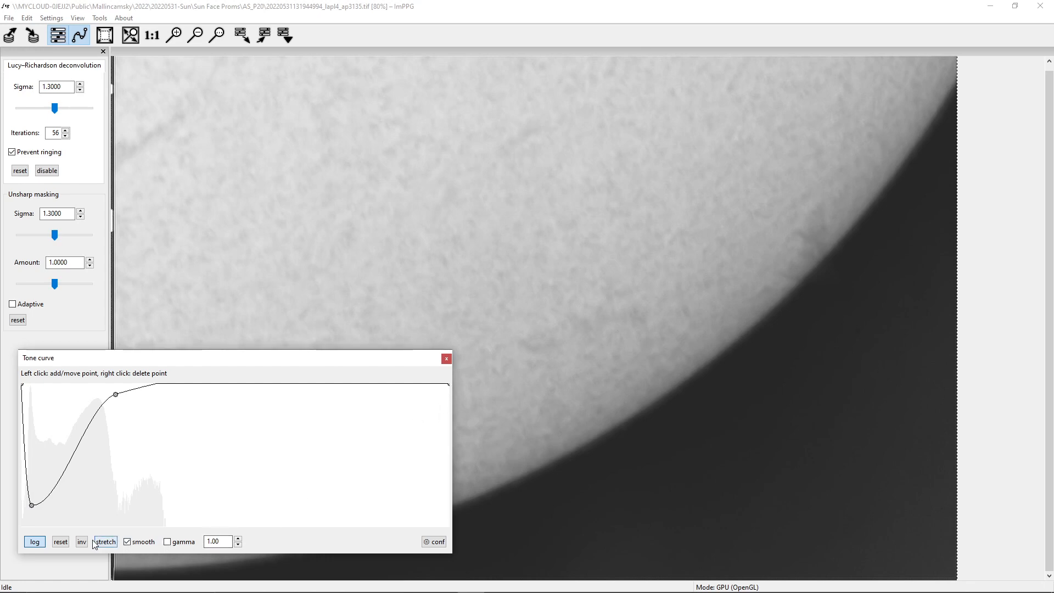
pyautogui.click(60, 542)
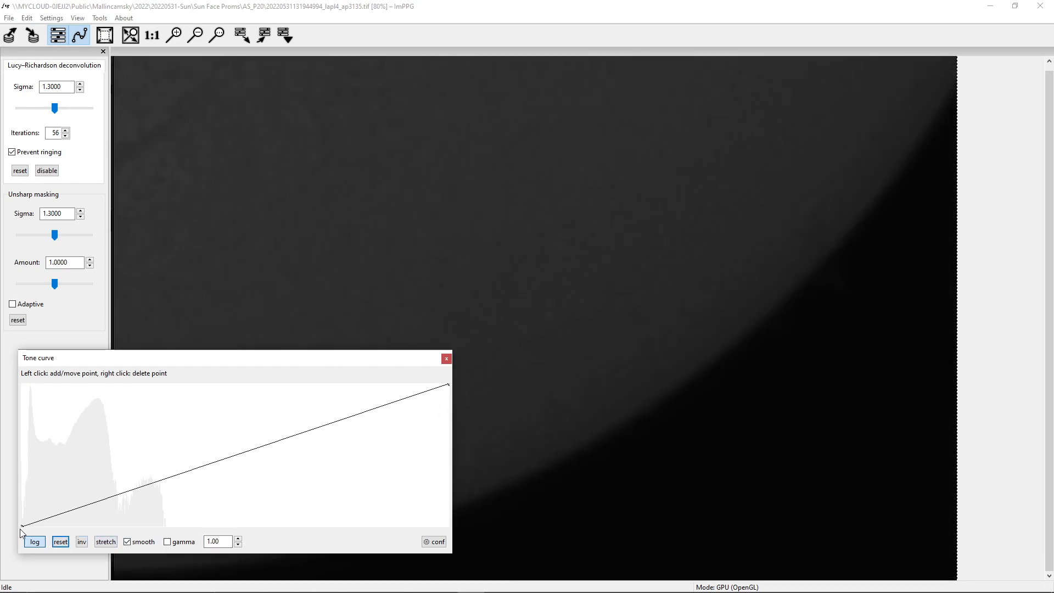
pyautogui.moveTo(23, 527); pyautogui.dragTo(11, 366)
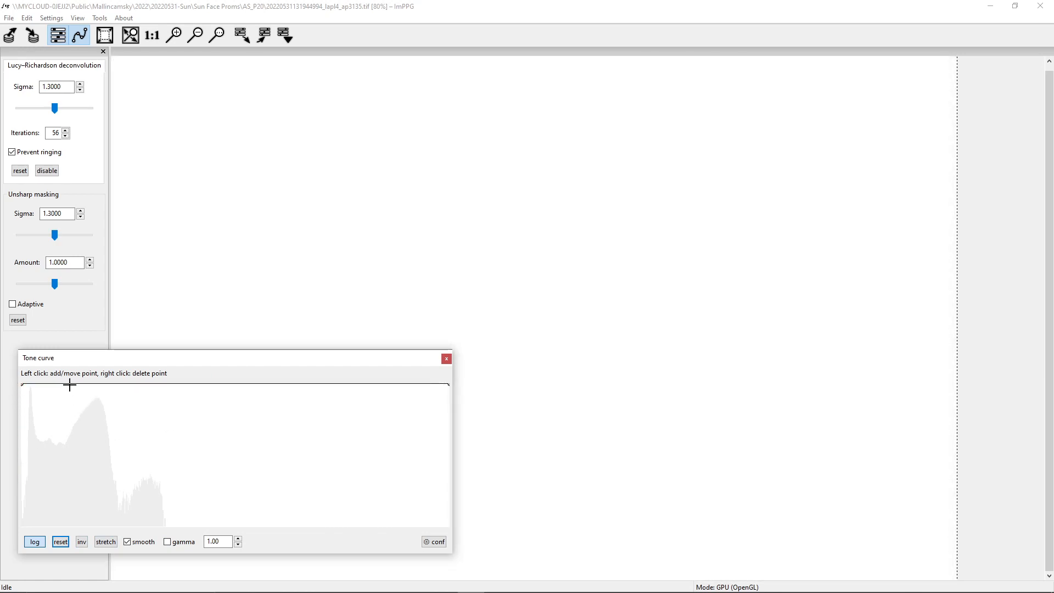
pyautogui.moveTo(70, 385); pyautogui.dragTo(34, 502)
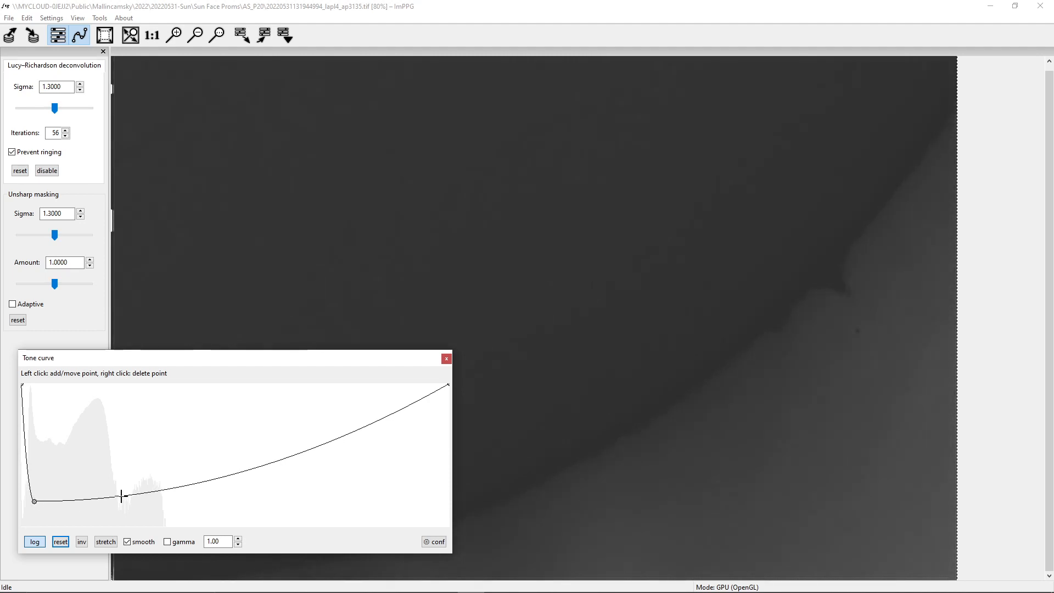
pyautogui.moveTo(122, 497); pyautogui.dragTo(40, 424)
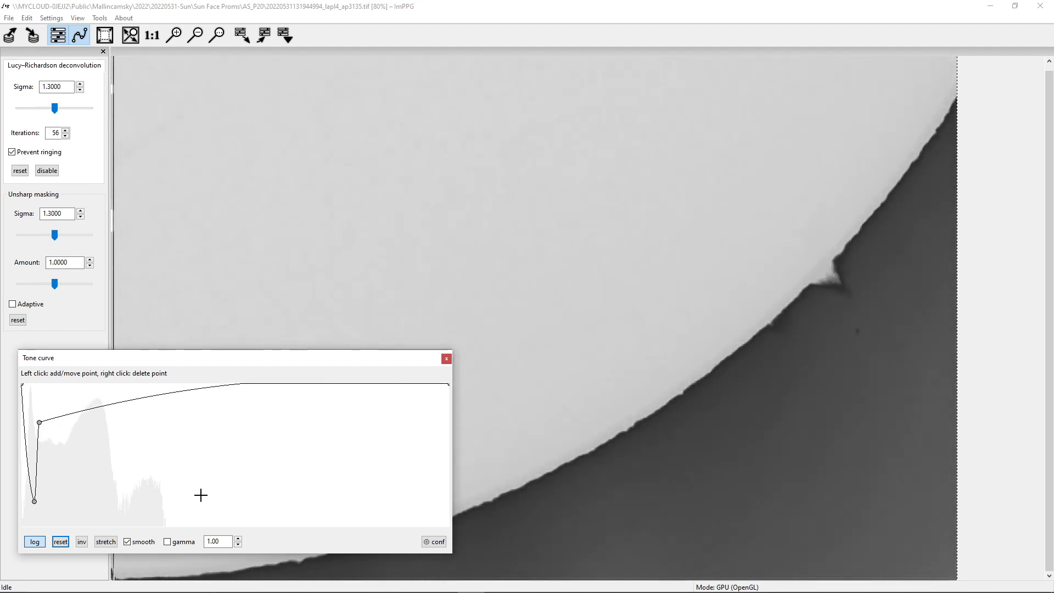
# Fine-tune the curve's shadow dip and the raised point beside it, shifting the black end slightly inward, to separate the prominence from the background.
pyautogui.moveTo(34, 502); pyautogui.dragTo(25, 480)
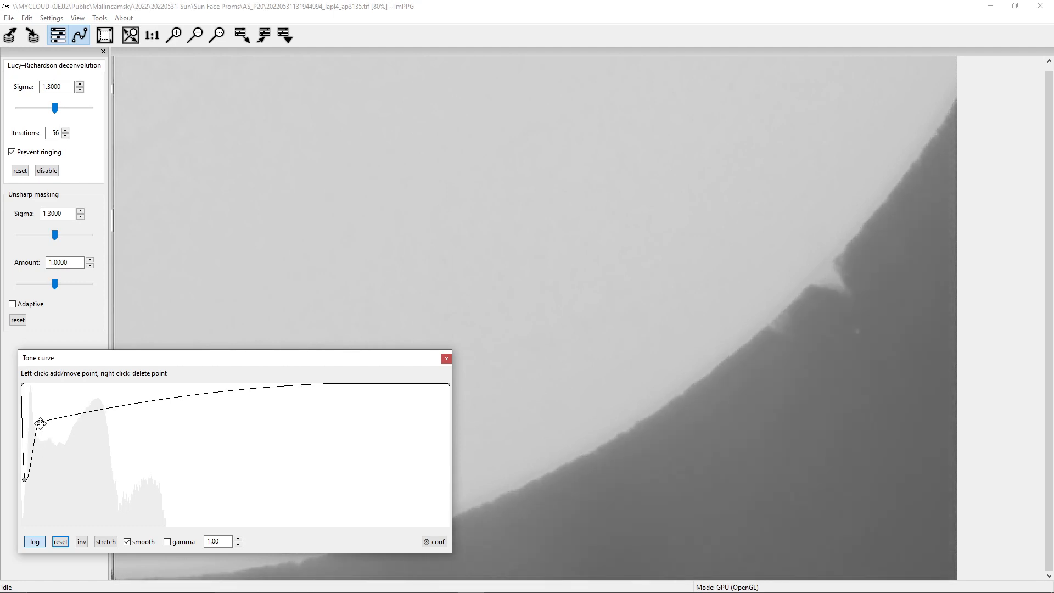
pyautogui.moveTo(39, 423); pyautogui.dragTo(45, 434)
pyautogui.moveTo(25, 480)
pyautogui.mouseDown()
pyautogui.moveTo(38, 486)
pyautogui.moveTo(32, 468)
pyautogui.moveTo(35, 483)
pyautogui.mouseUp()
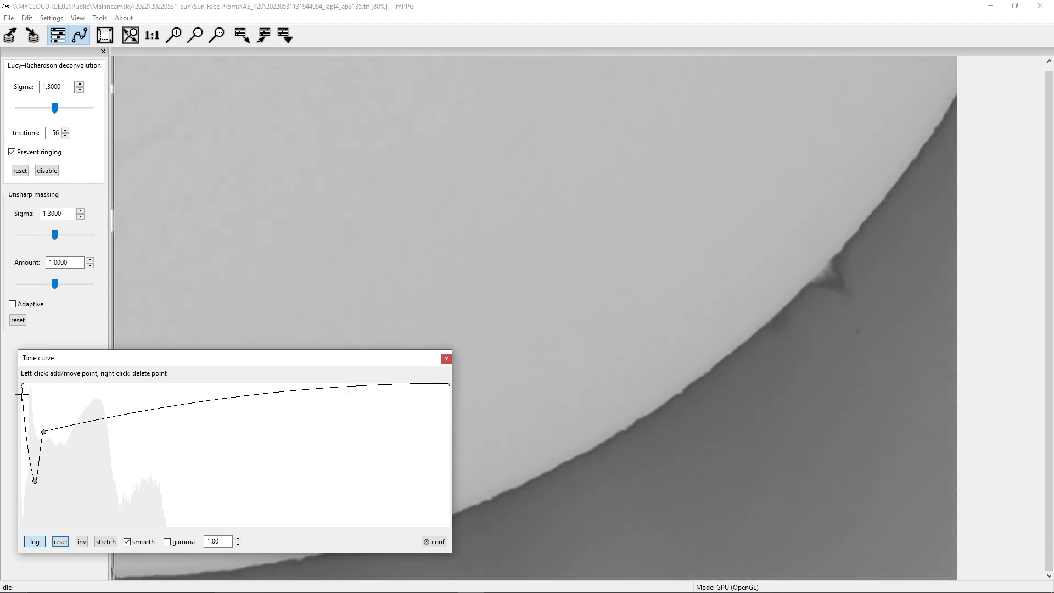
pyautogui.moveTo(24, 385); pyautogui.dragTo(26, 385)
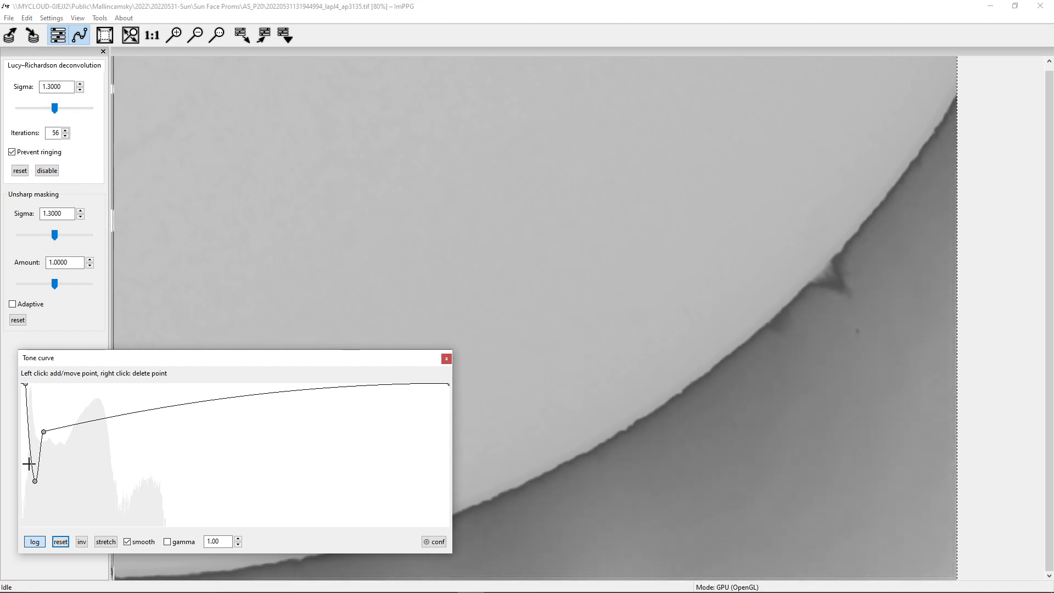
pyautogui.moveTo(35, 481); pyautogui.dragTo(28, 484)
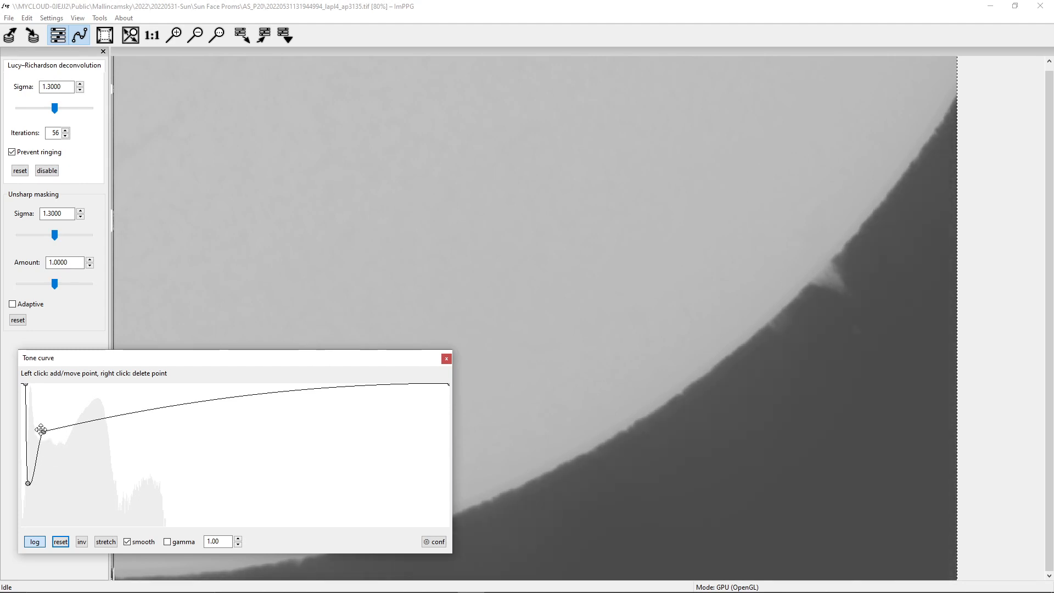
pyautogui.moveTo(41, 433); pyautogui.dragTo(45, 434)
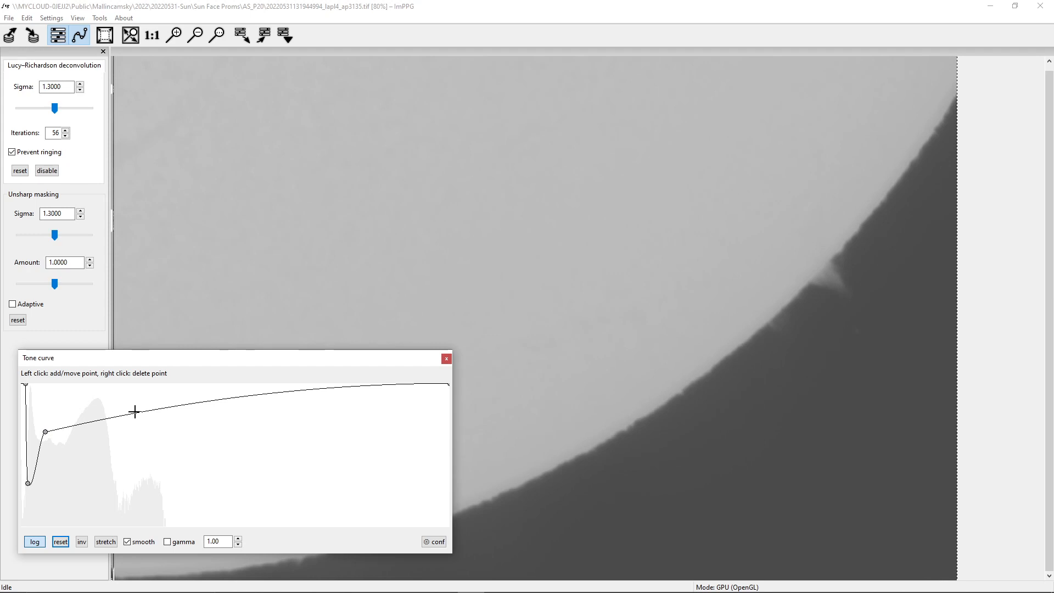
# Shape a peak with a falling slope through the disk tones, deepen the shadow dip to darken the sky, and close the tone curve.
pyautogui.moveTo(77, 424); pyautogui.dragTo(154, 507)
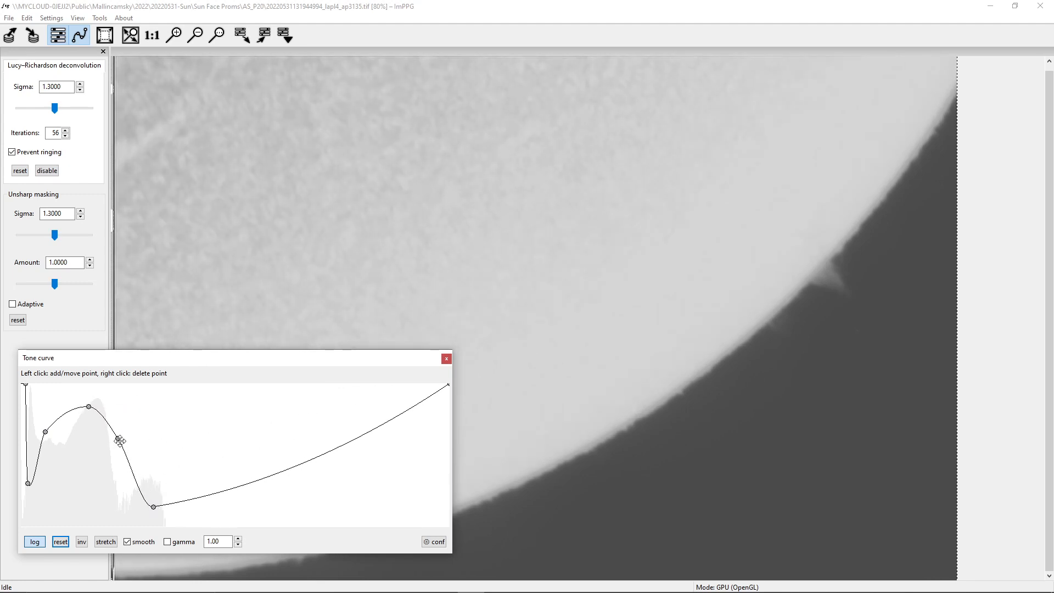
pyautogui.moveTo(118, 438); pyautogui.dragTo(108, 456)
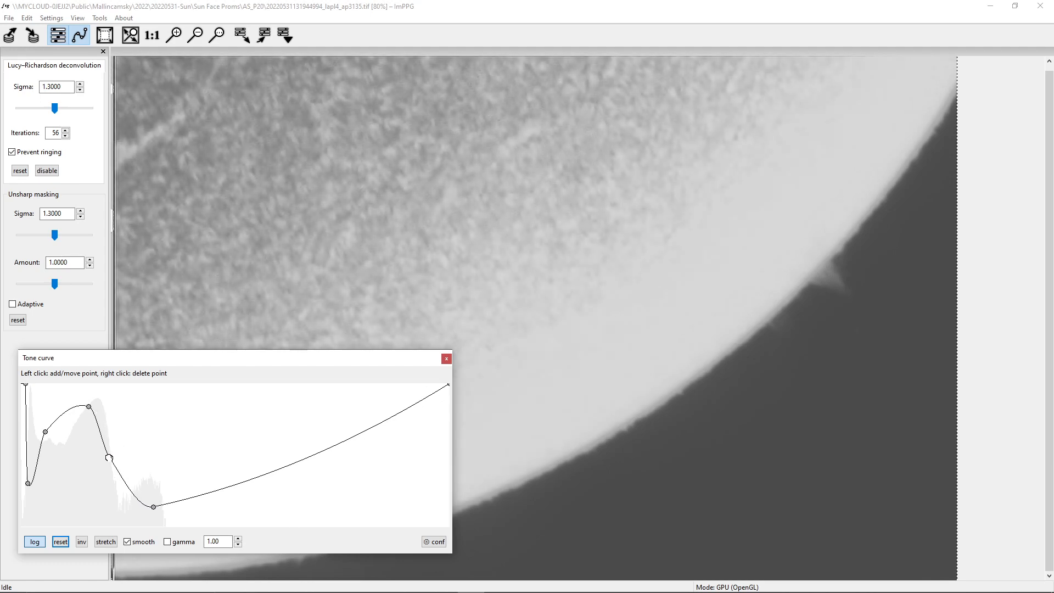
pyautogui.moveTo(88, 406); pyautogui.dragTo(57, 405)
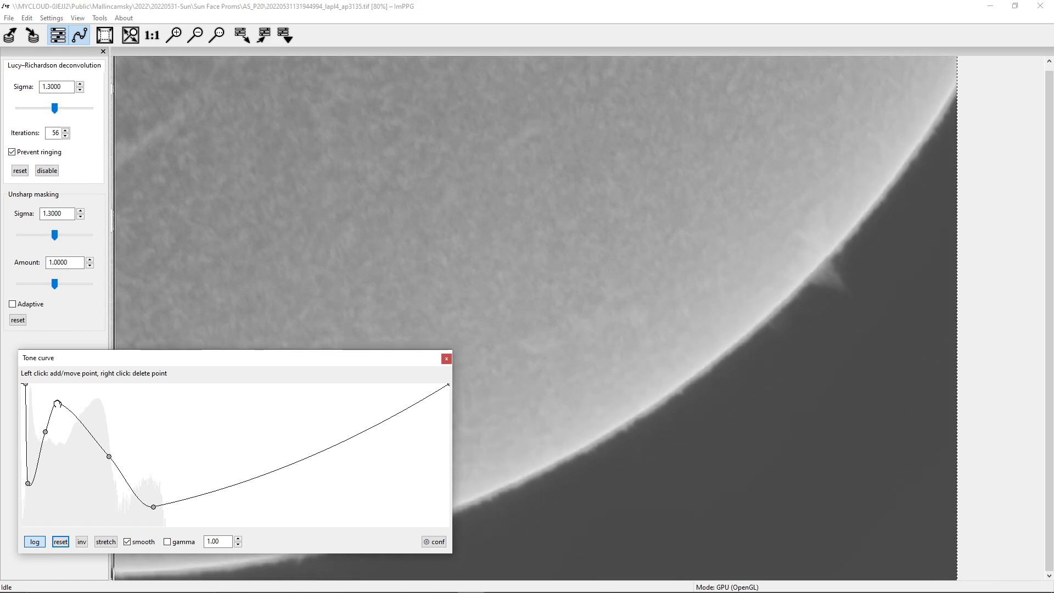
pyautogui.moveTo(109, 456); pyautogui.dragTo(92, 454)
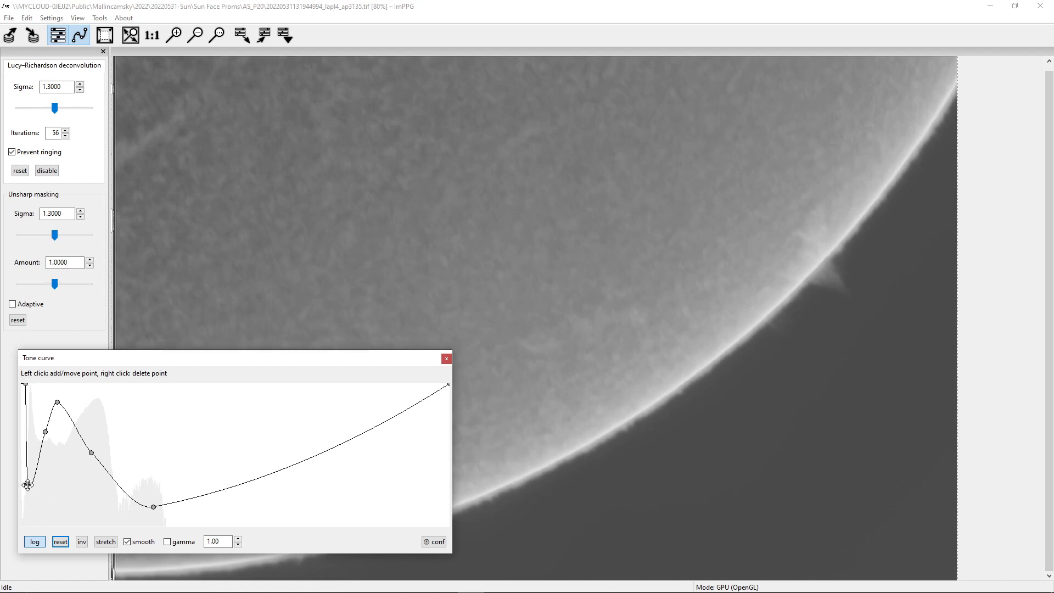
pyautogui.moveTo(27, 485); pyautogui.dragTo(25, 513)
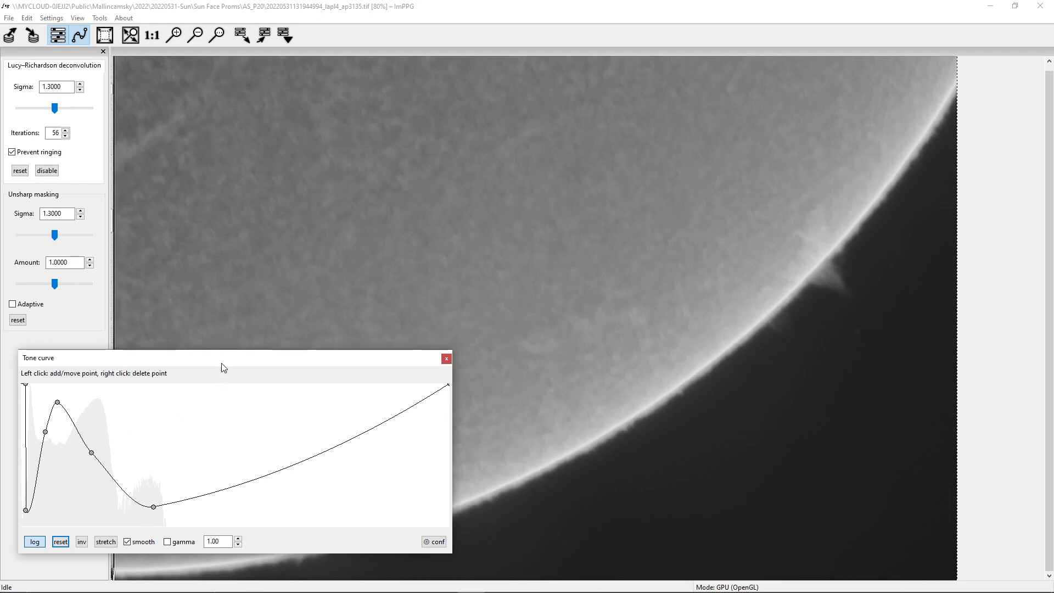
pyautogui.moveTo(223, 363); pyautogui.dragTo(537, 318)
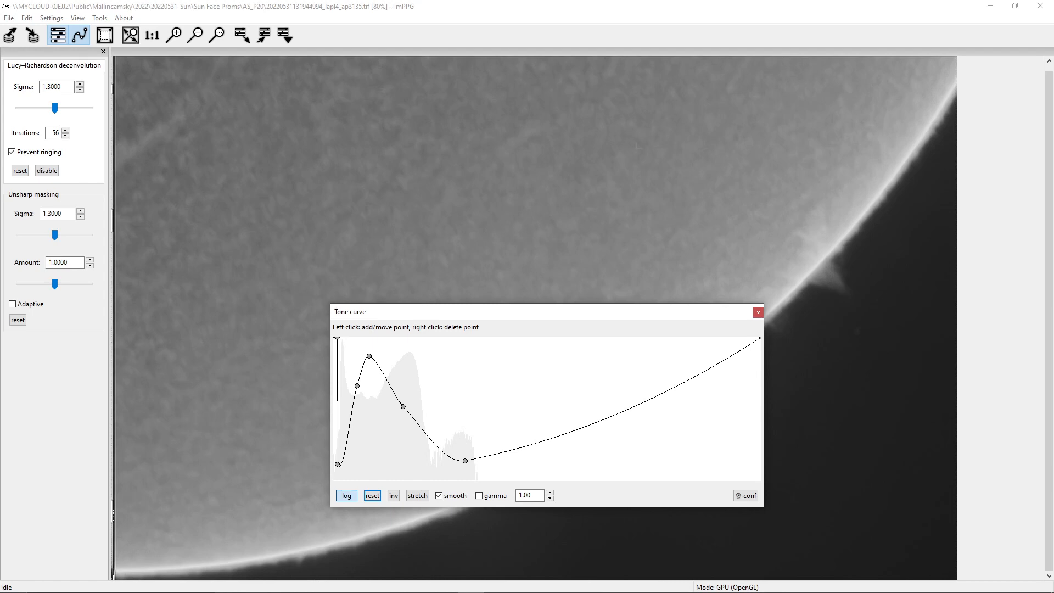
pyautogui.click(758, 313)
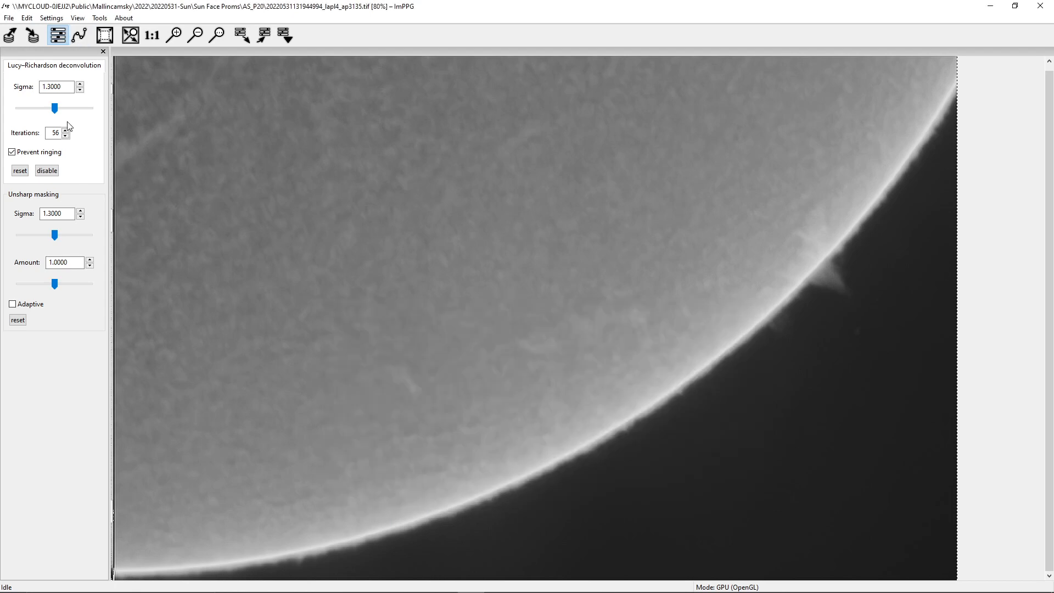
# Try Lucy–Richardson sigma values of 5, 2 and 1.5, inspecting the solar surface up close.
pyautogui.moveTo(64, 89); pyautogui.dragTo(8, 83)
pyautogui.write('5')
pyautogui.press('Return')
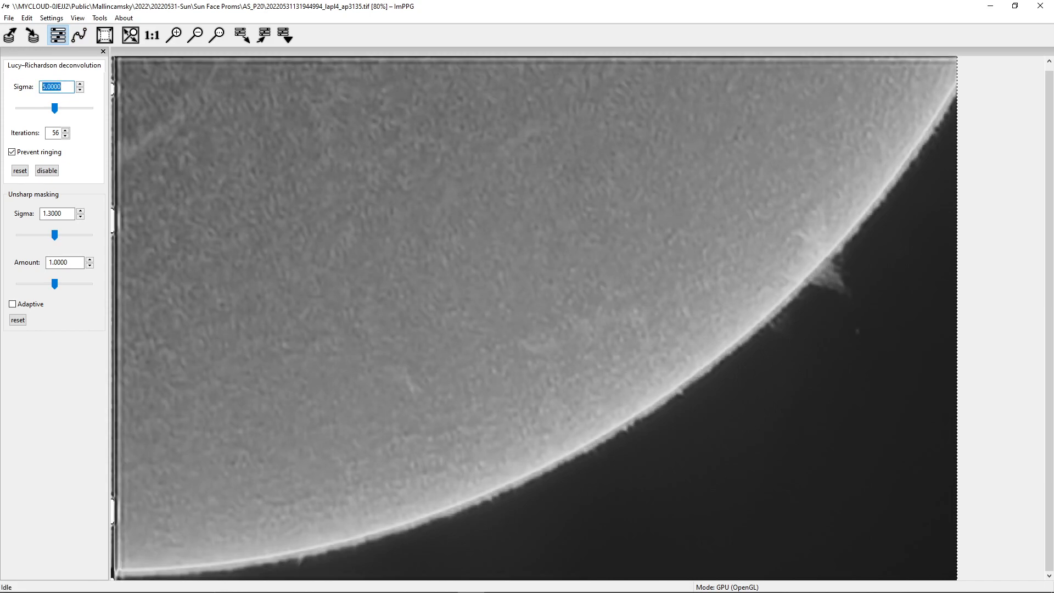
pyautogui.write('2')
pyautogui.press('Return')
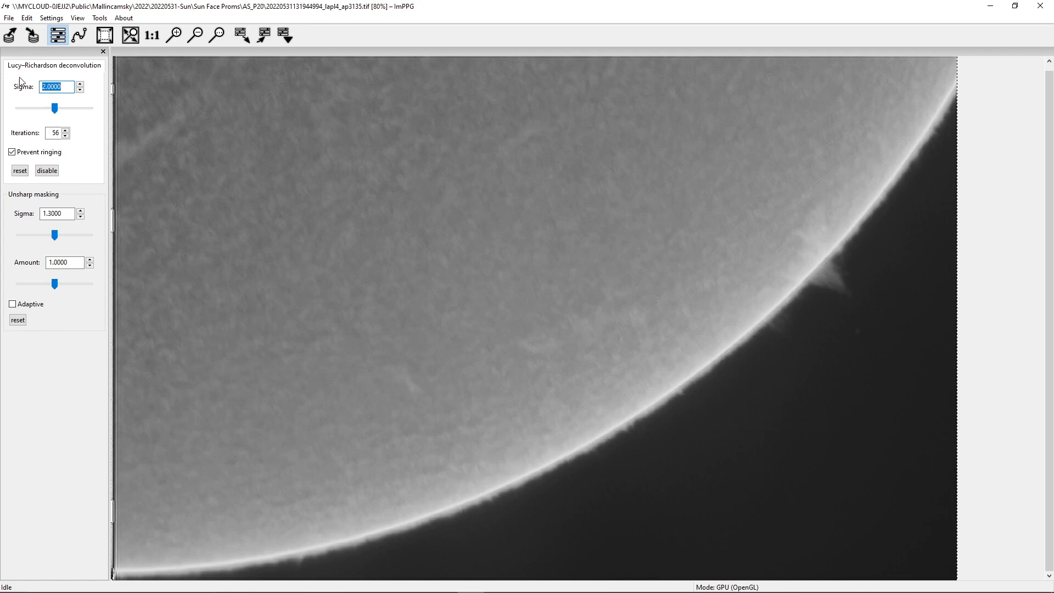
pyautogui.scroll(5, 312, 218)
pyautogui.scroll(-3, 312, 219)
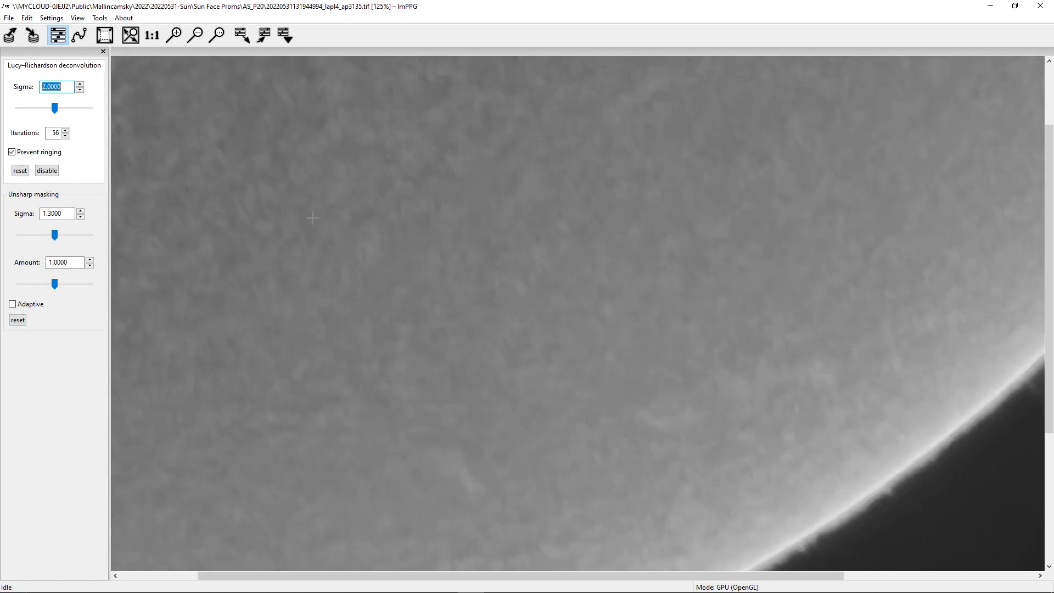
pyautogui.write('1.5')
pyautogui.press('Return')
# Try an unsharp masking sigma of 3, reduce it to 1.2, and set the amount to 2.
pyautogui.moveTo(70, 214); pyautogui.dragTo(2, 213)
pyautogui.write('3')
pyautogui.press('Return')
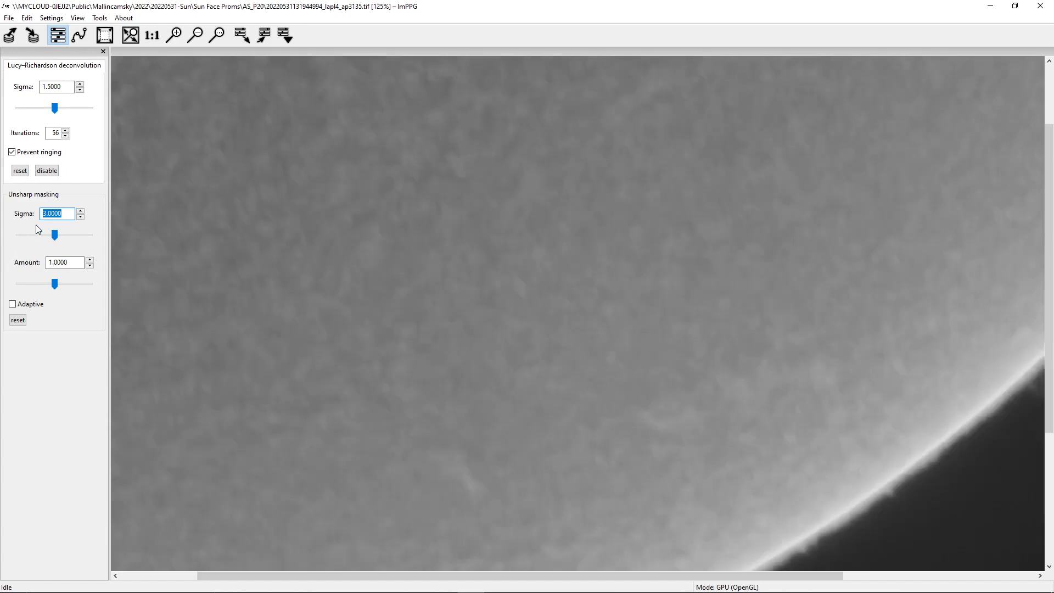
pyautogui.write('2')
pyautogui.press('Return')
pyautogui.doubleClick(52, 264)
pyautogui.write('2')
pyautogui.press('Return')
# Try a Lucy–Richardson sigma of 1.4, set it to 1.3, and inspect the prominence at the limb.
pyautogui.click(47, 86)
pyautogui.doubleClick(48, 86)
pyautogui.write('1.4')
pyautogui.press('Return')
pyautogui.scroll(-2, 591, 266)
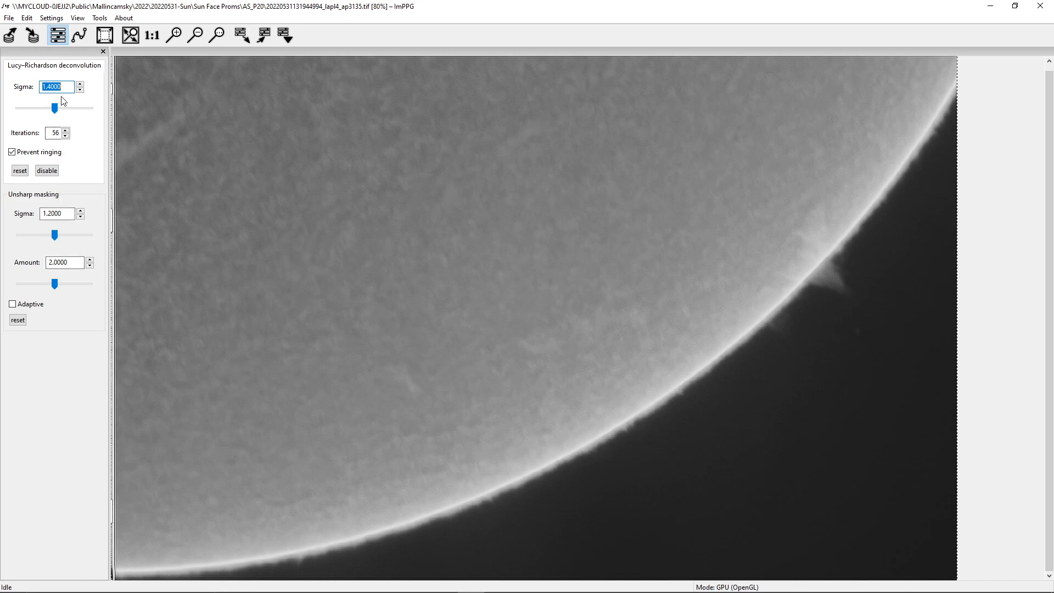
pyautogui.write('1.3')
pyautogui.press('Return')
pyautogui.scroll(3, 758, 289)
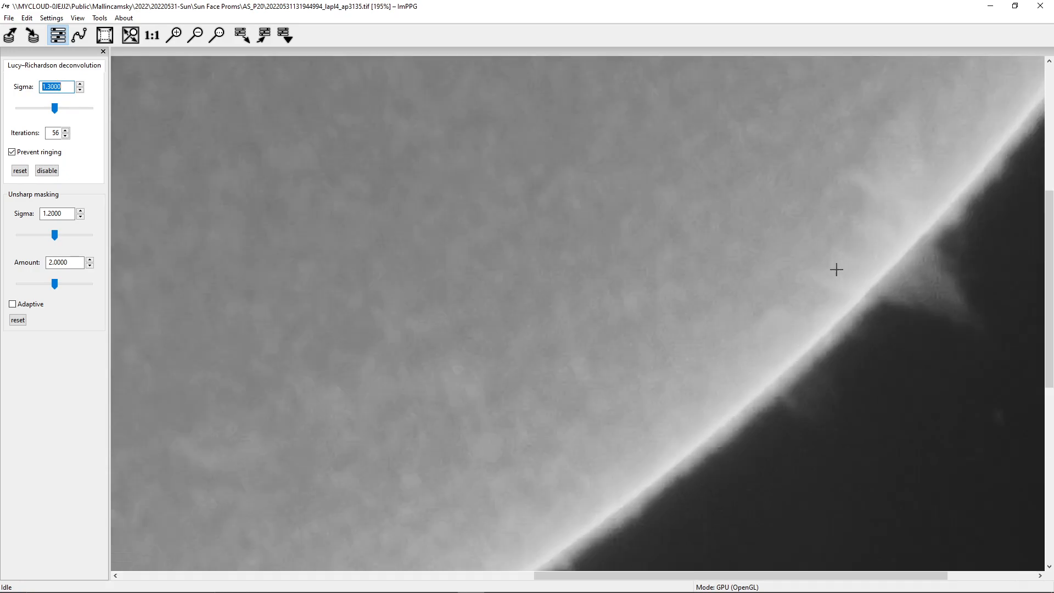
pyautogui.scroll(-2, 836, 270)
pyautogui.scroll(-1, 836, 270)
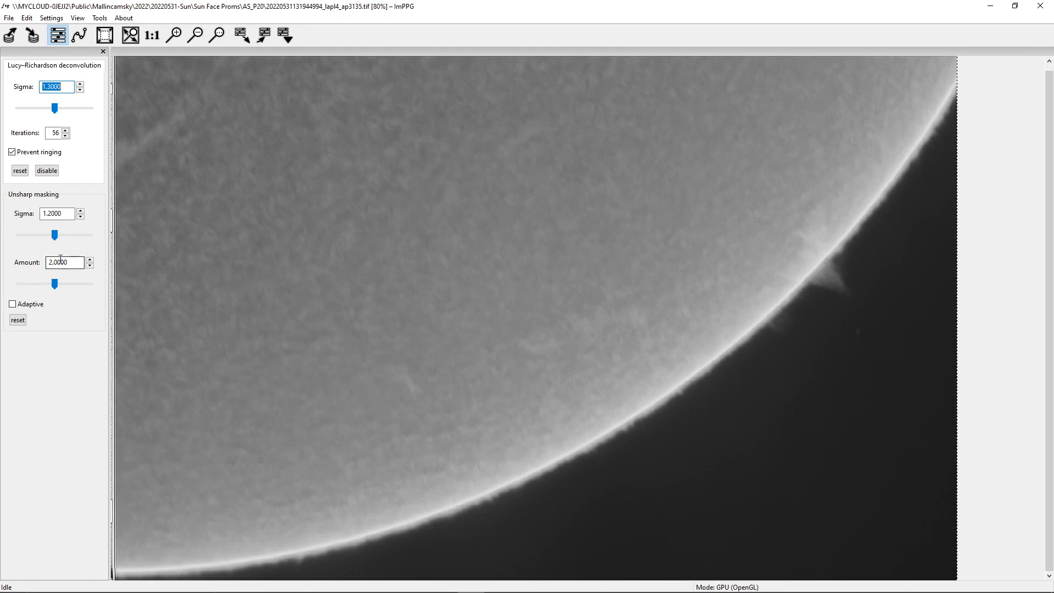
# Try an unsharp masking sigma of about 2.63 and settle on 2.4.
pyautogui.doubleClick(66, 214)
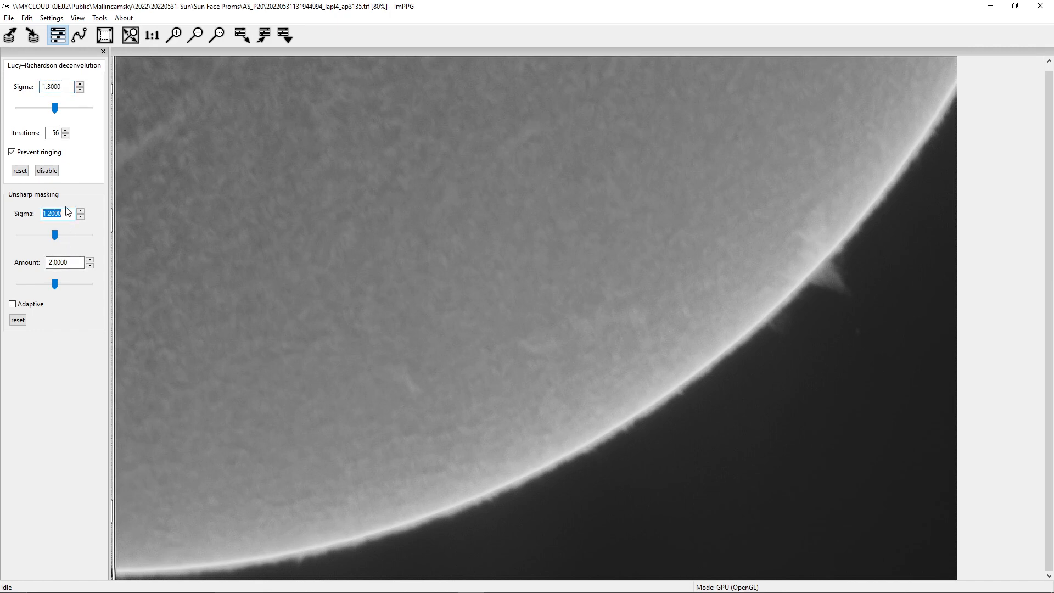
pyautogui.write('11')
pyautogui.press('Return')
pyautogui.moveTo(54, 236); pyautogui.dragTo(60, 237)
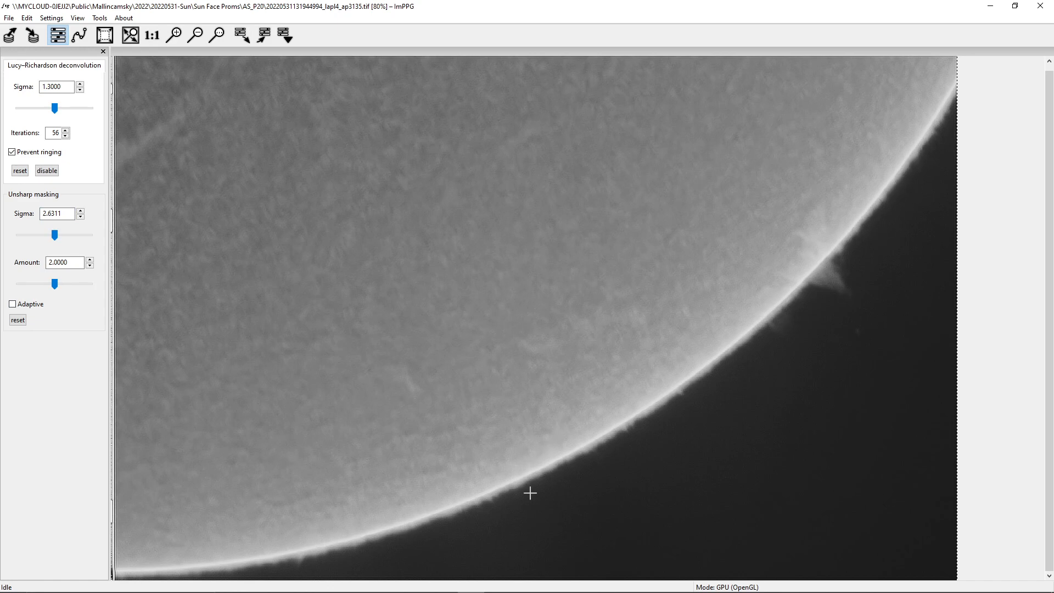
pyautogui.doubleClick(73, 212)
pyautogui.write('2')
pyautogui.press('Return')
# Compare a Lucy–Richardson sigma of 1.4 against 1.3 and keep 1.3.
pyautogui.doubleClick(72, 87)
pyautogui.write('1.4')
pyautogui.press('Return')
pyautogui.write('1.3')
pyautogui.press('Return')
pyautogui.click(9, 19)
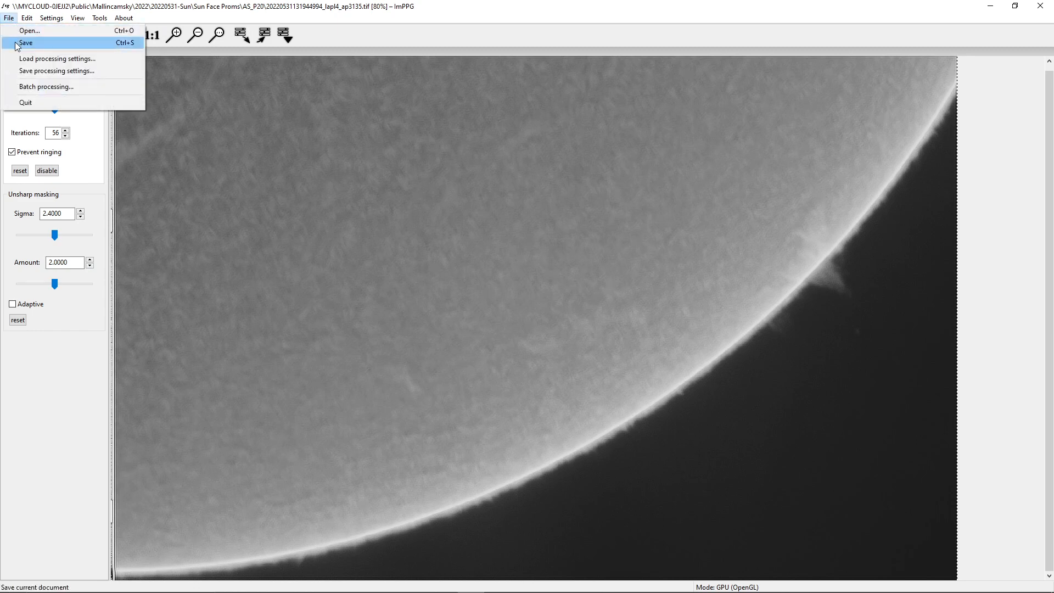
pyautogui.click(16, 44)
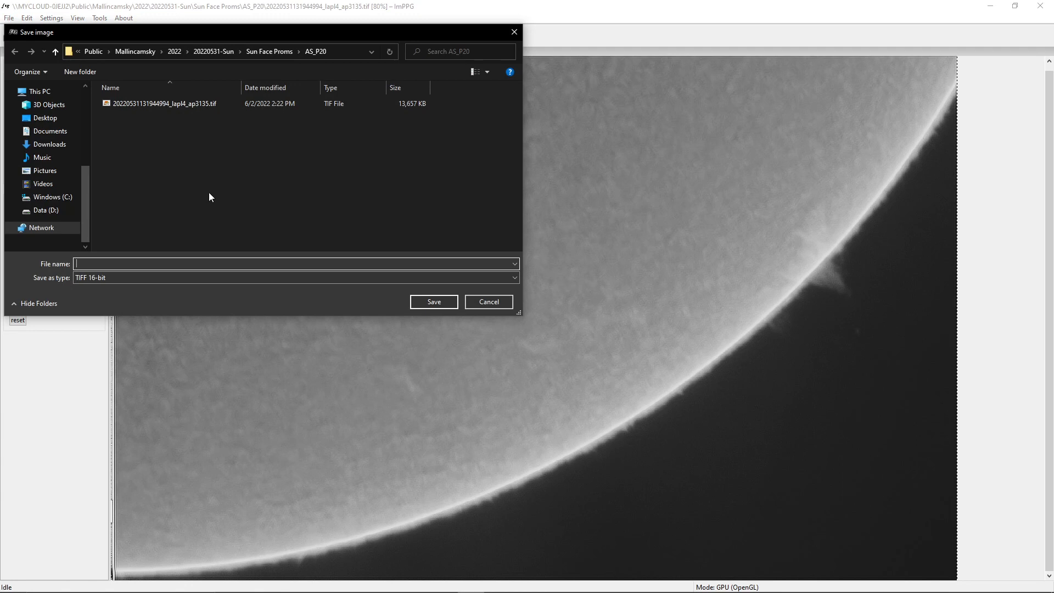
pyautogui.click(180, 103)
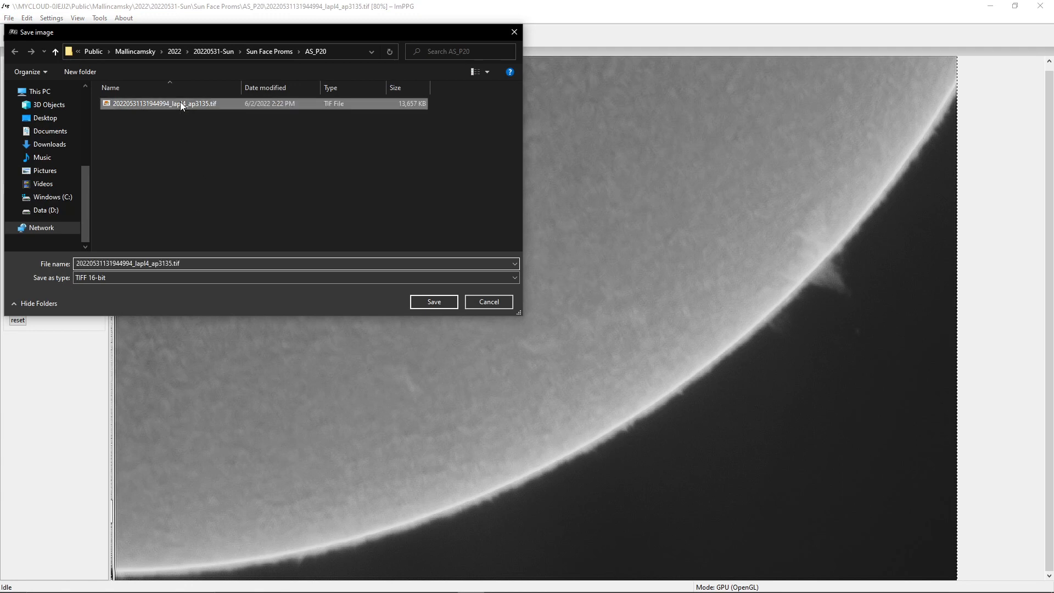
pyautogui.doubleClick(174, 263)
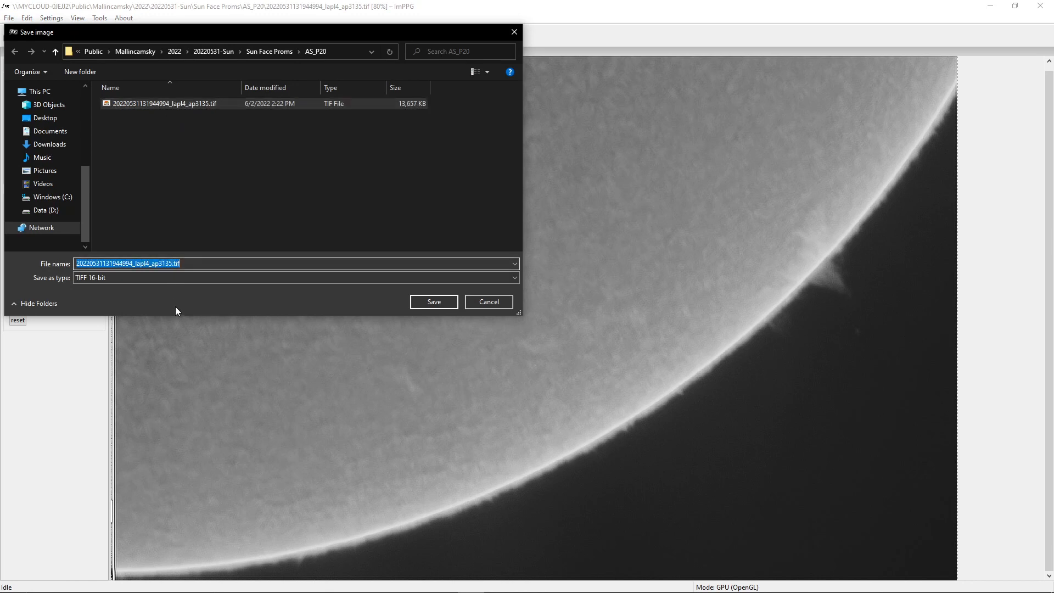
pyautogui.click(173, 263)
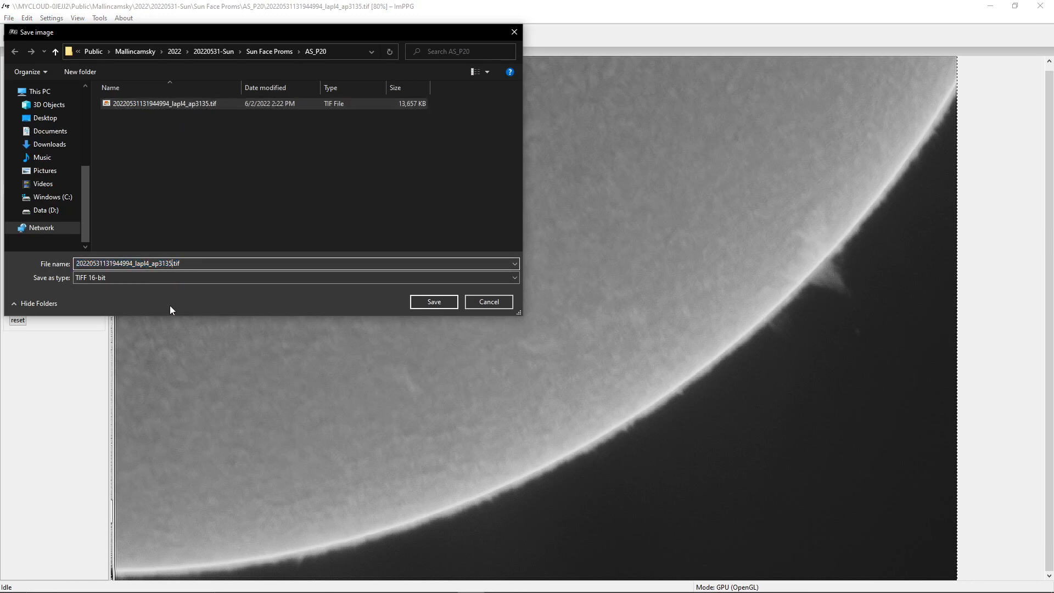
pyautogui.write('-ImO')
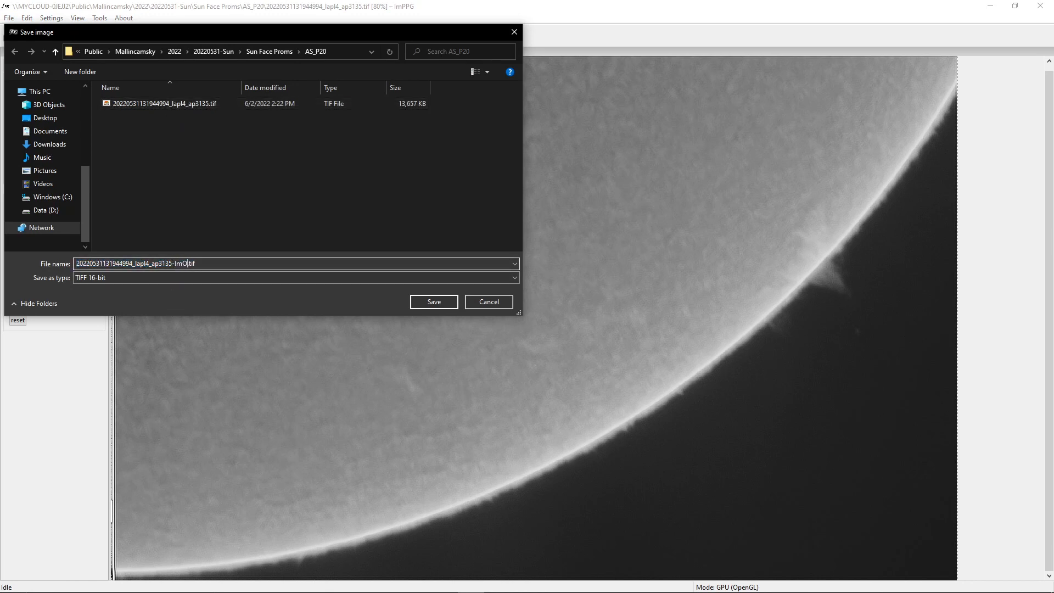
pyautogui.press('BackSpace')
pyautogui.write('PPGed')
pyautogui.press('Return')
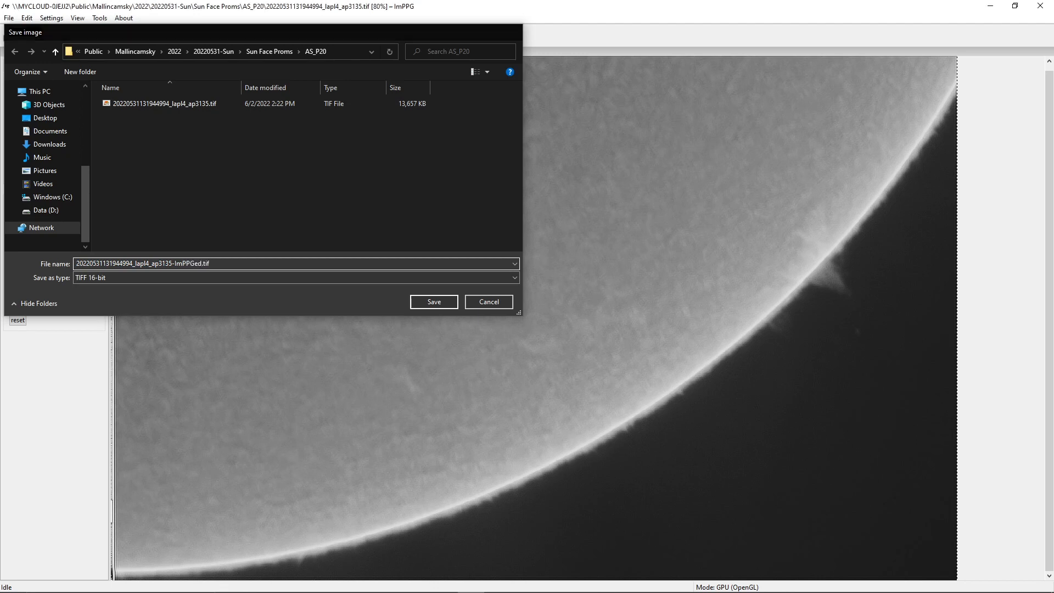
# Switch to AutoStakkert and open the capture 20220531132256119.ser from the Sun folder.
pyautogui.click(991, 6)
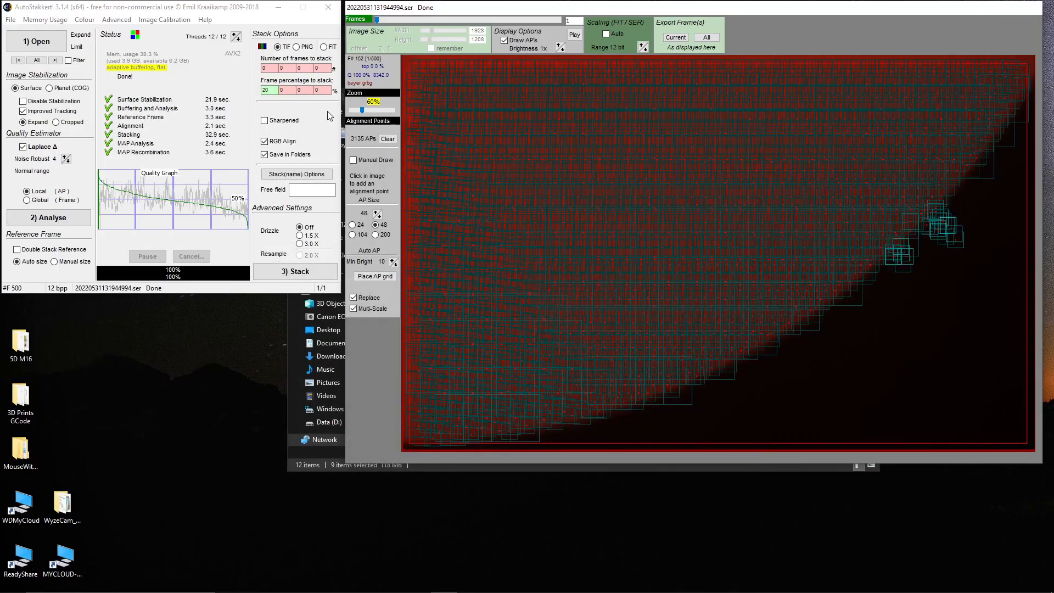
pyautogui.click(35, 42)
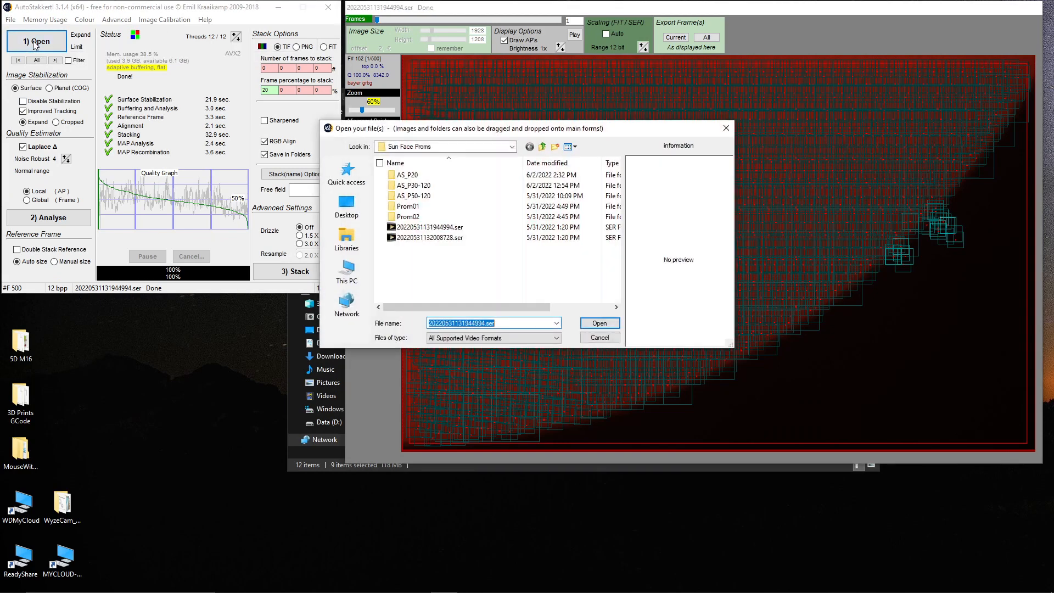
pyautogui.click(543, 147)
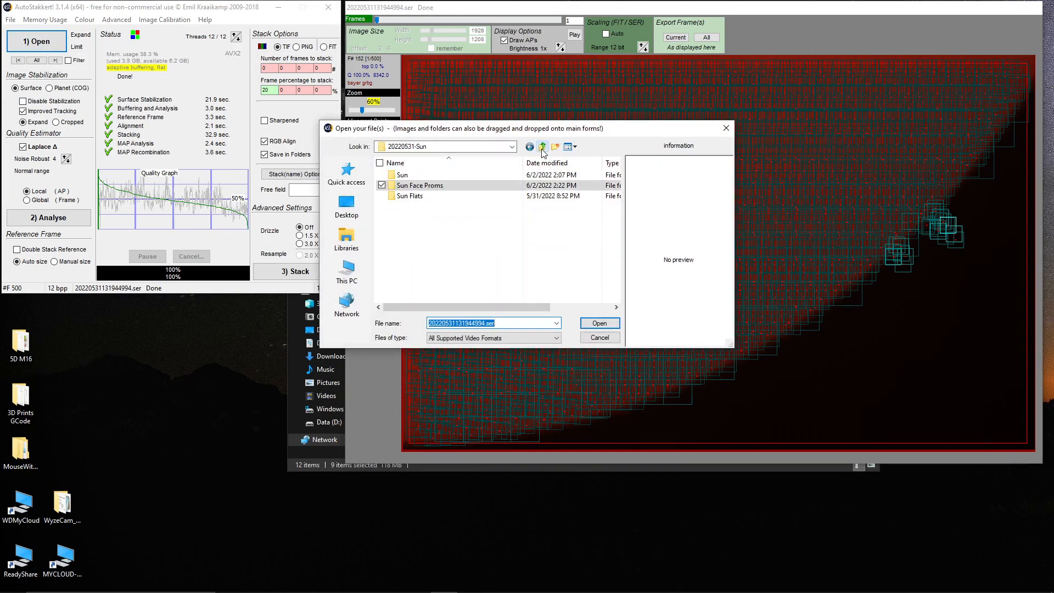
pyautogui.doubleClick(427, 175)
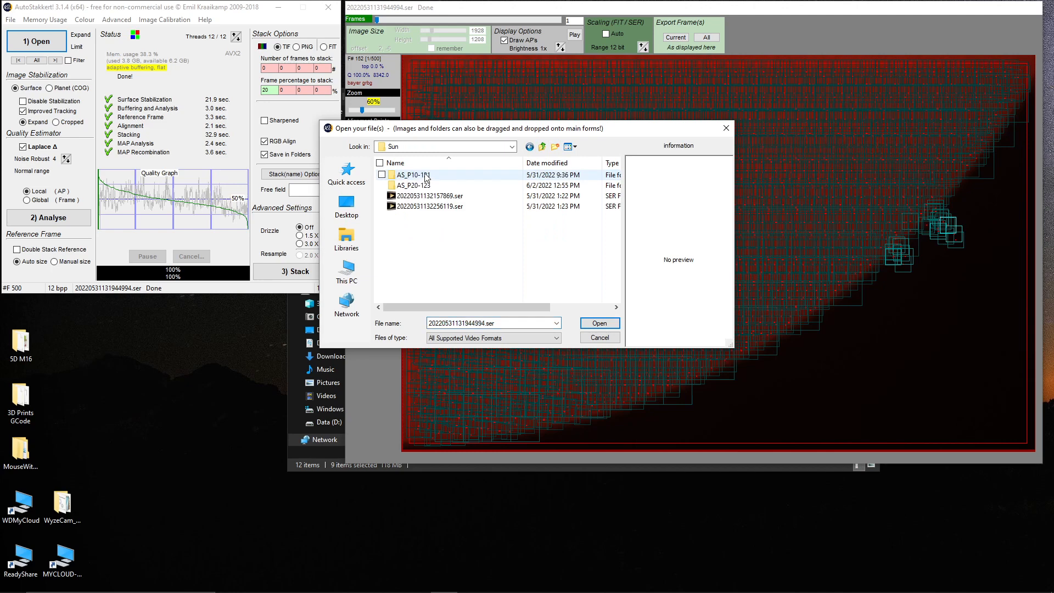
pyautogui.click(424, 208)
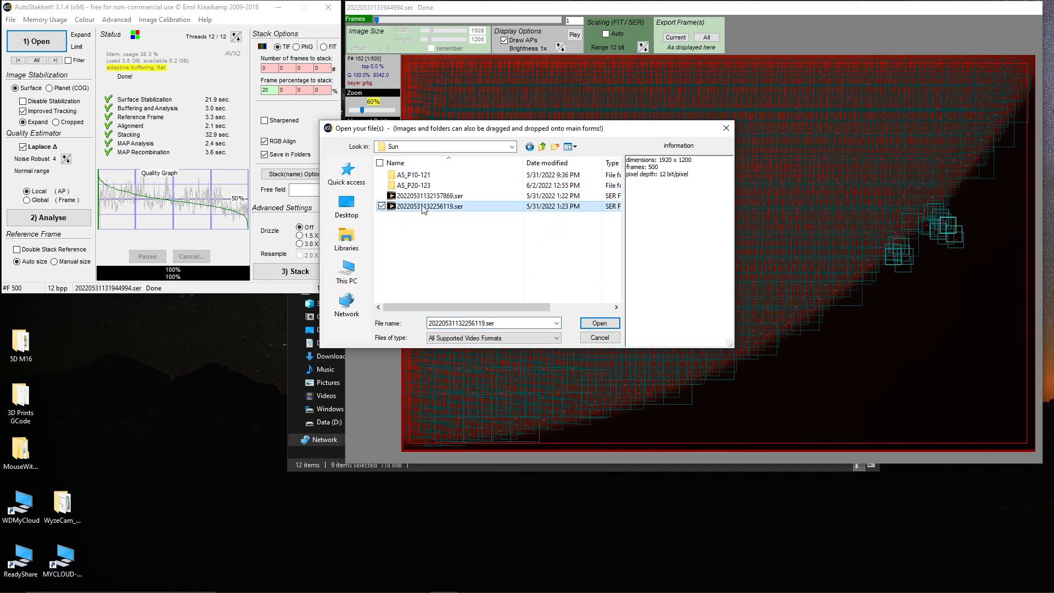
pyautogui.doubleClick(424, 207)
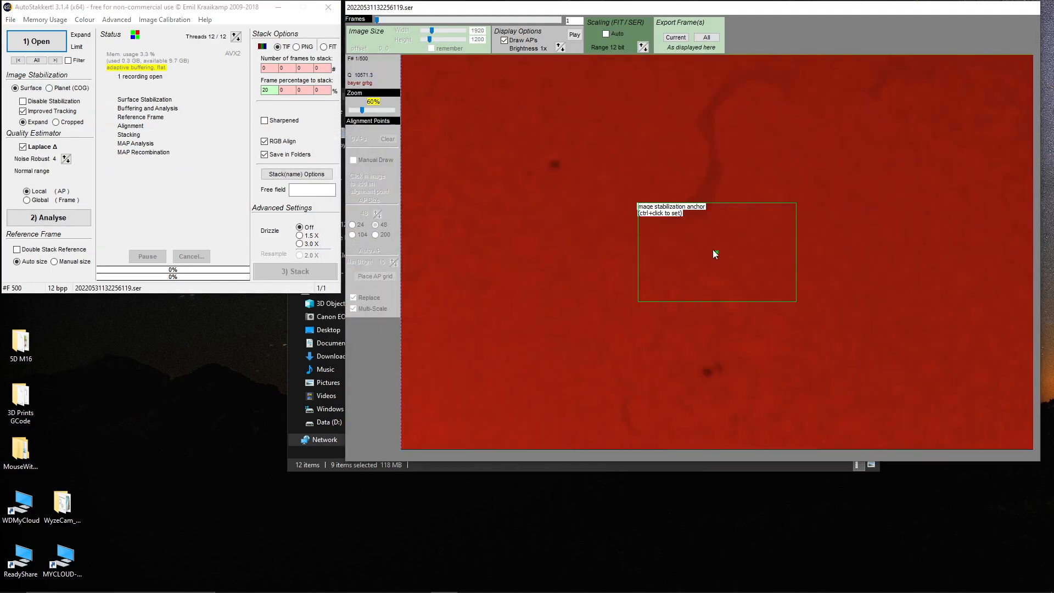
# Set the image stabilization anchor on the isolated small sunspot and analyse the recording.
pyautogui.keyDown('ctrl'); pyautogui.click(548, 164); pyautogui.keyUp('ctrl')
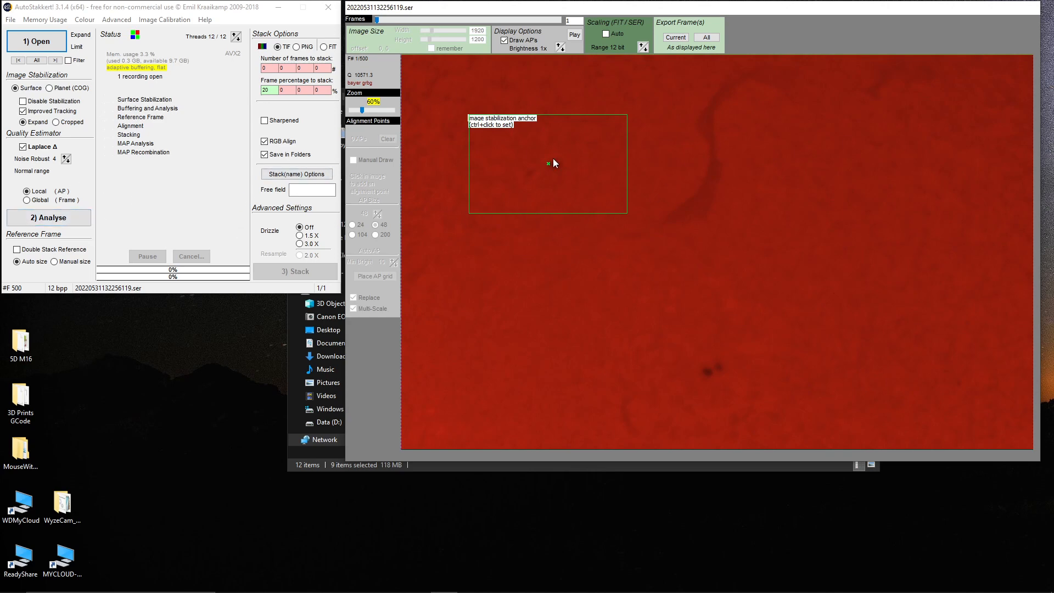
pyautogui.click(77, 214)
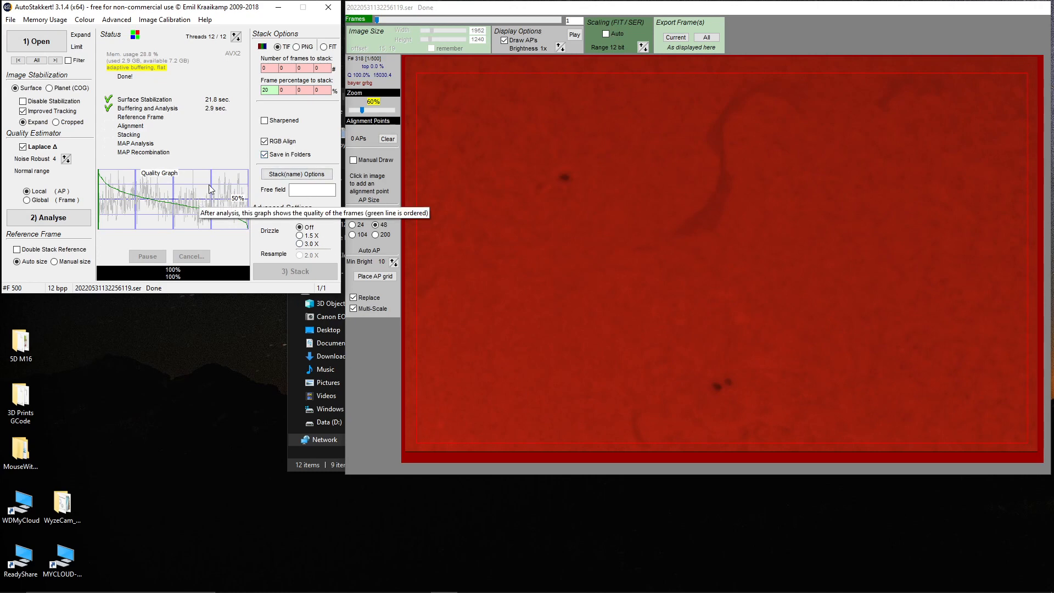
# Set the frame percentage to 25, place an alignment point grid over the image and stack the frames.
pyautogui.doubleClick(268, 89)
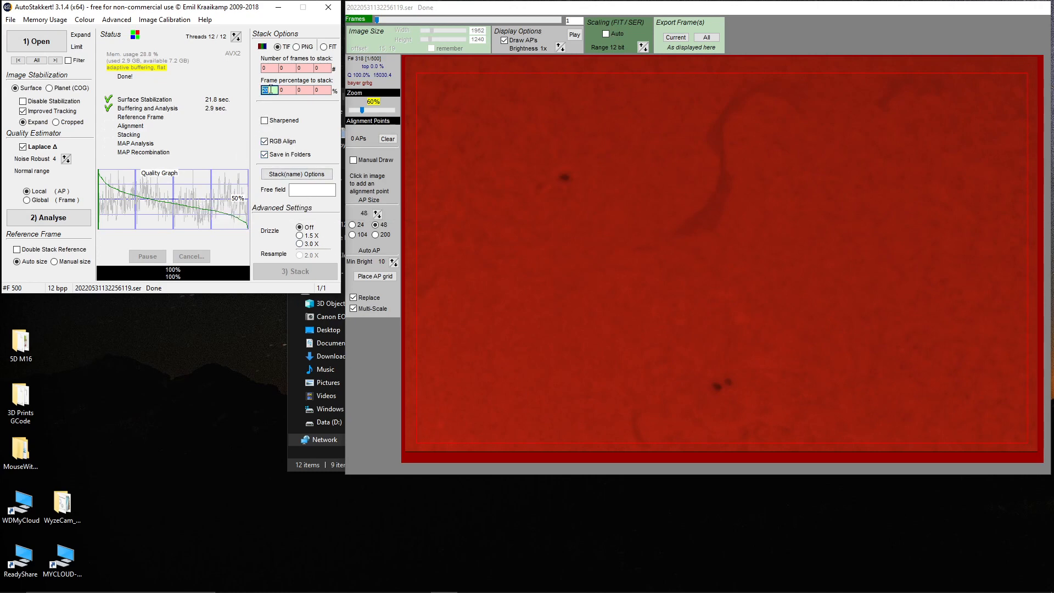
pyautogui.write('2')
pyautogui.click(415, 175)
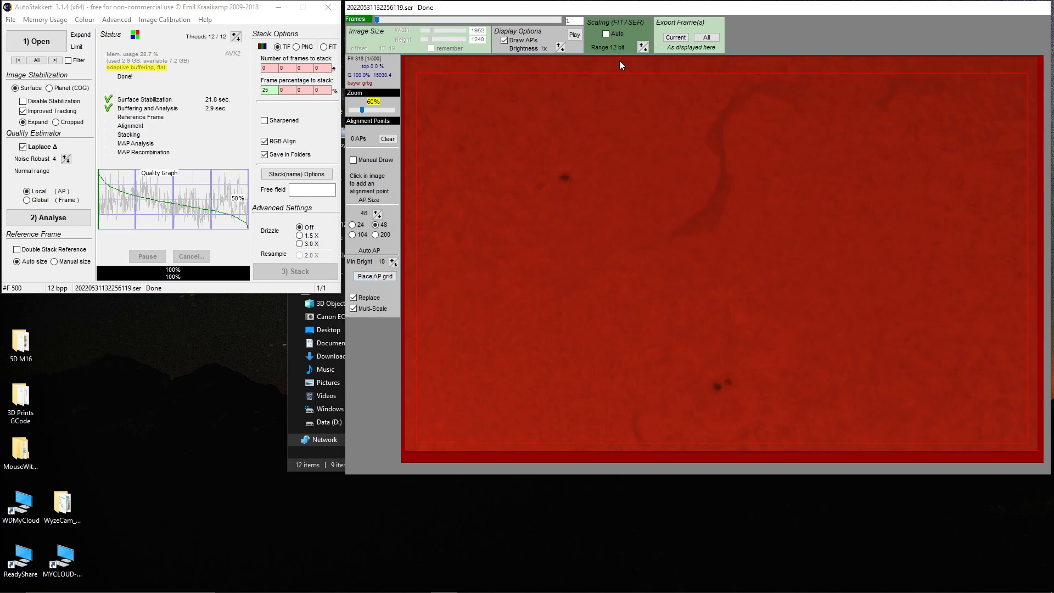
pyautogui.click(373, 277)
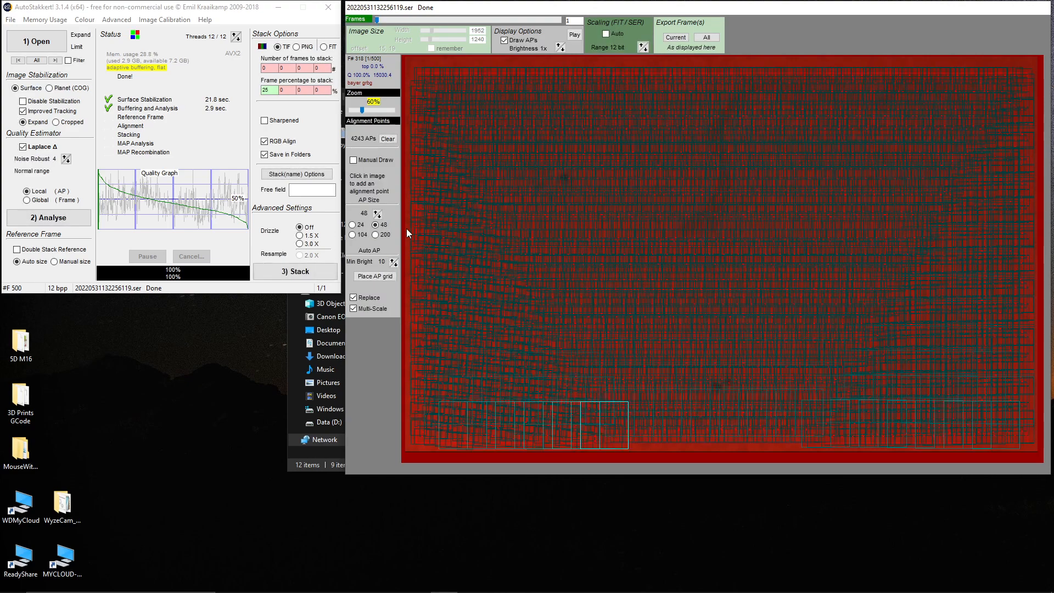
pyautogui.click(291, 270)
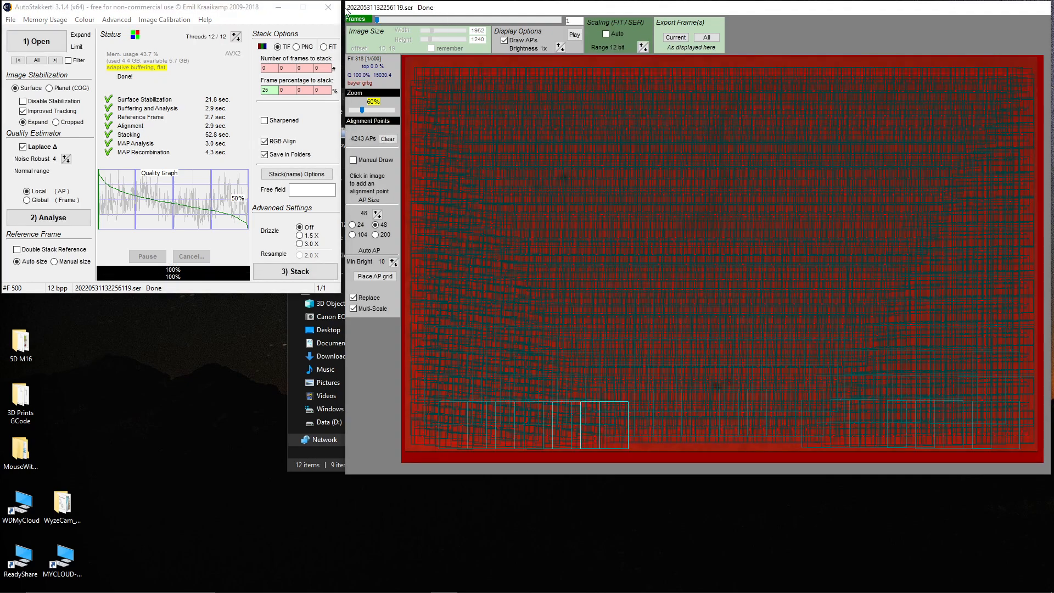
pyautogui.click(330, 8)
pyautogui.moveTo(124, 589)
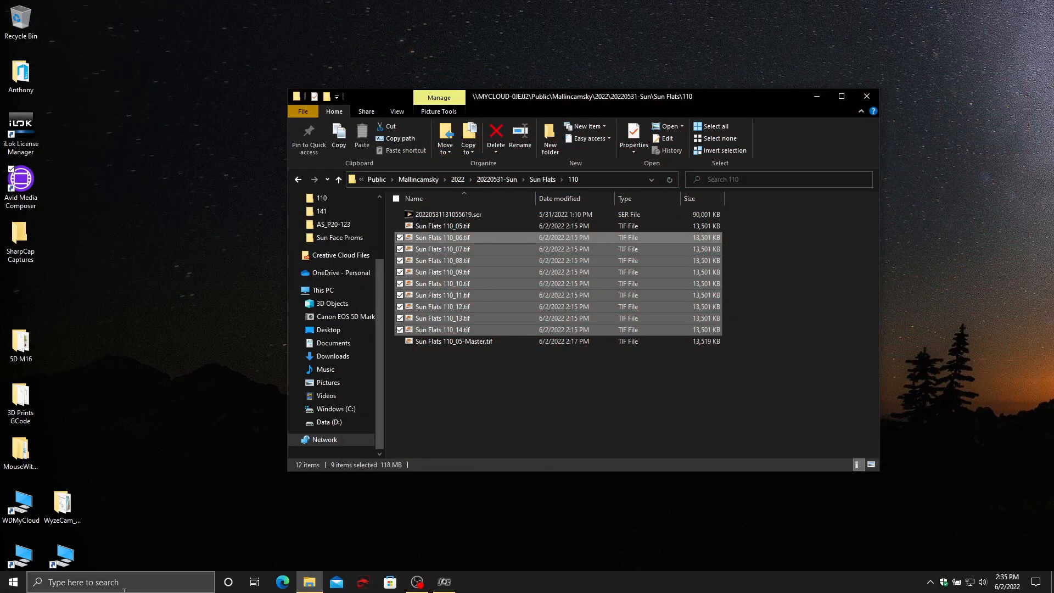
pyautogui.click(445, 589)
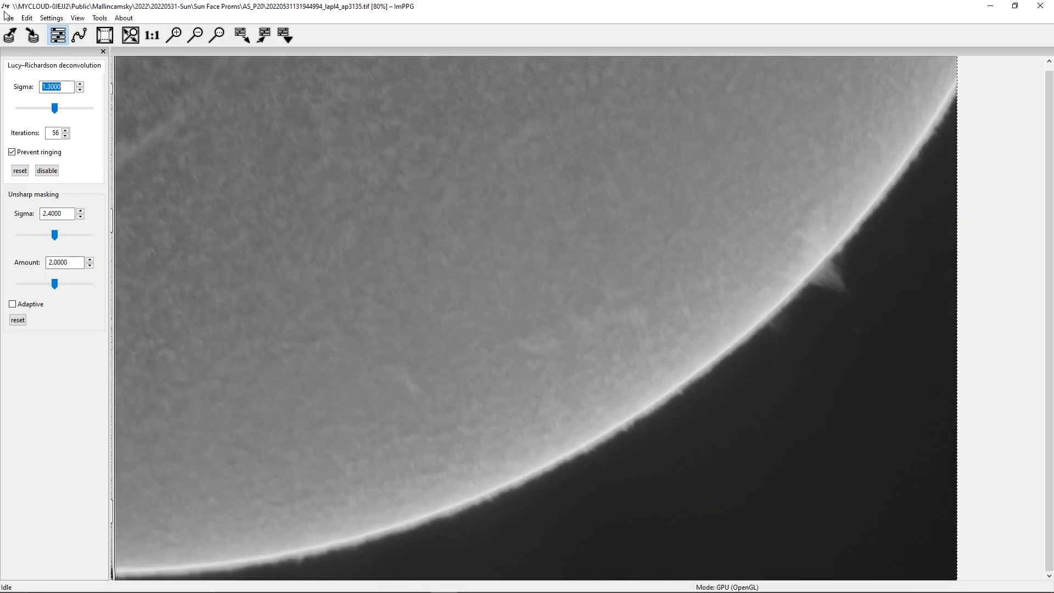
pyautogui.click(8, 19)
pyautogui.moveTo(27, 18)
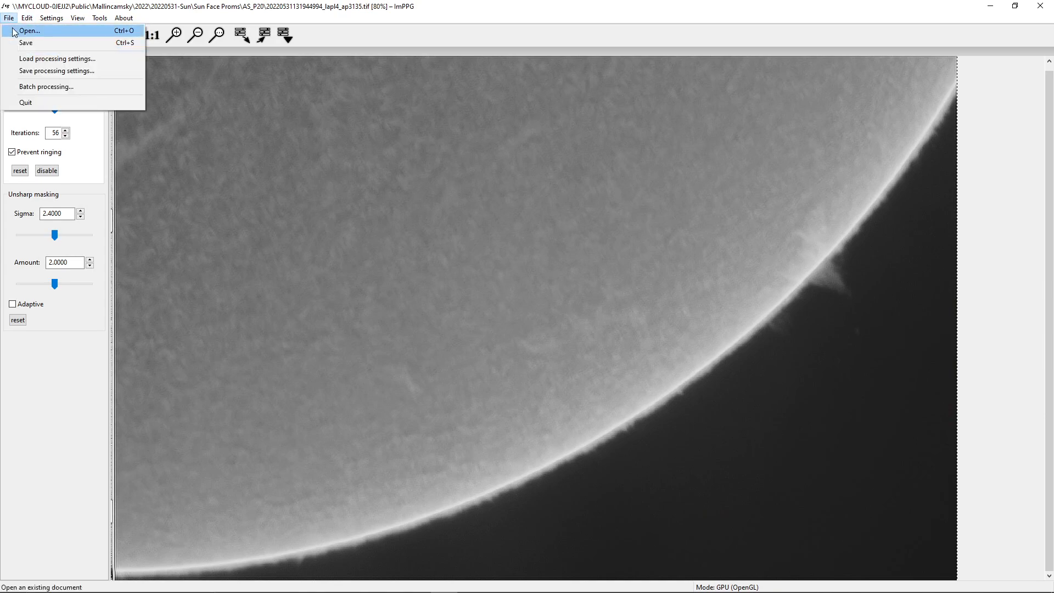
pyautogui.click(27, 31)
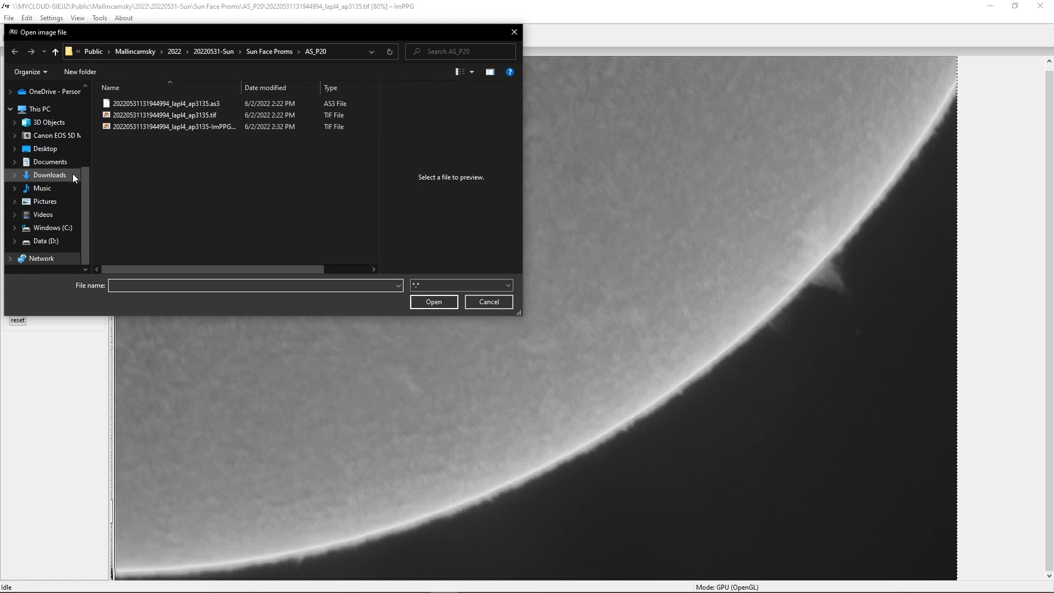
pyautogui.click(214, 55)
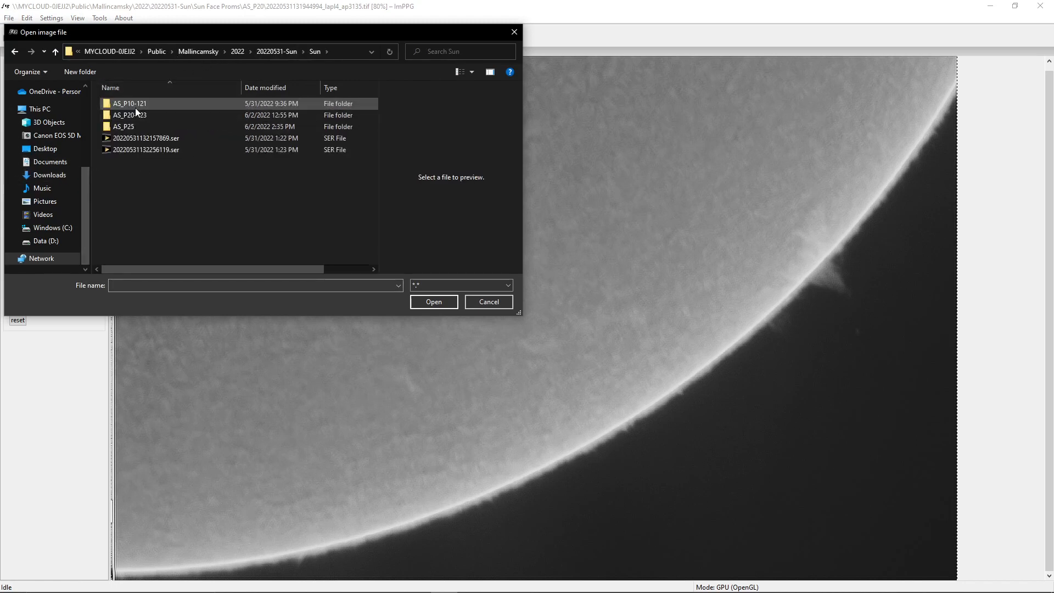
pyautogui.click(139, 126)
pyautogui.doubleClick(138, 127)
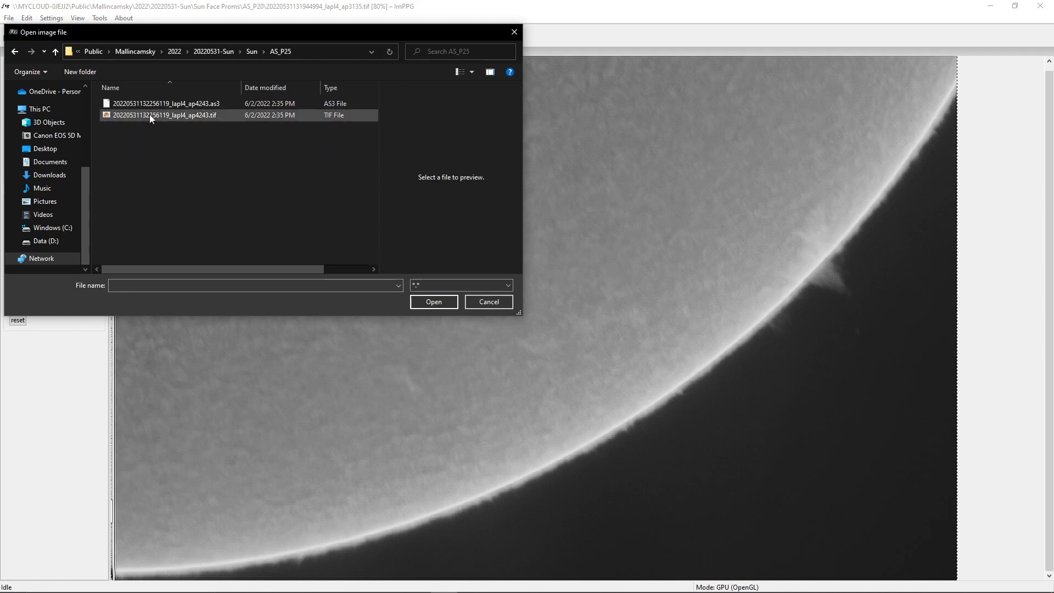
pyautogui.doubleClick(152, 113)
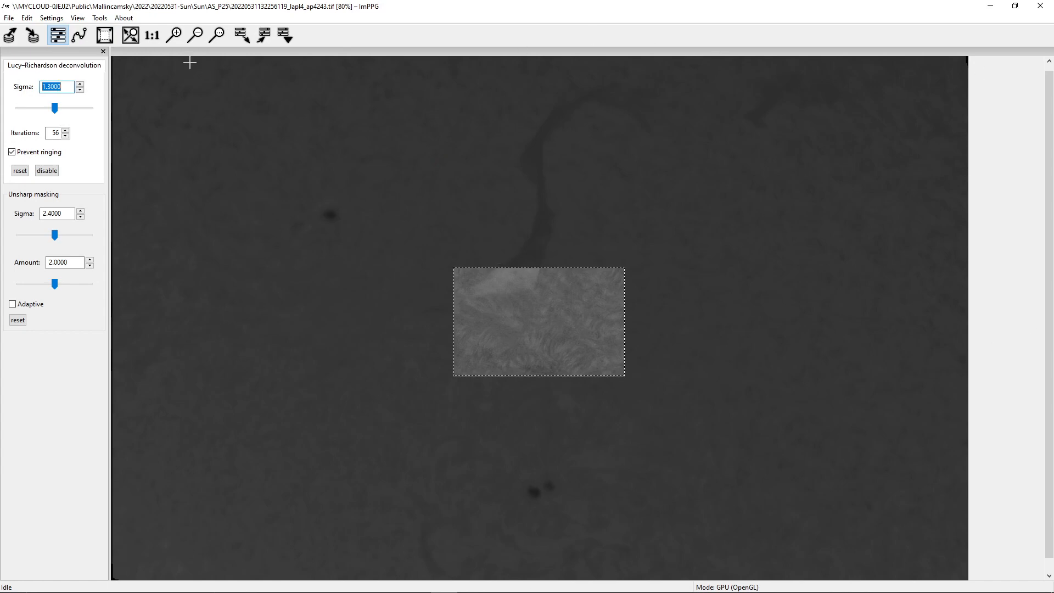
# Extend the processing selection to the whole image and reset its tone curve to a straight line.
pyautogui.click(106, 35)
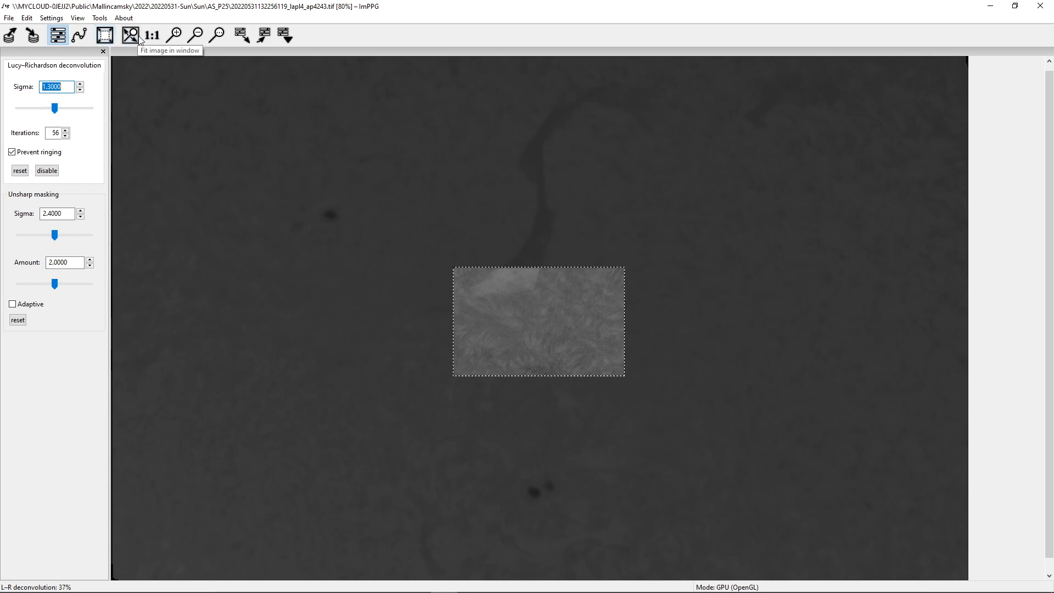
pyautogui.click(130, 36)
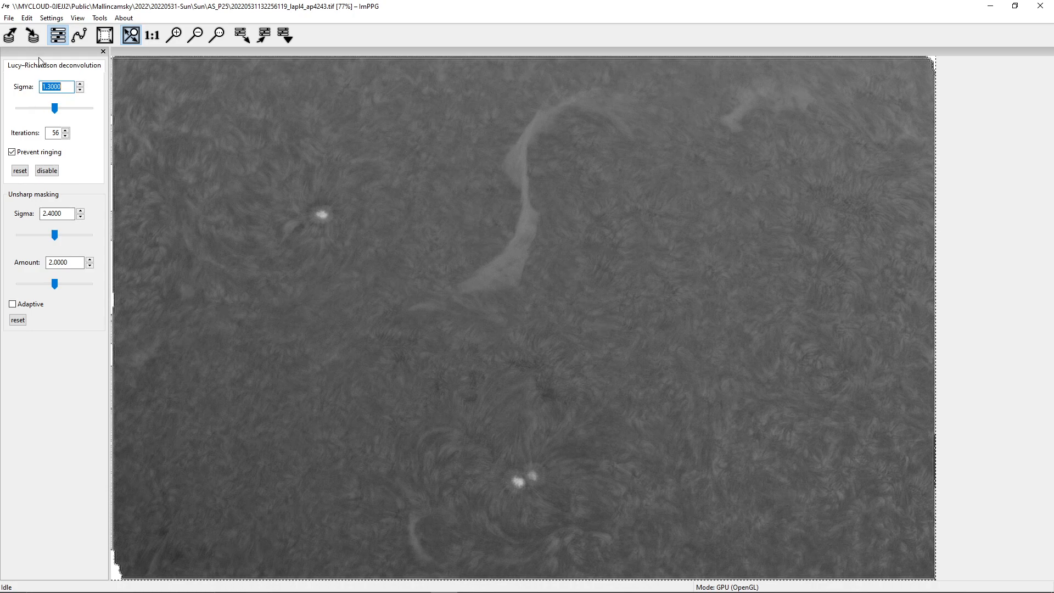
pyautogui.click(79, 35)
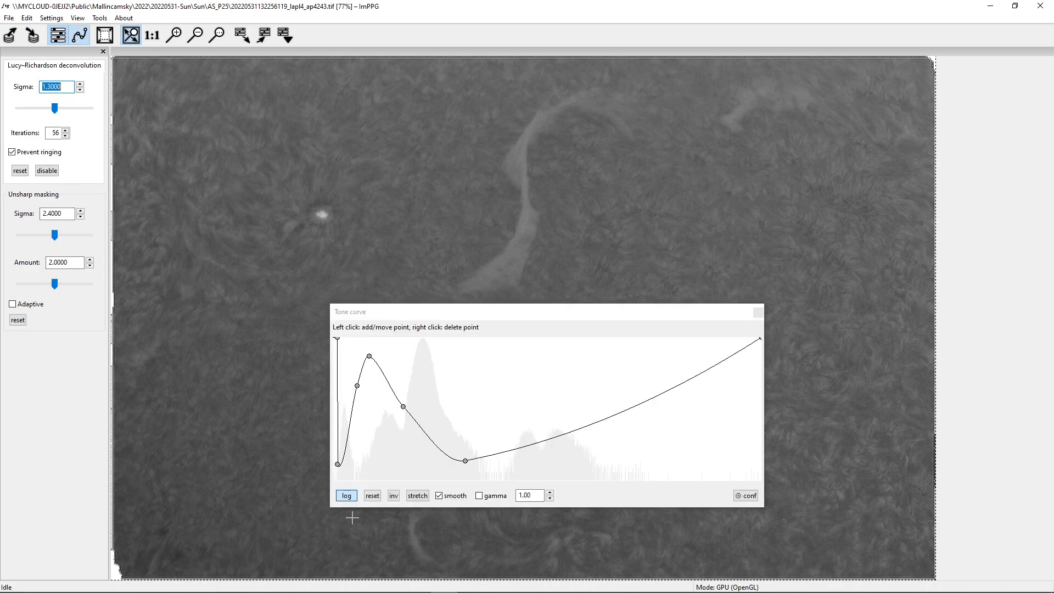
pyautogui.click(392, 496)
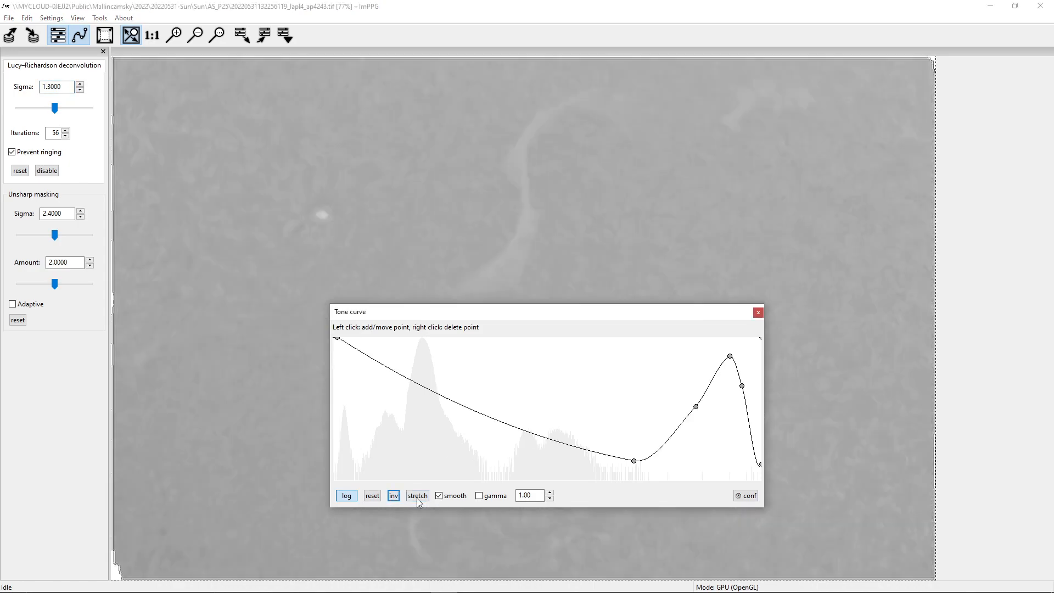
pyautogui.click(372, 496)
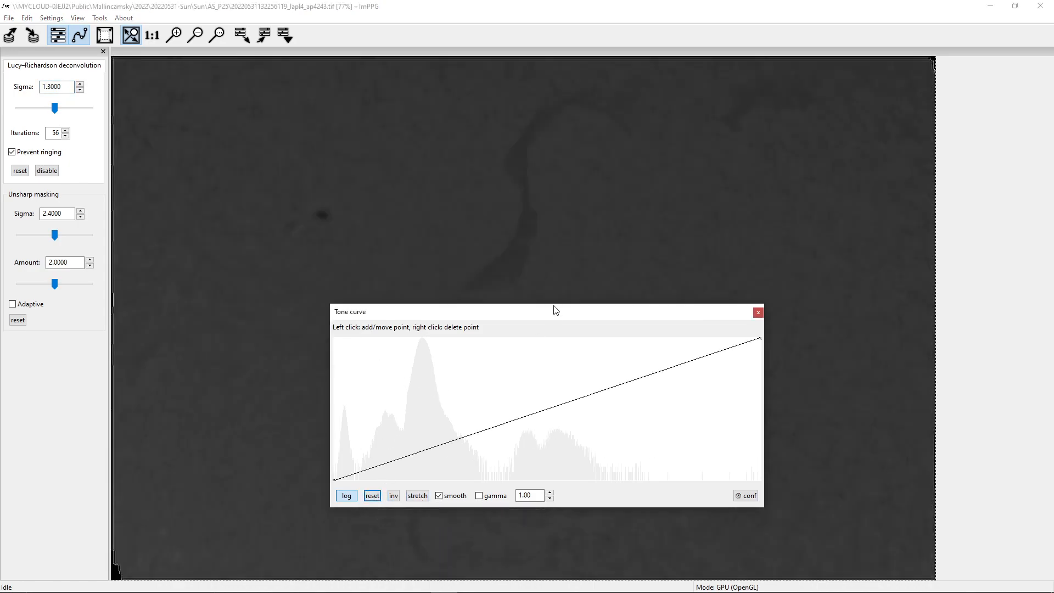
# Shape a steep S-shaped tone curve around the main histogram peak, with one raised highlight point and one lowered shadow point.
pyautogui.moveTo(556, 311); pyautogui.dragTo(476, 361)
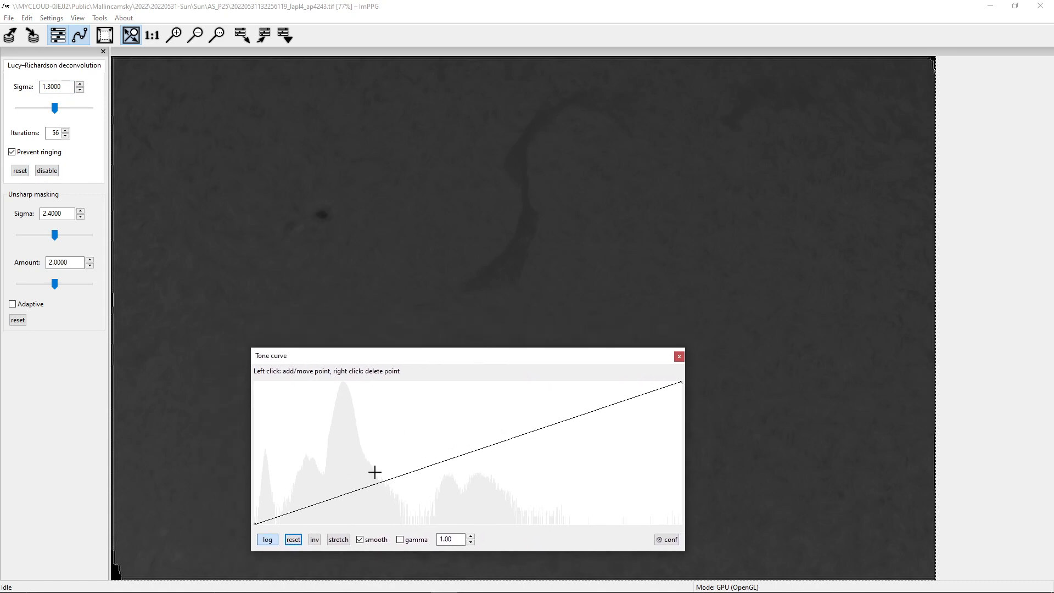
pyautogui.moveTo(499, 444); pyautogui.dragTo(372, 394)
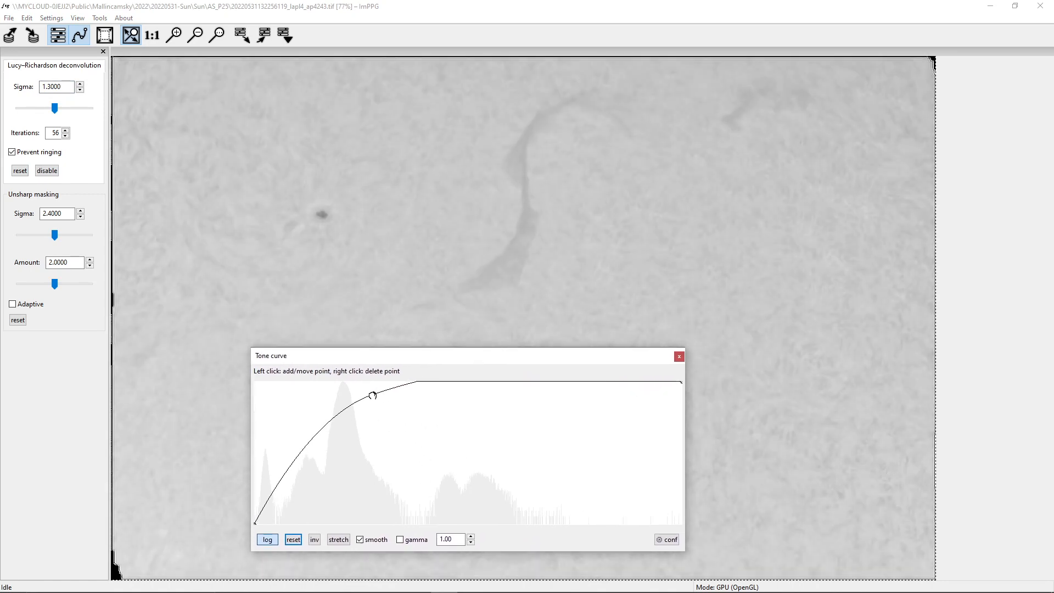
pyautogui.moveTo(278, 475); pyautogui.dragTo(303, 515)
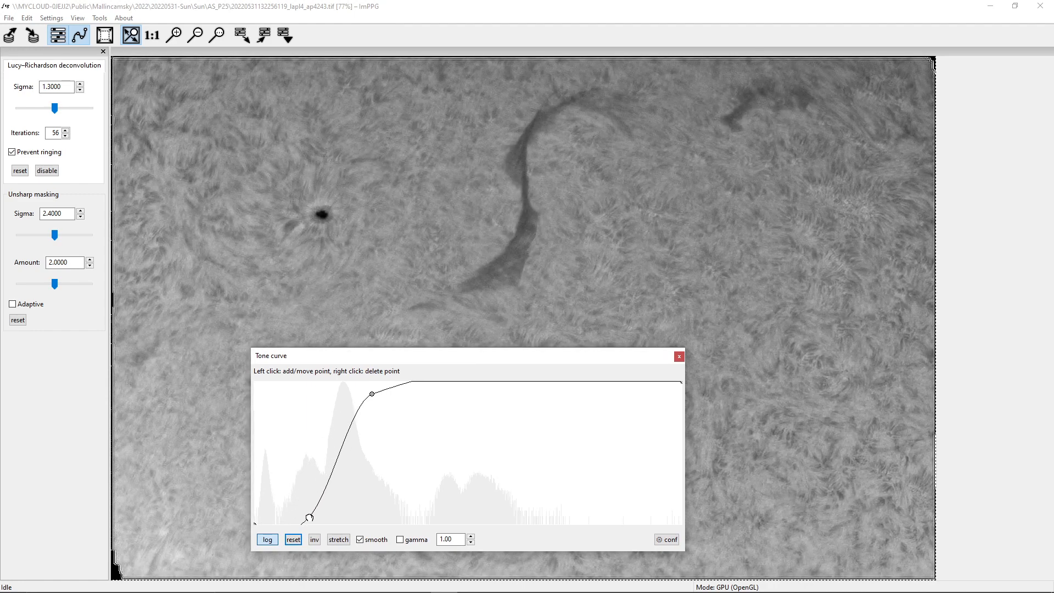
pyautogui.moveTo(373, 397); pyautogui.dragTo(367, 390)
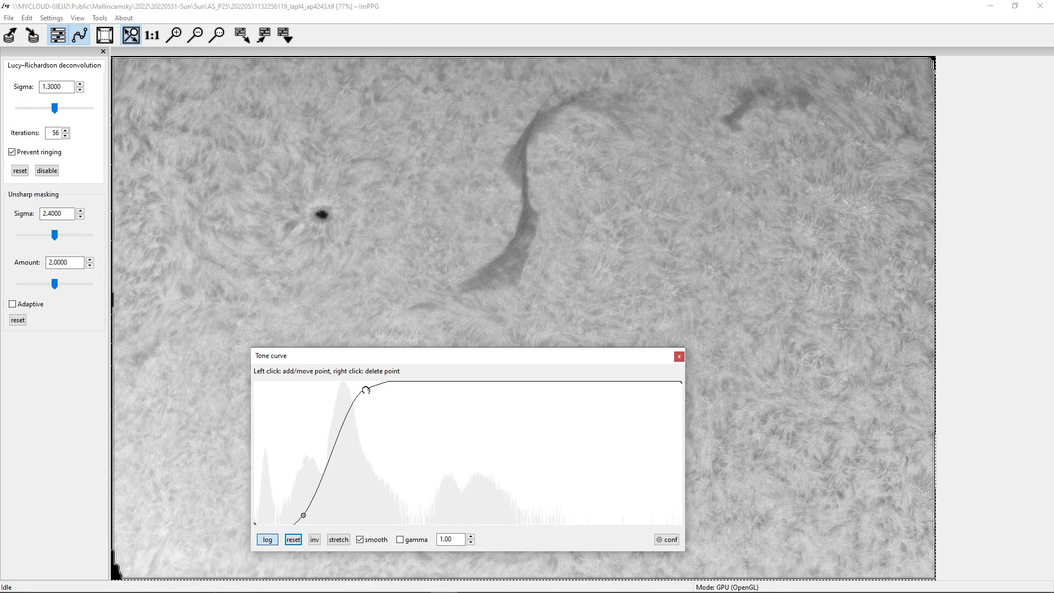
pyautogui.moveTo(304, 506)
pyautogui.mouseDown()
pyautogui.moveTo(311, 488)
pyautogui.moveTo(316, 494)
pyautogui.mouseUp()
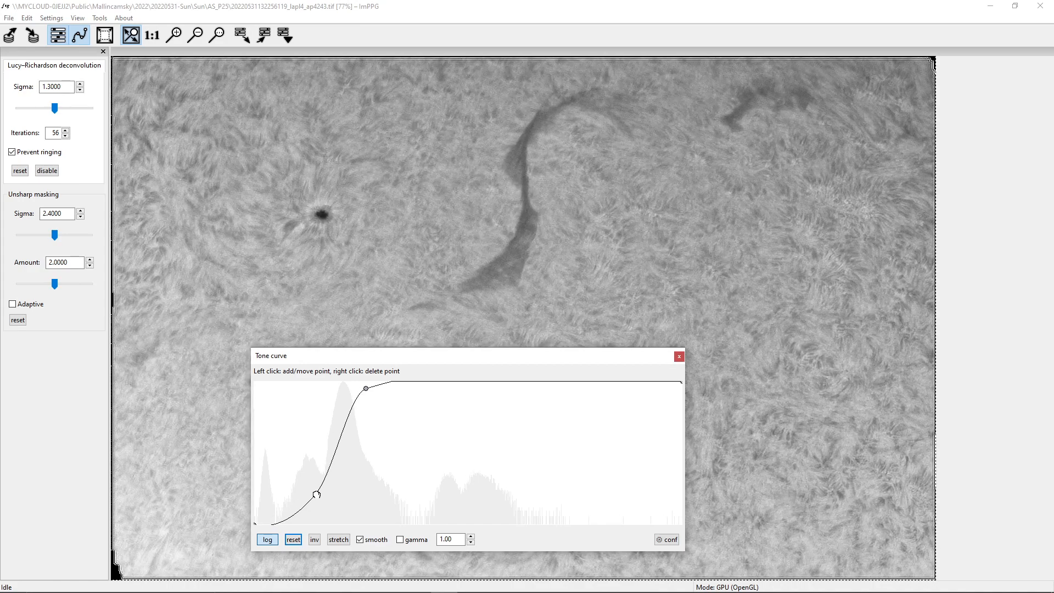
# Refine the tone curve by lowering its highlight and shadow points slightly, and close the curve editor.
pyautogui.moveTo(478, 366); pyautogui.dragTo(855, 164)
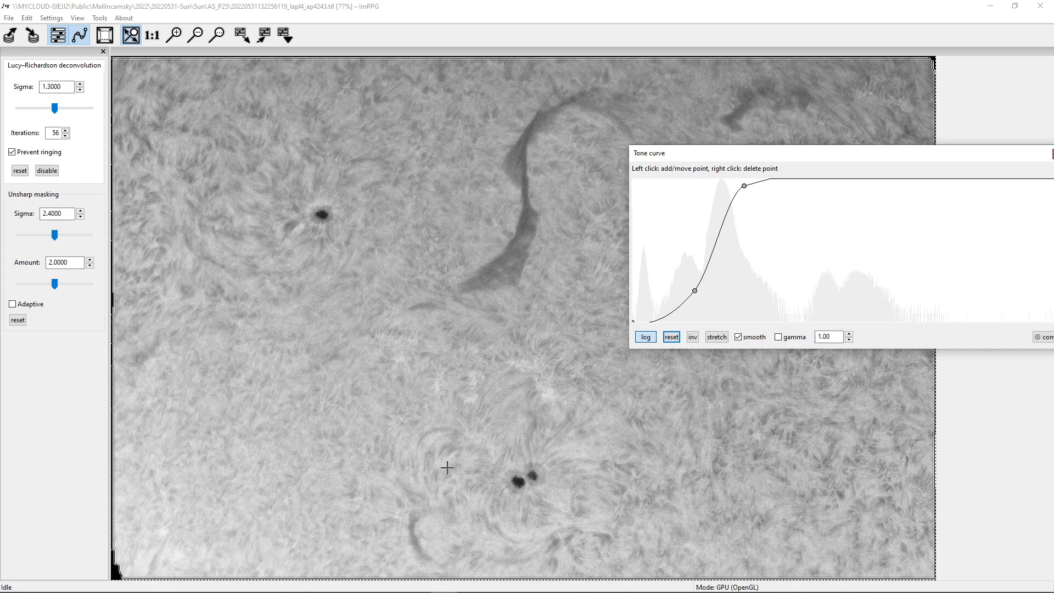
pyautogui.click(1030, 496)
pyautogui.moveTo(744, 187)
pyautogui.mouseDown()
pyautogui.moveTo(734, 187)
pyautogui.moveTo(756, 188)
pyautogui.moveTo(740, 195)
pyautogui.mouseUp()
pyautogui.moveTo(698, 291); pyautogui.dragTo(689, 310)
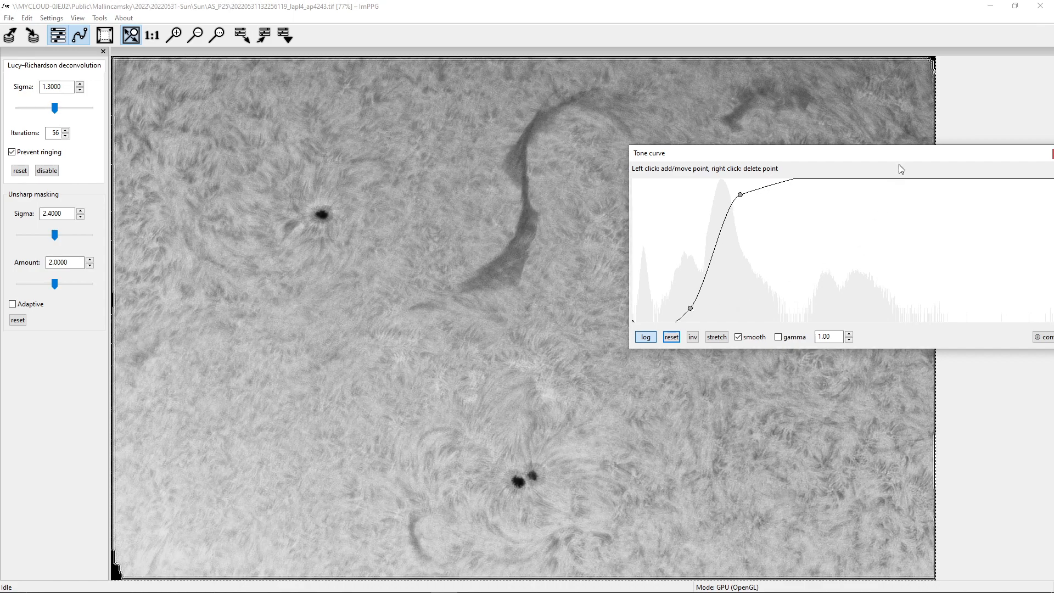
pyautogui.moveTo(906, 155); pyautogui.dragTo(625, 257)
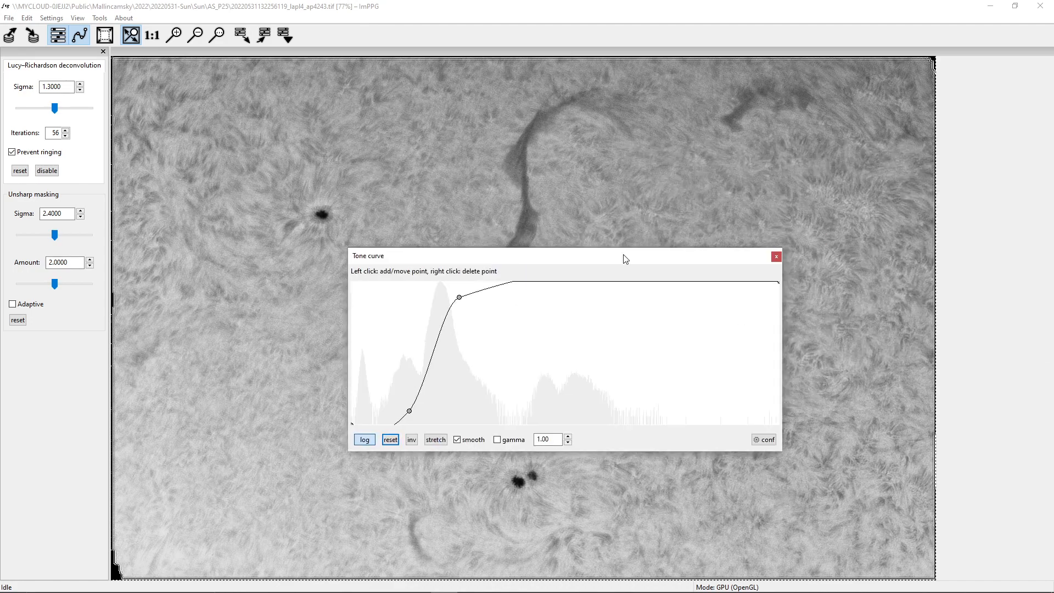
pyautogui.click(776, 257)
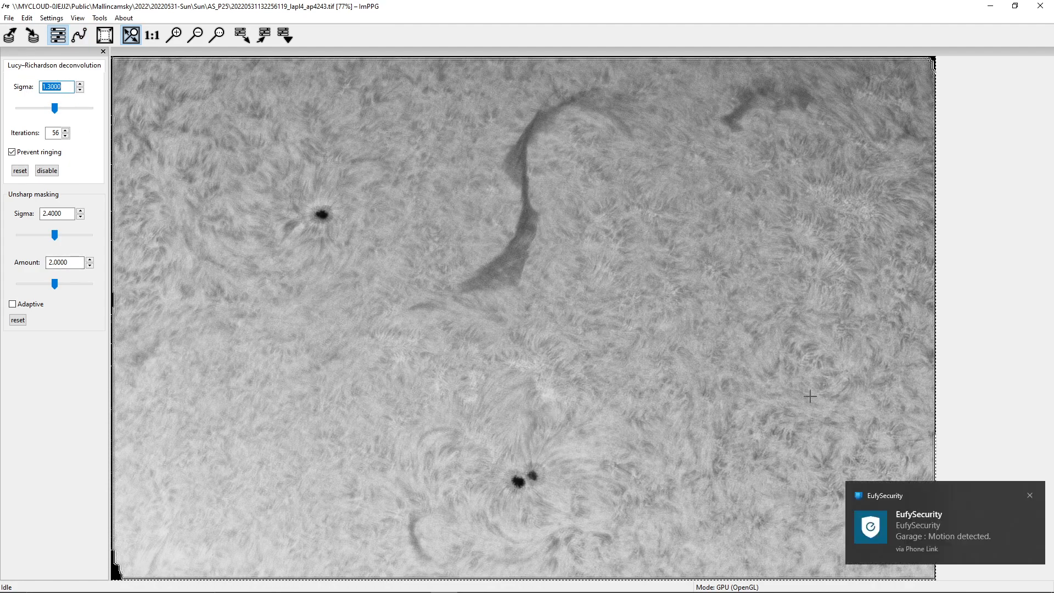
pyautogui.click(1031, 495)
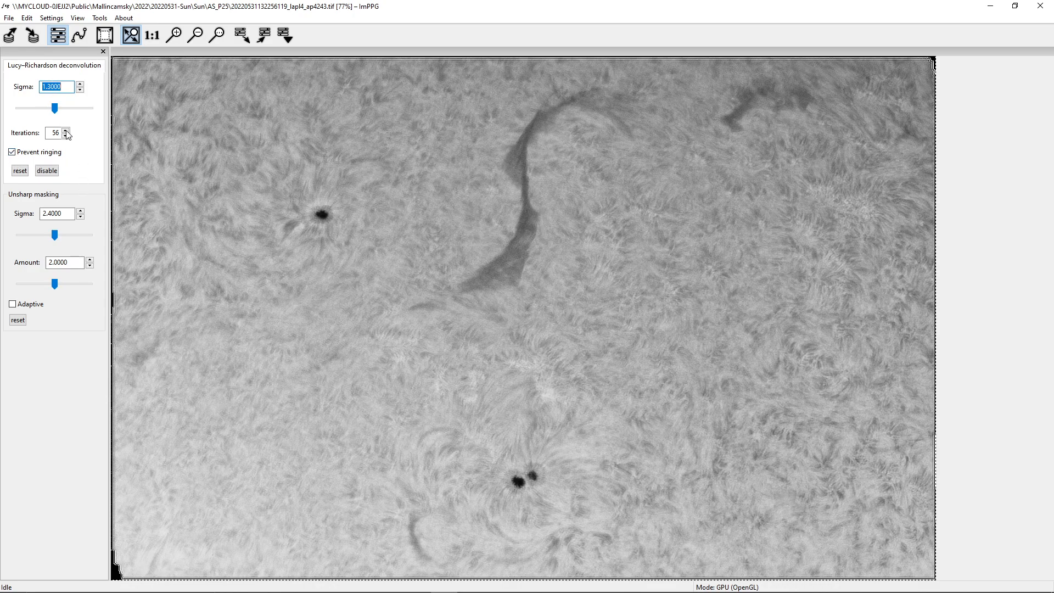
pyautogui.click(11, 147)
pyautogui.click(9, 18)
pyautogui.click(22, 43)
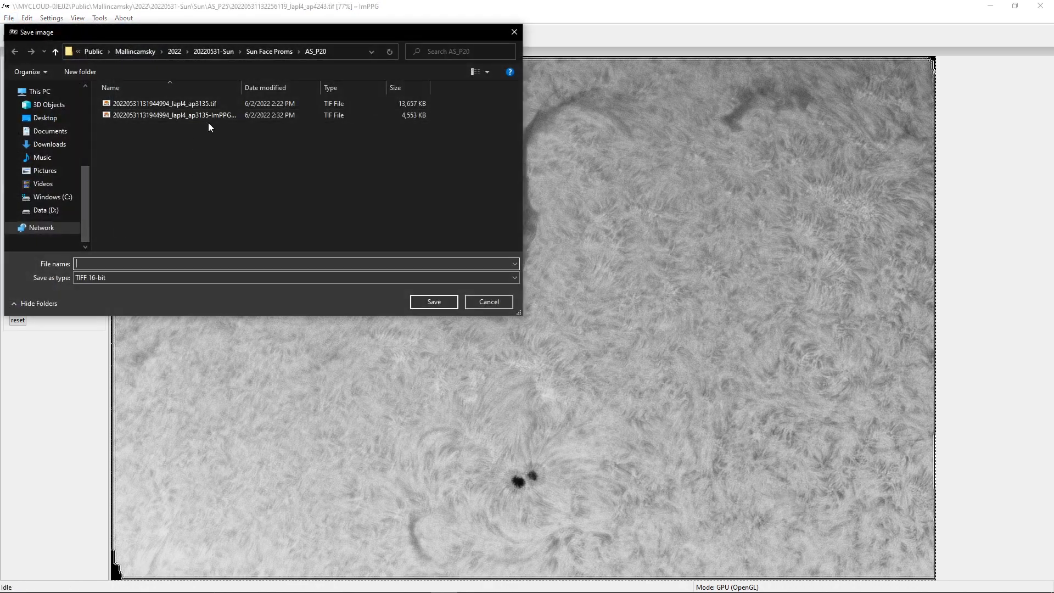
pyautogui.click(225, 50)
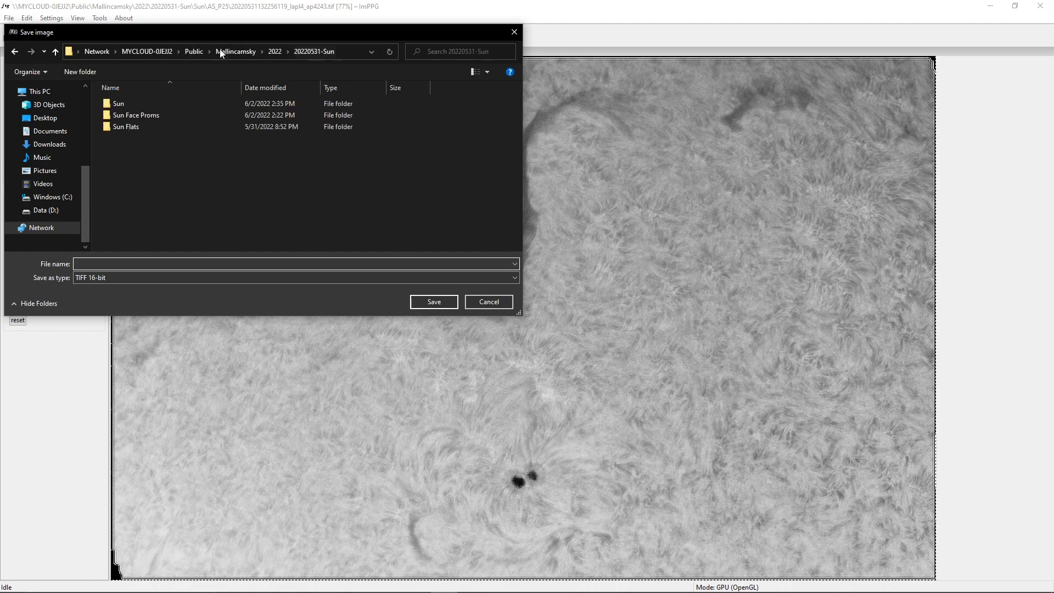
pyautogui.doubleClick(142, 104)
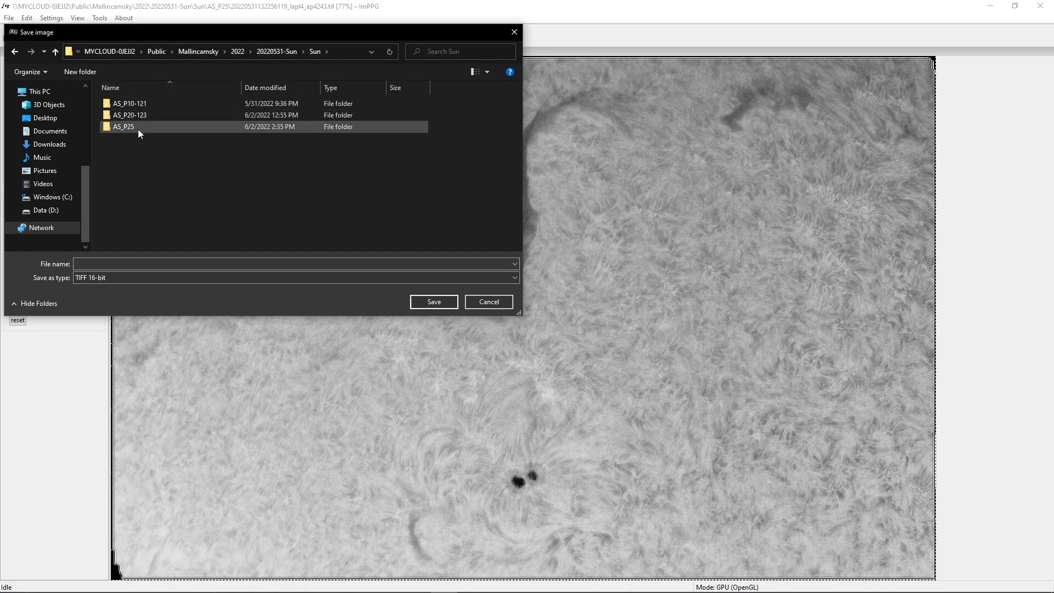
pyautogui.doubleClick(138, 130)
pyautogui.click(169, 104)
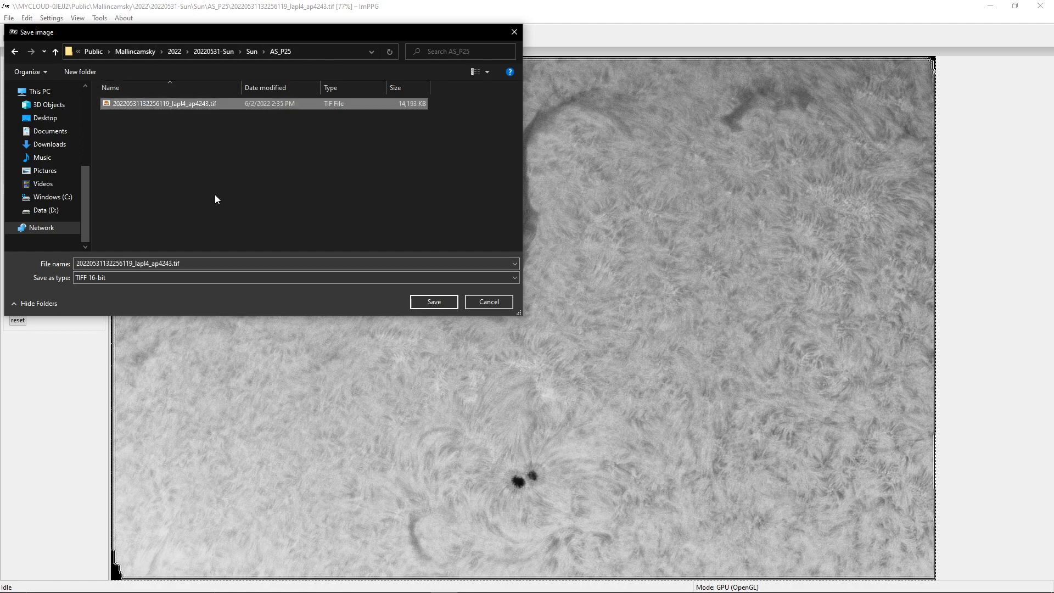
pyautogui.click(173, 264)
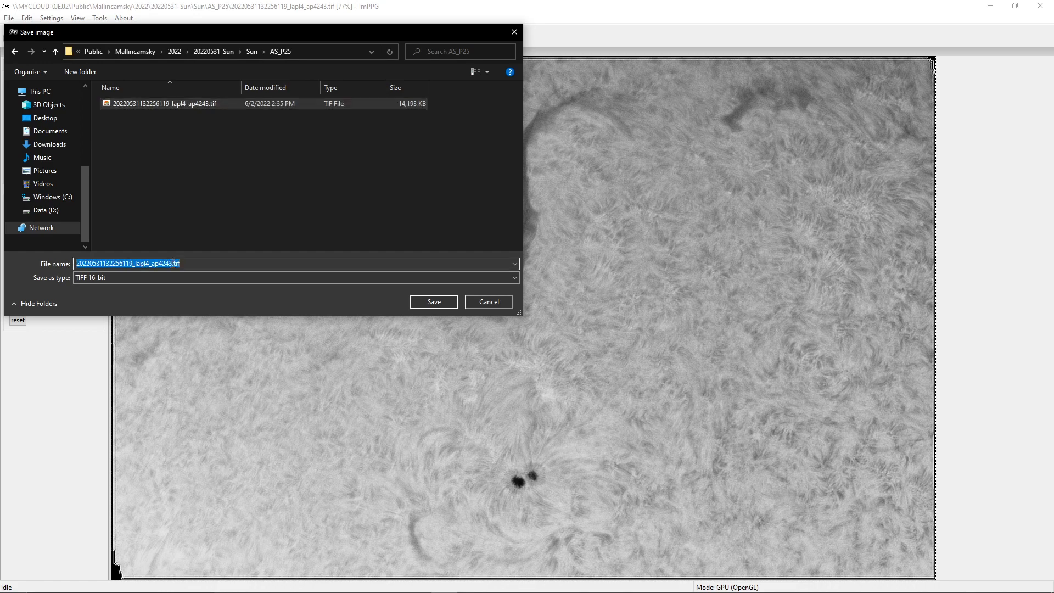
pyautogui.click(173, 263)
pyautogui.write('-lm')
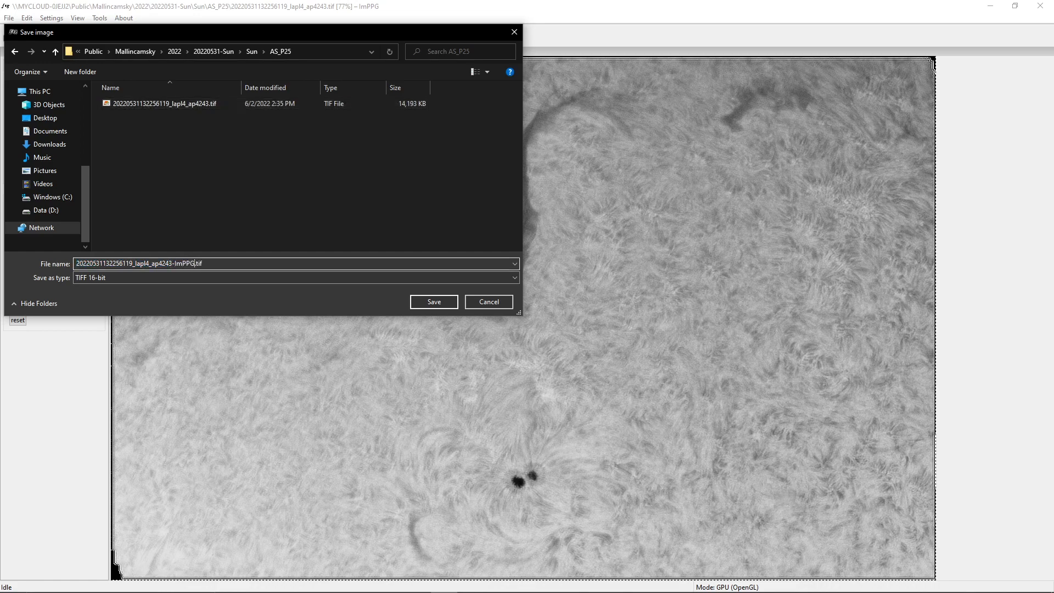
pyautogui.write('PPGed')
pyautogui.press('Return')
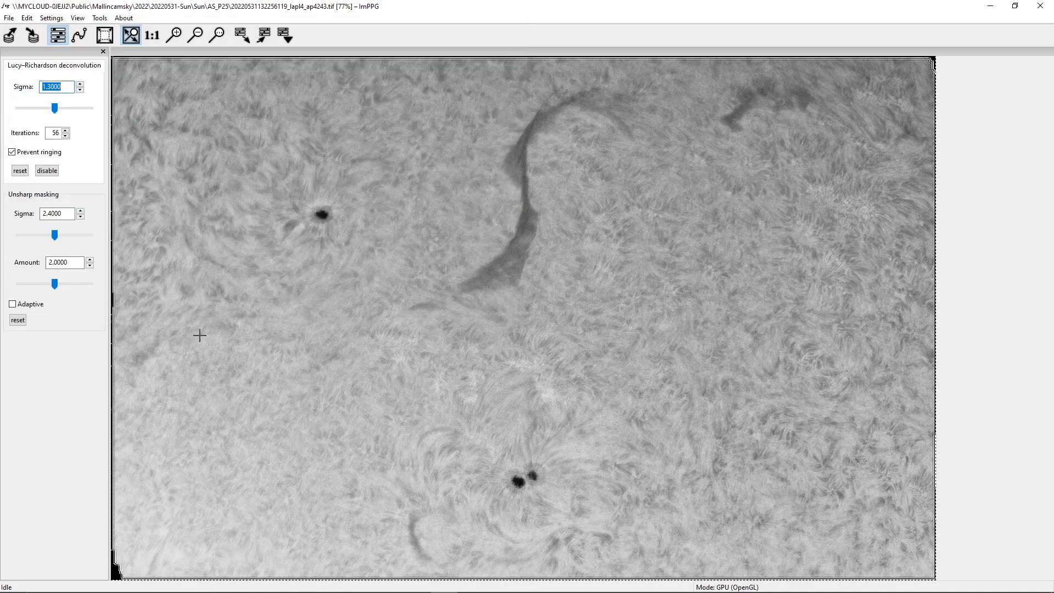
# Close ImPPG and launch Adobe Photoshop 2022.
pyautogui.click(1040, 6)
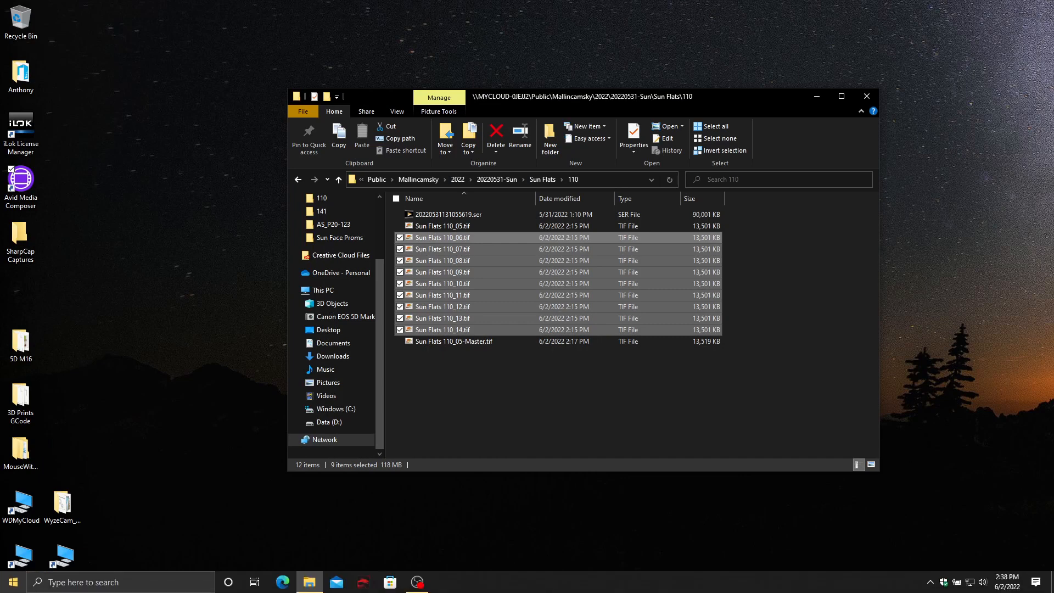
pyautogui.click(13, 582)
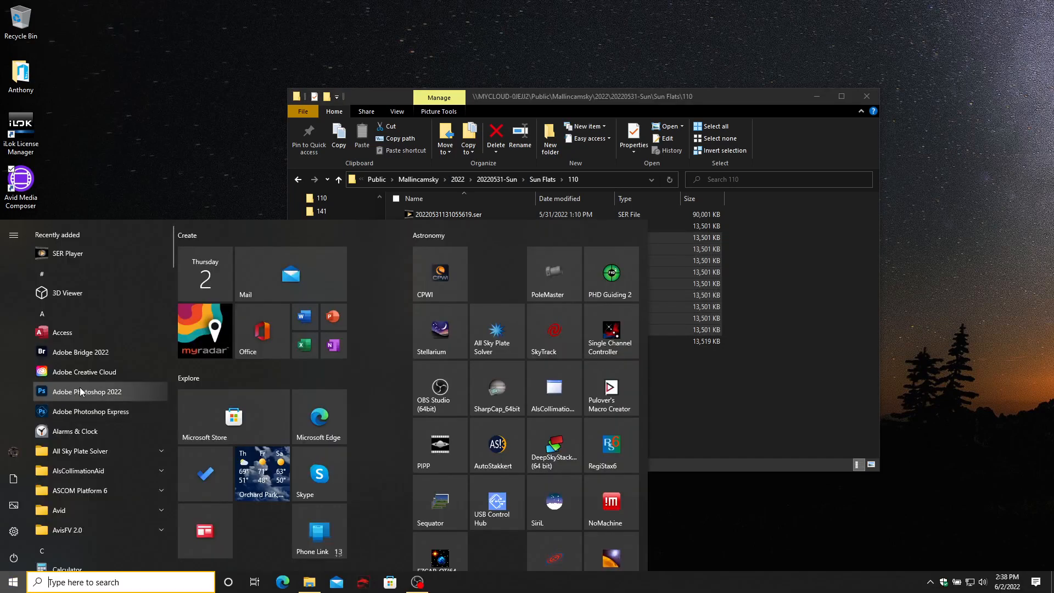
pyautogui.click(80, 387)
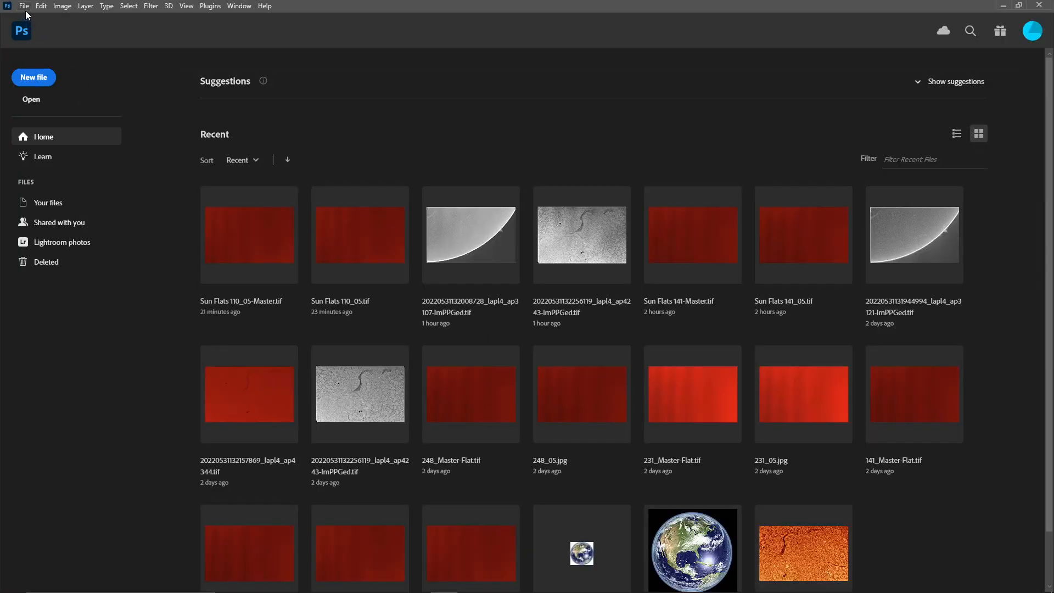
pyautogui.click(25, 11)
pyautogui.click(38, 27)
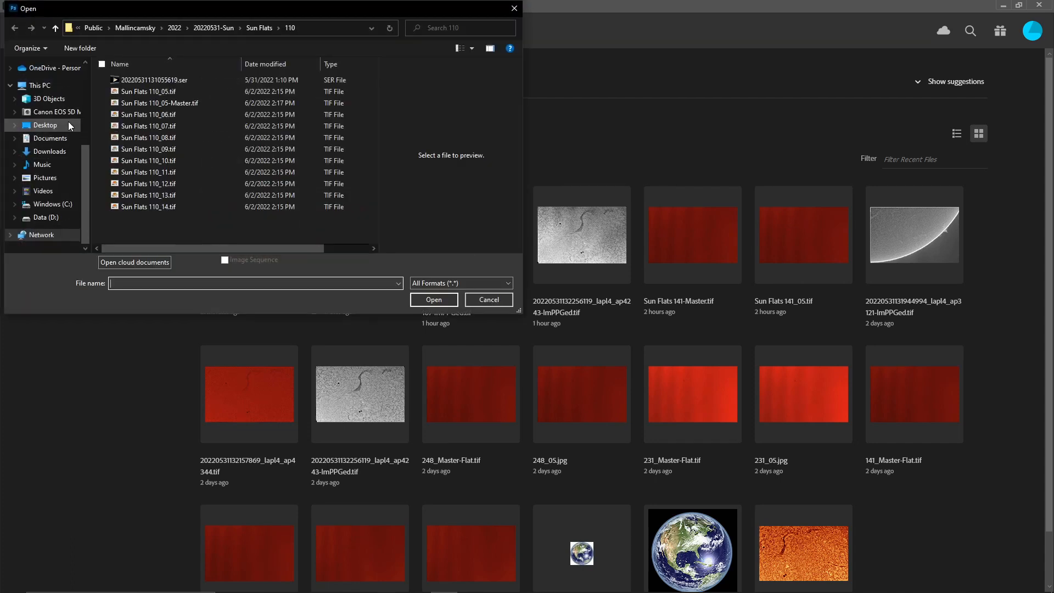
pyautogui.click(248, 28)
pyautogui.click(211, 28)
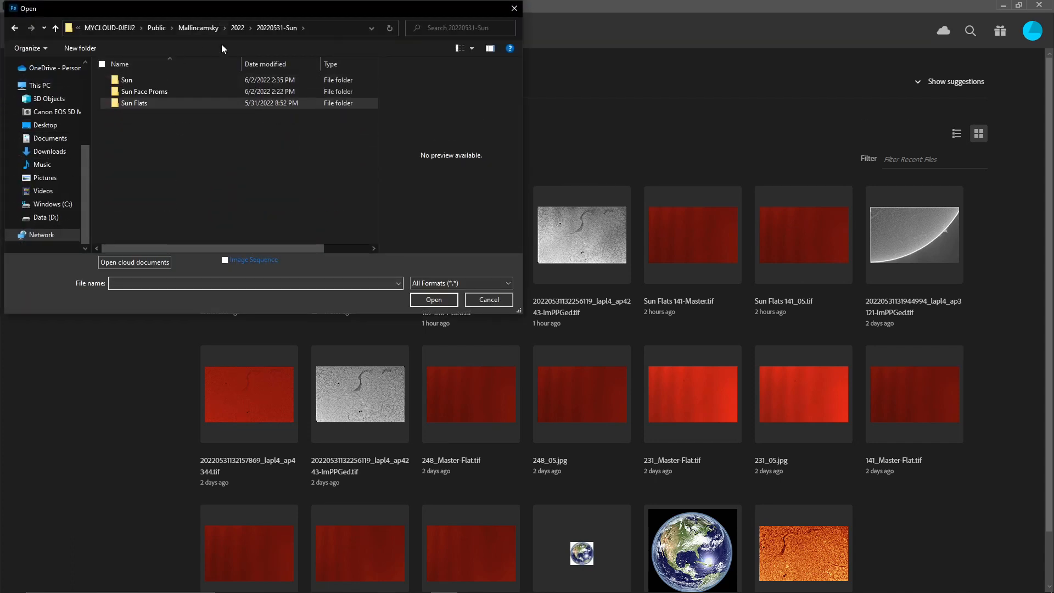
pyautogui.doubleClick(161, 79)
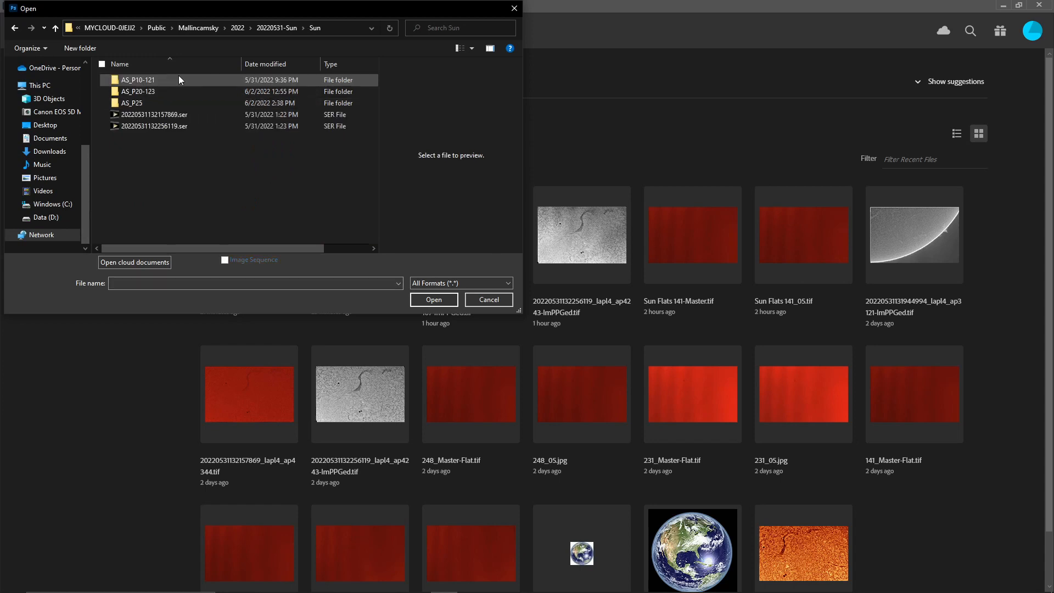
pyautogui.doubleClick(150, 103)
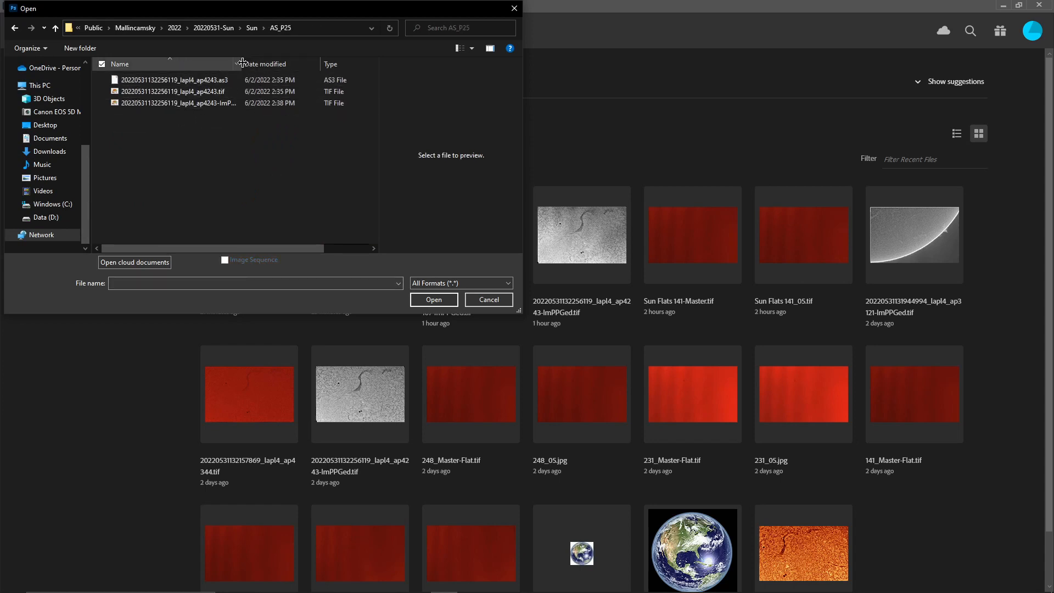
pyautogui.doubleClick(179, 105)
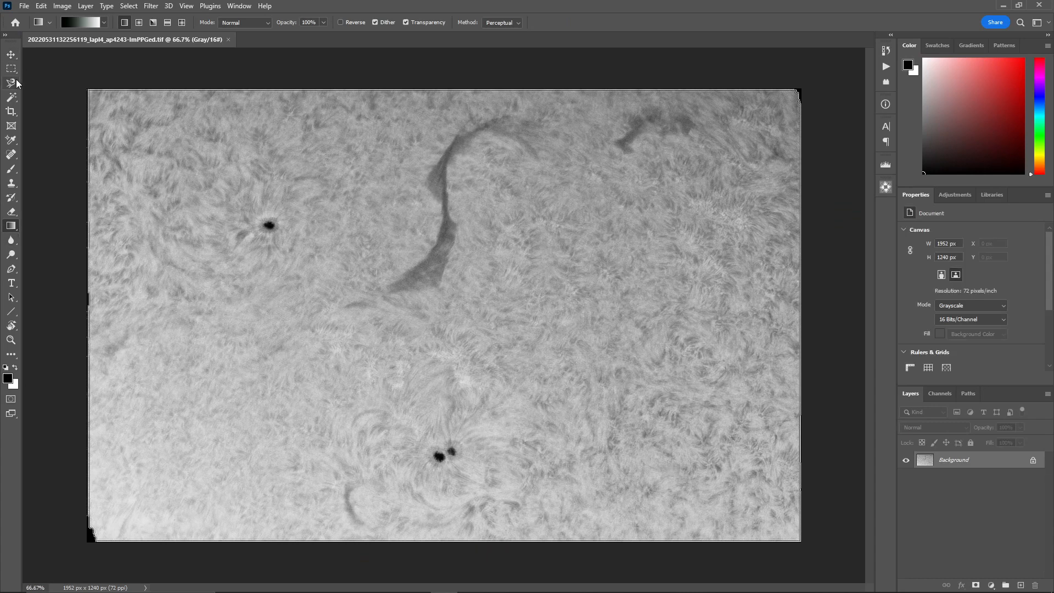
# Crop the dark stacking borders off the solar image, to about 1916 x 1192 px, and switch to the Move tool.
pyautogui.click(9, 113)
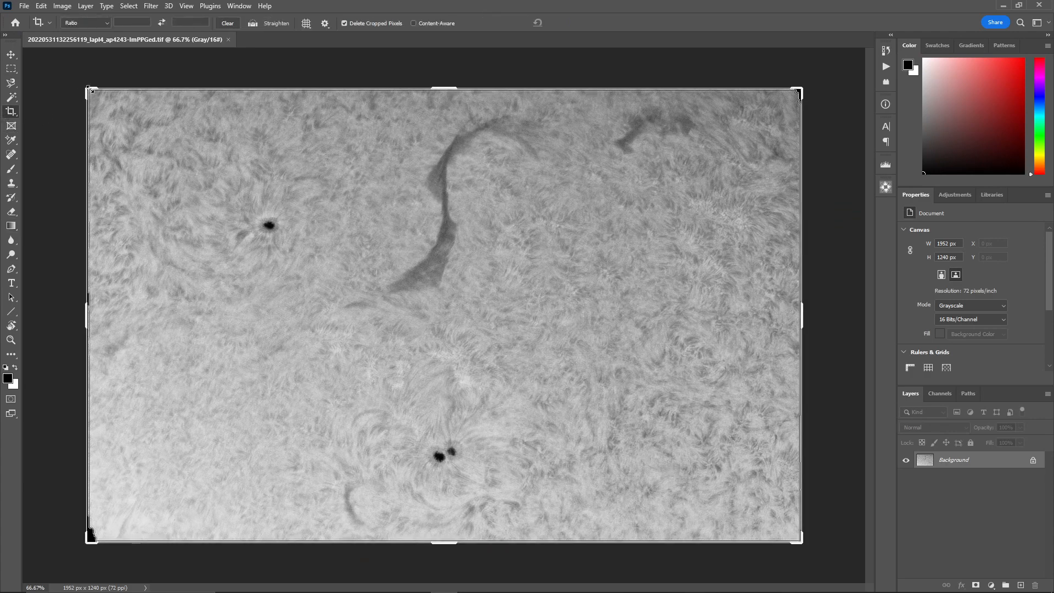
pyautogui.moveTo(88, 92); pyautogui.dragTo(92, 100)
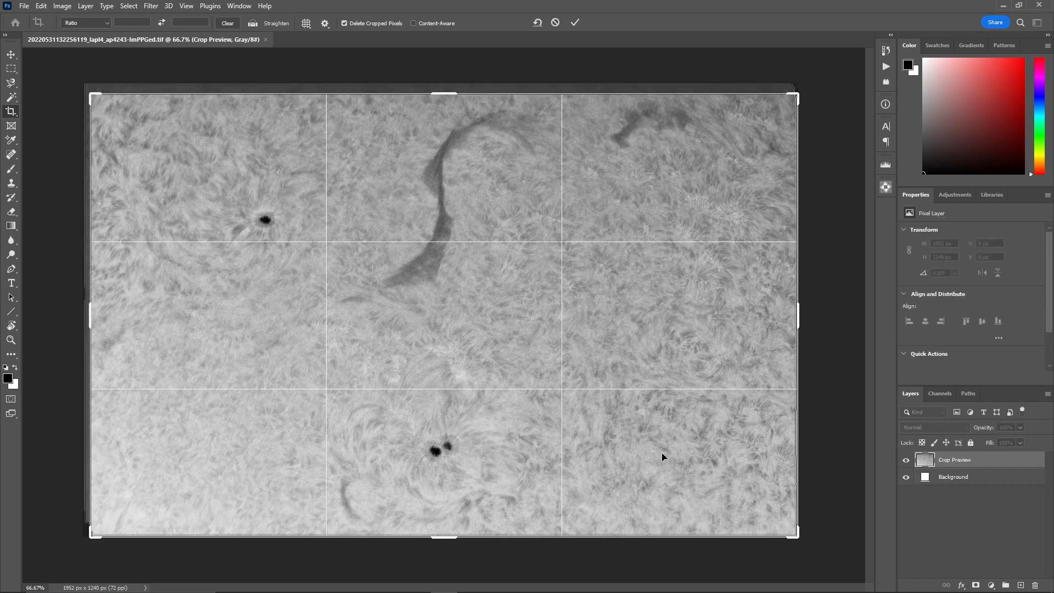
pyautogui.moveTo(793, 535); pyautogui.dragTo(792, 533)
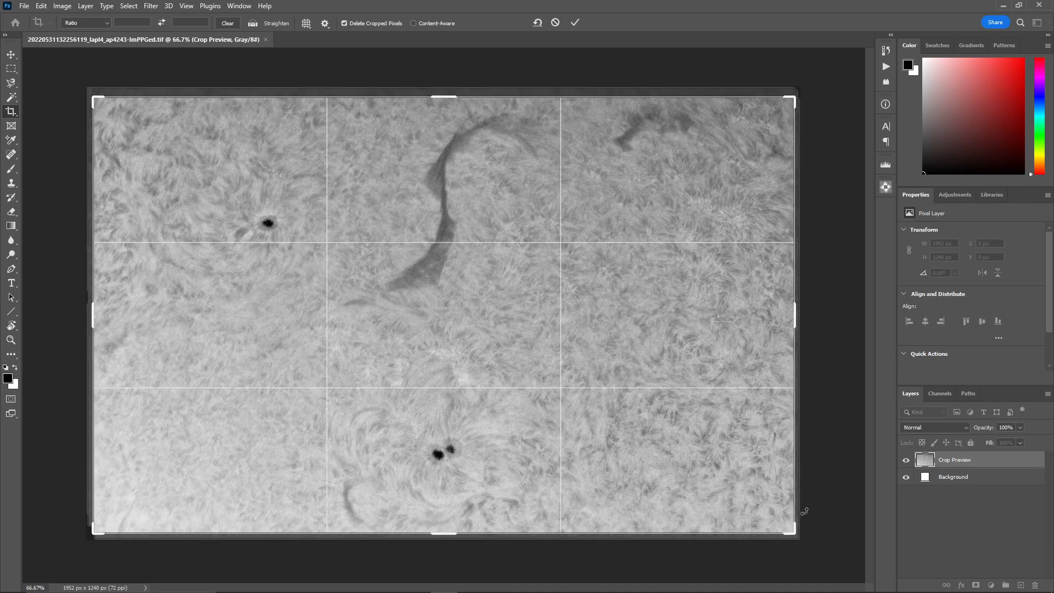
pyautogui.press('Return')
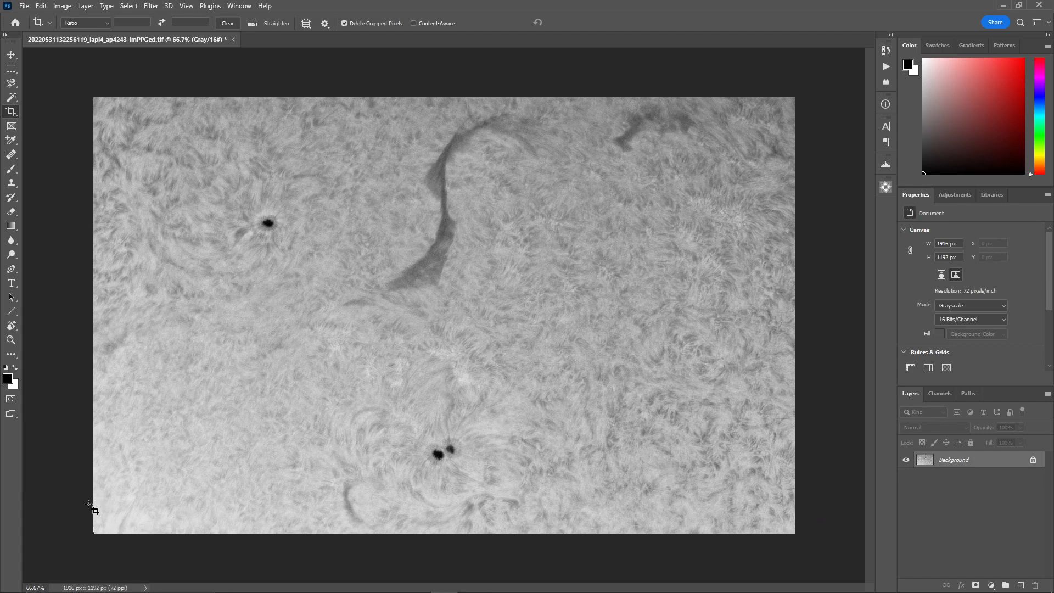
pyautogui.click(10, 55)
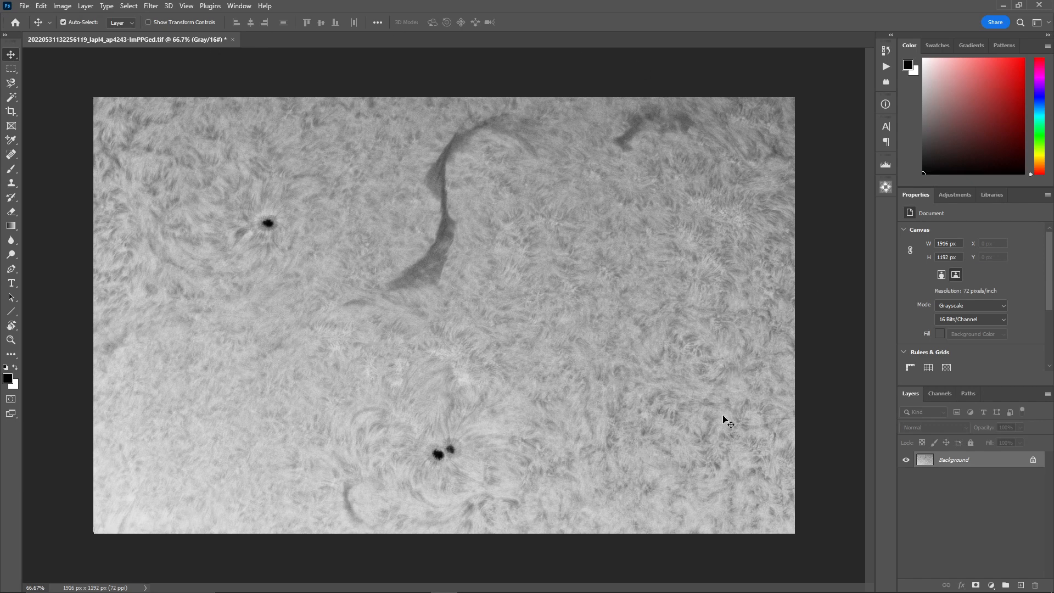
# Add a new layer and fill it with a black-to-white linear gradient running from the image's lower-left corner toward its upper right.
pyautogui.click(1047, 398)
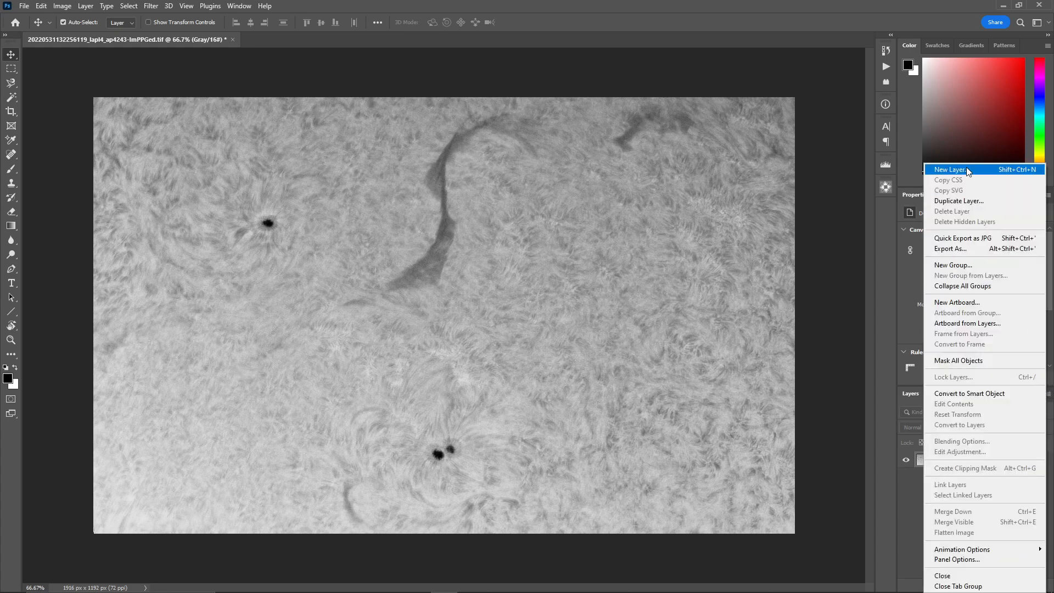
pyautogui.click(969, 168)
pyautogui.click(614, 176)
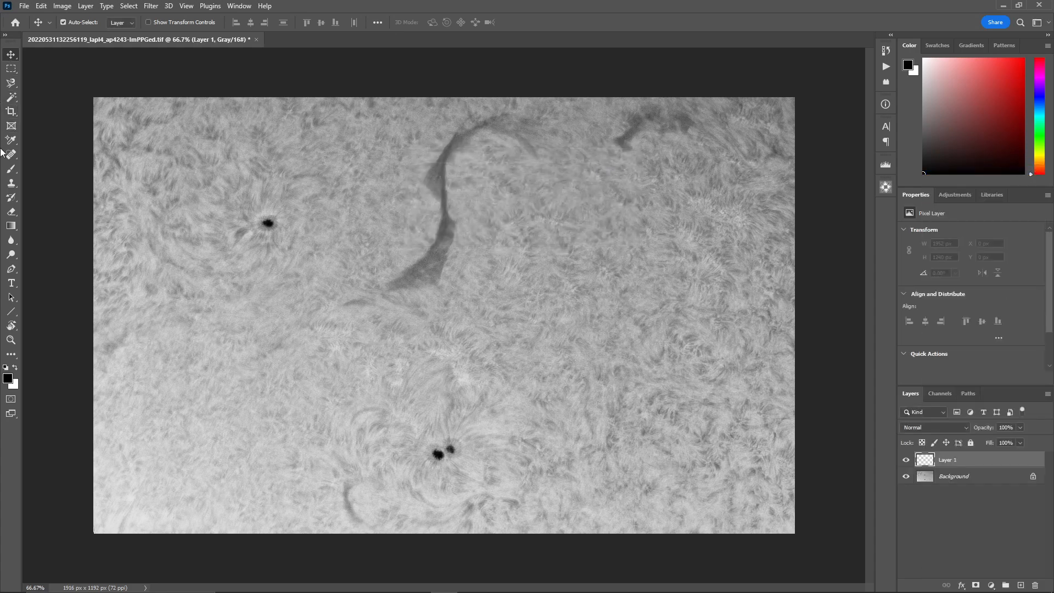
pyautogui.click(12, 228)
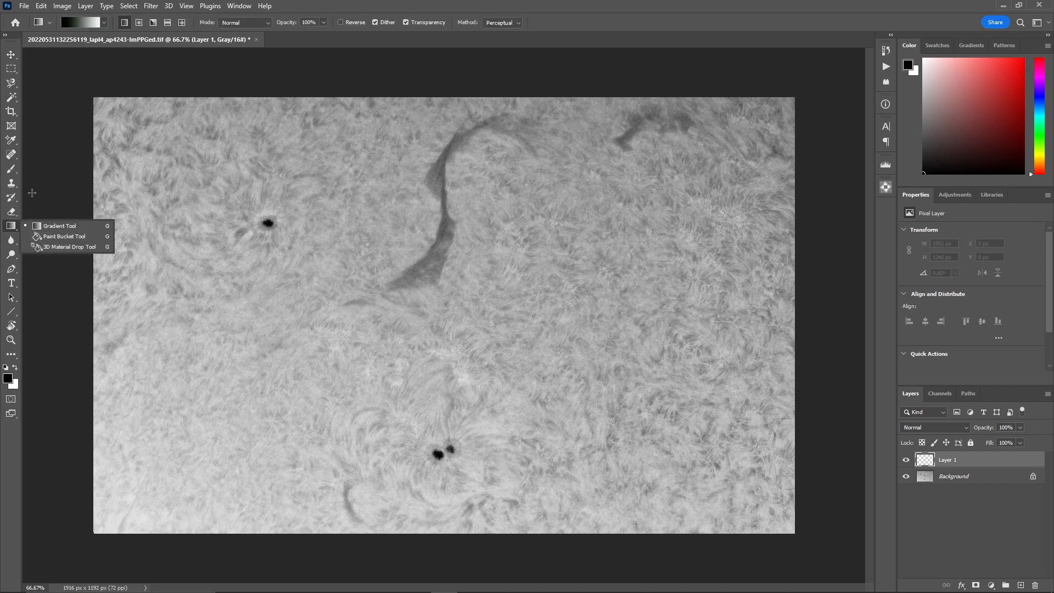
pyautogui.click(12, 228)
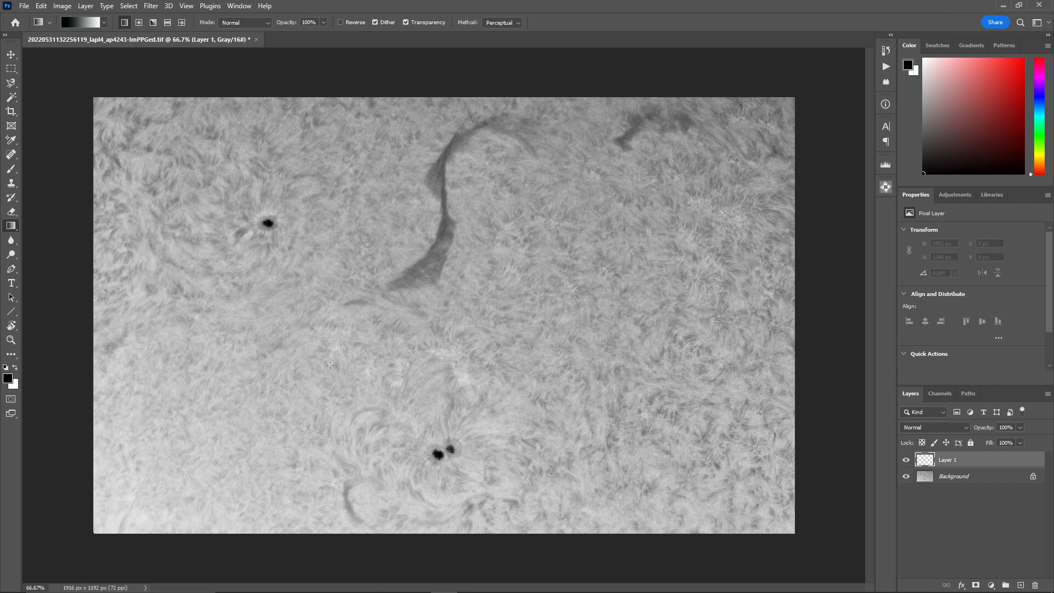
pyautogui.moveTo(127, 569); pyautogui.dragTo(519, 80)
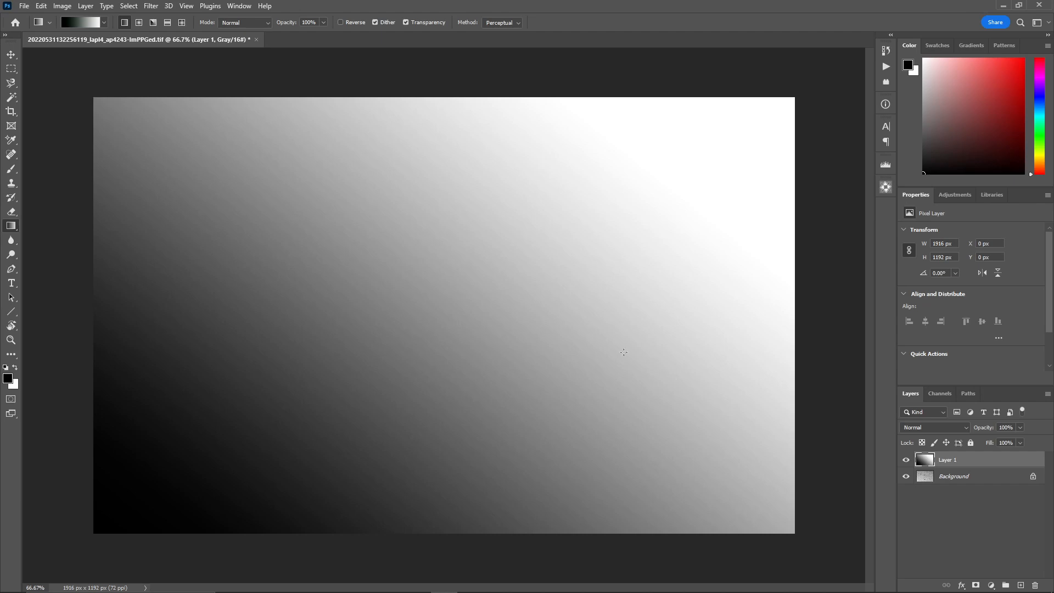
# Blend the gradient layer in Soft Light mode and lower its fill to 48% to even out the brightness.
pyautogui.click(967, 433)
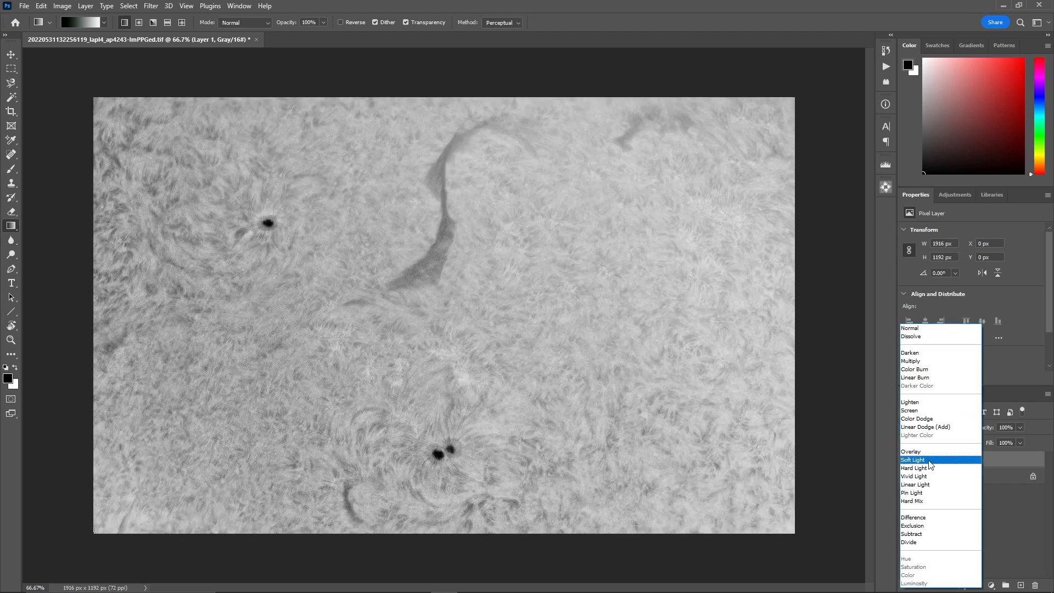
pyautogui.click(931, 465)
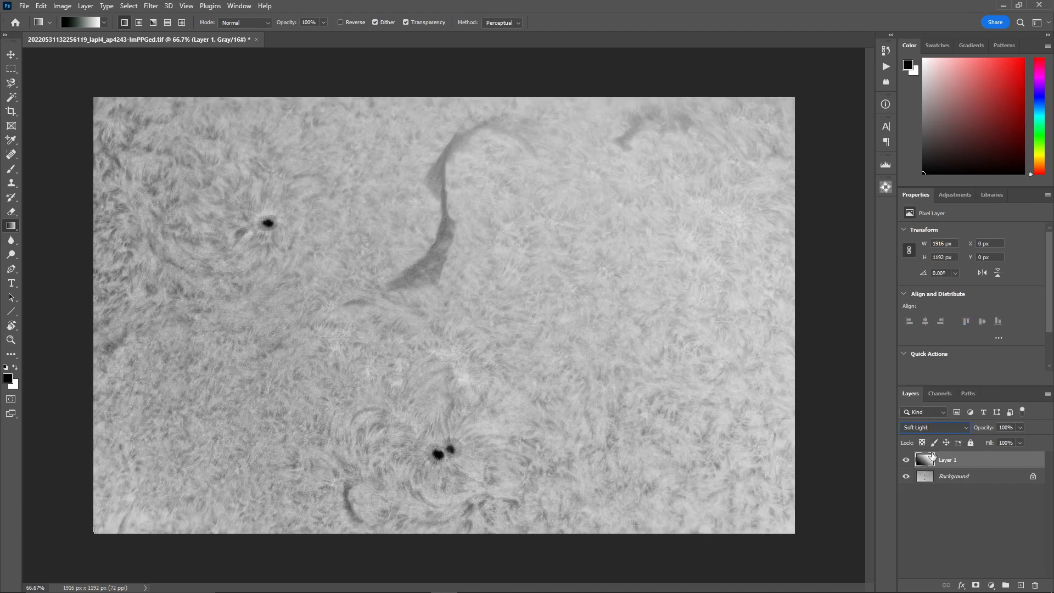
pyautogui.click(1021, 443)
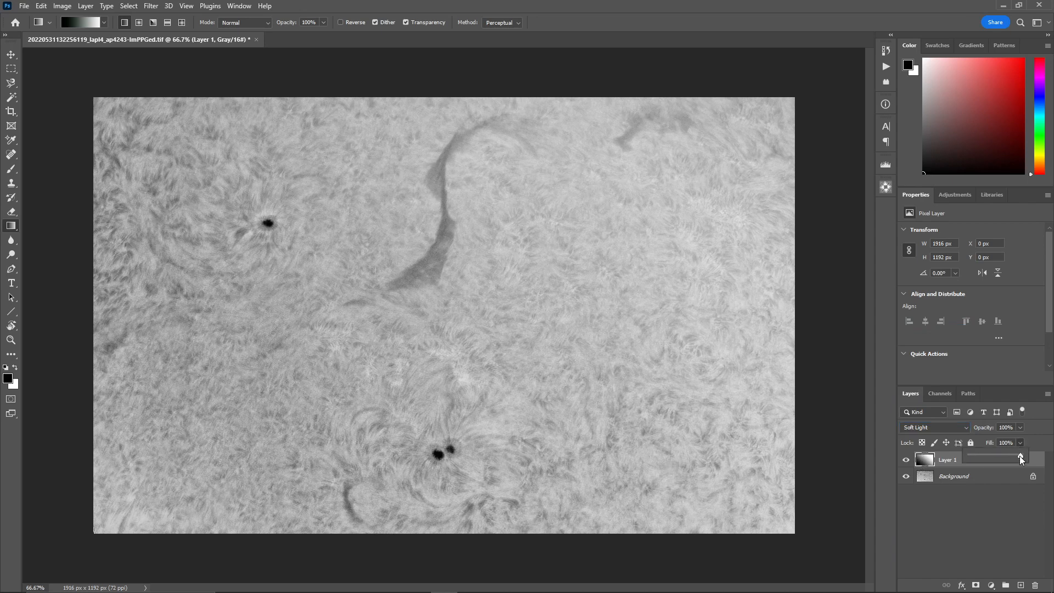
pyautogui.moveTo(1020, 459); pyautogui.dragTo(1001, 459)
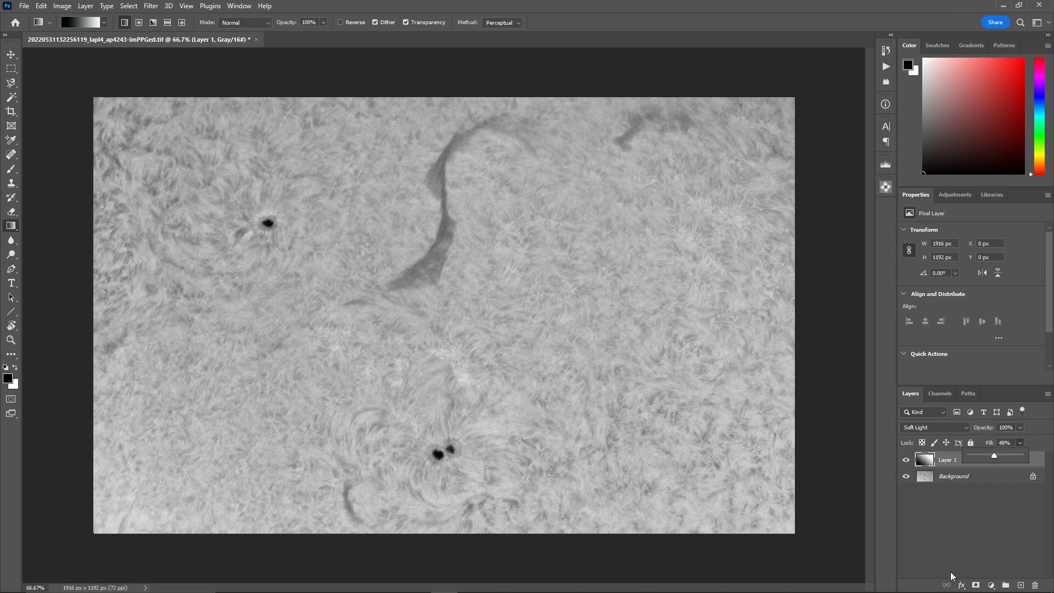
pyautogui.moveTo(953, 591)
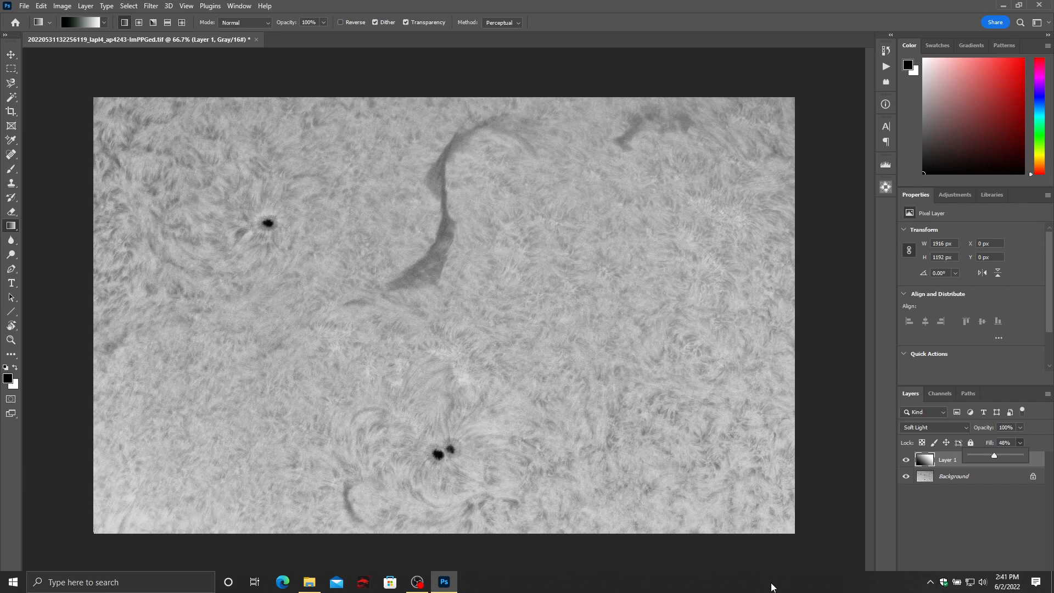
pyautogui.click(997, 528)
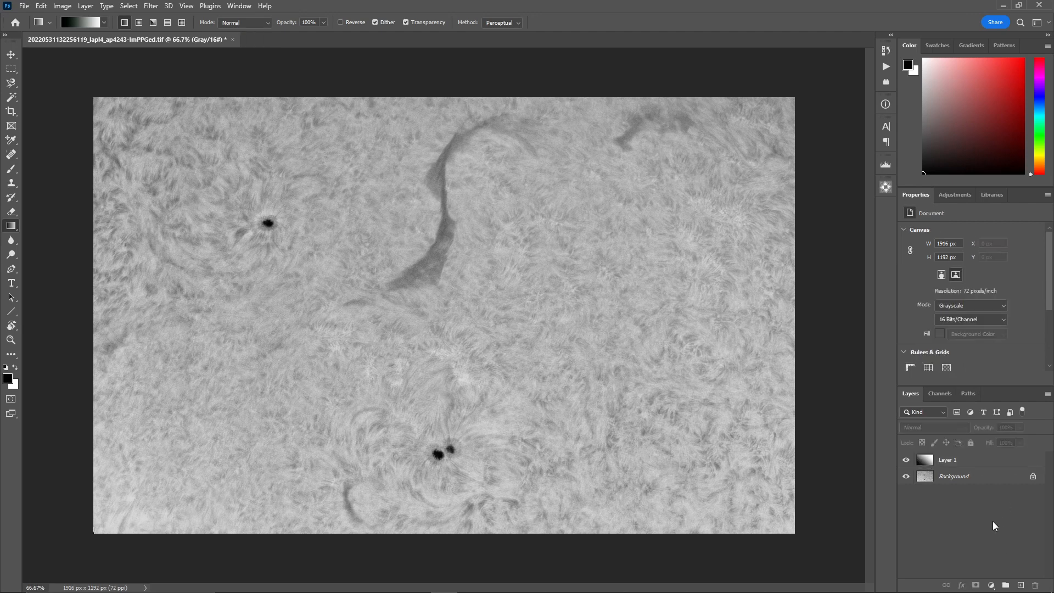
# Convert the Background layer to a smart object and open the Camera Raw Filter on it.
pyautogui.click(986, 478)
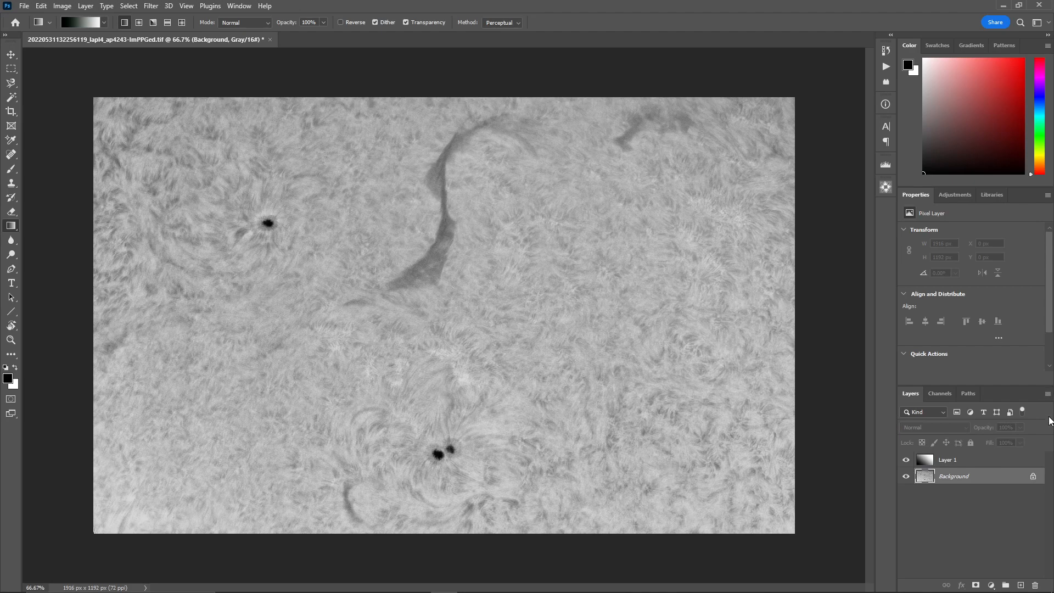
pyautogui.click(1048, 394)
pyautogui.click(1027, 393)
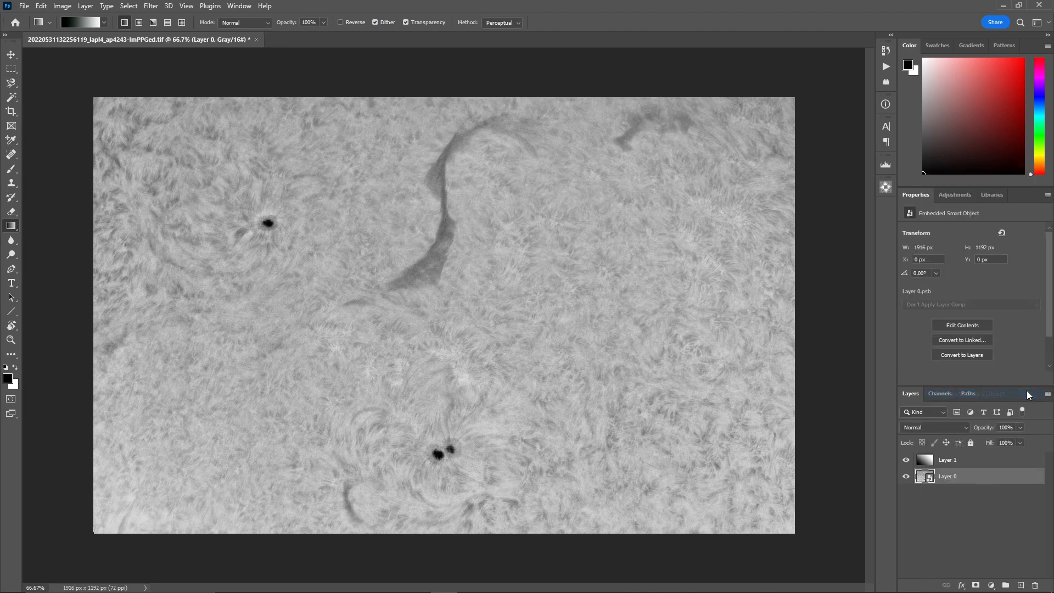
pyautogui.click(152, 7)
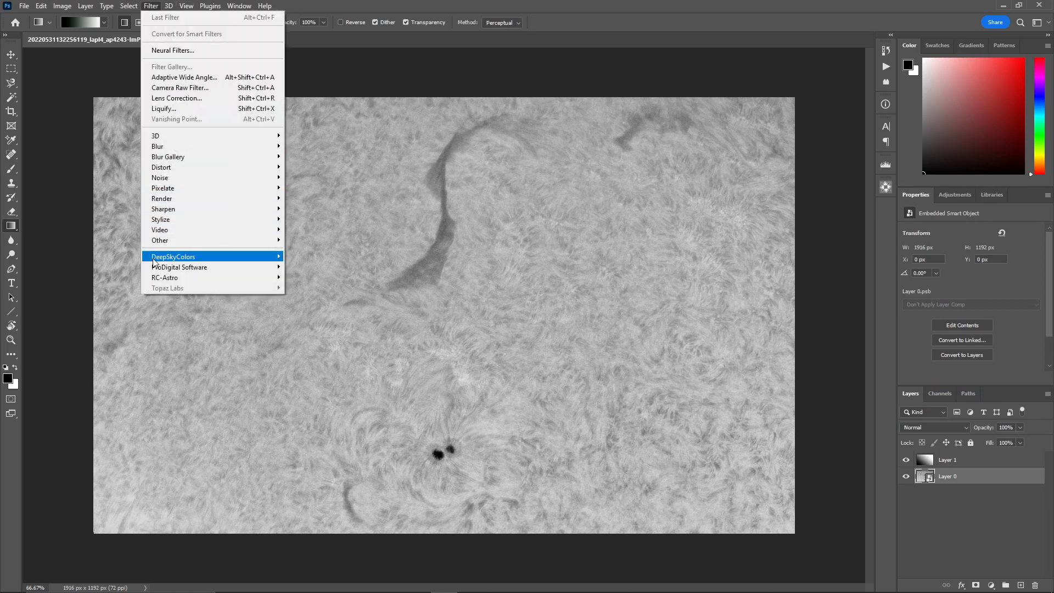
pyautogui.click(181, 88)
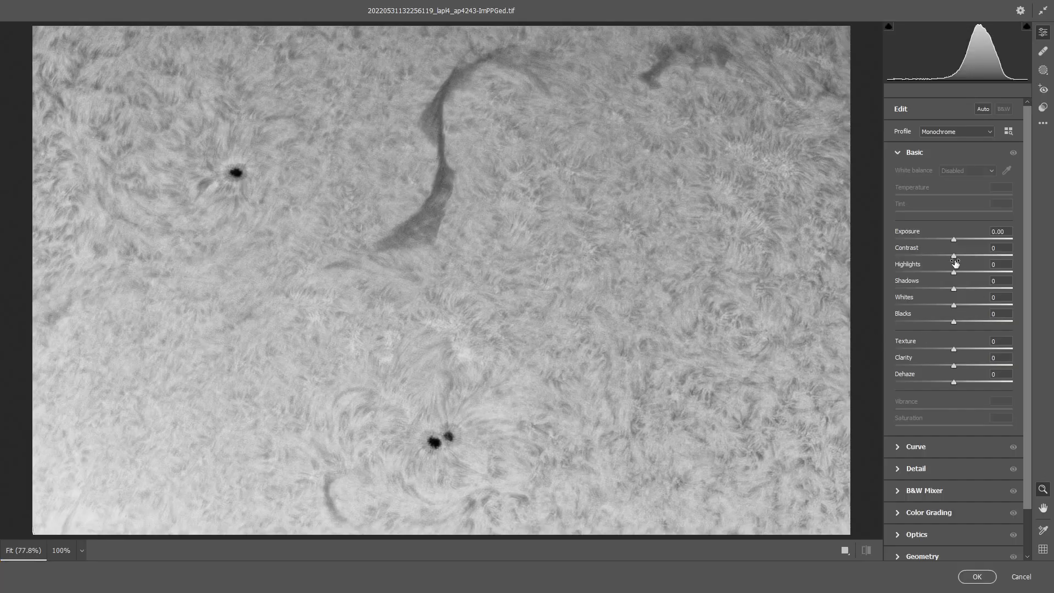
# Set the Camera Raw Basic adjustments to Contrast +8, Texture +8, Clarity +16 and Dehaze +8.
pyautogui.moveTo(954, 256); pyautogui.dragTo(958, 256)
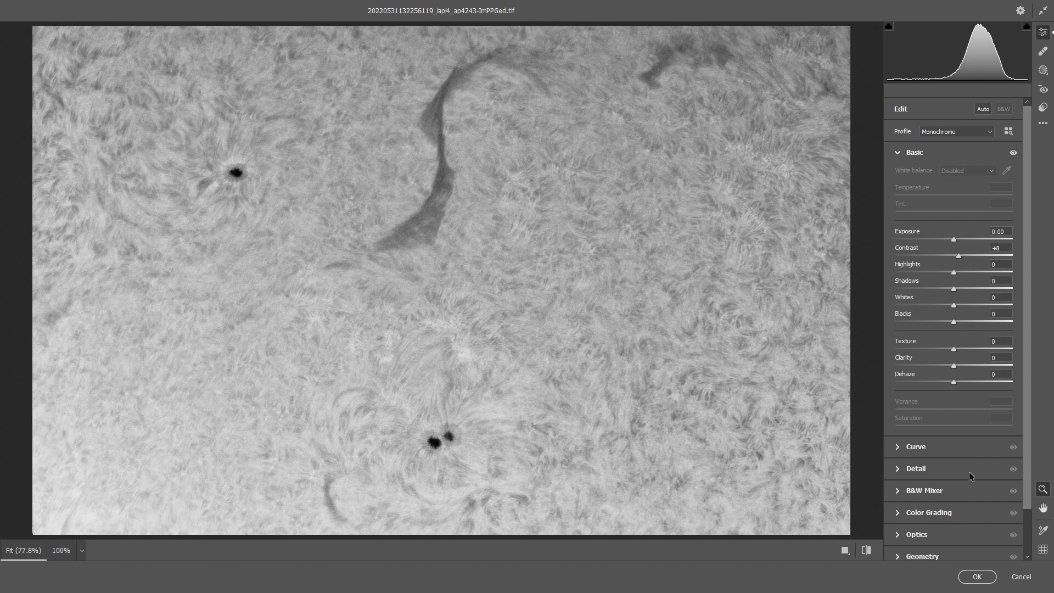
pyautogui.moveTo(955, 350); pyautogui.dragTo(960, 349)
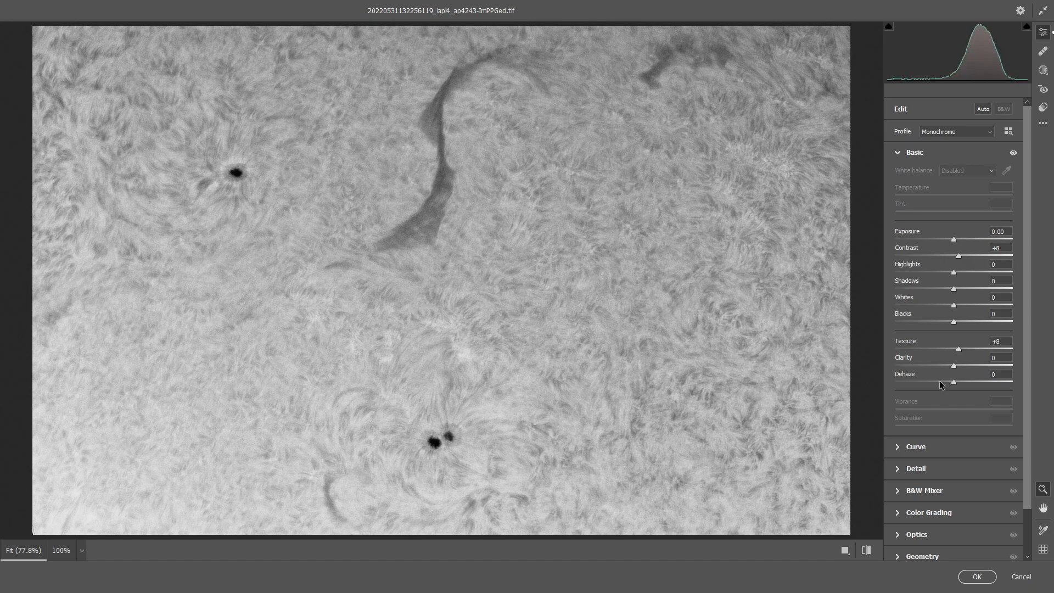
pyautogui.moveTo(954, 367); pyautogui.dragTo(960, 385)
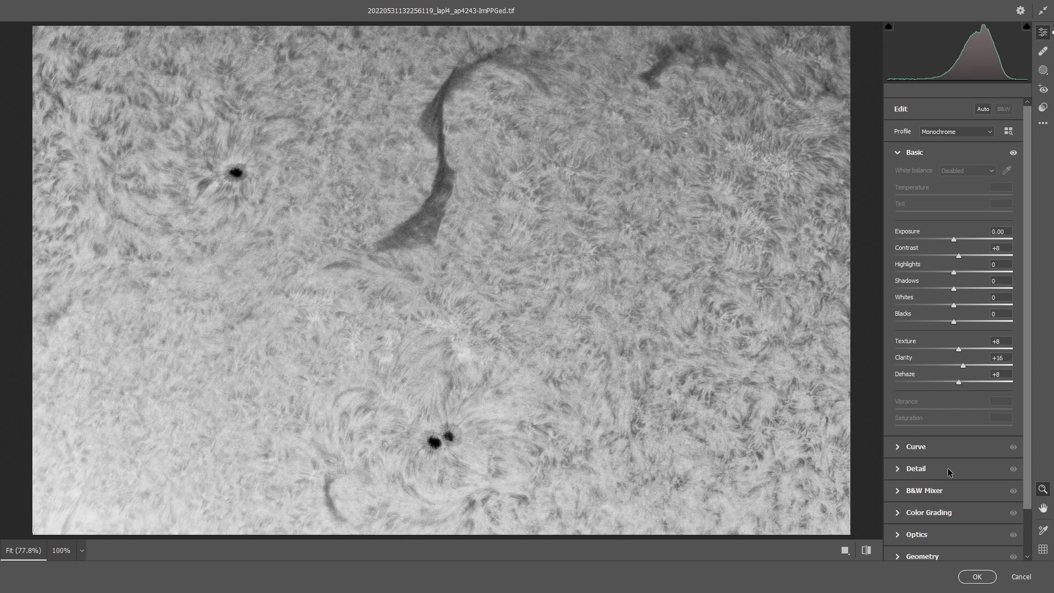
# Raise Sharpening and Noise Reduction in the Camera Raw Detail settings and apply the filter.
pyautogui.click(931, 476)
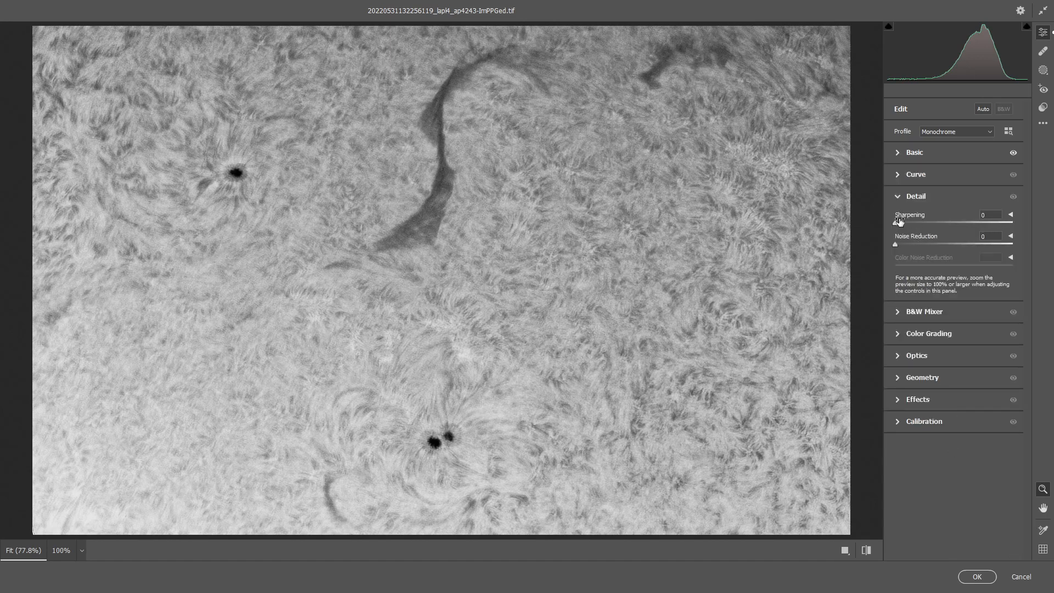
pyautogui.moveTo(896, 223); pyautogui.dragTo(933, 244)
pyautogui.click(977, 577)
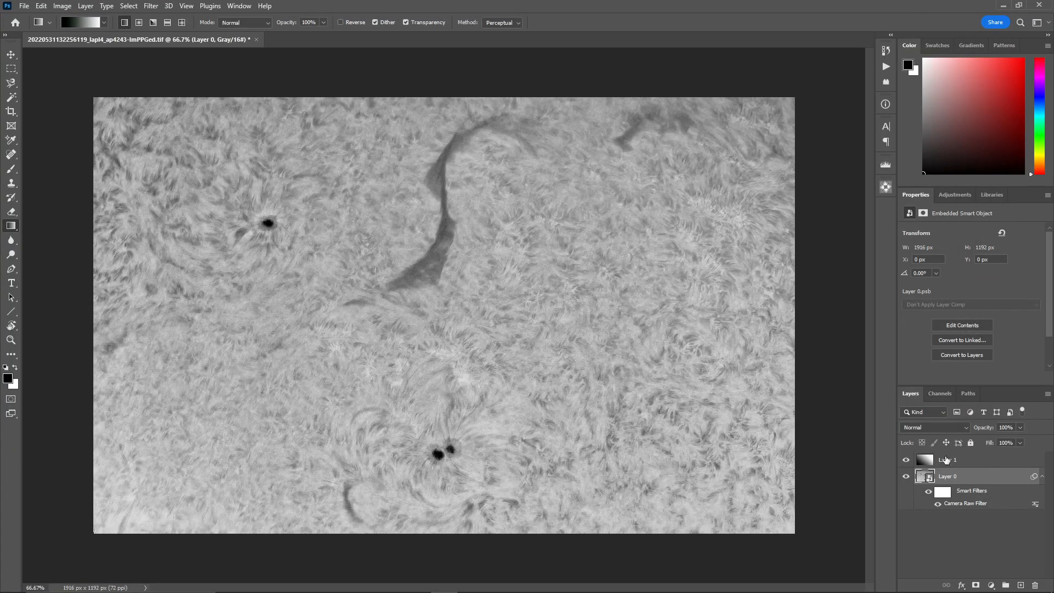
# Lower the gradient layer's fill to 32% and compare the image with that layer hidden and shown.
pyautogui.click(908, 461)
pyautogui.click(908, 461)
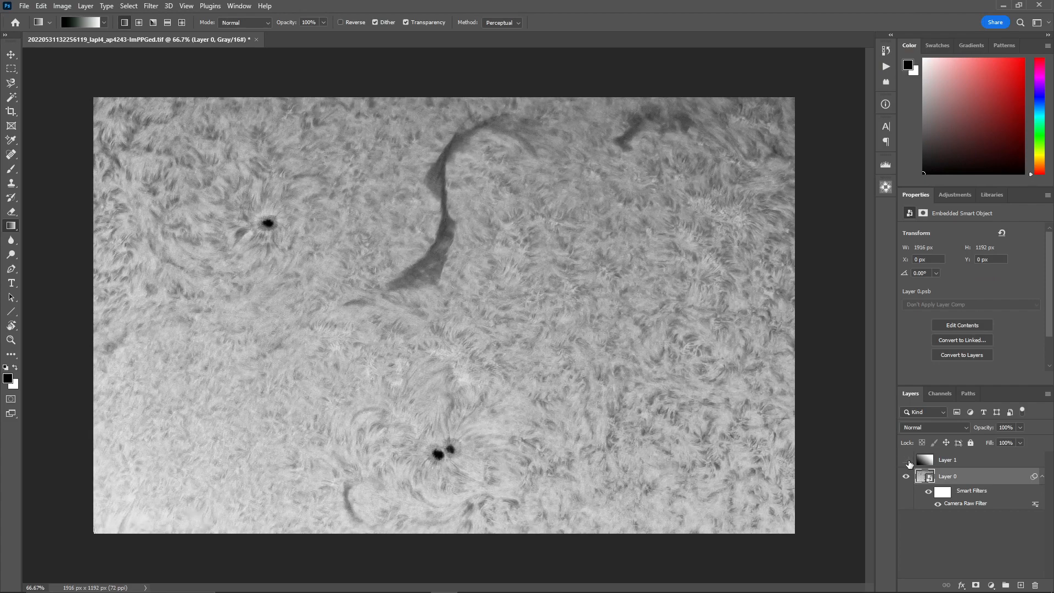
pyautogui.click(907, 461)
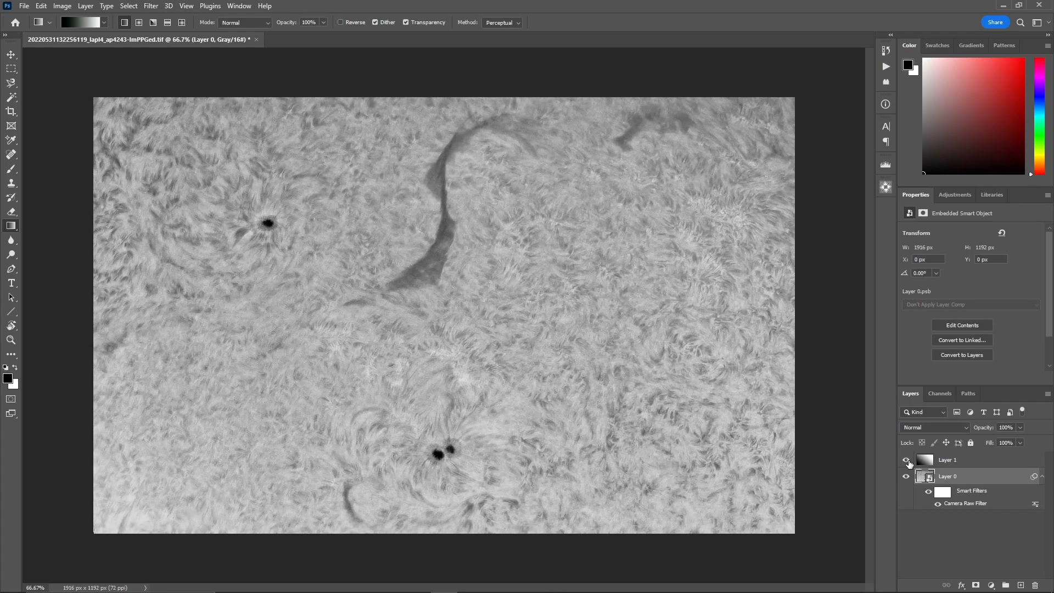
pyautogui.click(1019, 443)
pyautogui.click(946, 461)
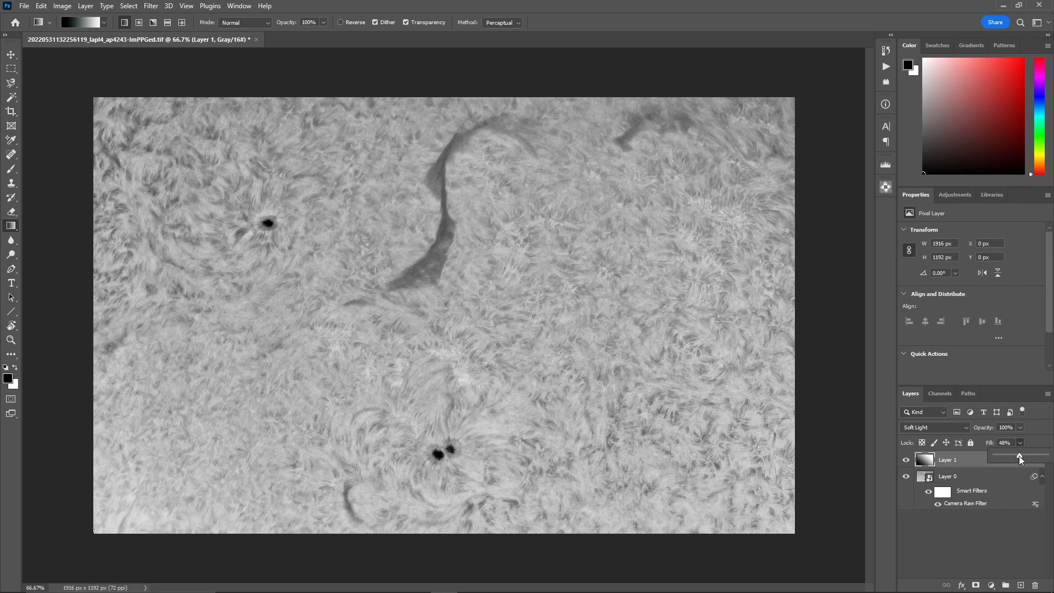
pyautogui.moveTo(1014, 456); pyautogui.dragTo(1013, 456)
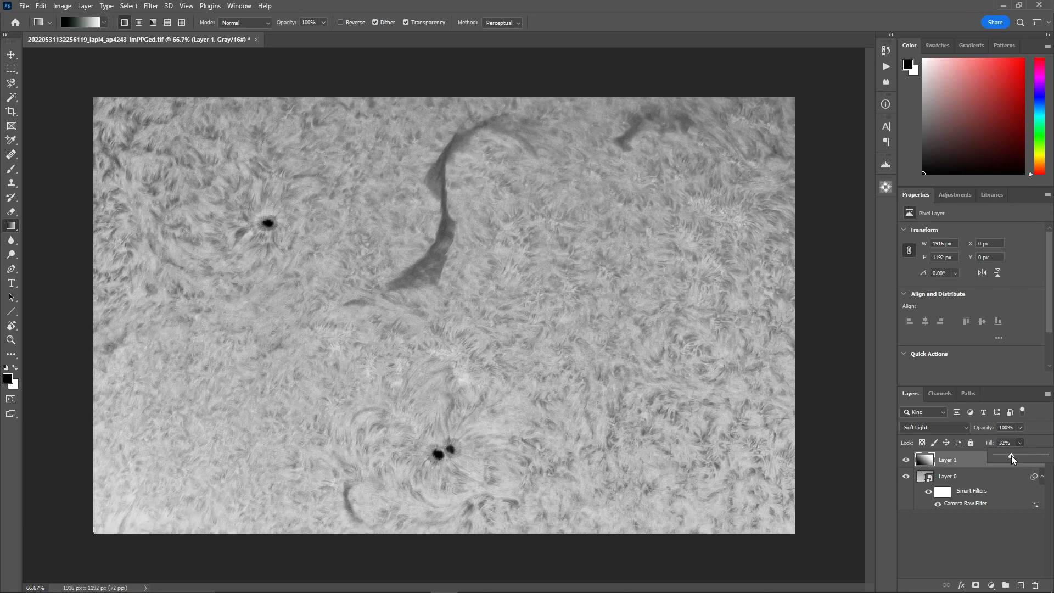
pyautogui.click(906, 461)
pyautogui.click(906, 461)
pyautogui.click(907, 461)
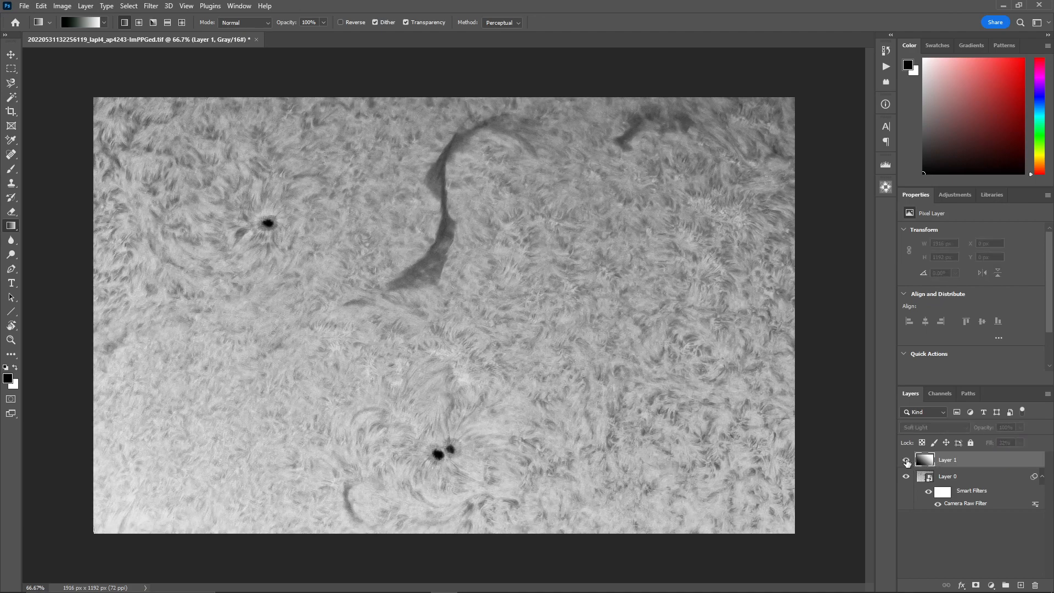
pyautogui.click(907, 461)
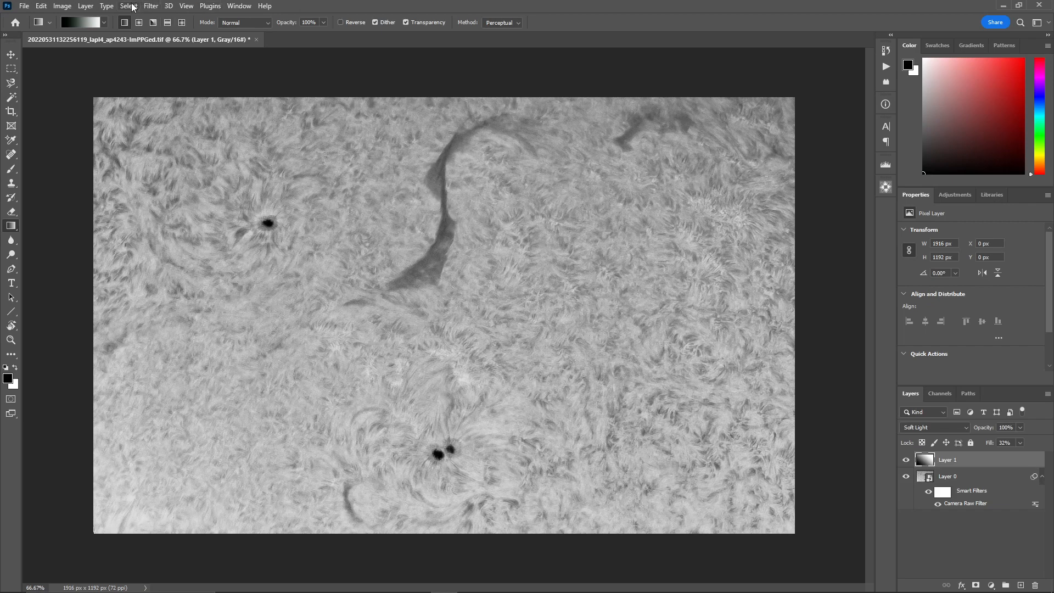
# Convert the grayscale document to RGB Color mode without merging its layers.
pyautogui.click(86, 6)
pyautogui.moveTo(62, 7)
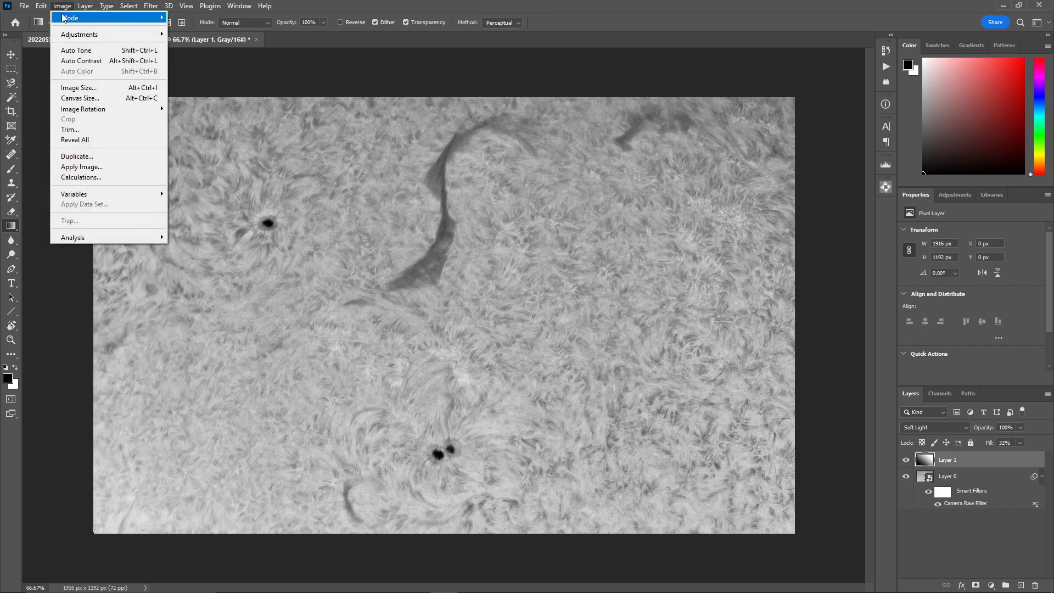
pyautogui.click(188, 59)
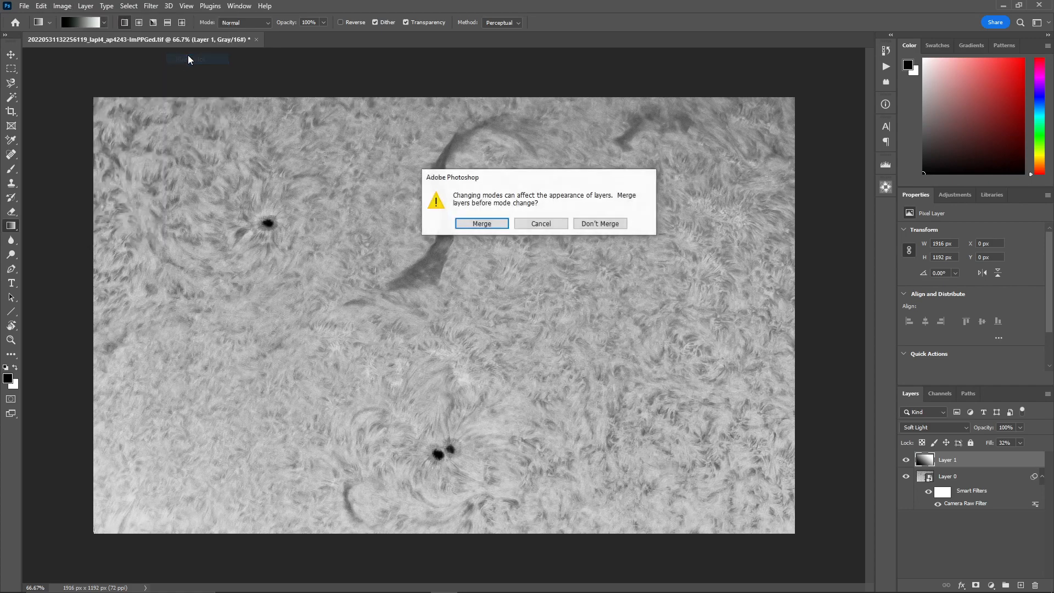
pyautogui.click(600, 224)
pyautogui.click(616, 234)
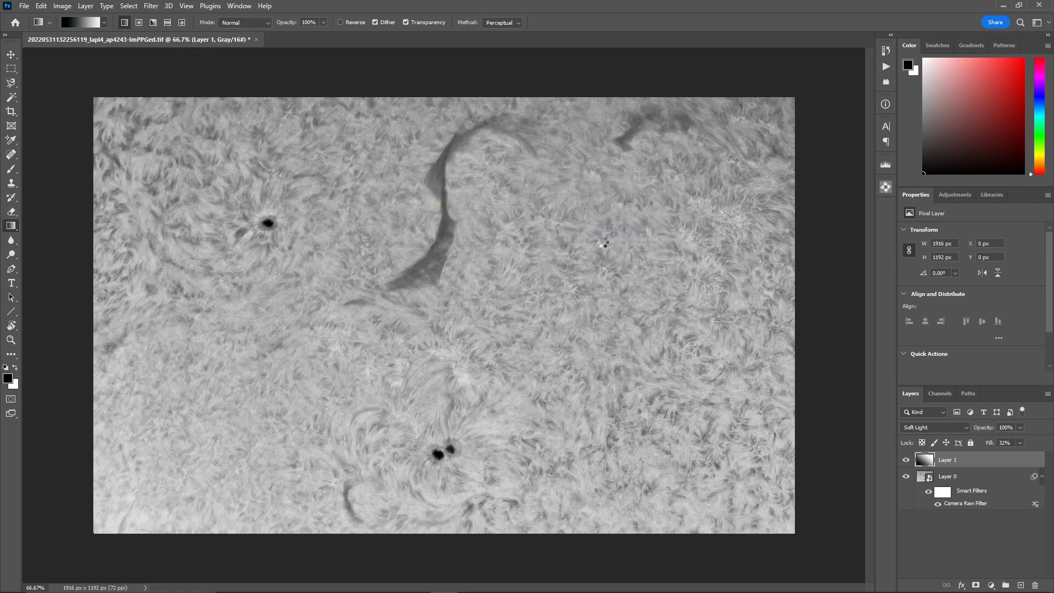
# Add a Curves adjustment layer above the gradient and bow its Red channel curve strongly upward from a point in the shadows.
pyautogui.click(951, 194)
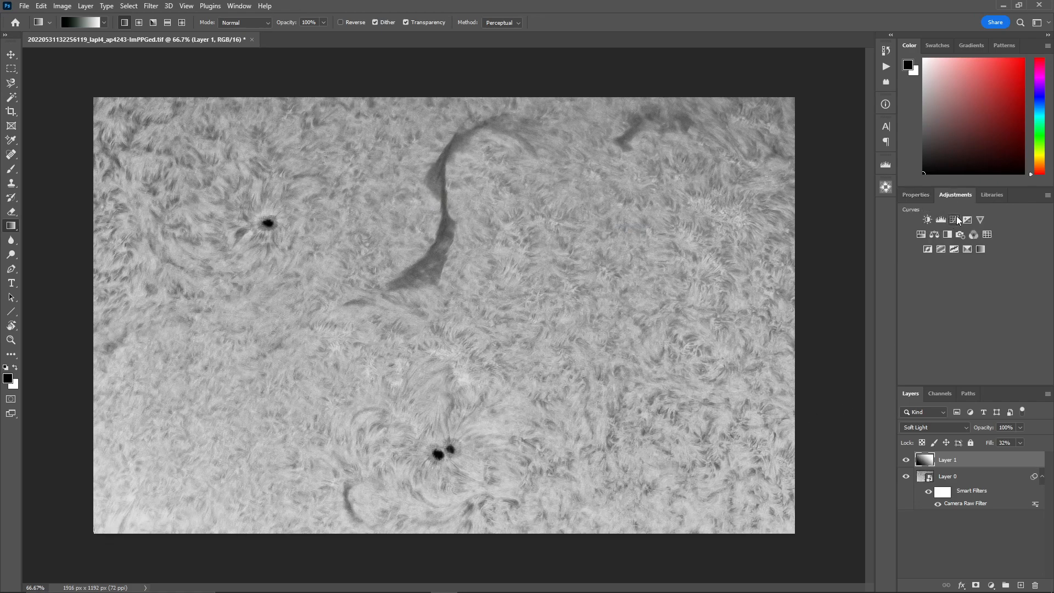
pyautogui.click(956, 220)
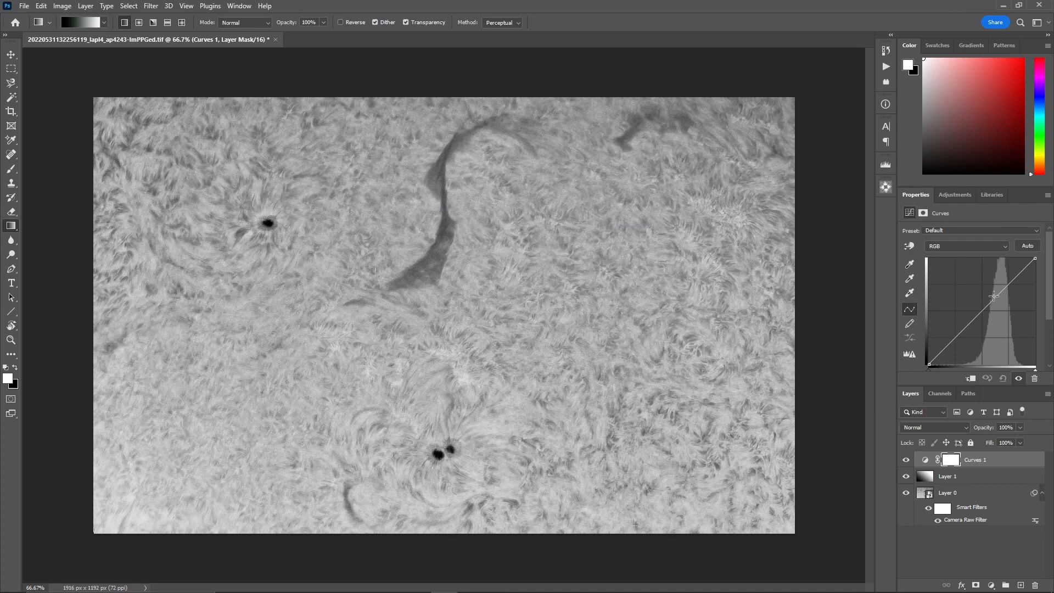
pyautogui.click(1006, 249)
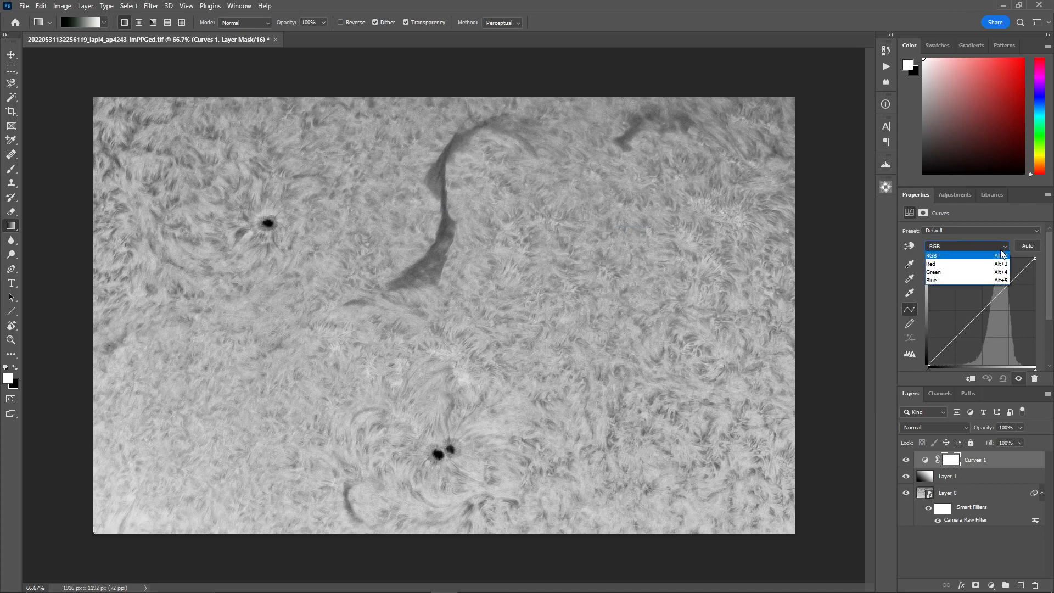
pyautogui.click(986, 262)
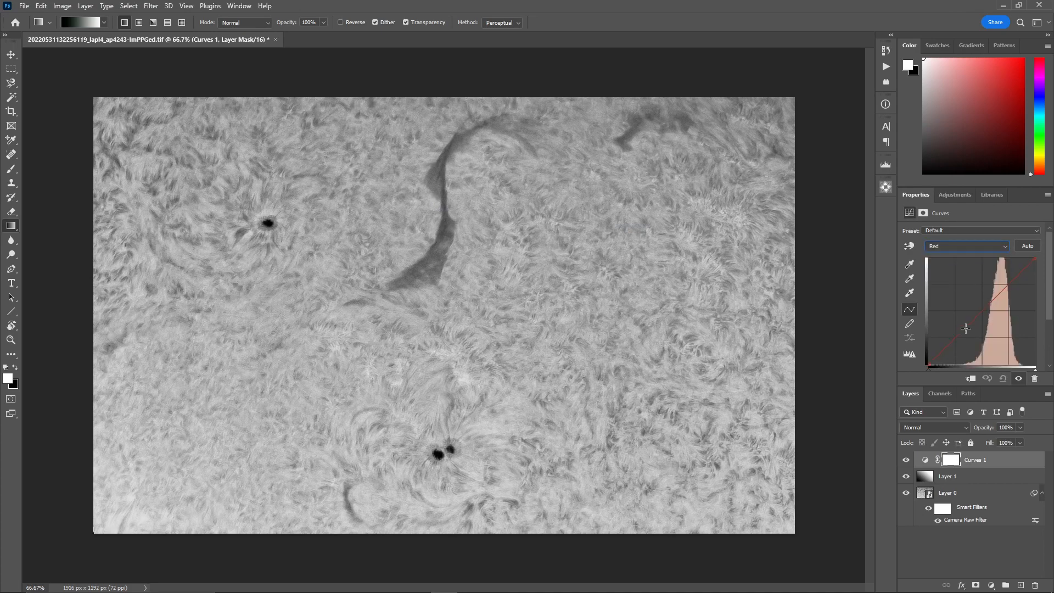
pyautogui.moveTo(966, 328); pyautogui.dragTo(939, 339)
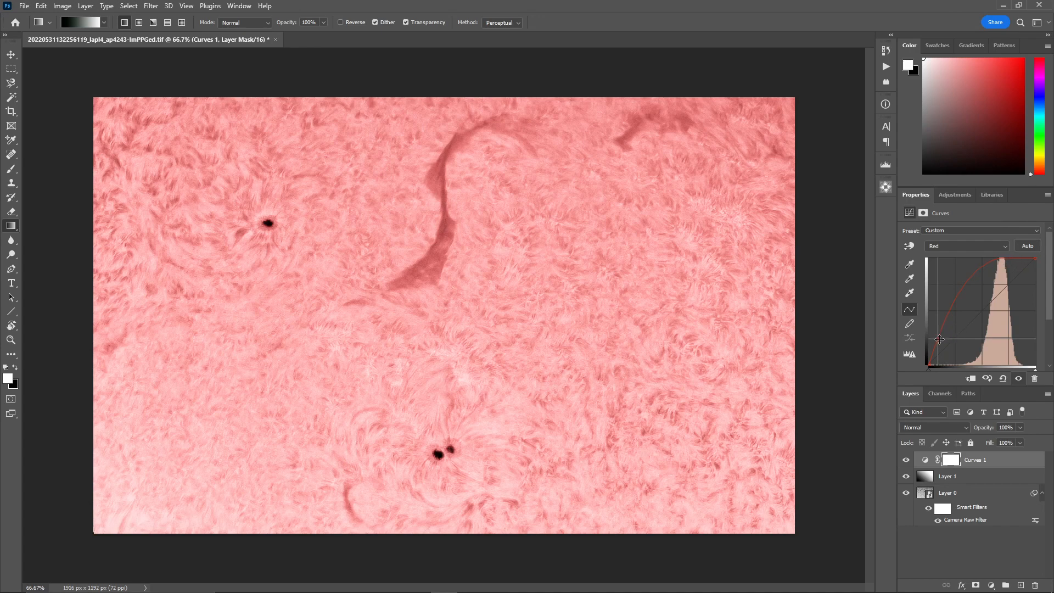
pyautogui.moveTo(940, 337); pyautogui.dragTo(945, 332)
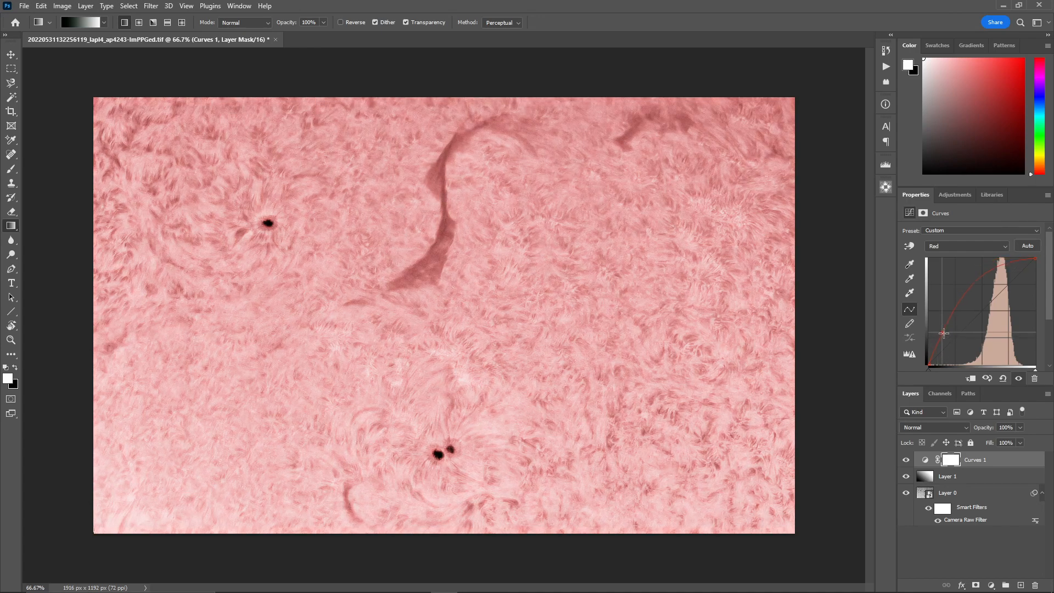
# Pull the Blue channel curve down strongly from a point in the highlights to tint the Sun golden orange.
pyautogui.click(1004, 246)
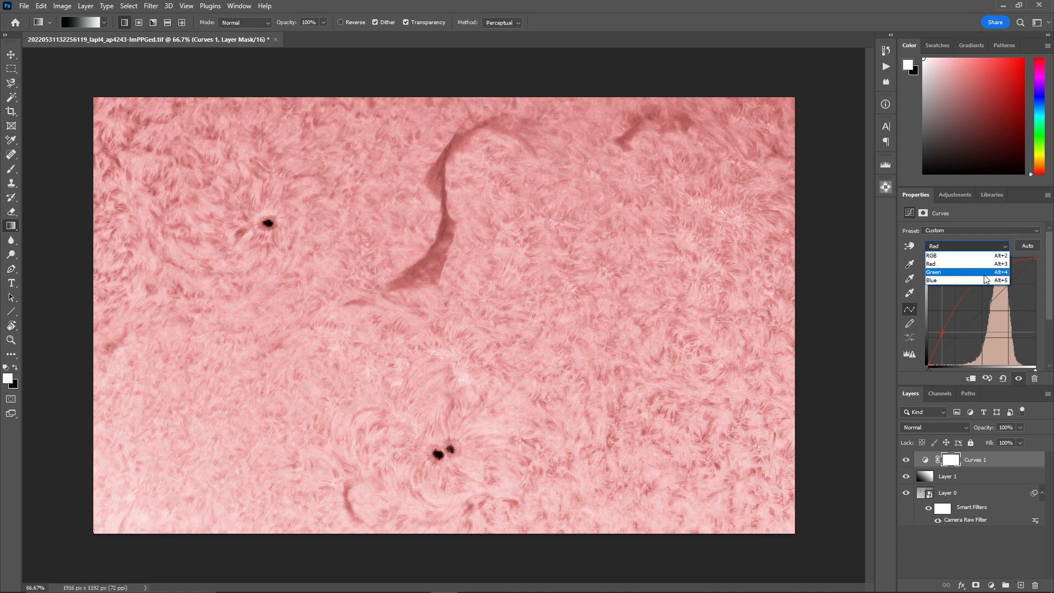
pyautogui.click(985, 279)
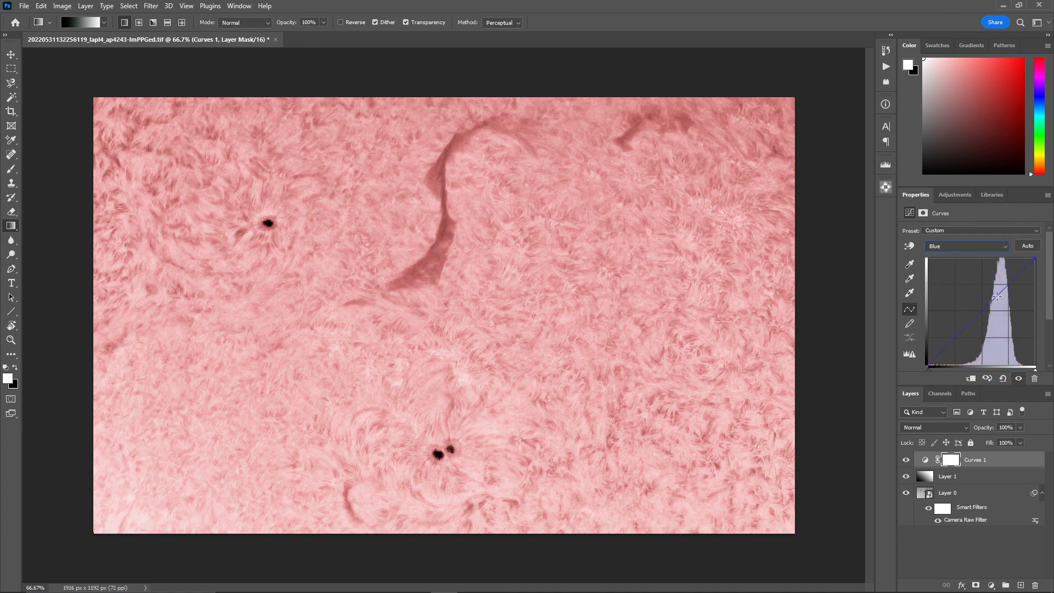
pyautogui.moveTo(998, 297); pyautogui.dragTo(1021, 290)
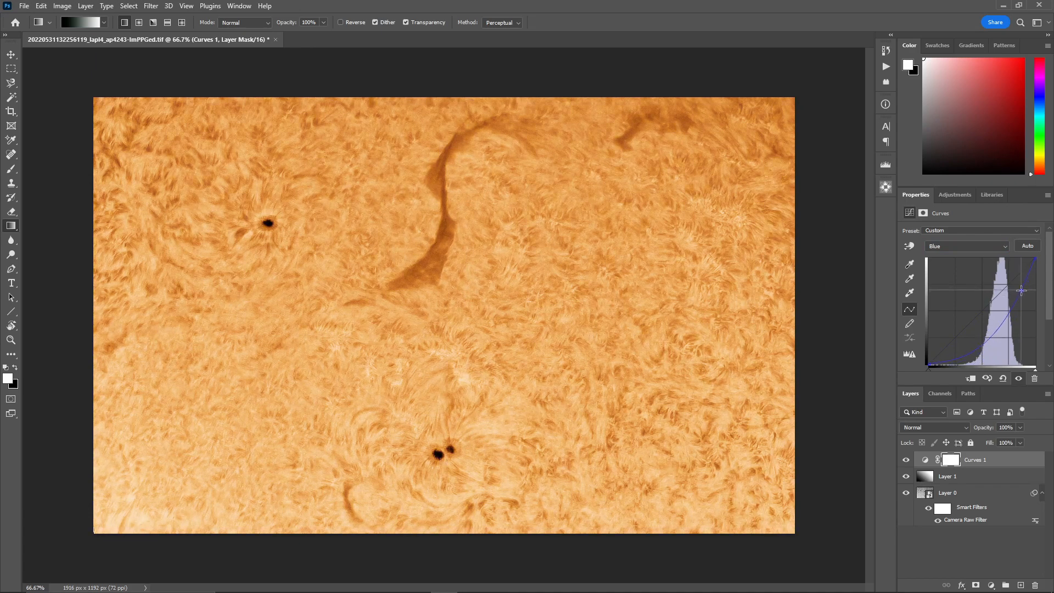
pyautogui.moveTo(1022, 291); pyautogui.dragTo(1022, 290)
# Pull the Green channel curve slightly down in the highlights and raise it slightly in the shadows.
pyautogui.click(1007, 249)
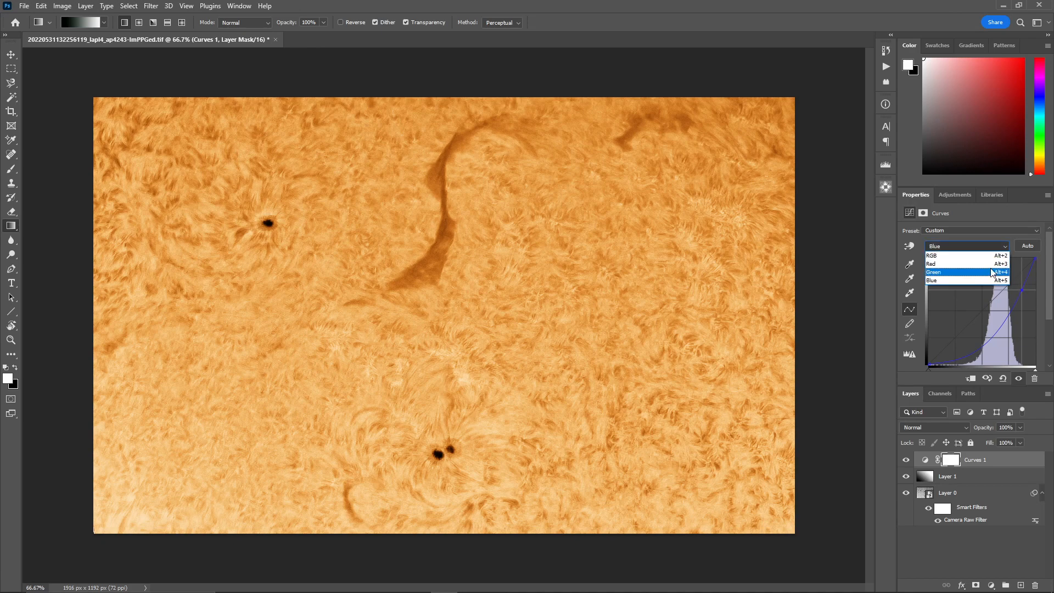
pyautogui.click(993, 272)
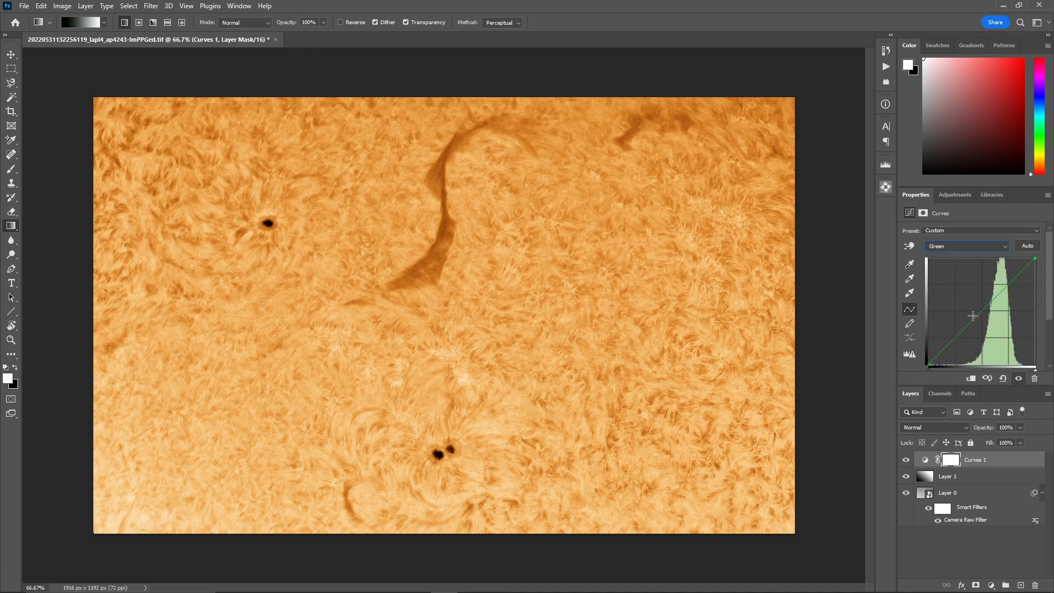
pyautogui.click(1003, 289)
pyautogui.moveTo(1004, 289); pyautogui.dragTo(1005, 290)
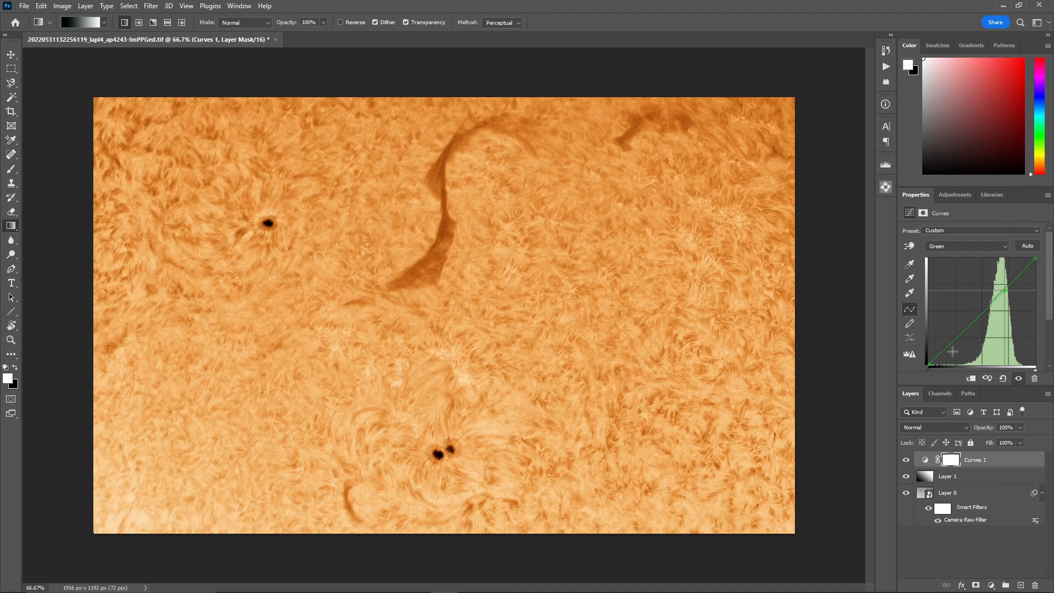
pyautogui.moveTo(958, 335); pyautogui.dragTo(956, 333)
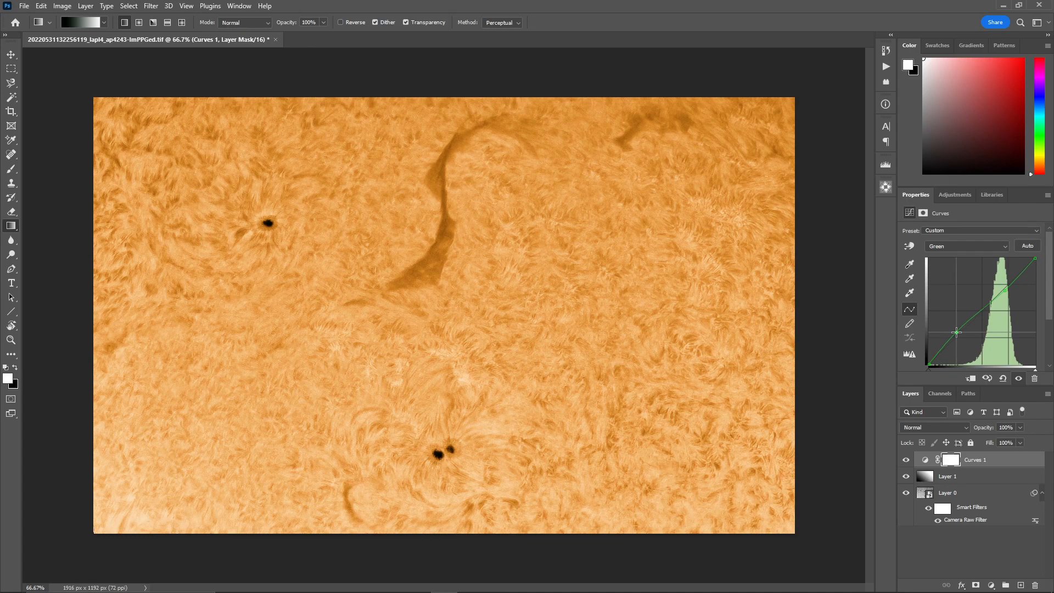
# Lower the composite RGB curve slightly in both the highlights and the shadows to deepen the orange tone.
pyautogui.click(1005, 249)
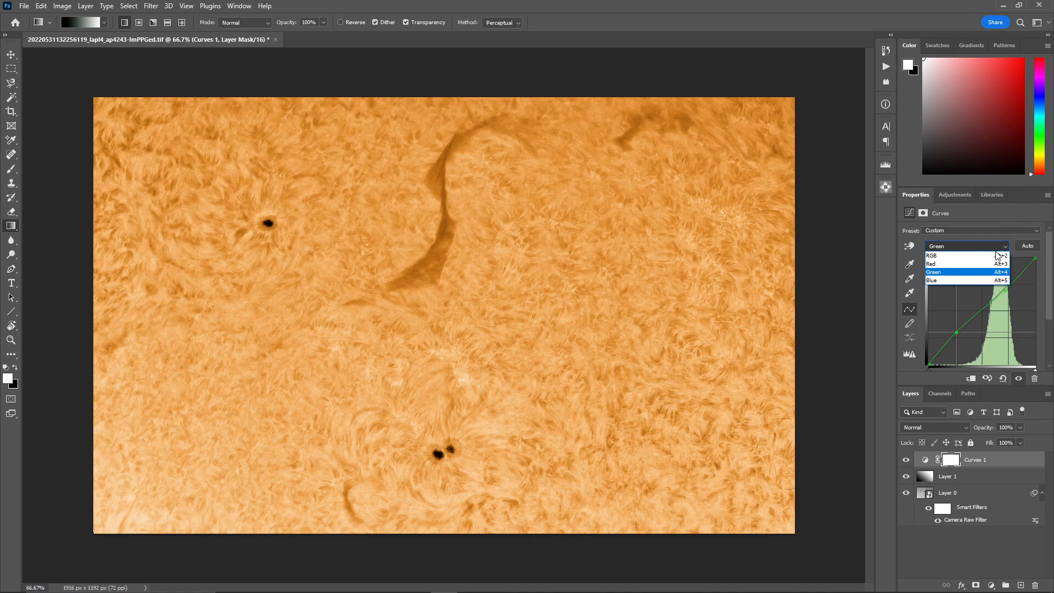
pyautogui.click(997, 256)
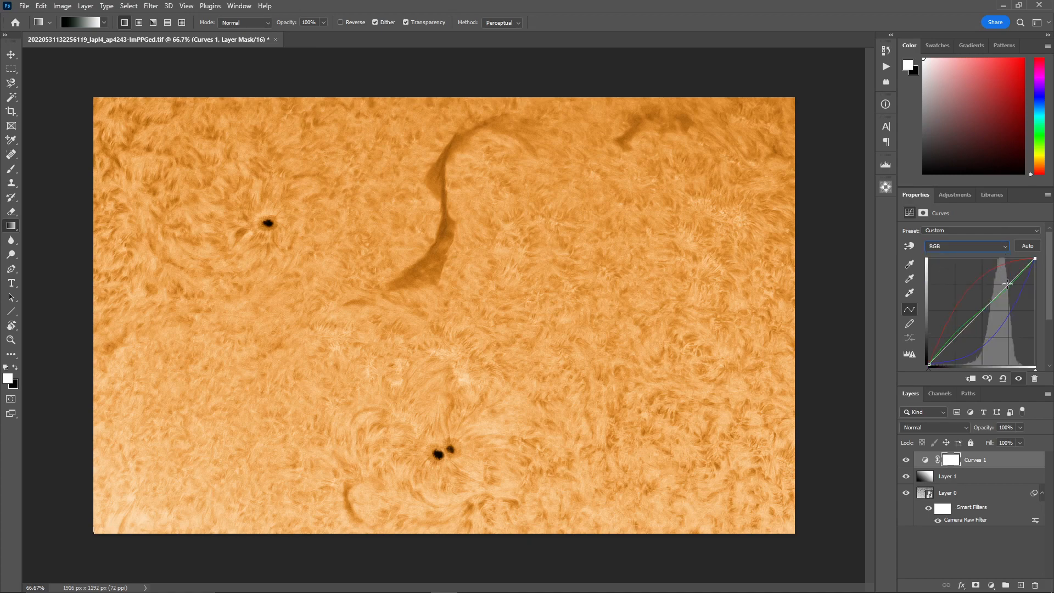
pyautogui.moveTo(1009, 286); pyautogui.dragTo(1009, 290)
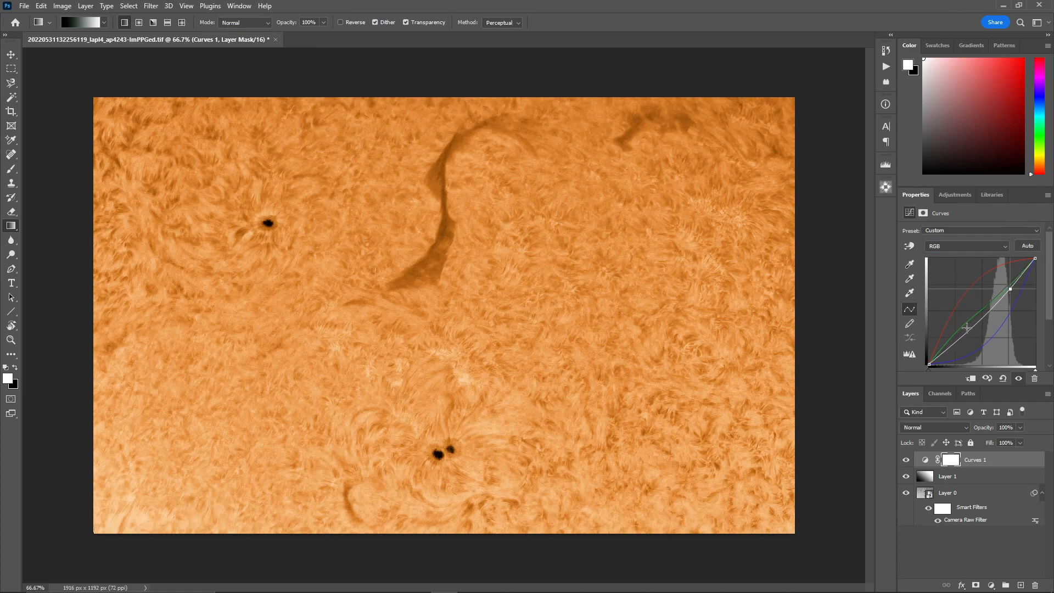
pyautogui.moveTo(967, 329); pyautogui.dragTo(968, 333)
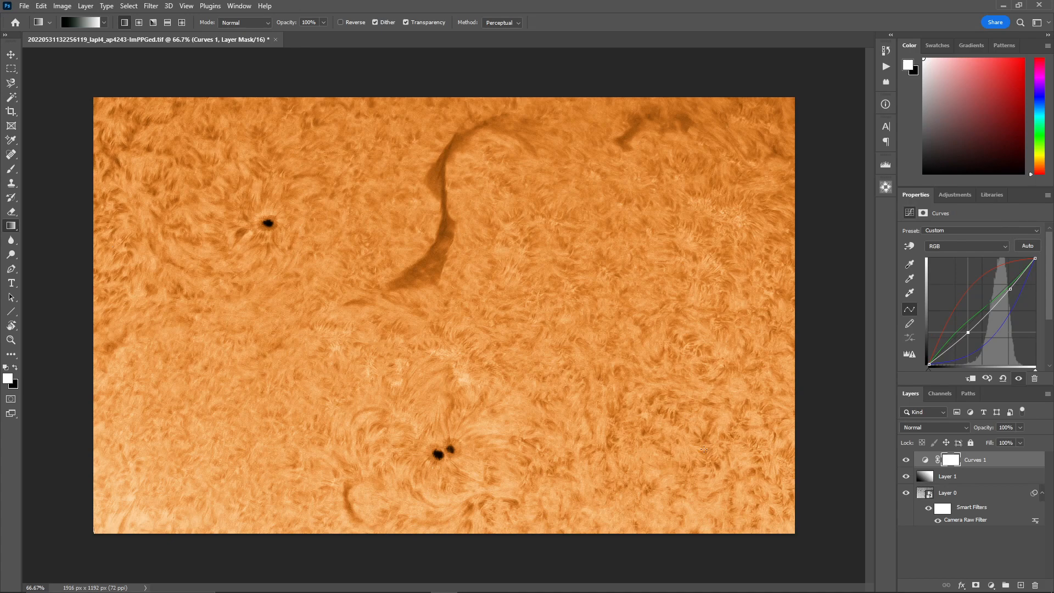
# Flatten the image to a single Background layer, preview it with inverted colors, and invert it back to orange.
pyautogui.click(1048, 395)
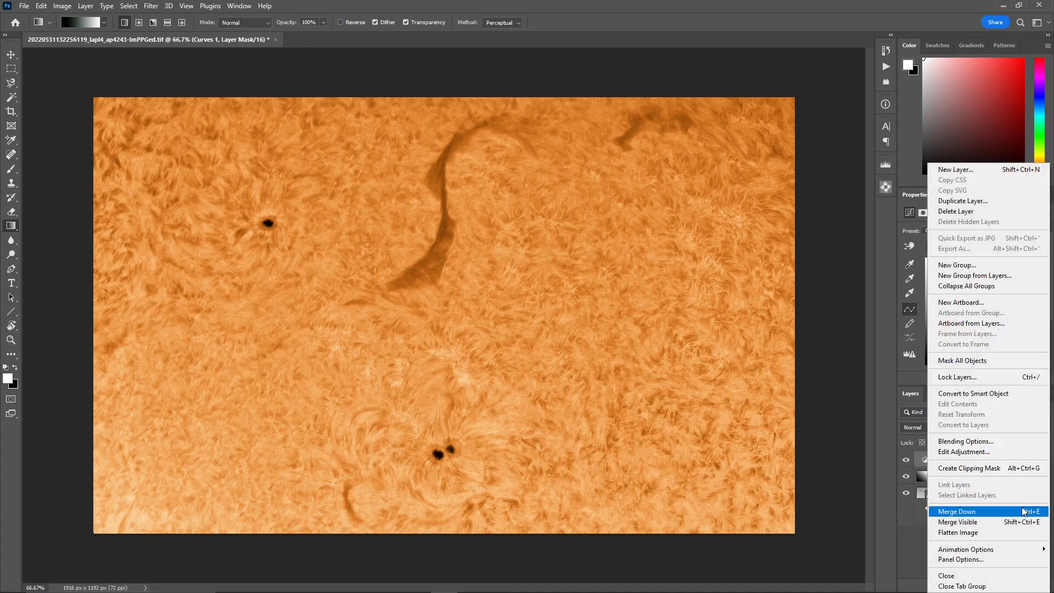
pyautogui.click(1019, 531)
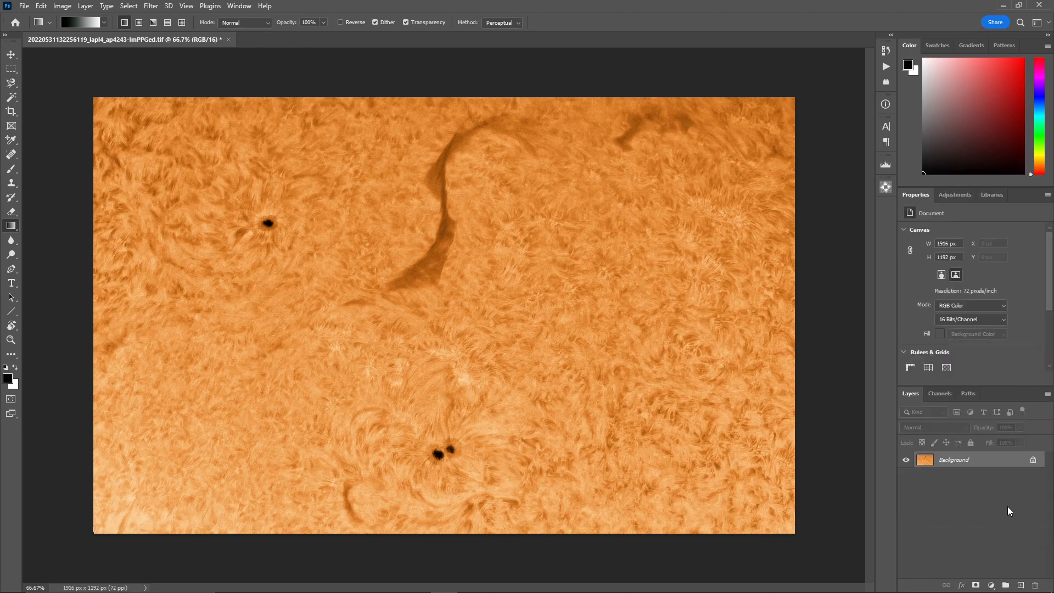
pyautogui.hotkey('ctrl', 'i')
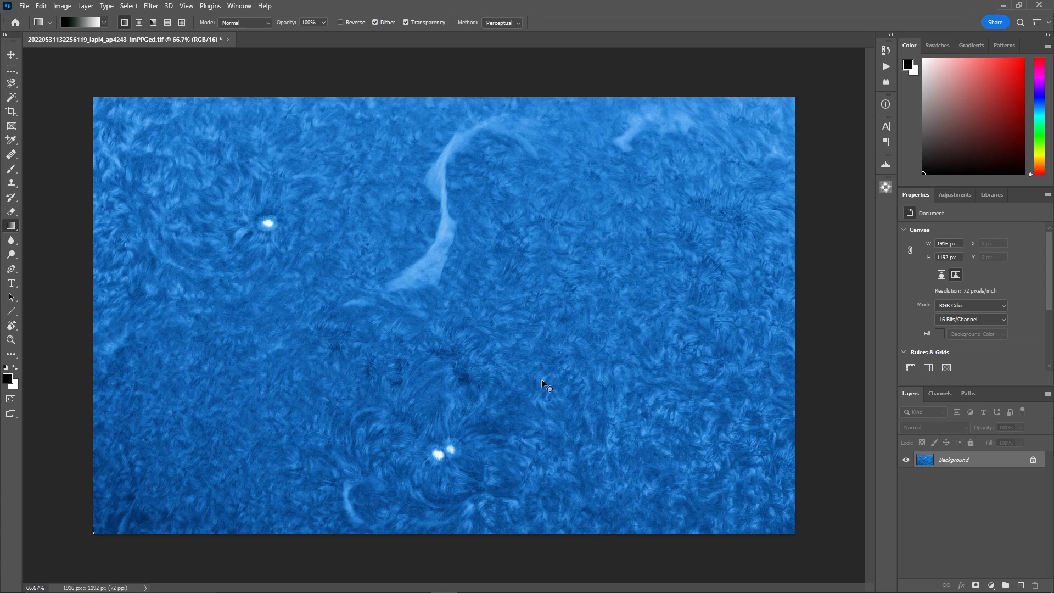
pyautogui.hotkey('ctrl', 'i')
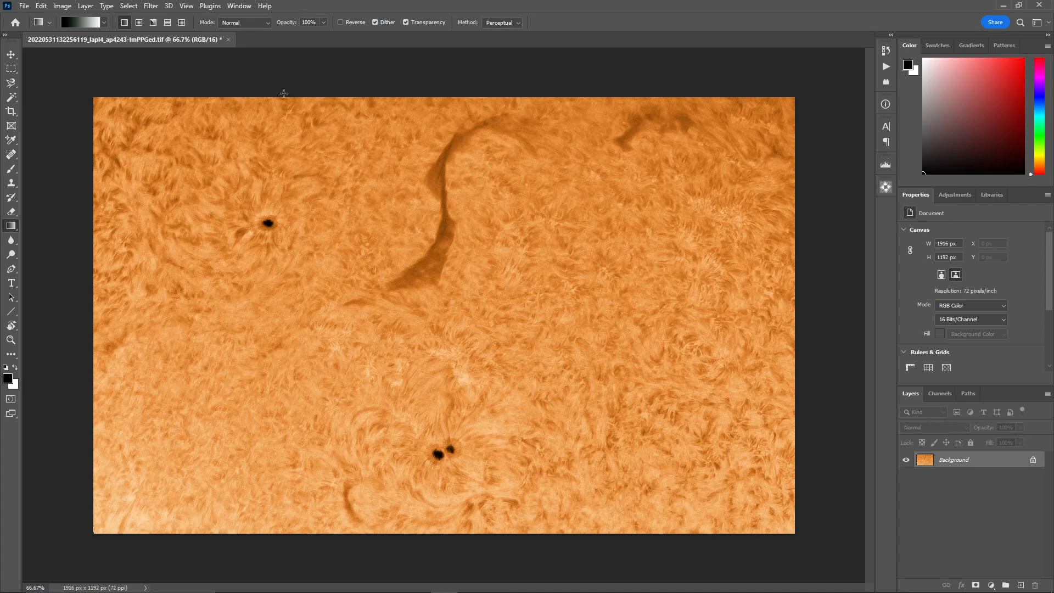
pyautogui.click(227, 40)
pyautogui.click(525, 234)
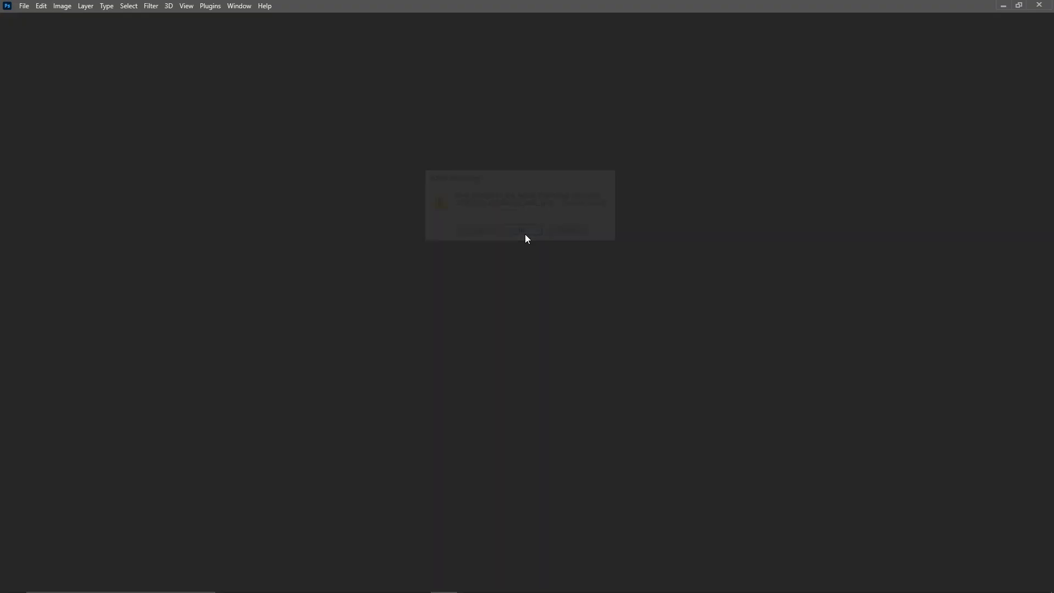
pyautogui.click(31, 99)
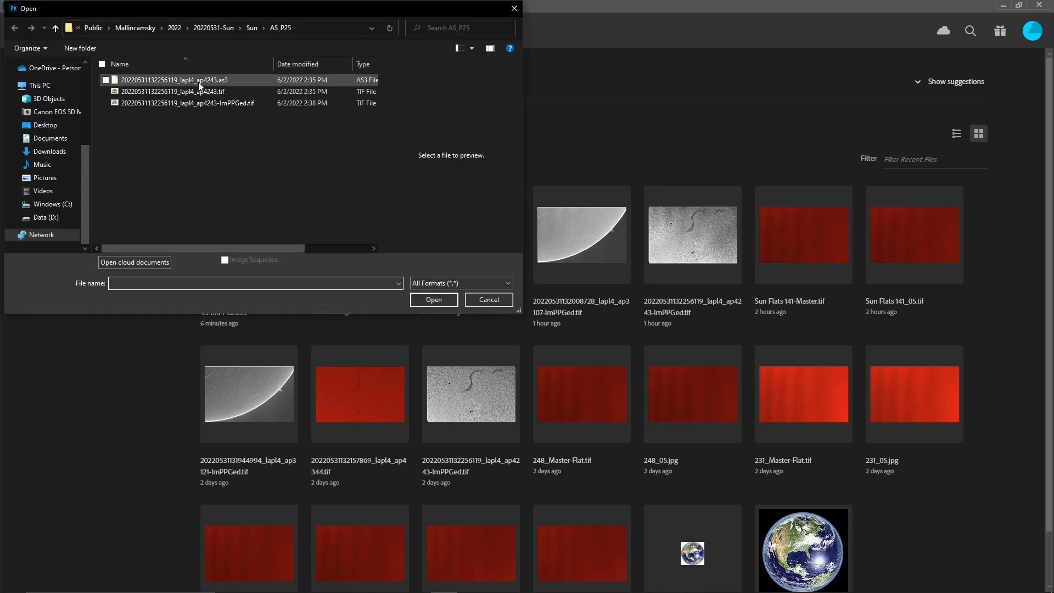
pyautogui.click(252, 28)
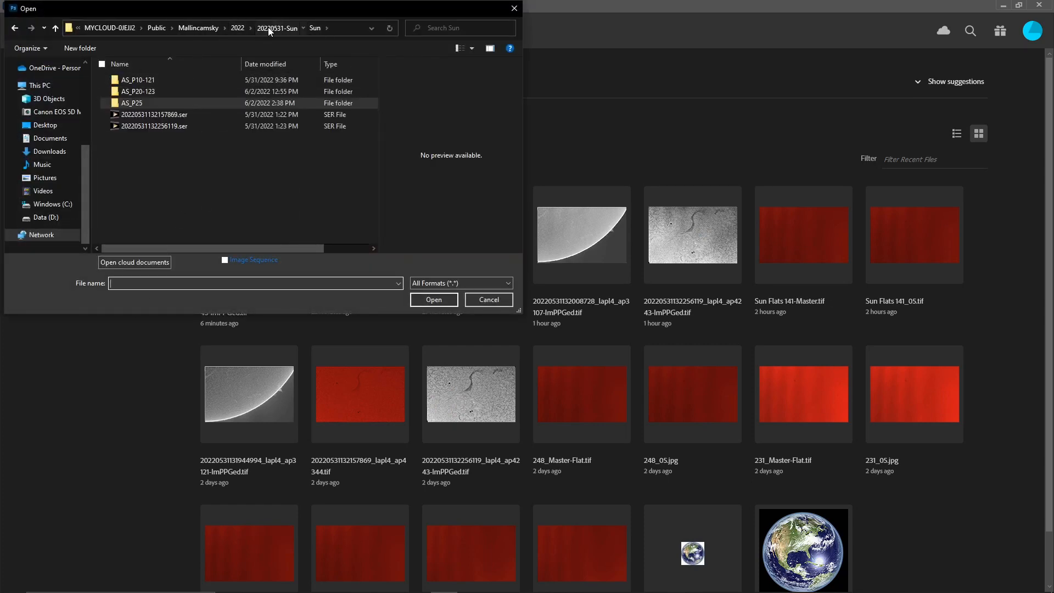
pyautogui.click(268, 28)
pyautogui.doubleClick(168, 91)
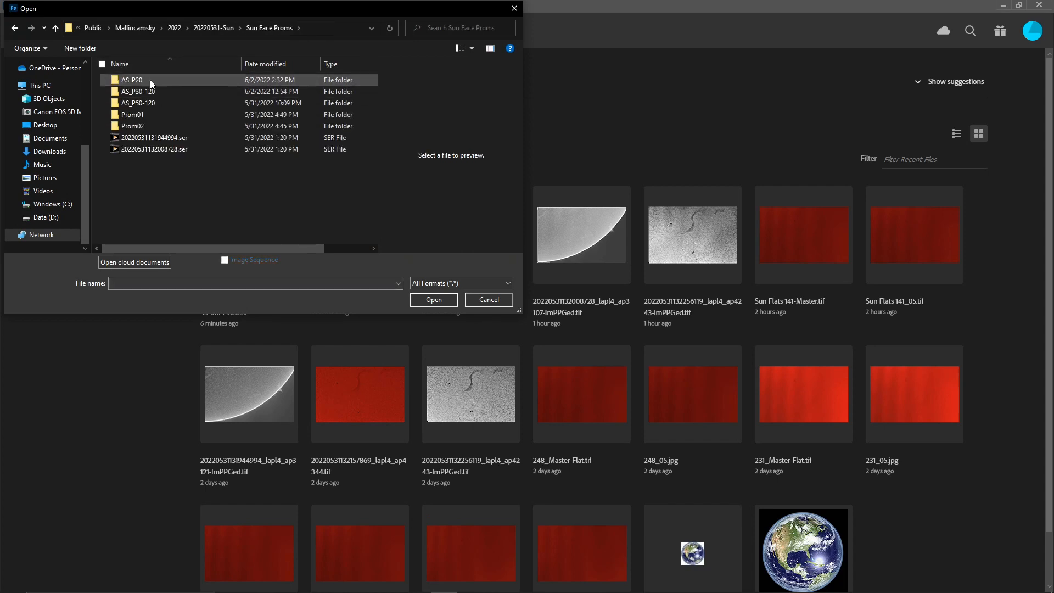
pyautogui.doubleClick(150, 80)
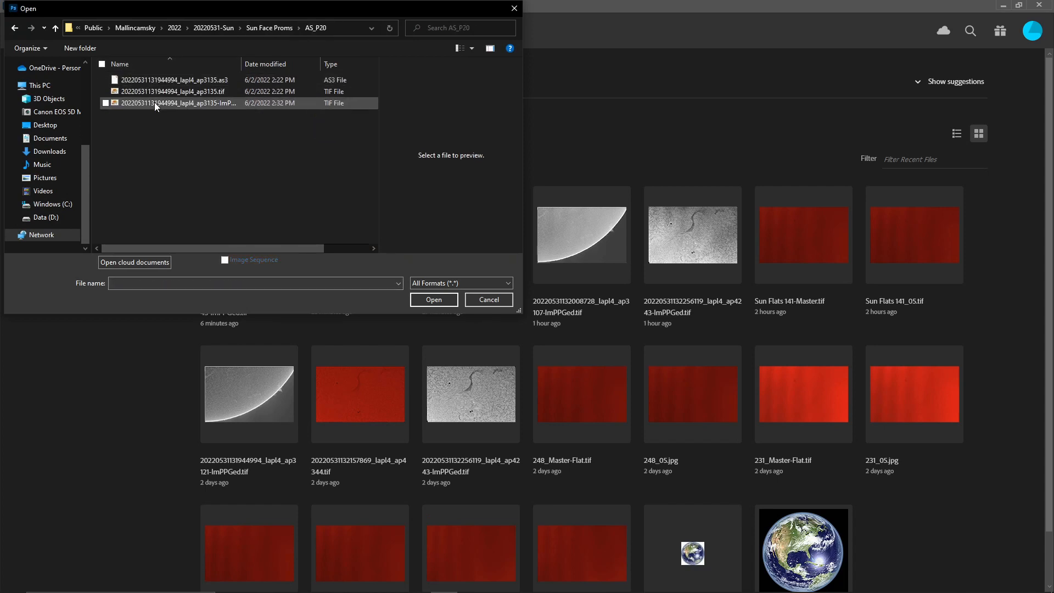
pyautogui.doubleClick(154, 102)
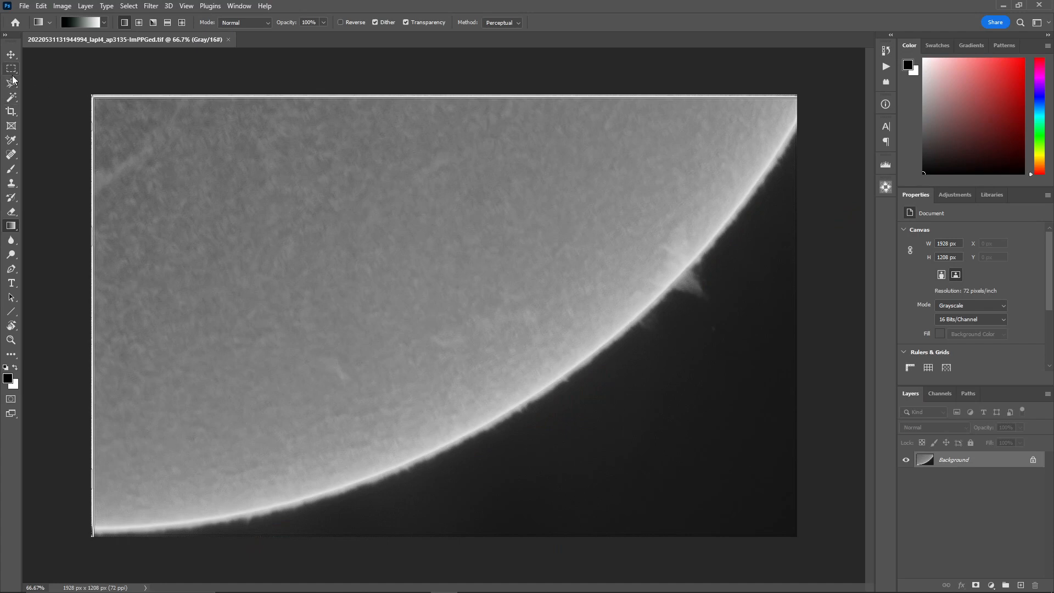
# Crop the bright border artifacts off the edges of the solar limb image, leaving a 1892 x 1172 px canvas.
pyautogui.click(11, 111)
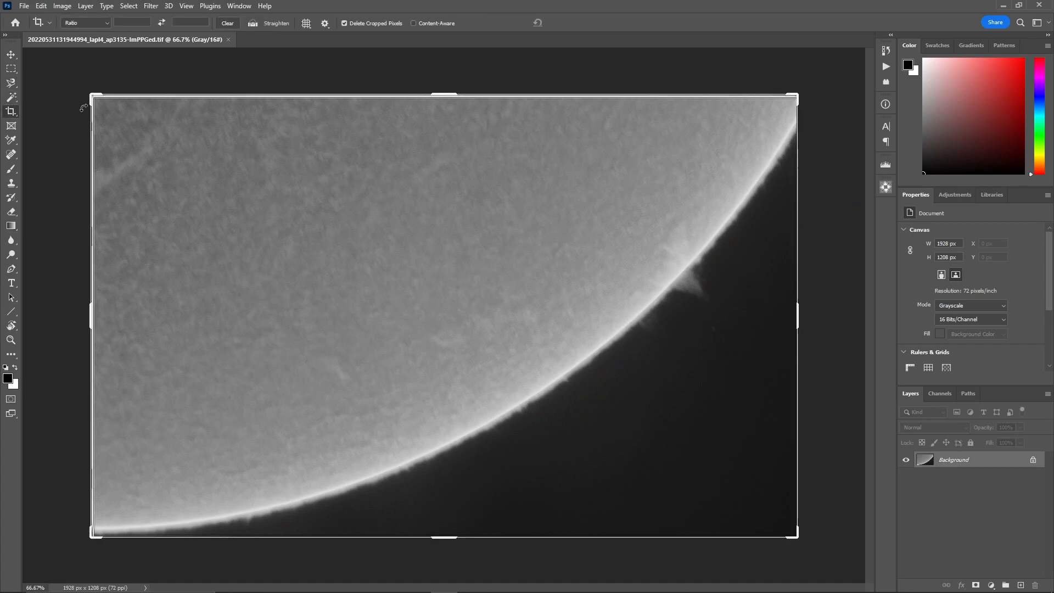
pyautogui.moveTo(91, 97); pyautogui.dragTo(93, 96)
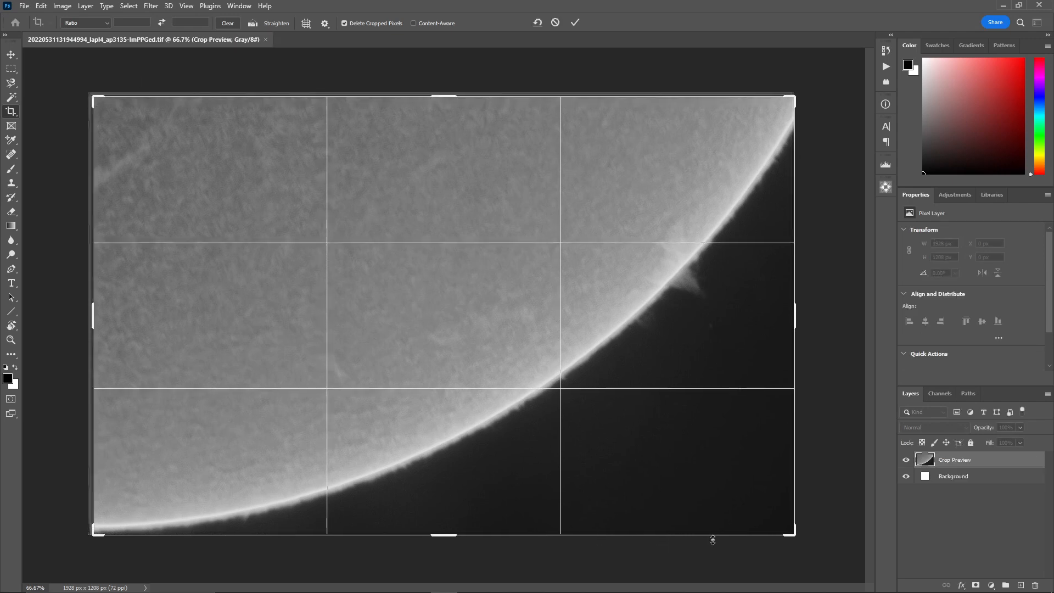
pyautogui.moveTo(795, 535); pyautogui.dragTo(790, 531)
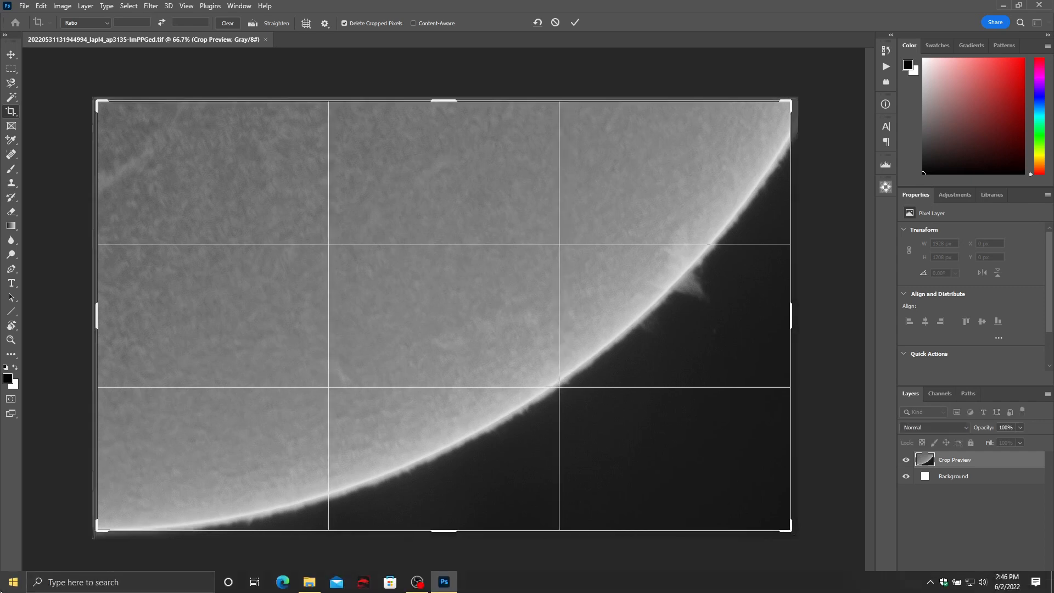
pyautogui.press('Return')
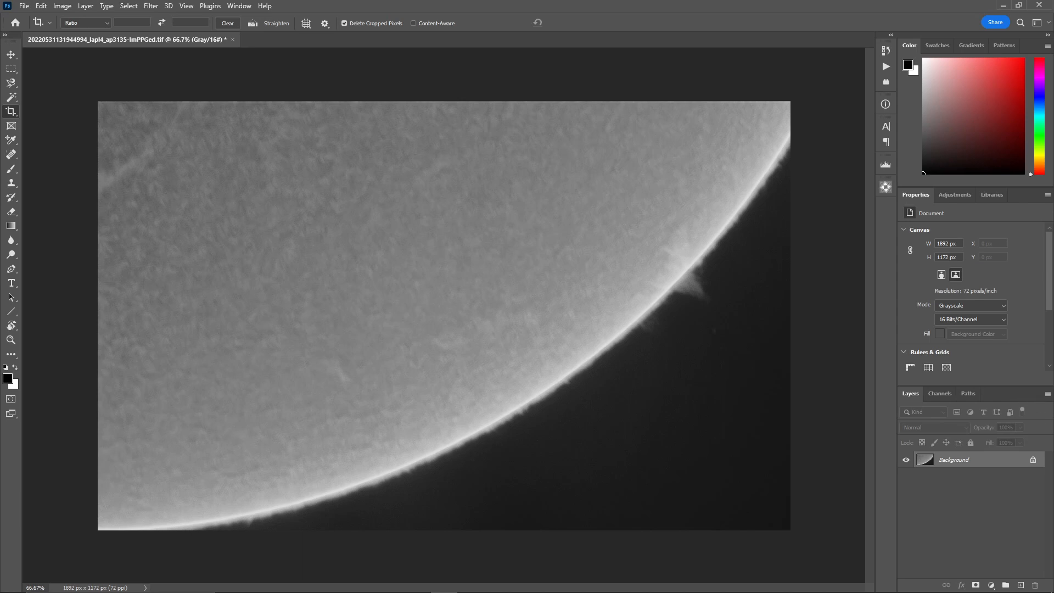
# Convert the cropped limb image to a smart object and open it in the Camera Raw Filter.
pyautogui.click(1049, 396)
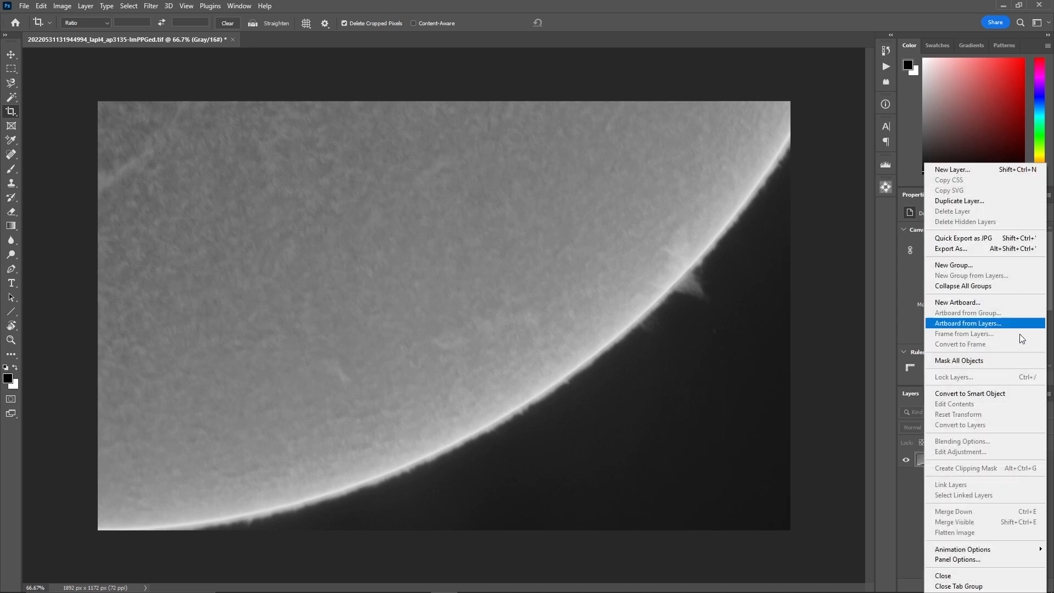
pyautogui.click(1008, 395)
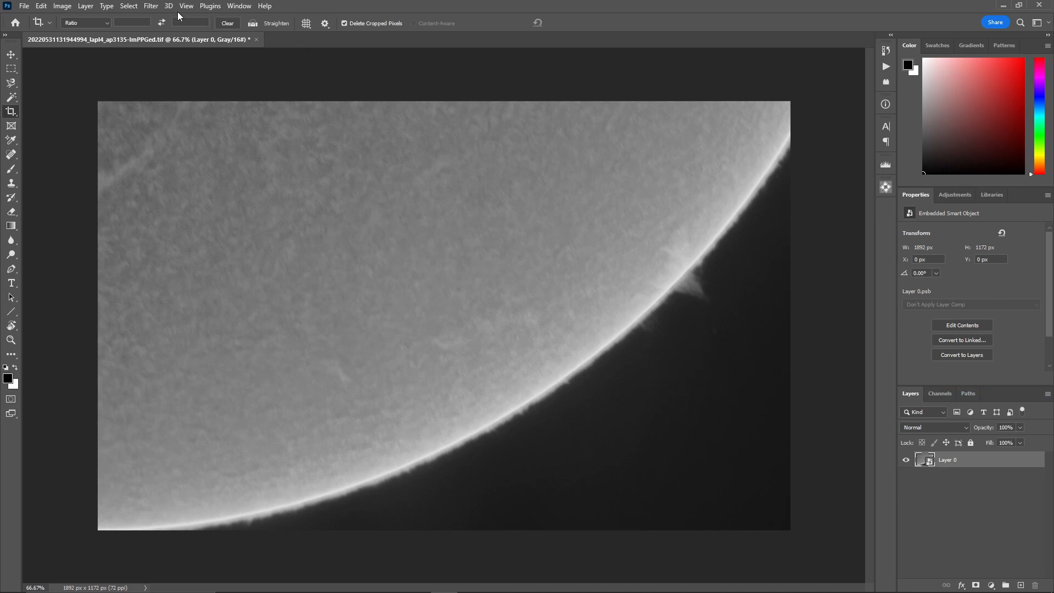
pyautogui.click(151, 6)
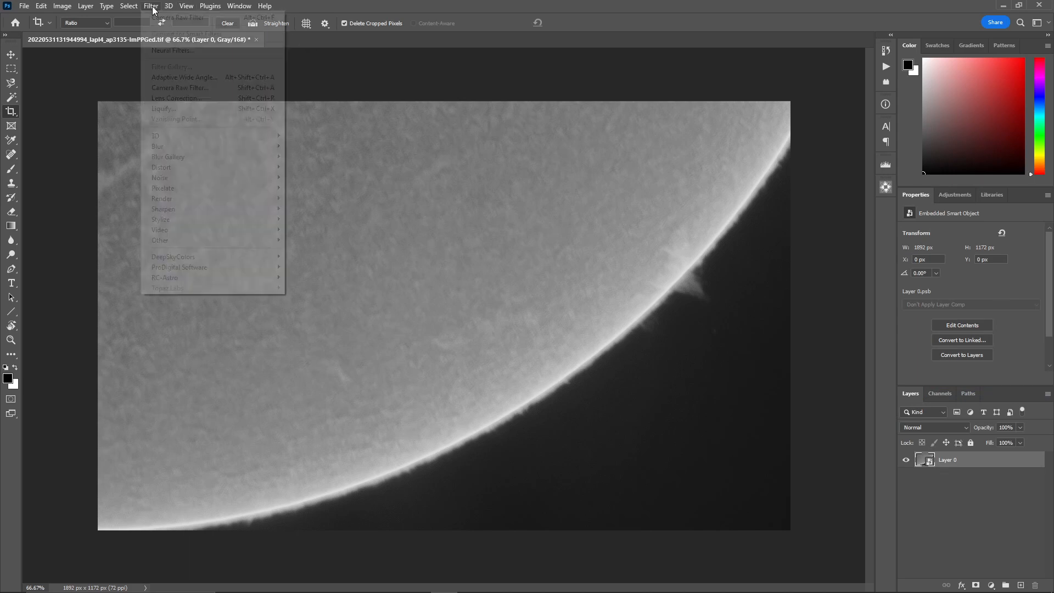
pyautogui.click(149, 89)
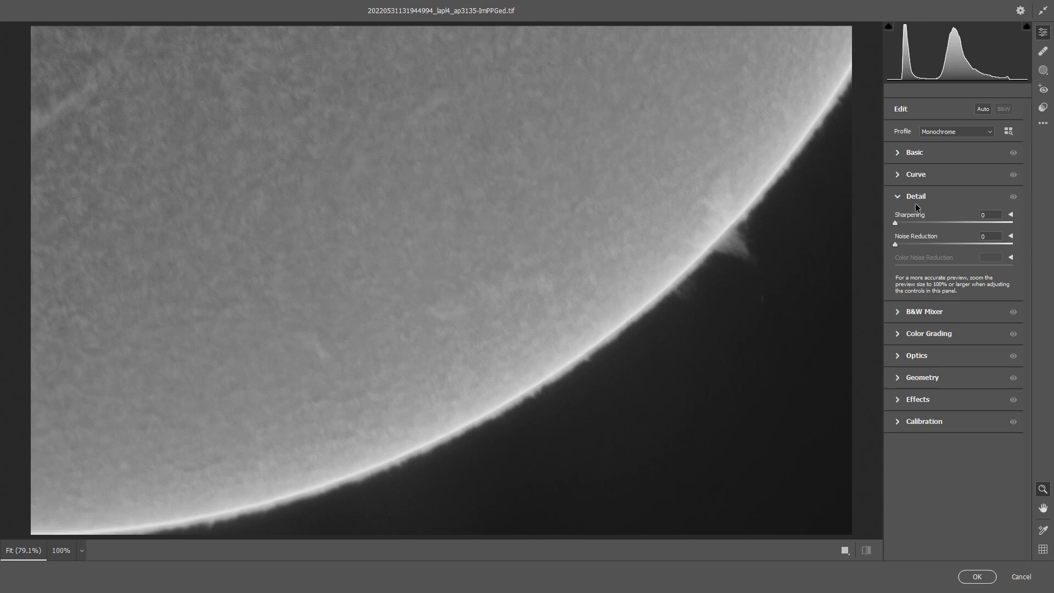
# Raise the Detail adjustments for sharpening and noise reduction moderately, and set Contrast to +16.
pyautogui.moveTo(896, 223); pyautogui.dragTo(933, 247)
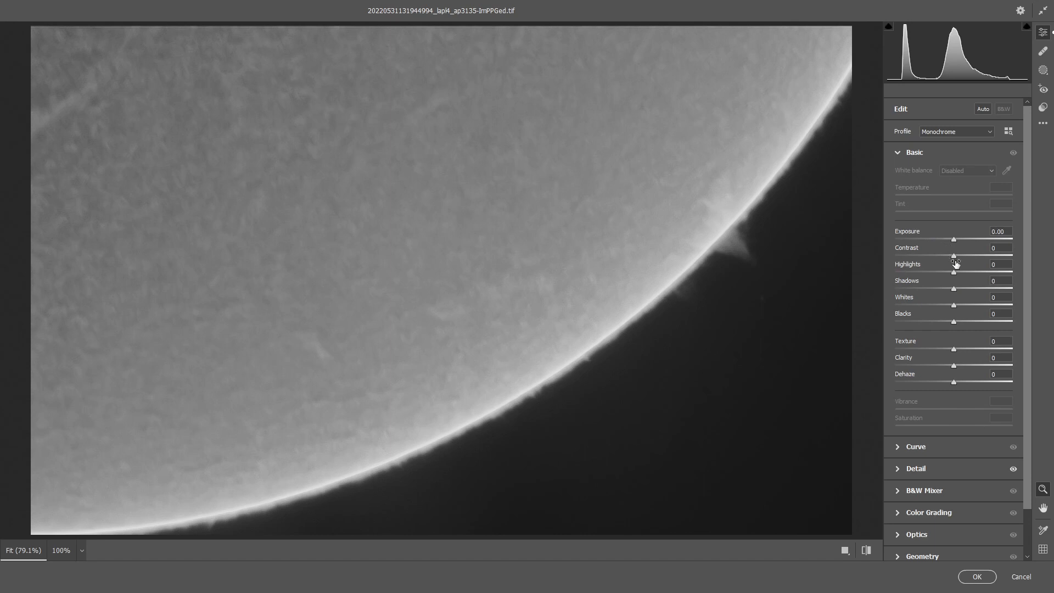
pyautogui.moveTo(954, 260); pyautogui.dragTo(965, 260)
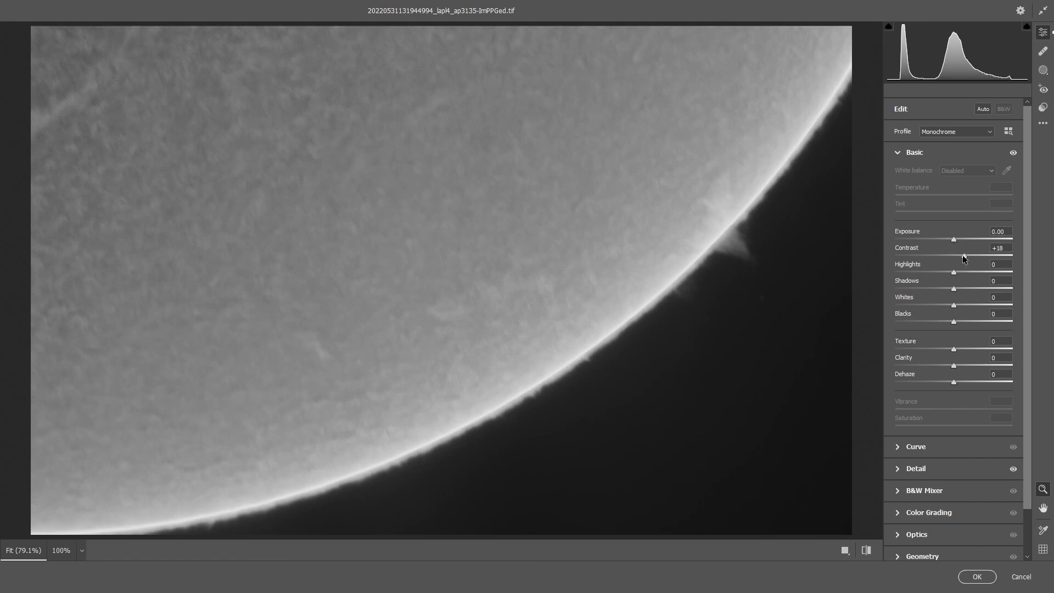
pyautogui.moveTo(965, 259); pyautogui.dragTo(964, 259)
# Set Texture to +16 and Clarity to +32, raise Dehaze slightly above +8, and apply the Camera Raw filter.
pyautogui.moveTo(954, 350); pyautogui.dragTo(971, 346)
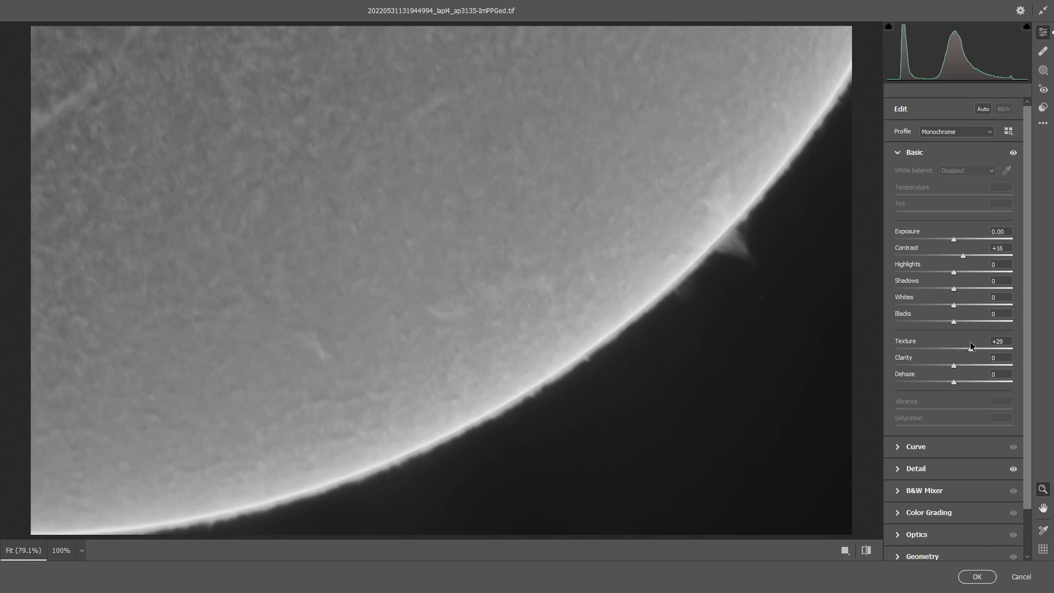
pyautogui.moveTo(971, 346); pyautogui.dragTo(966, 346)
pyautogui.moveTo(954, 369)
pyautogui.mouseDown()
pyautogui.moveTo(975, 364)
pyautogui.moveTo(964, 365)
pyautogui.mouseUp()
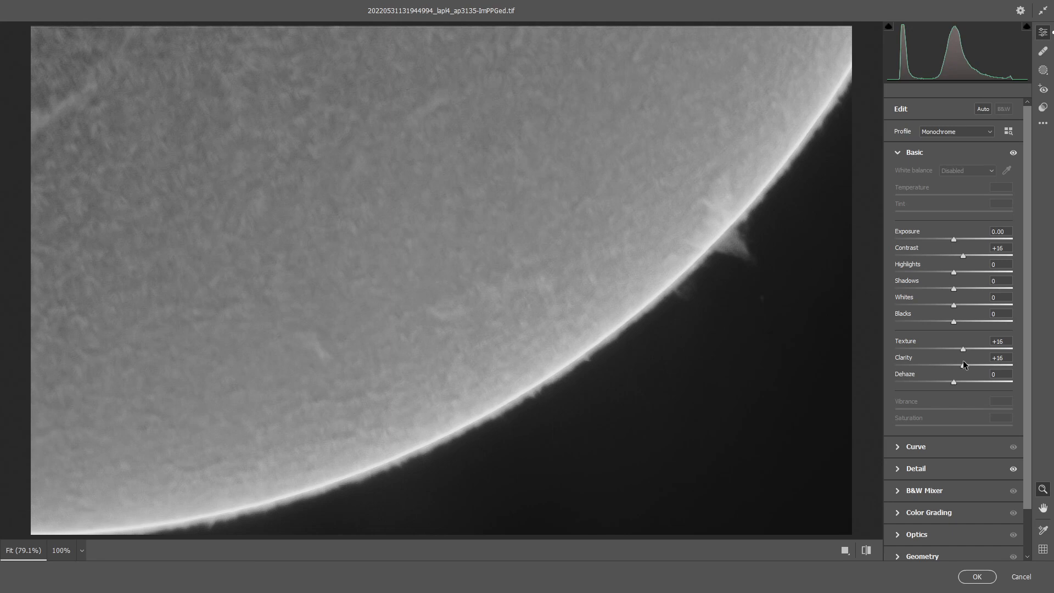
pyautogui.moveTo(954, 384); pyautogui.dragTo(959, 386)
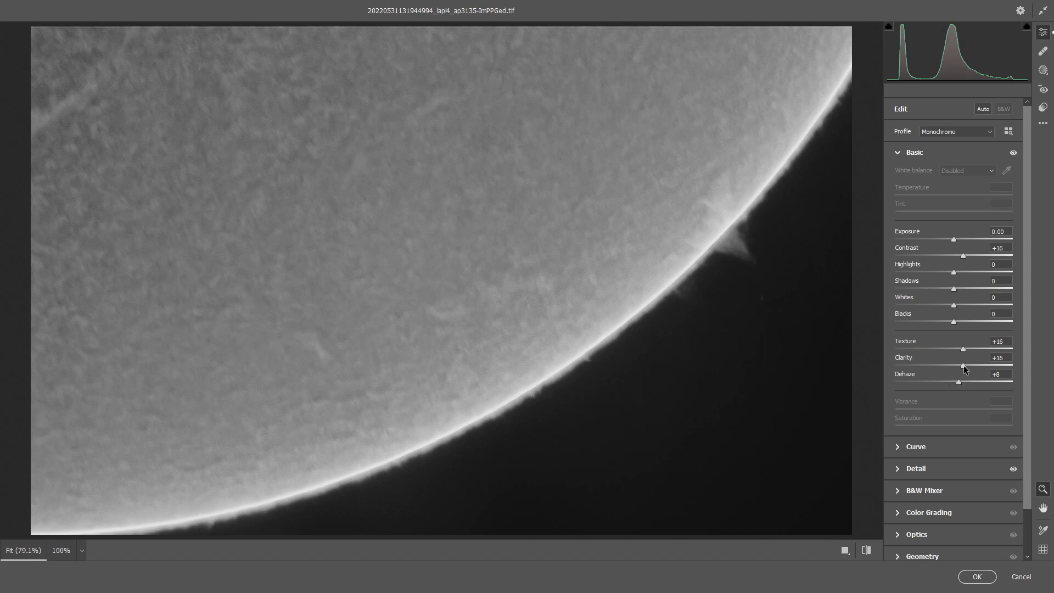
pyautogui.moveTo(965, 366)
pyautogui.mouseDown()
pyautogui.moveTo(947, 364)
pyautogui.moveTo(981, 366)
pyautogui.moveTo(965, 367)
pyautogui.mouseUp()
pyautogui.moveTo(966, 352)
pyautogui.mouseDown()
pyautogui.moveTo(933, 351)
pyautogui.moveTo(969, 350)
pyautogui.moveTo(972, 366)
pyautogui.mouseUp()
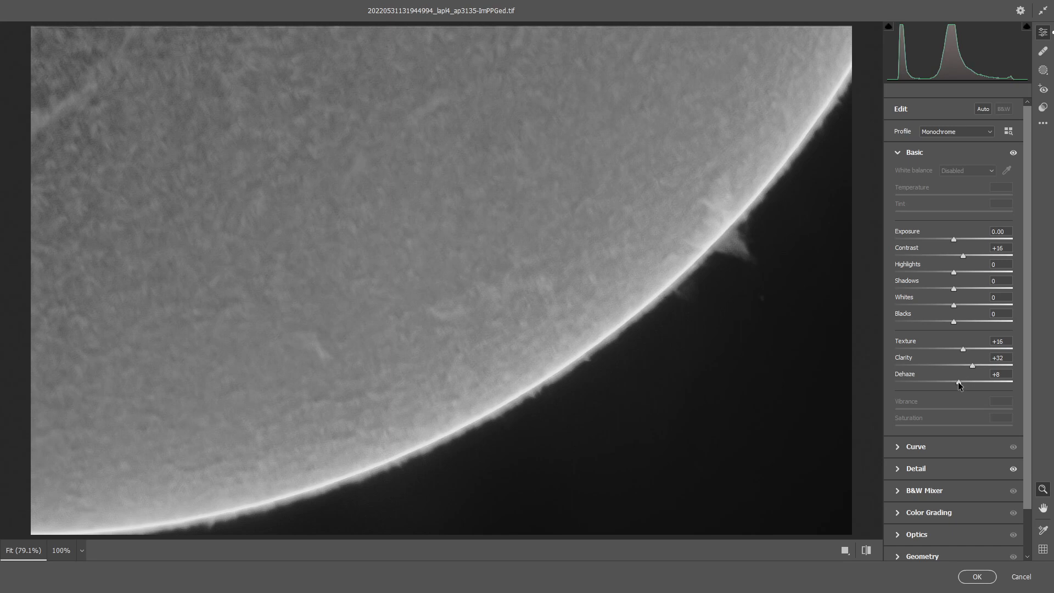
pyautogui.moveTo(959, 385); pyautogui.dragTo(961, 383)
pyautogui.moveTo(960, 383); pyautogui.dragTo(960, 383)
pyautogui.click(978, 577)
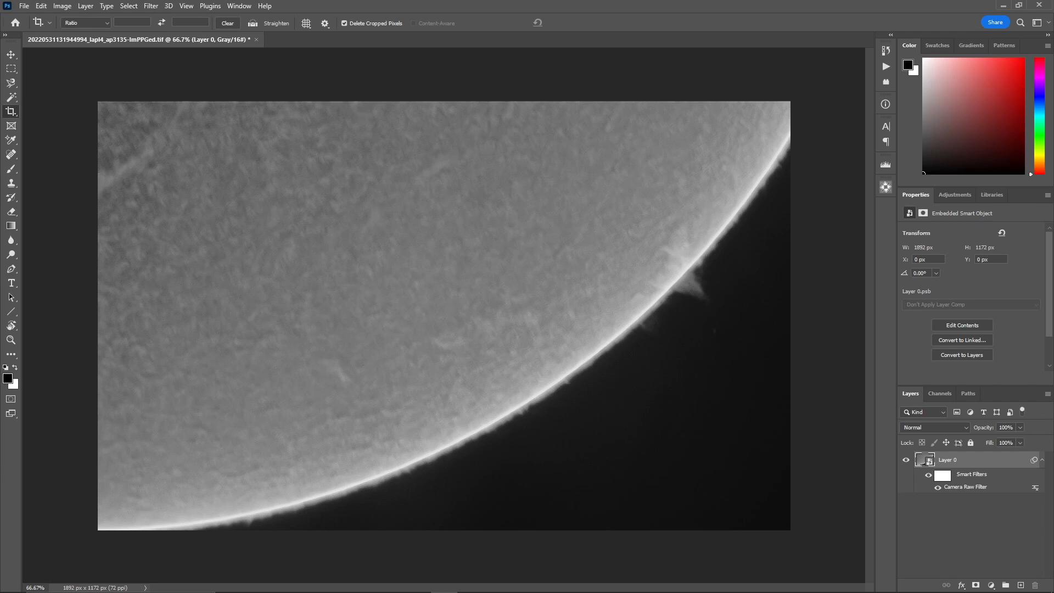
# Add a new layer and fill it with a diagonal black-to-white gradient from the image's lower-right corner toward the upper left.
pyautogui.click(1048, 394)
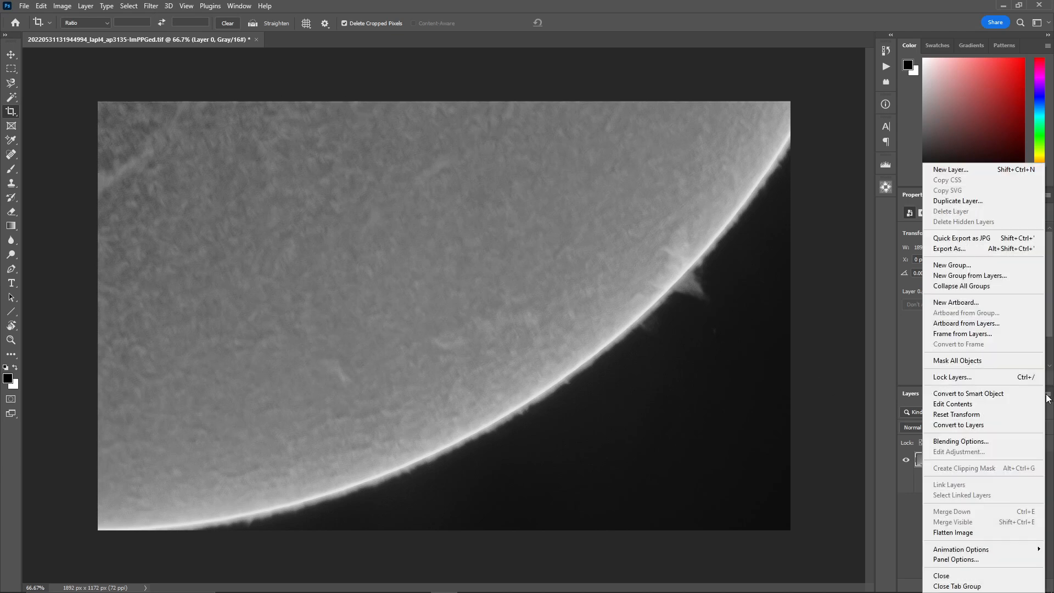
pyautogui.click(970, 174)
pyautogui.click(615, 176)
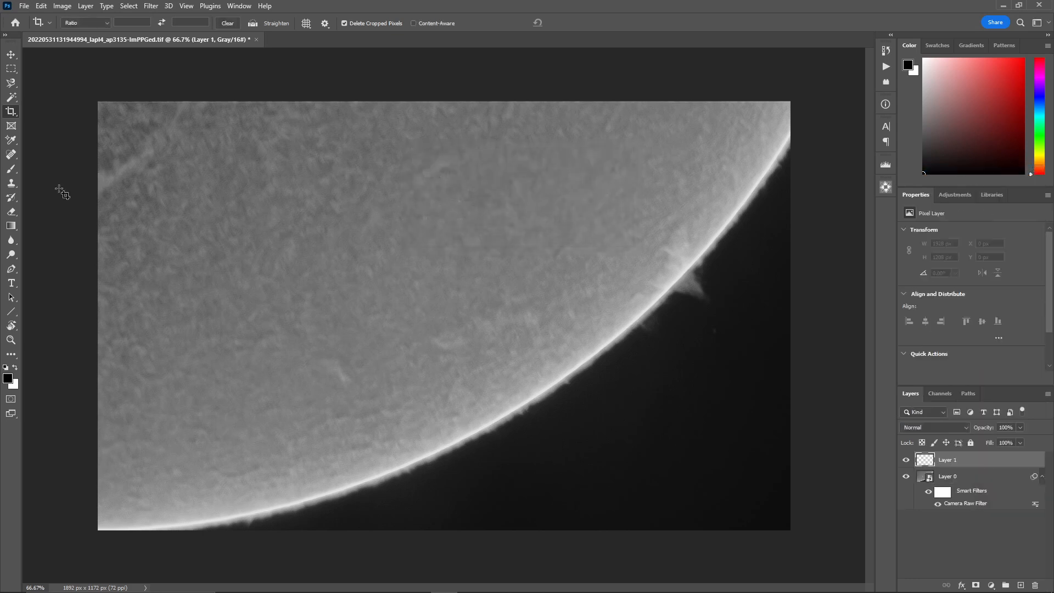
pyautogui.click(11, 225)
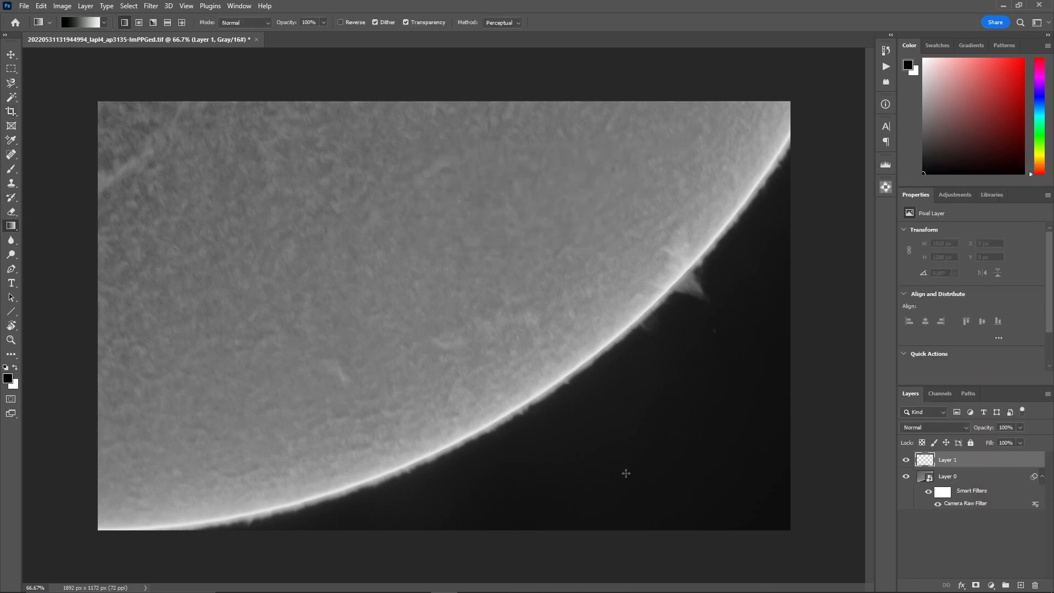
pyautogui.moveTo(777, 560); pyautogui.dragTo(375, 106)
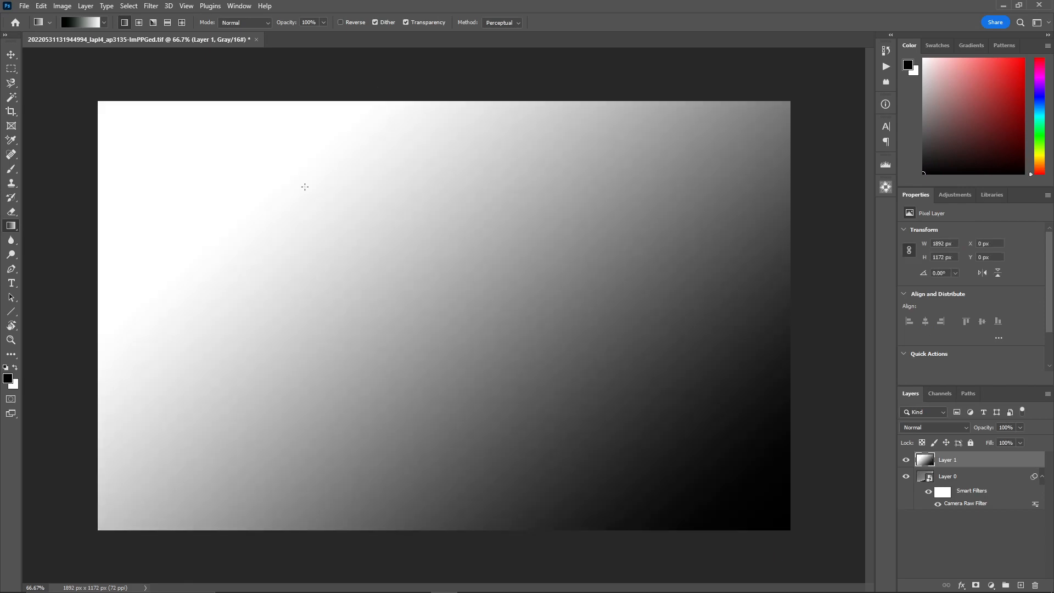
# Blend the gradient layer in Soft Light mode and reduce its Fill to 35%.
pyautogui.click(968, 430)
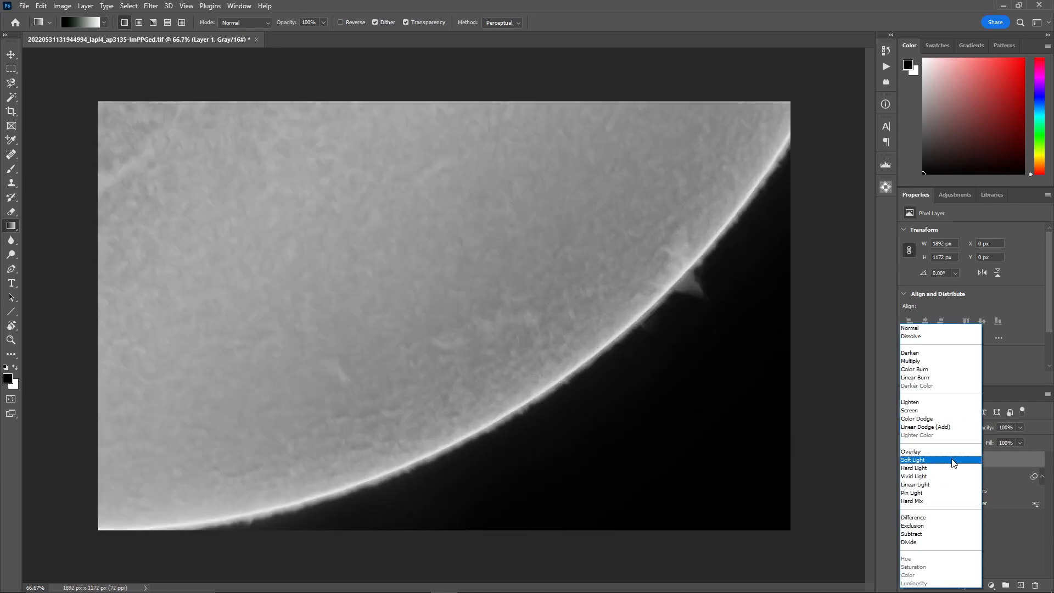
pyautogui.click(965, 460)
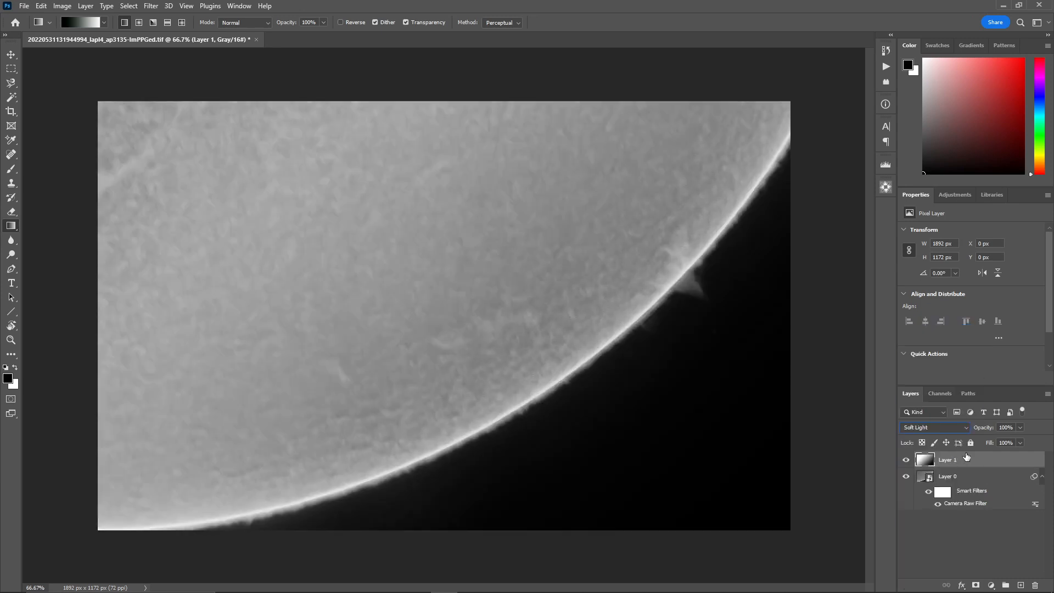
pyautogui.click(1021, 443)
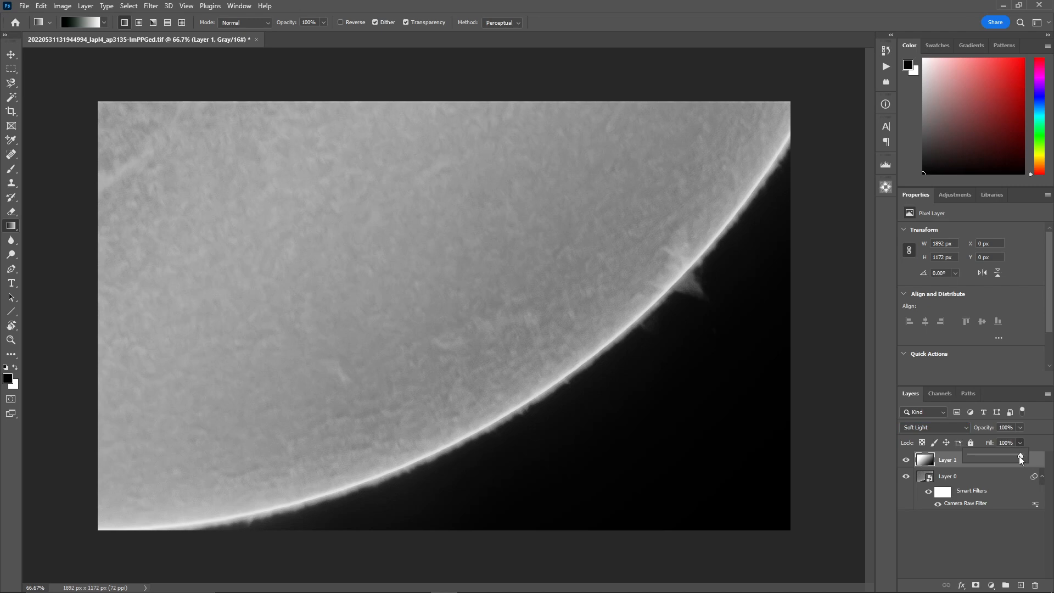
pyautogui.moveTo(1021, 456); pyautogui.dragTo(990, 460)
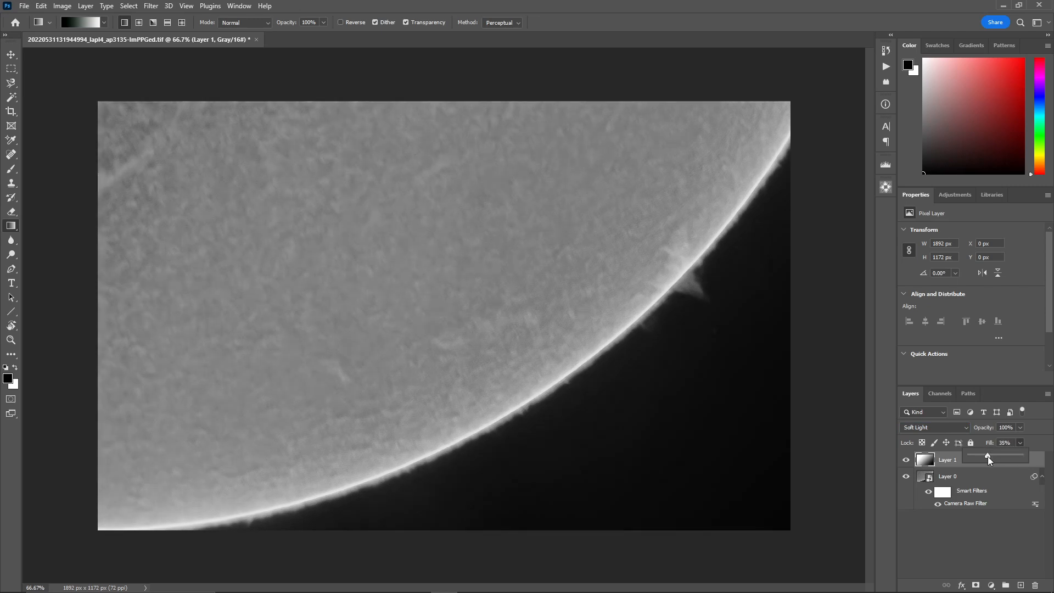
# Toggle the gradient layer's visibility to compare the limb image's brightness with and without it.
pyautogui.click(906, 462)
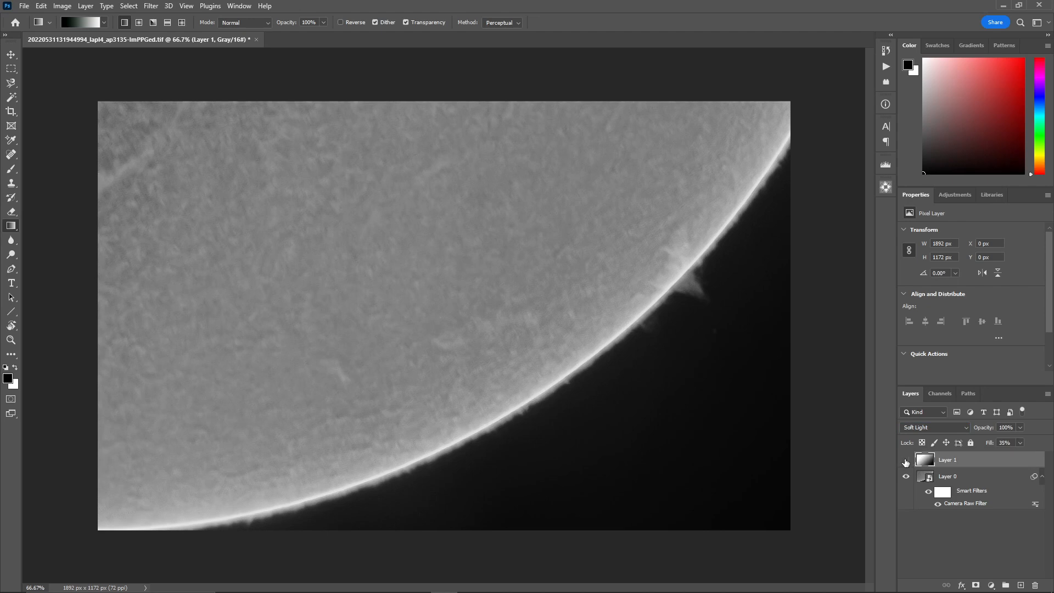
pyautogui.click(906, 463)
pyautogui.click(906, 462)
pyautogui.click(907, 462)
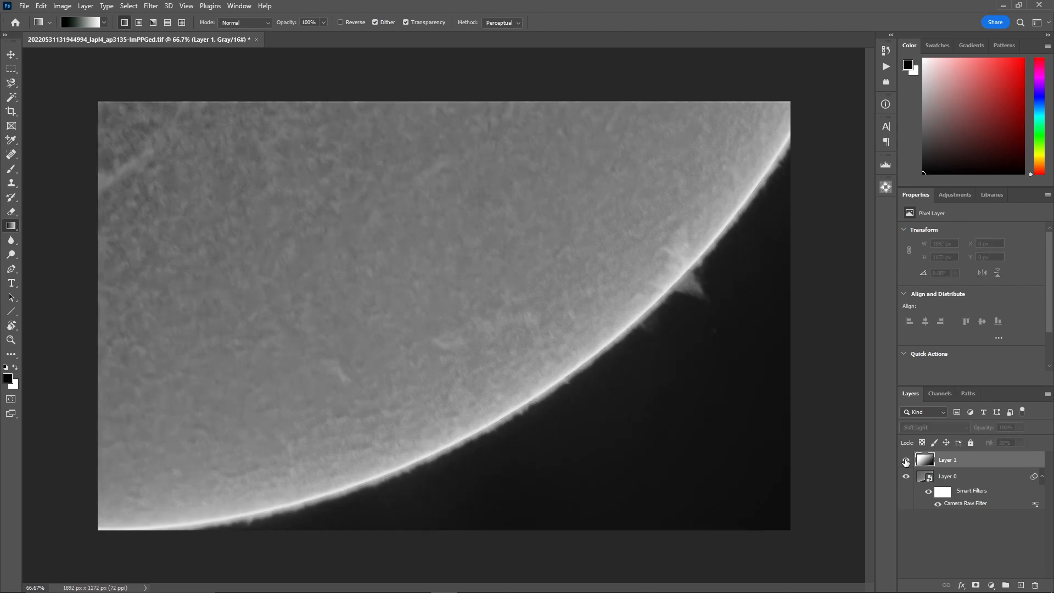
pyautogui.click(906, 463)
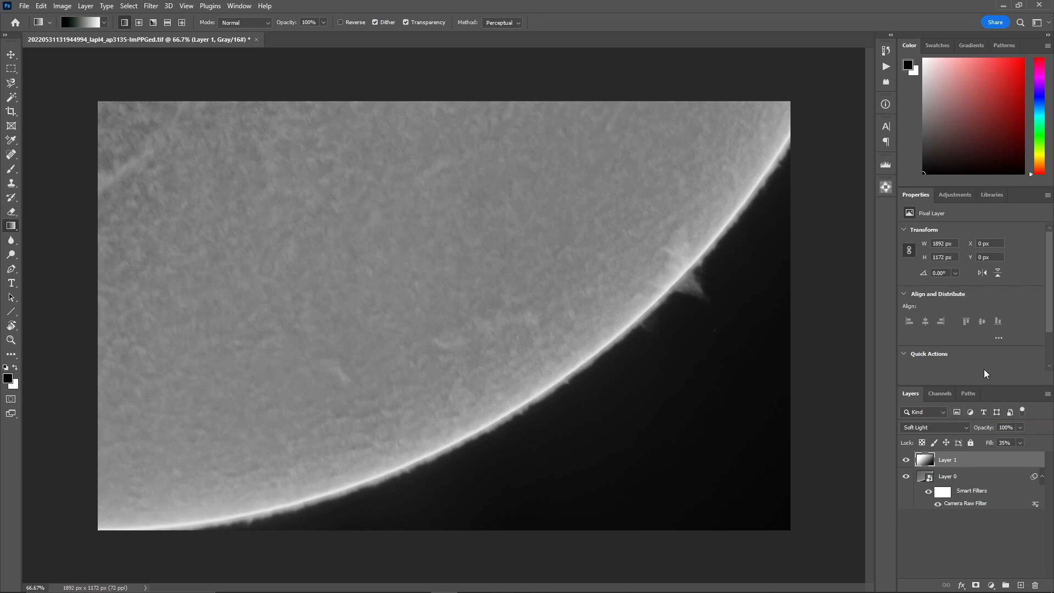
pyautogui.click(949, 198)
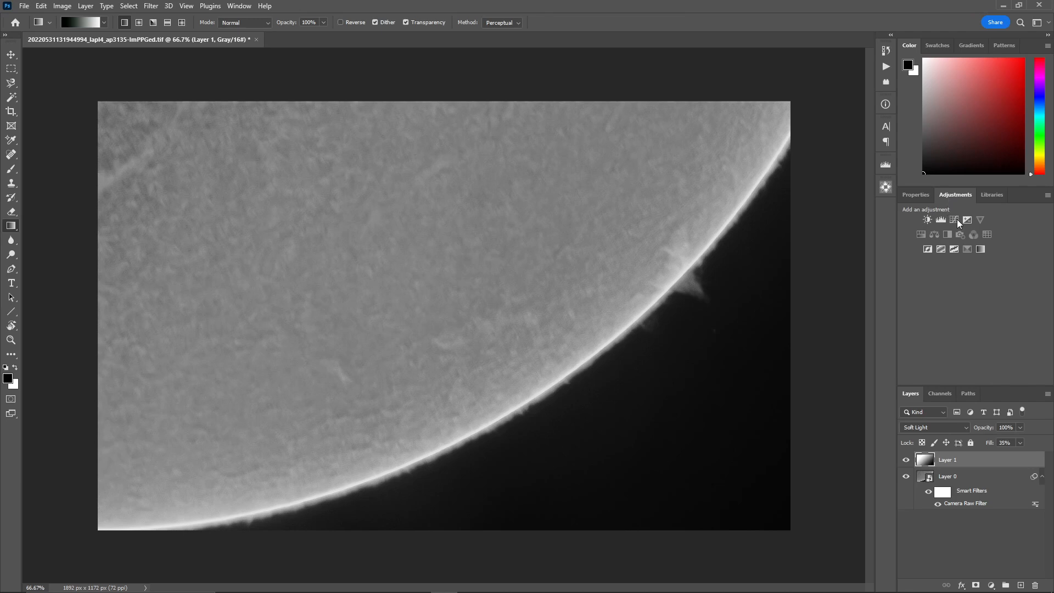
pyautogui.click(958, 222)
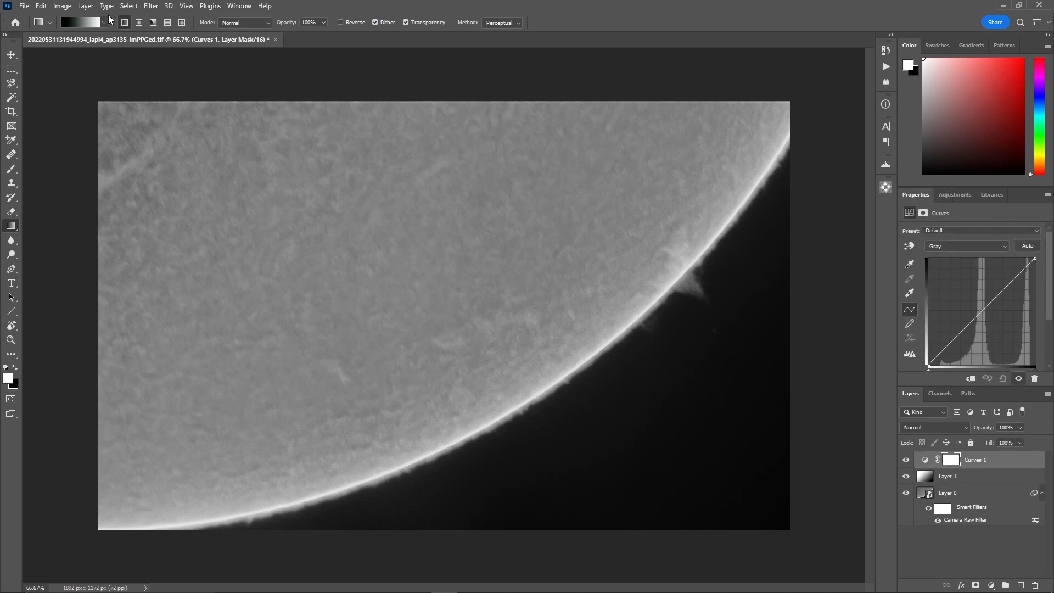
pyautogui.hotkey('ctrl', 'z')
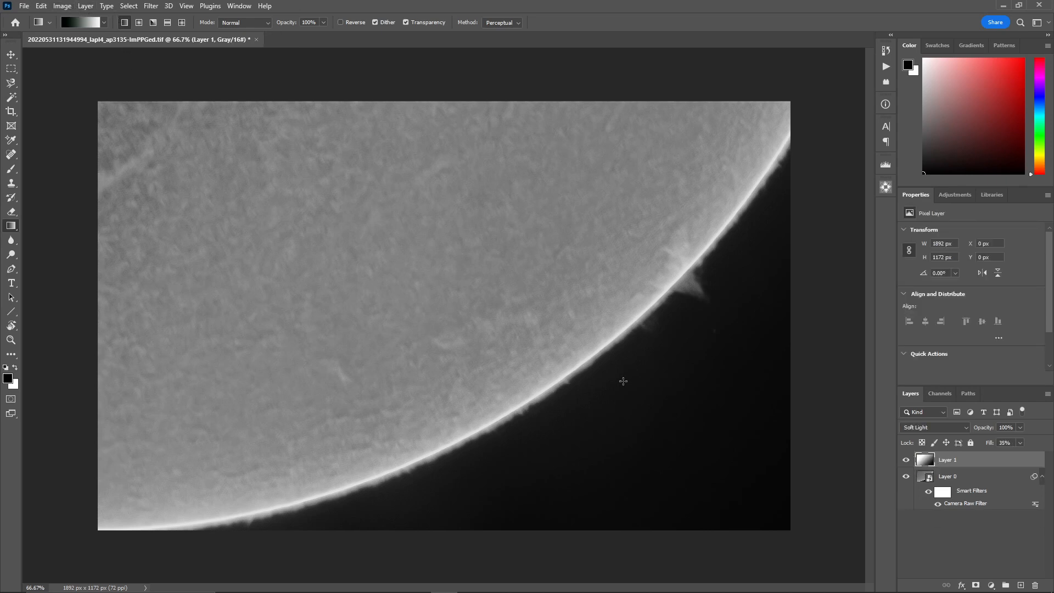
# Convert the grayscale limb image to RGB Color mode without merging its layers, keeping Layer 0 as a smart object.
pyautogui.click(997, 477)
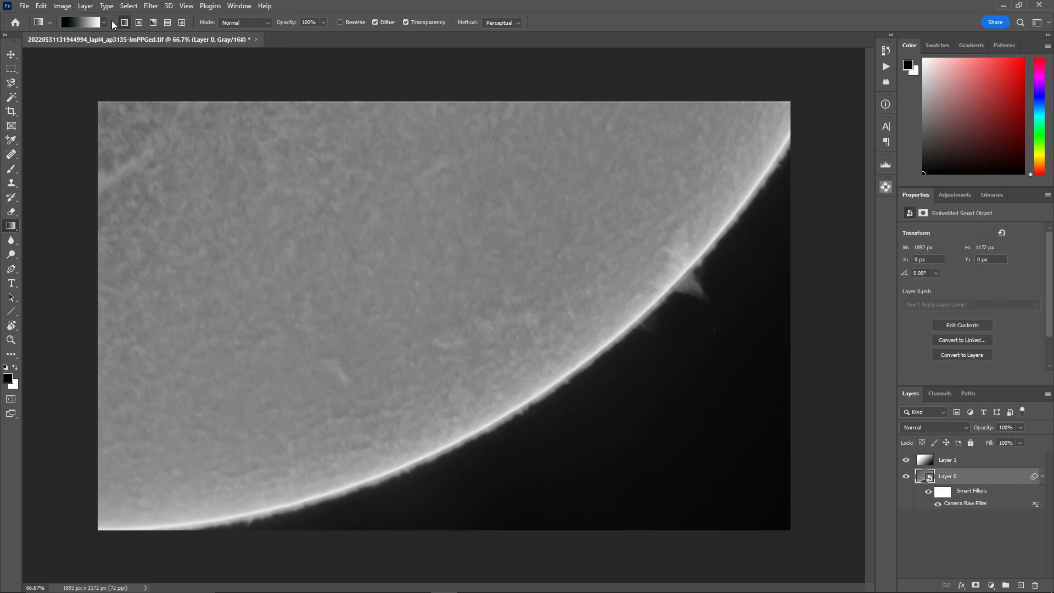
pyautogui.click(64, 7)
pyautogui.moveTo(74, 24)
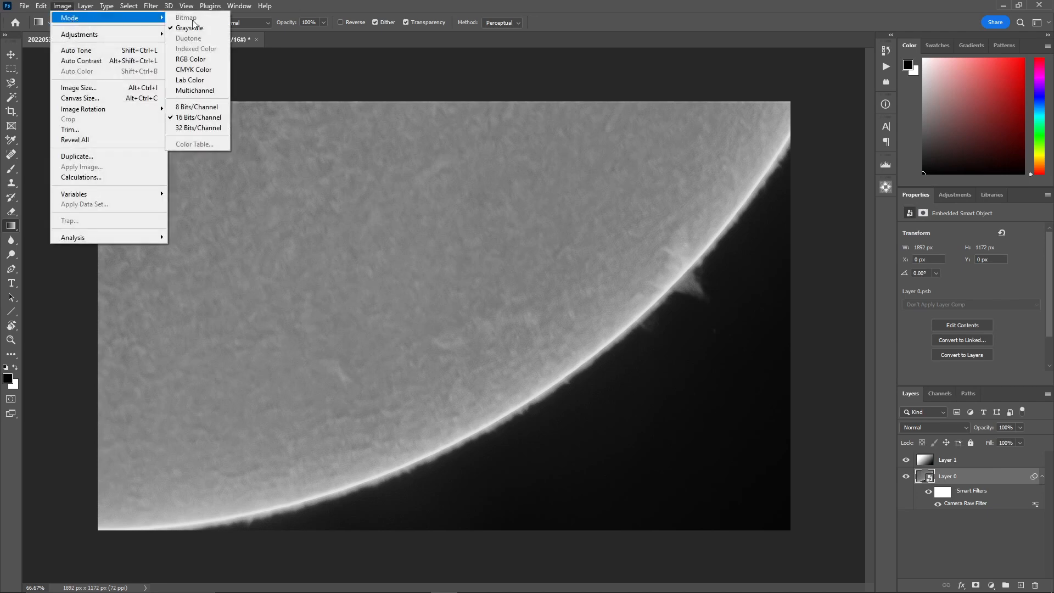
pyautogui.click(196, 59)
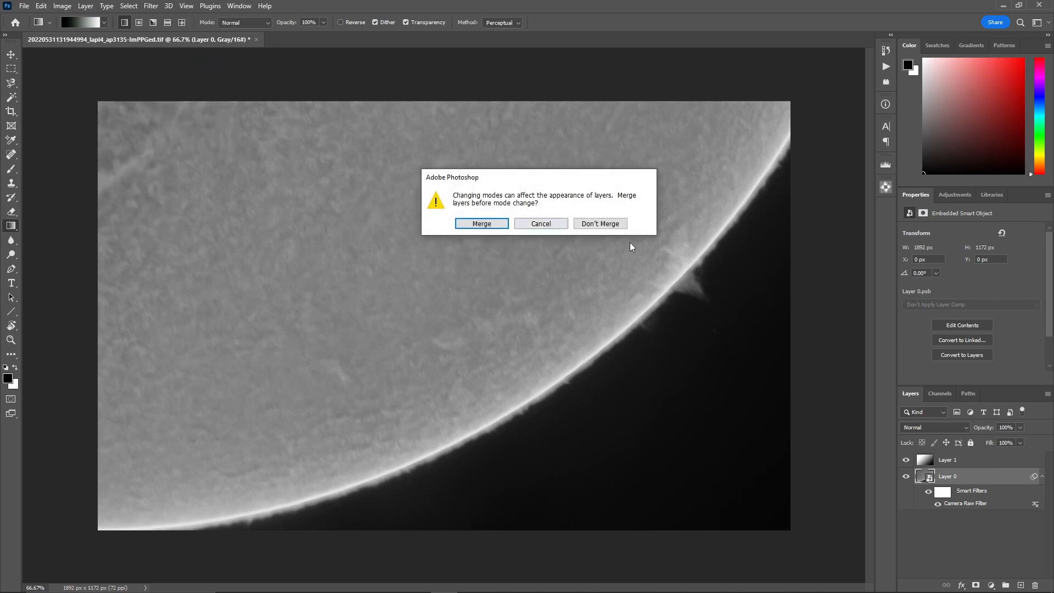
pyautogui.click(609, 229)
pyautogui.click(617, 233)
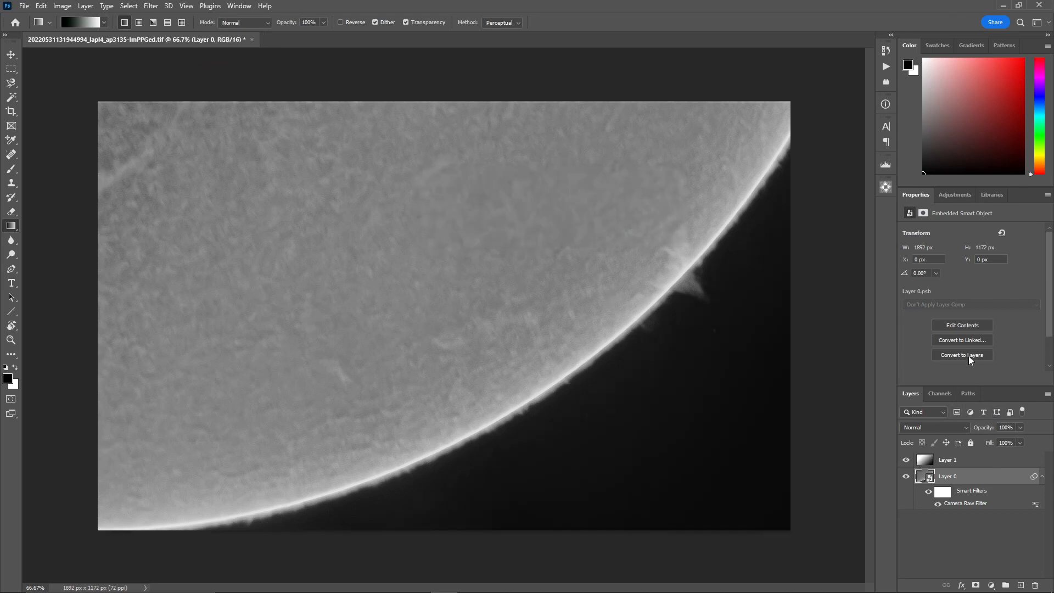
# Add a Curves adjustment layer above the gradient layer and bow its Red channel curve strongly upward through the shadows and midtones.
pyautogui.click(969, 460)
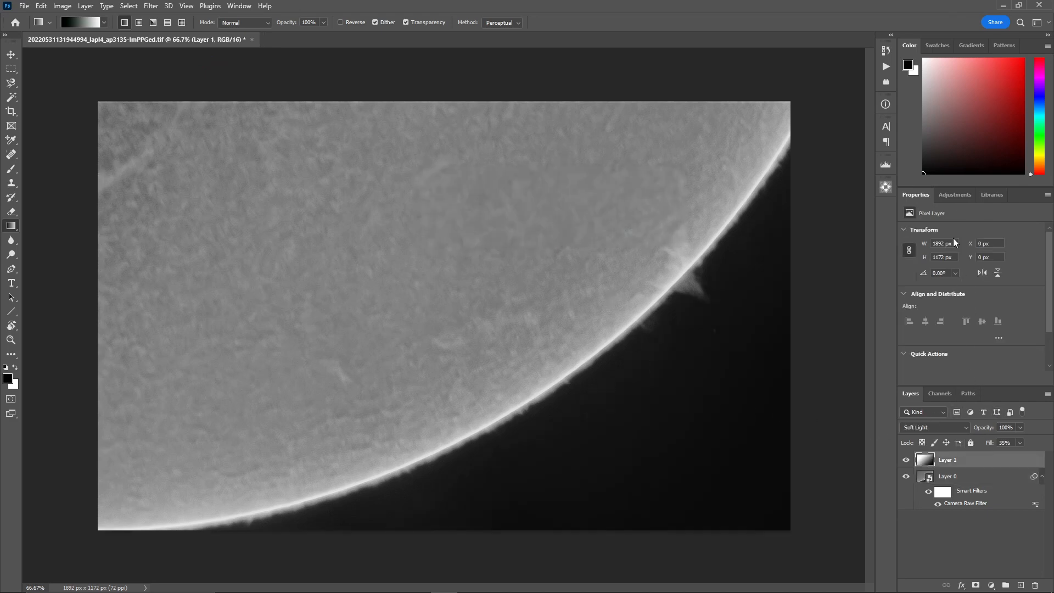
pyautogui.click(956, 196)
pyautogui.click(952, 219)
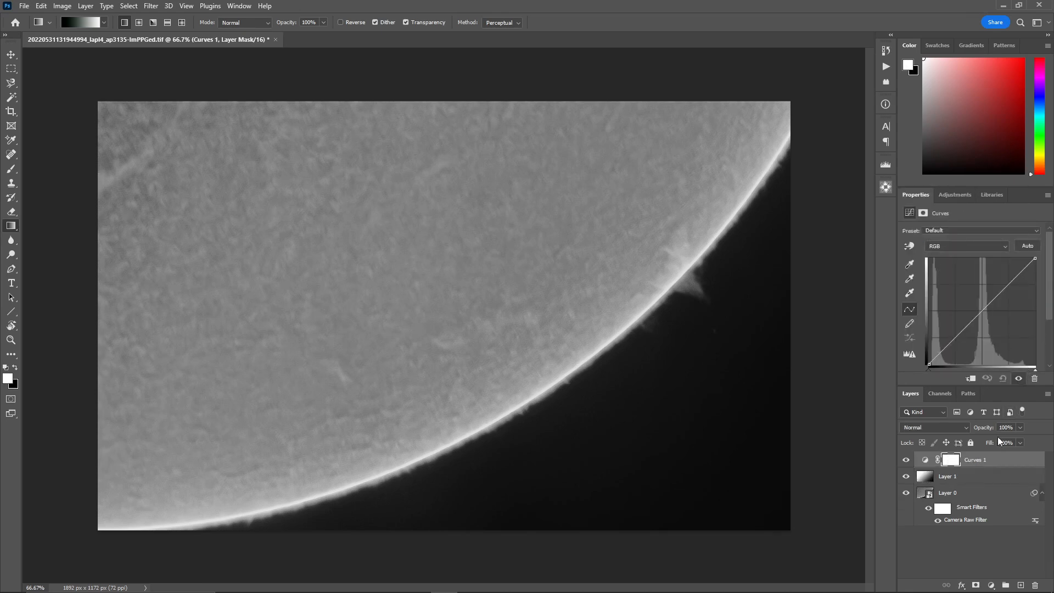
pyautogui.click(1005, 245)
pyautogui.click(988, 262)
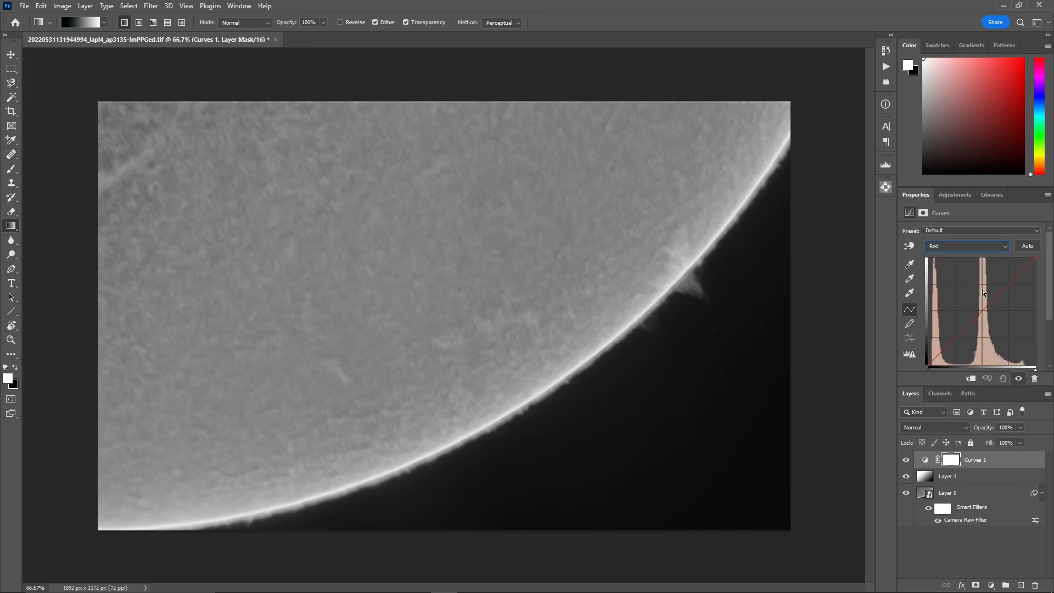
pyautogui.moveTo(989, 305); pyautogui.dragTo(940, 335)
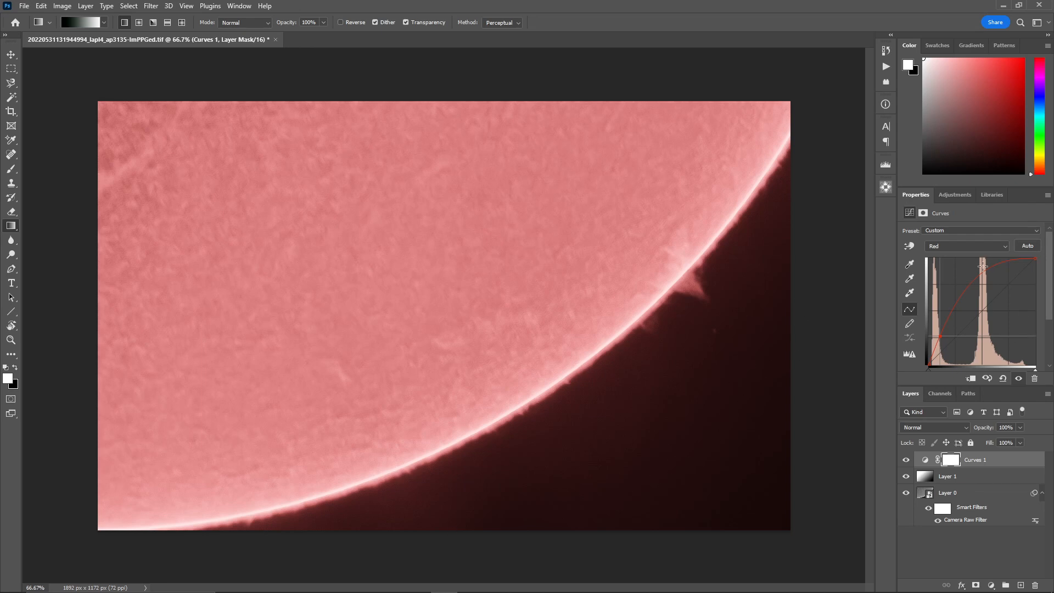
# Bow the Blue channel curve strongly downward to turn the solar disk orange.
pyautogui.click(1004, 247)
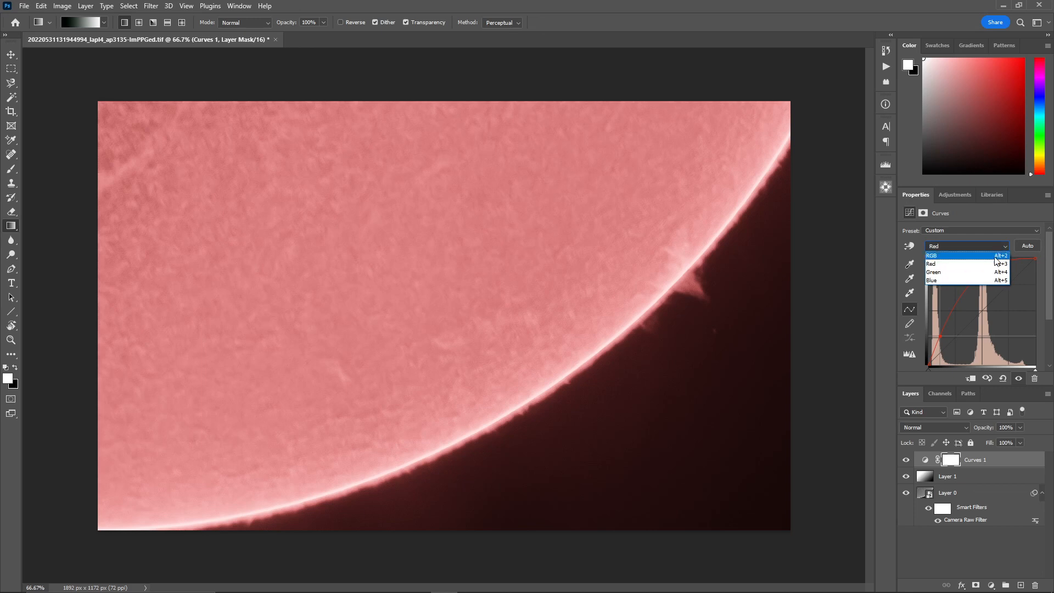
pyautogui.click(984, 281)
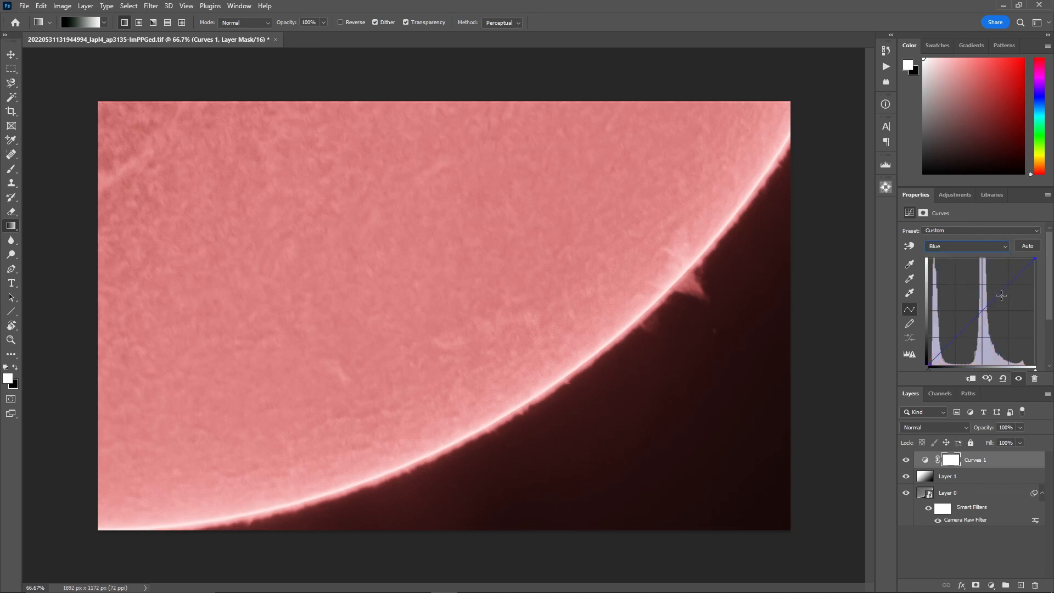
pyautogui.moveTo(1001, 295); pyautogui.dragTo(1013, 307)
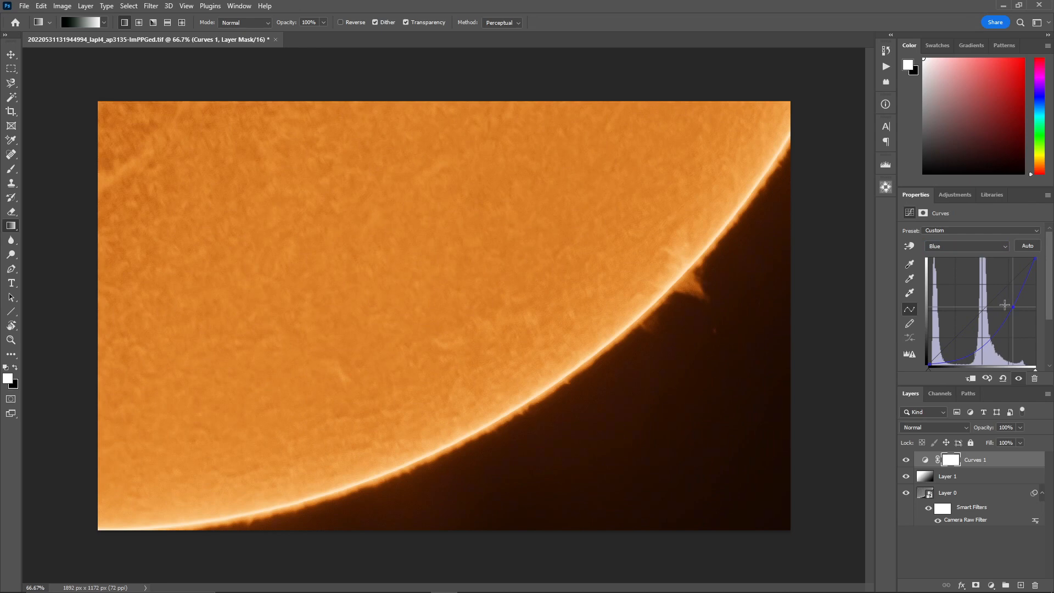
# Shape the Green channel curve into a slight S, raising the highlights a little and lowering the shadows slightly.
pyautogui.click(1007, 244)
pyautogui.click(987, 275)
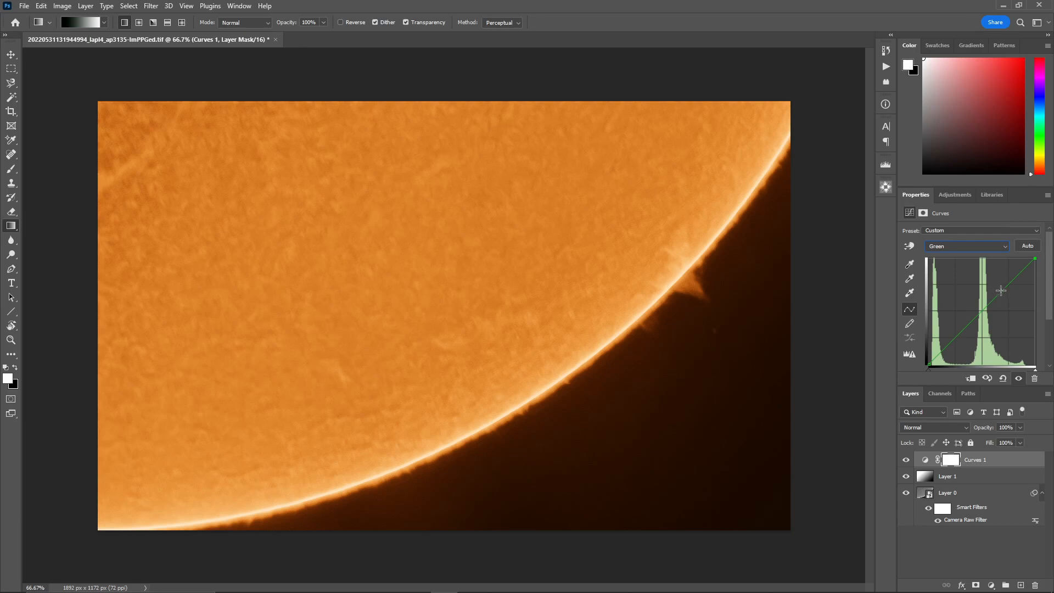
pyautogui.moveTo(1004, 293)
pyautogui.mouseDown()
pyautogui.moveTo(1010, 313)
pyautogui.moveTo(1001, 288)
pyautogui.mouseUp()
pyautogui.click(958, 332)
pyautogui.moveTo(958, 332); pyautogui.dragTo(963, 336)
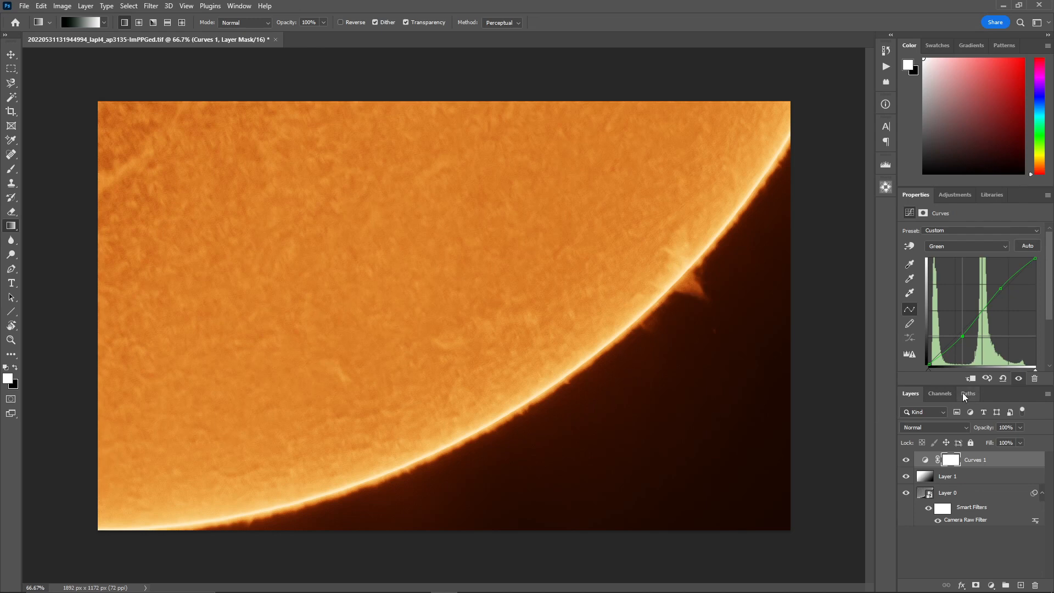
# Pull the composite RGB curve slightly down at an upper and a lower point to darken and deepen the orange colour.
pyautogui.click(1005, 247)
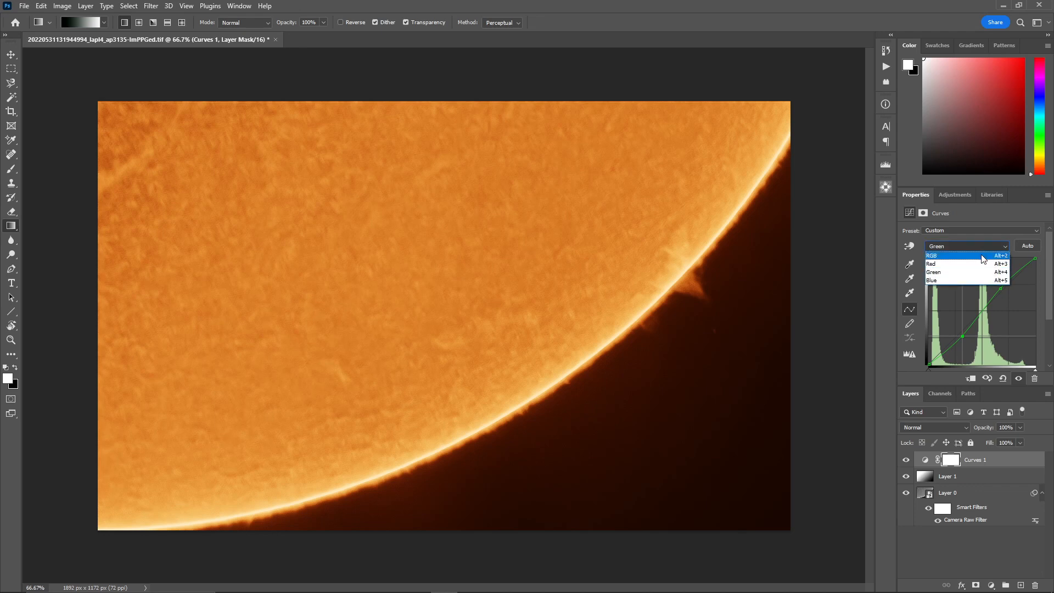
pyautogui.click(986, 256)
pyautogui.moveTo(1002, 291); pyautogui.dragTo(1006, 293)
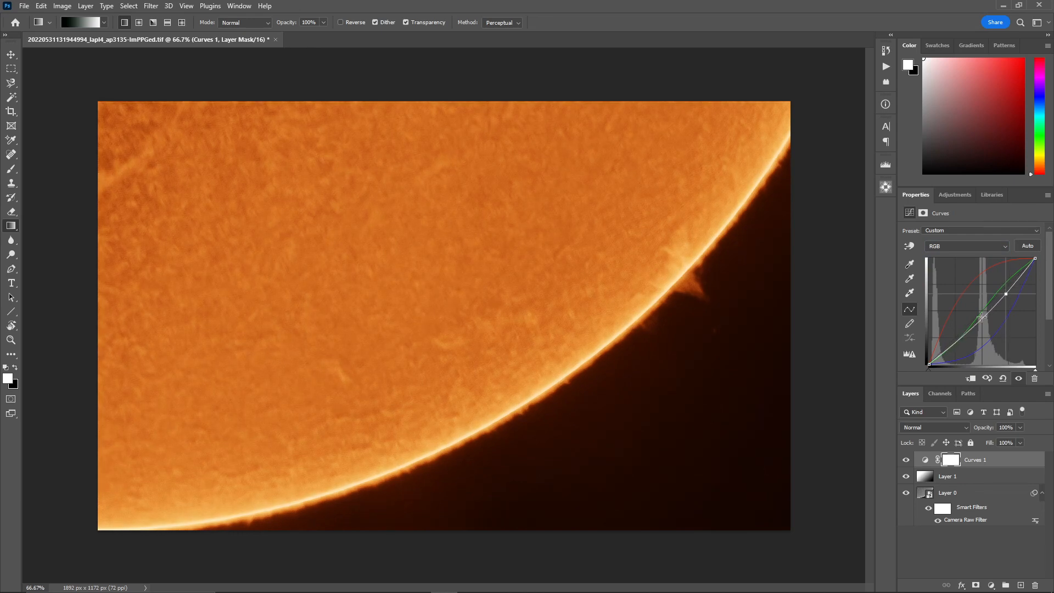
pyautogui.click(959, 336)
pyautogui.moveTo(959, 337); pyautogui.dragTo(966, 339)
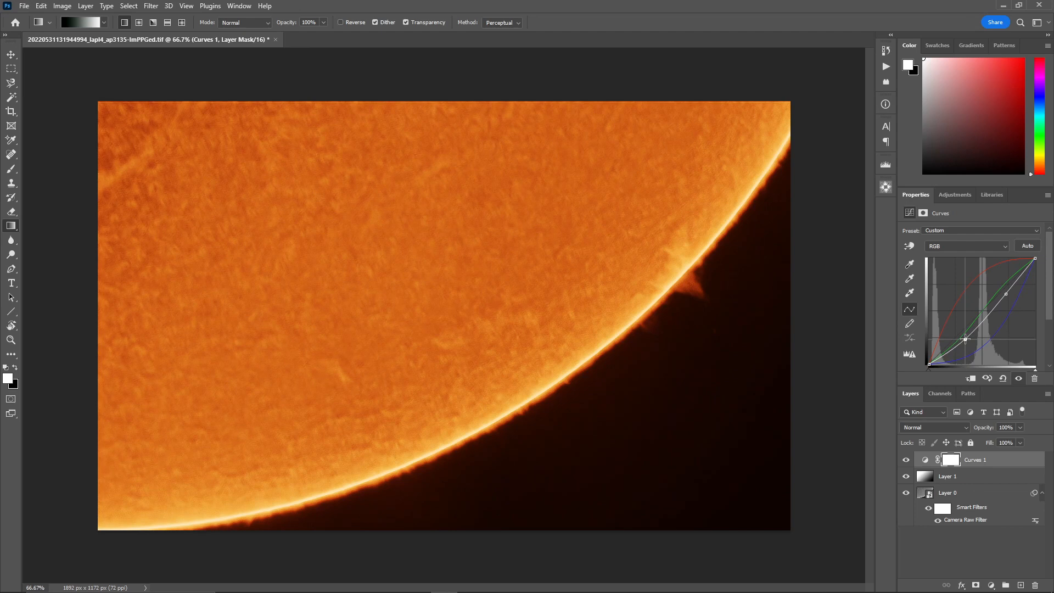